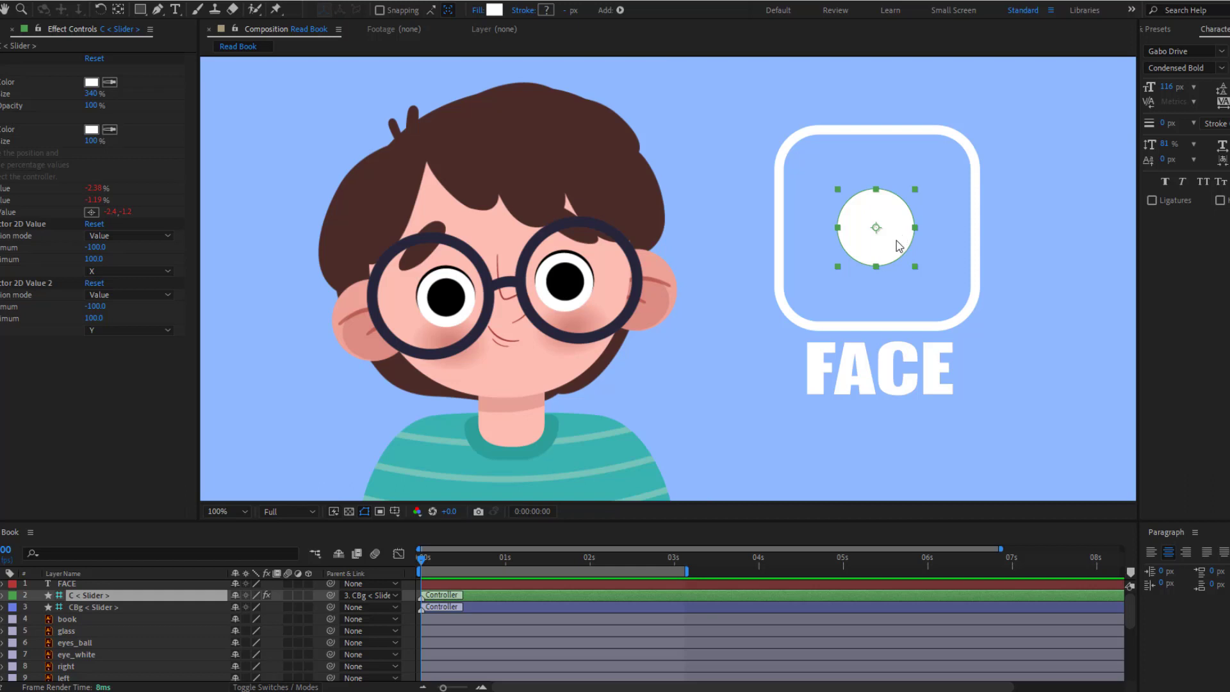
Step: Move the FACE controller around inside its box to preview how the finished rig turns the boy's head
{"action": "left_click_drag", "start_coordinate": [898, 245], "coordinate": [898, 212]}
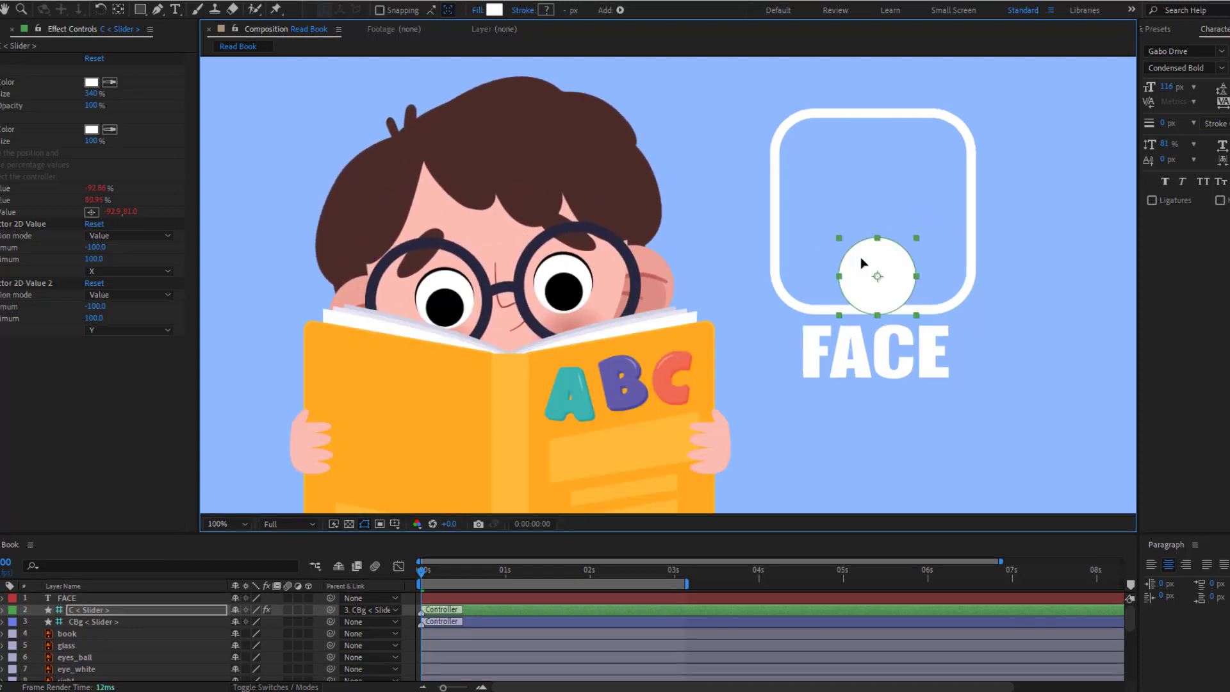
{"action": "left_click_drag", "start_coordinate": [860, 256], "coordinate": [898, 226]}
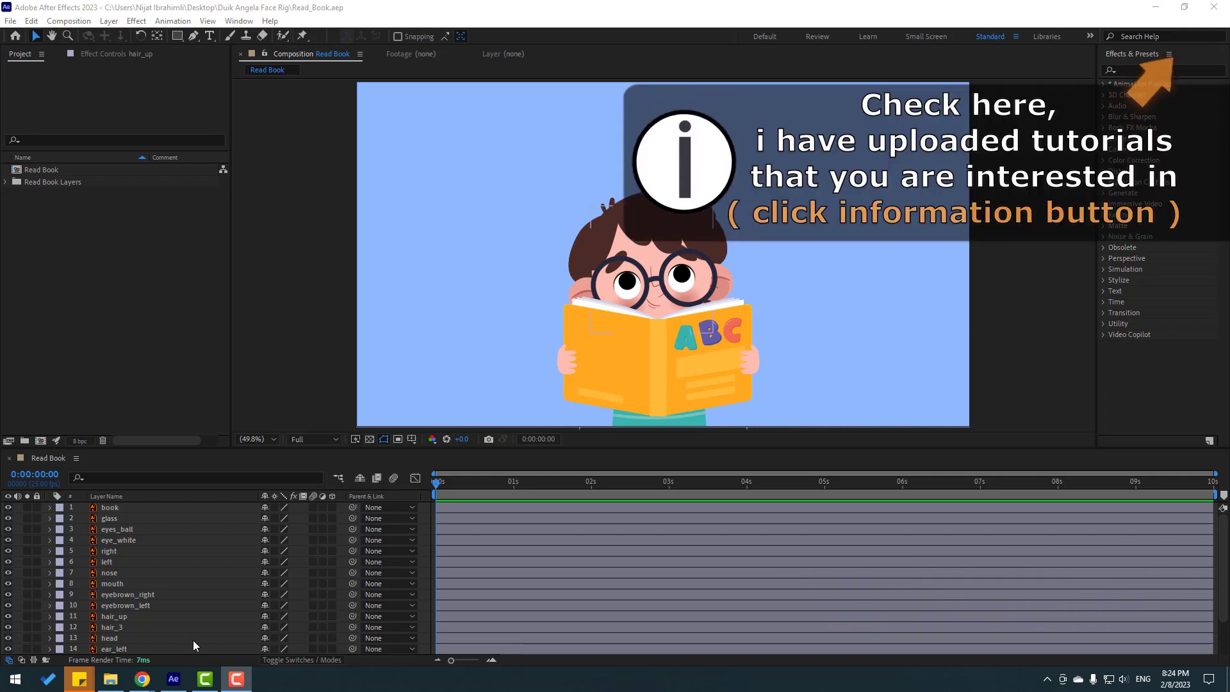
Step: Lock the BG layer and rename Layer 4 to body
{"action": "scroll", "coordinate": [193, 644], "scroll_direction": "down", "scroll_amount": 2}
{"action": "left_click", "coordinate": [37, 648]}
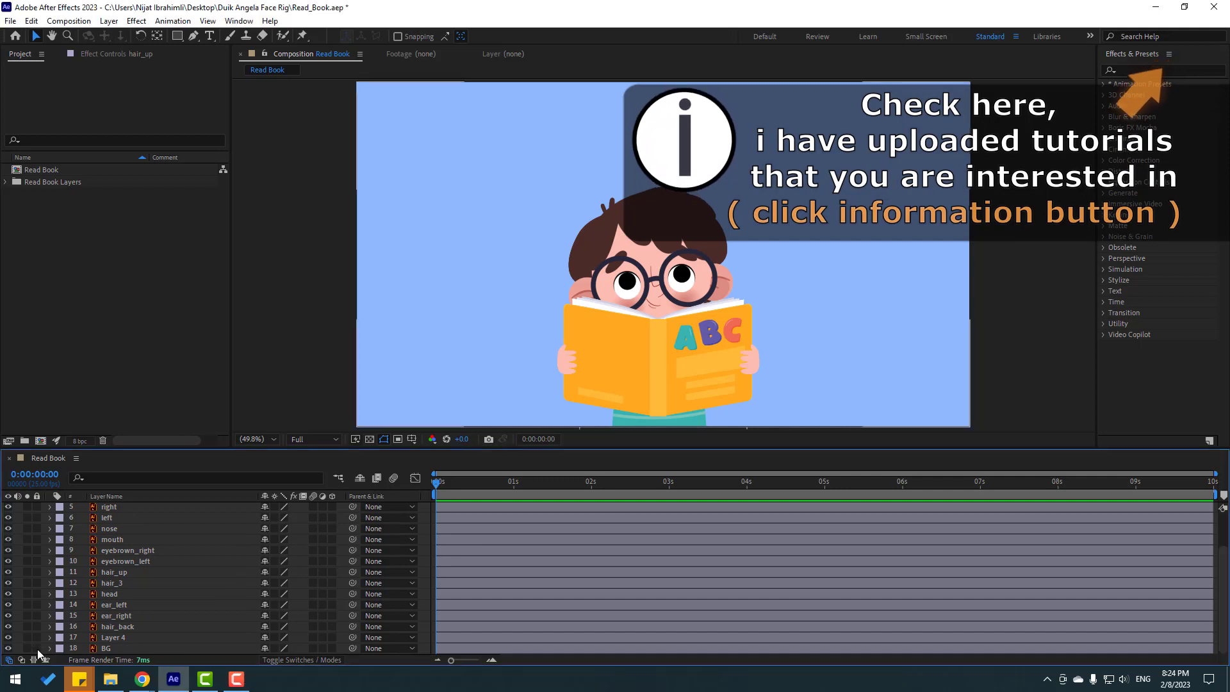
{"action": "left_click", "coordinate": [127, 638]}
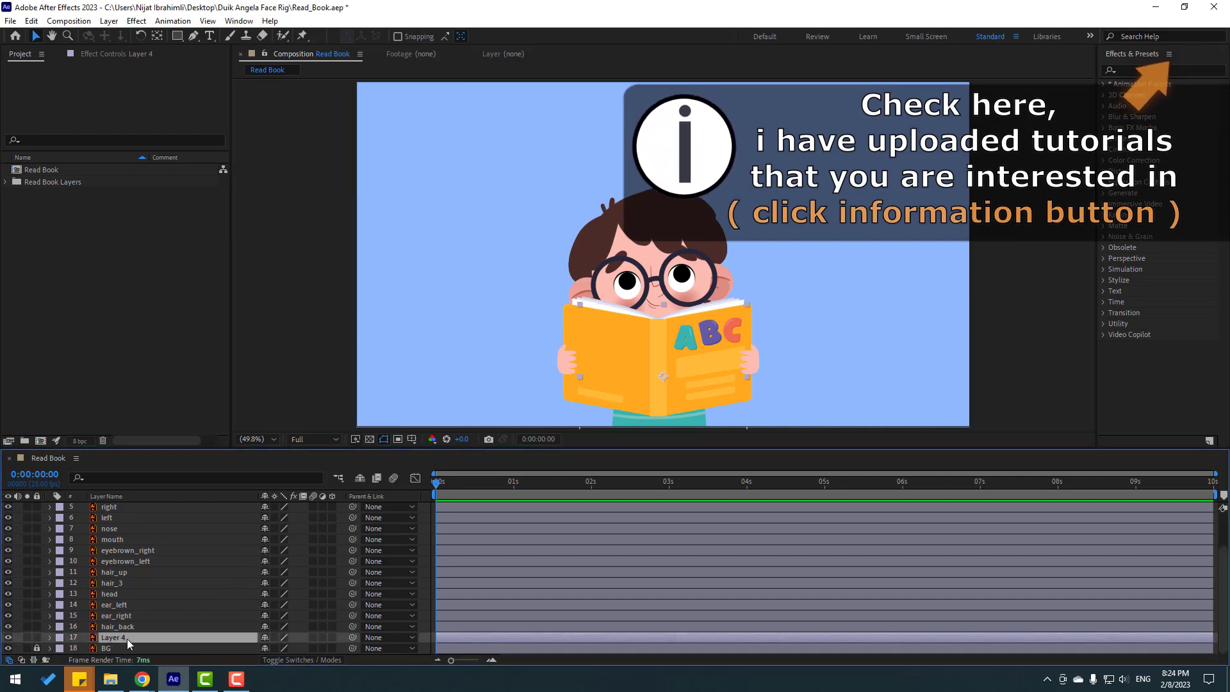
{"action": "key", "text": "Return"}
{"action": "type", "text": "body"}
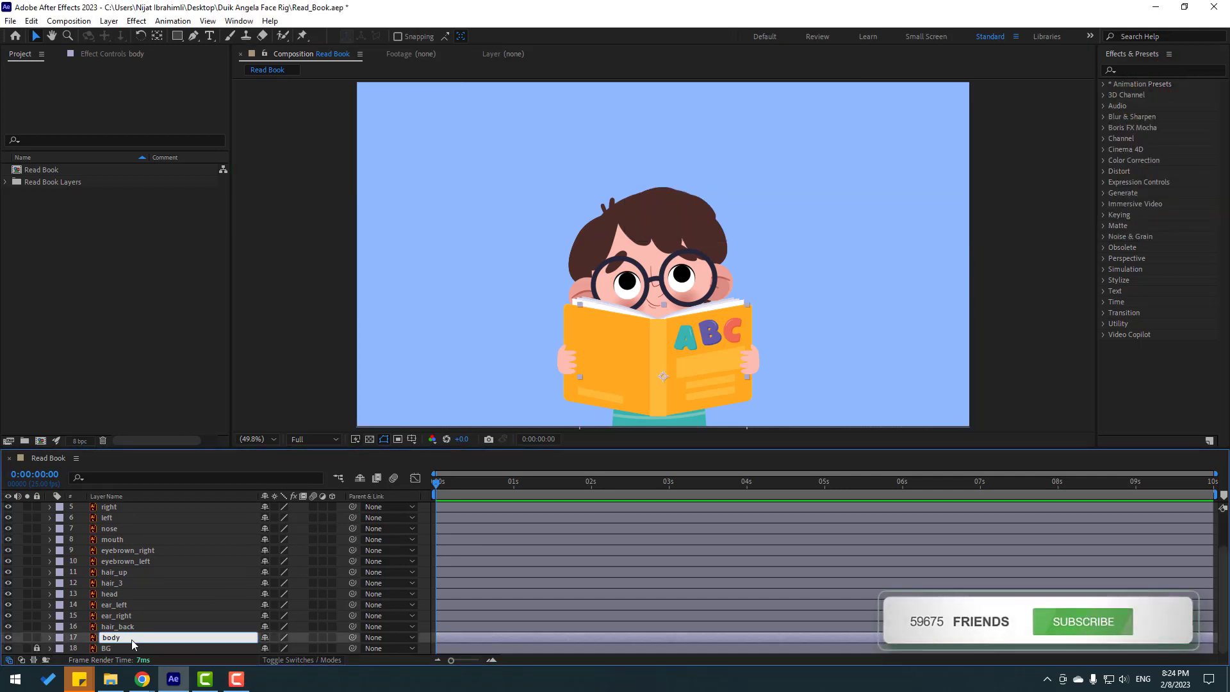
{"action": "key", "text": "Return"}
Step: Hide the book and body layers so that only the head artwork shows over the background
{"action": "scroll", "coordinate": [173, 577], "scroll_direction": "up", "scroll_amount": 2}
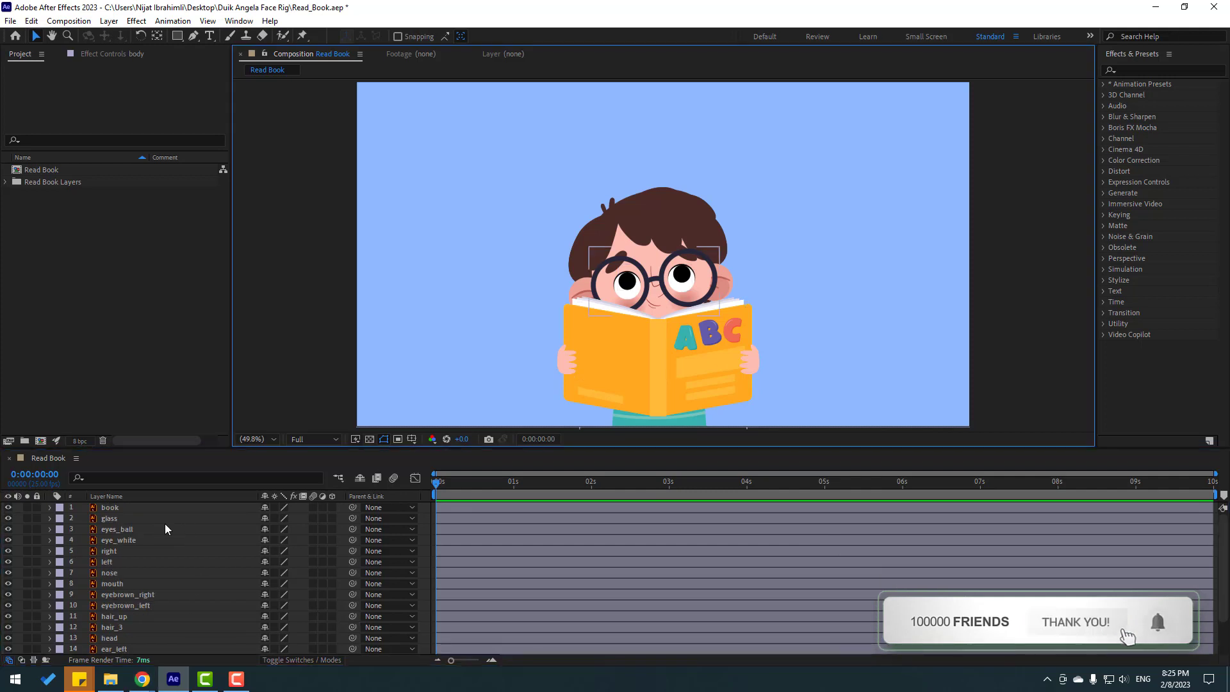
{"action": "left_click", "coordinate": [114, 506]}
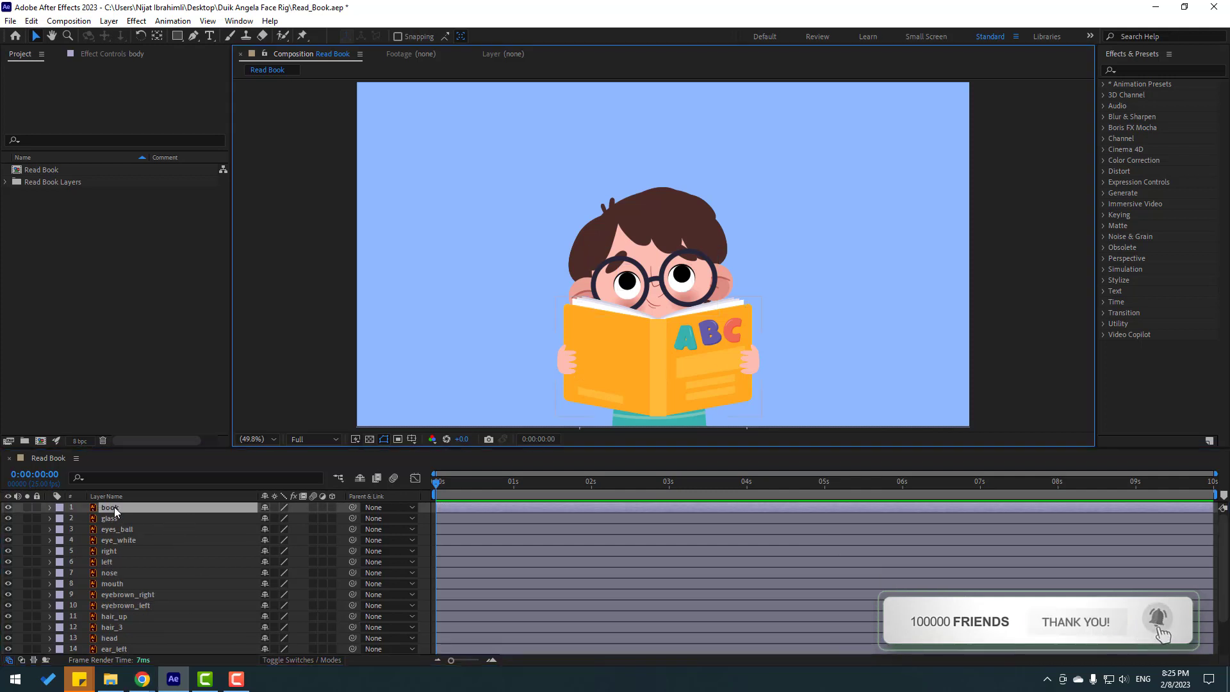
{"action": "left_click", "coordinate": [8, 507]}
{"action": "scroll", "coordinate": [173, 577], "scroll_direction": "down", "scroll_amount": 2}
{"action": "left_click", "coordinate": [114, 638]}
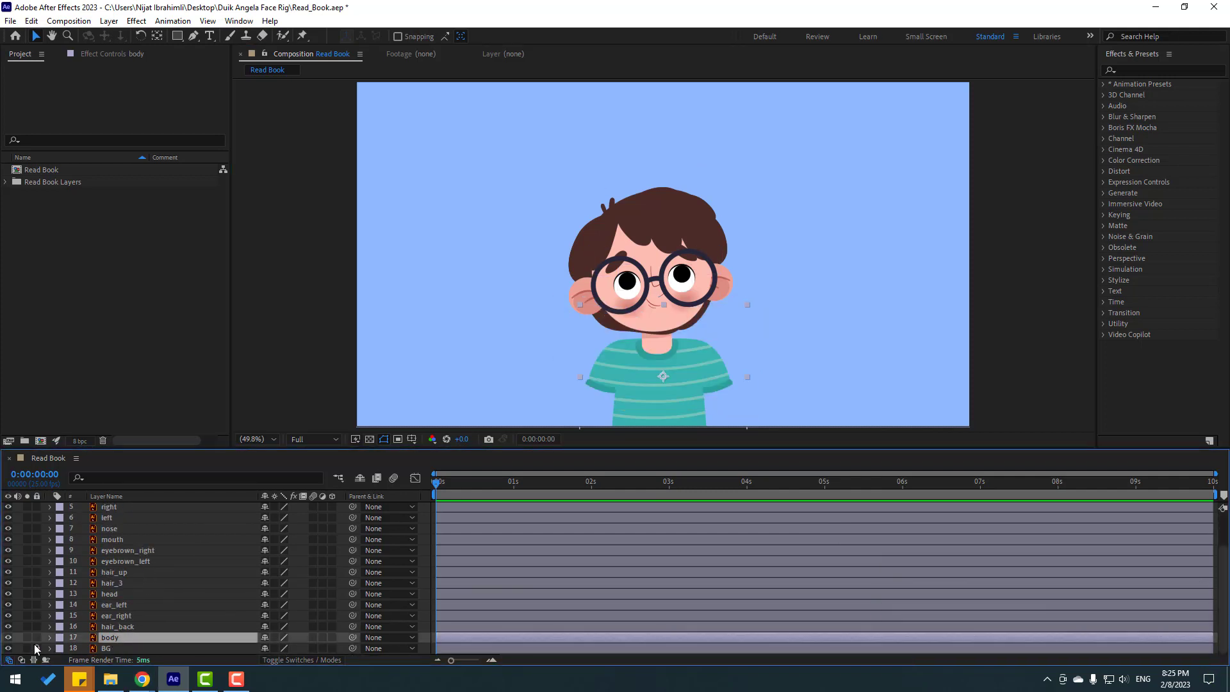
{"action": "left_click", "coordinate": [9, 637]}
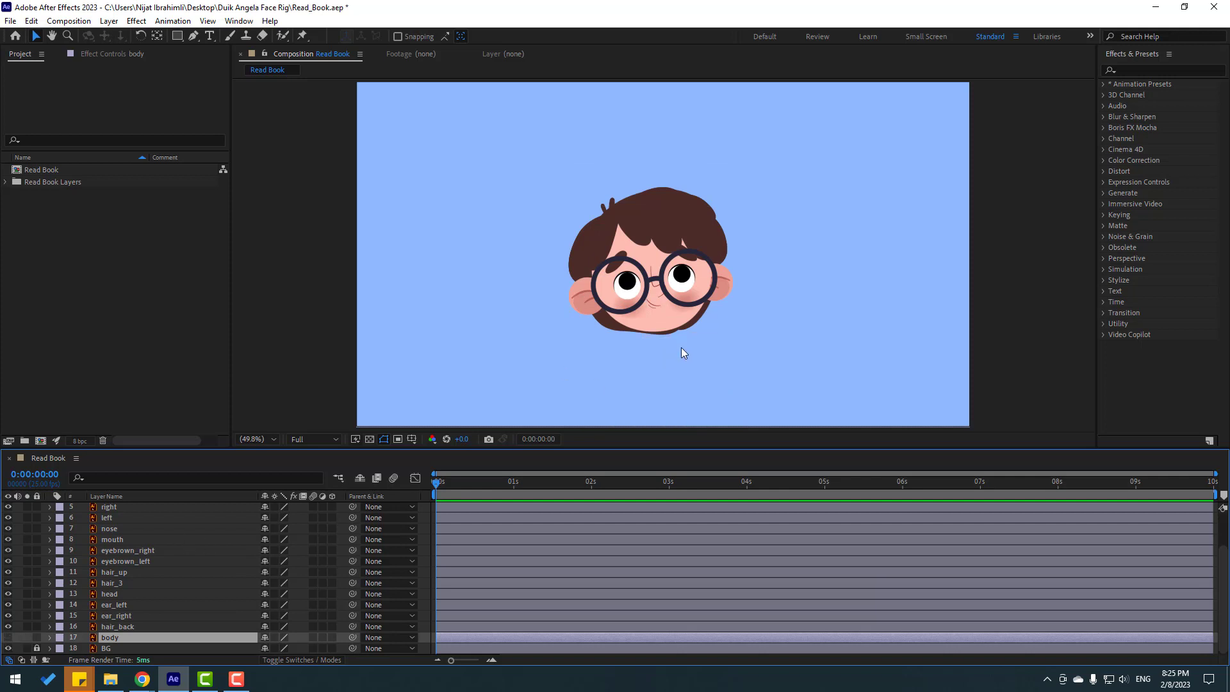
Step: Select all head layers from glass to hair_back and reveal their Position properties
{"action": "scroll", "coordinate": [266, 557], "scroll_direction": "up", "scroll_amount": 2}
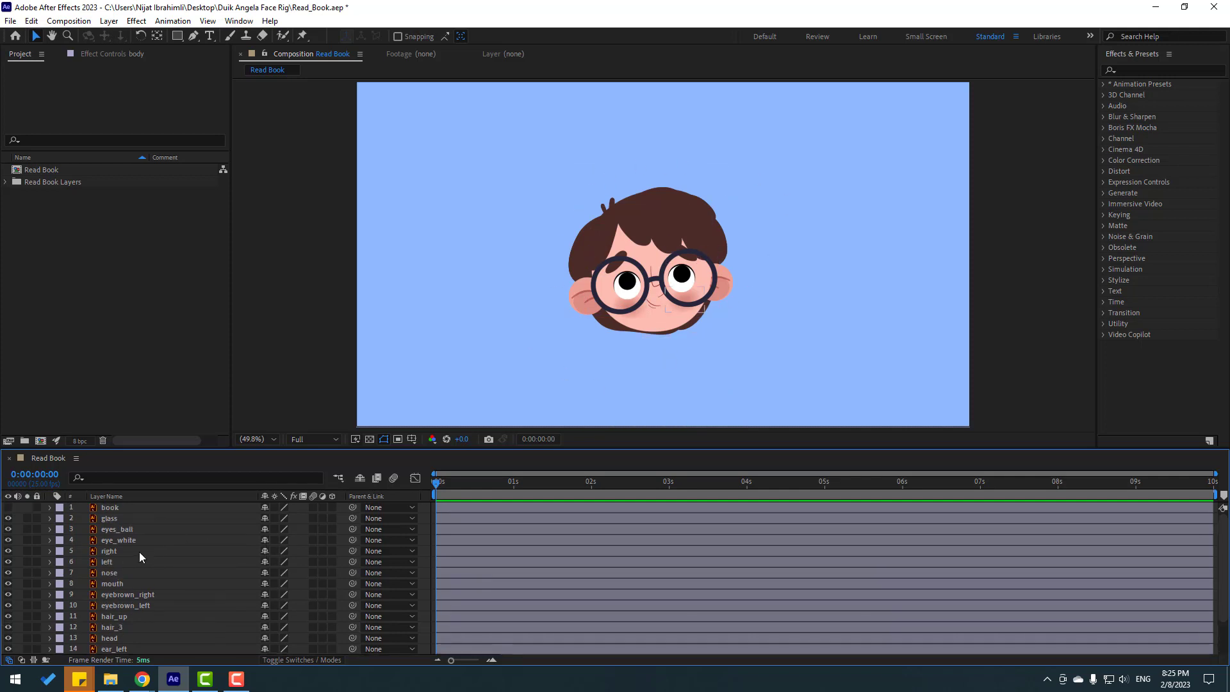
{"action": "left_click", "coordinate": [112, 518]}
{"action": "scroll", "coordinate": [166, 595], "scroll_direction": "down", "scroll_amount": 2}
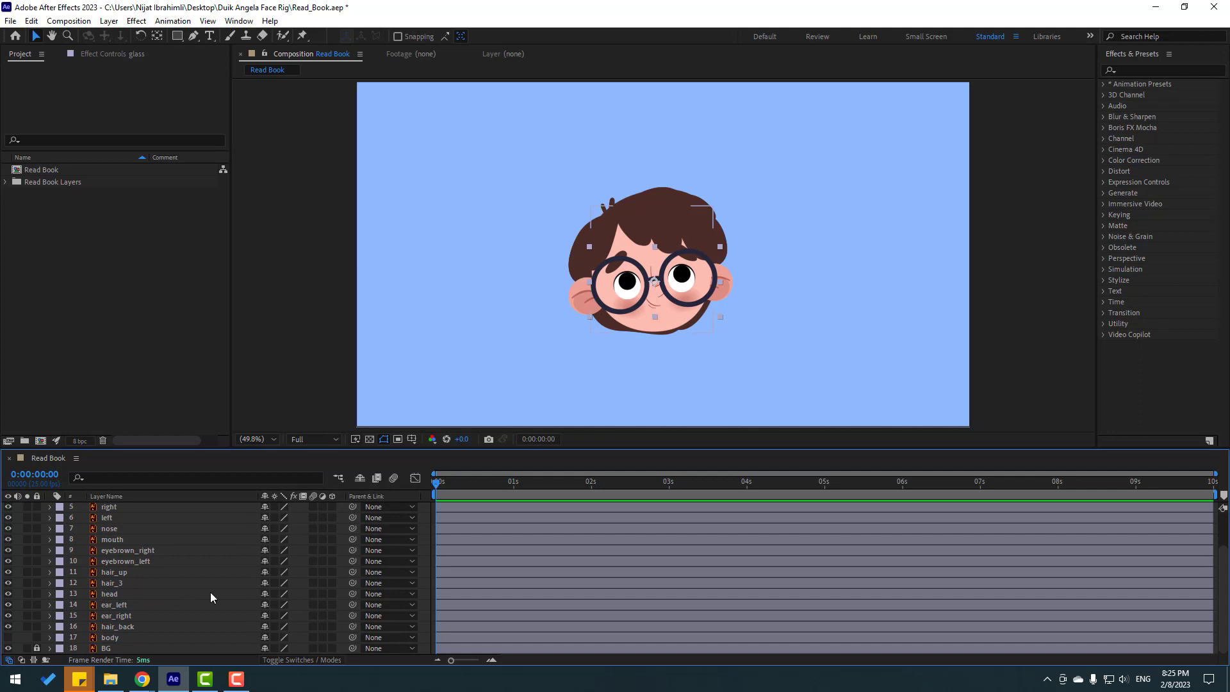
{"action": "key", "text": "ctrl+a"}
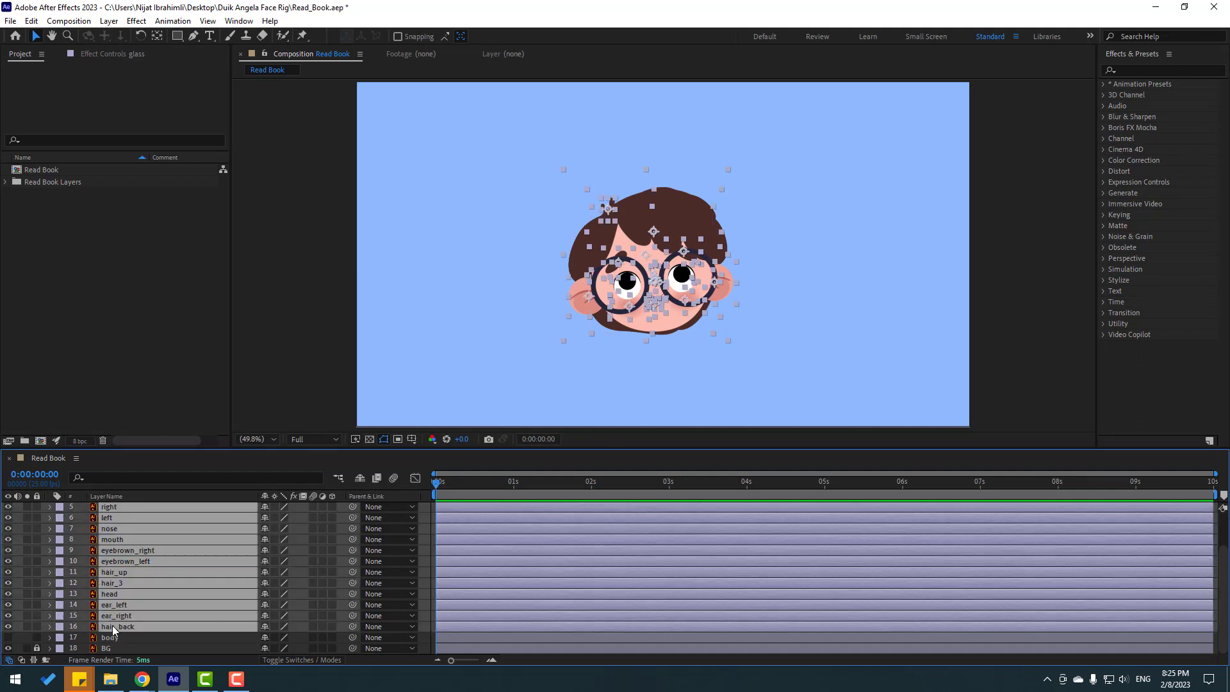
{"action": "scroll", "coordinate": [136, 617], "scroll_direction": "up", "scroll_amount": 2}
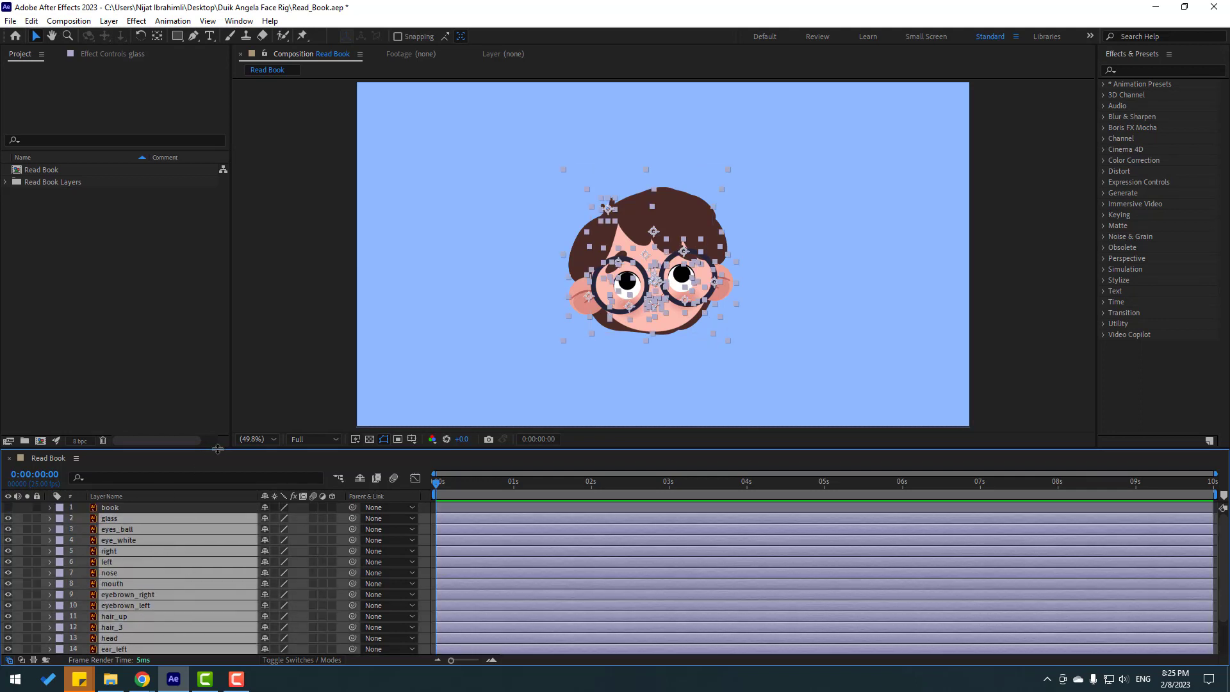
{"action": "left_click_drag", "start_coordinate": [217, 448], "coordinate": [218, 379]}
{"action": "key", "text": "p"}
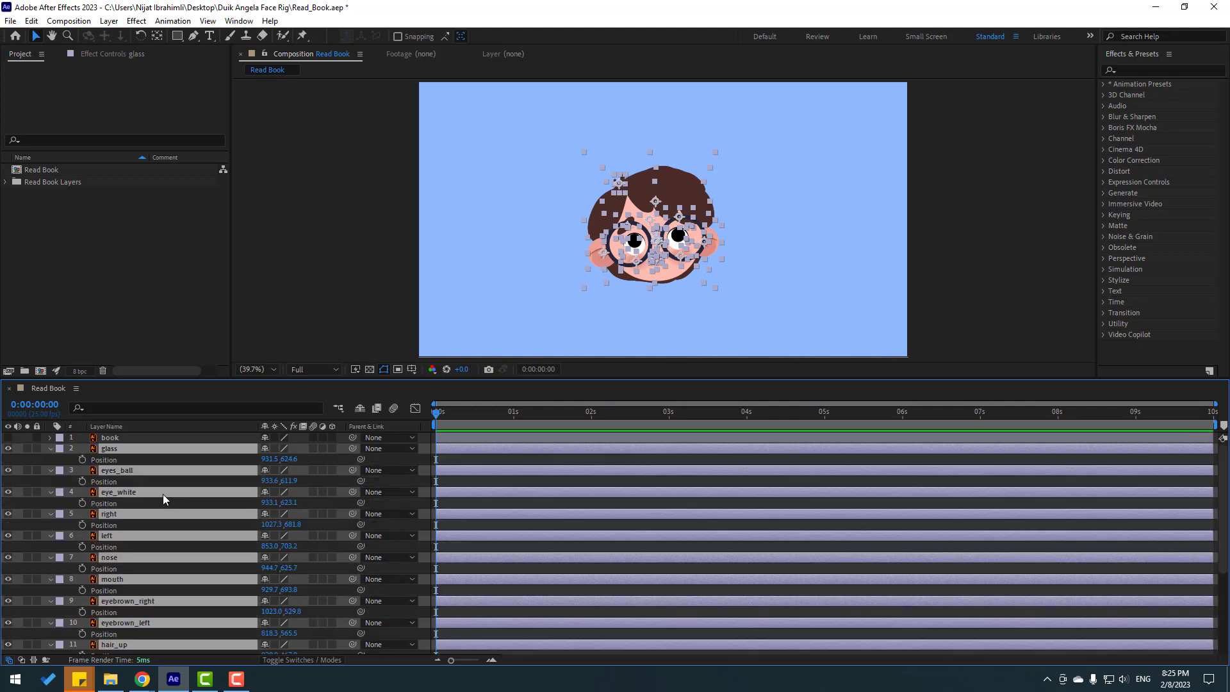
Step: Separate the Position dimensions into X and Y for every head layer from glass to hair_back
{"action": "left_click", "coordinate": [113, 459]}
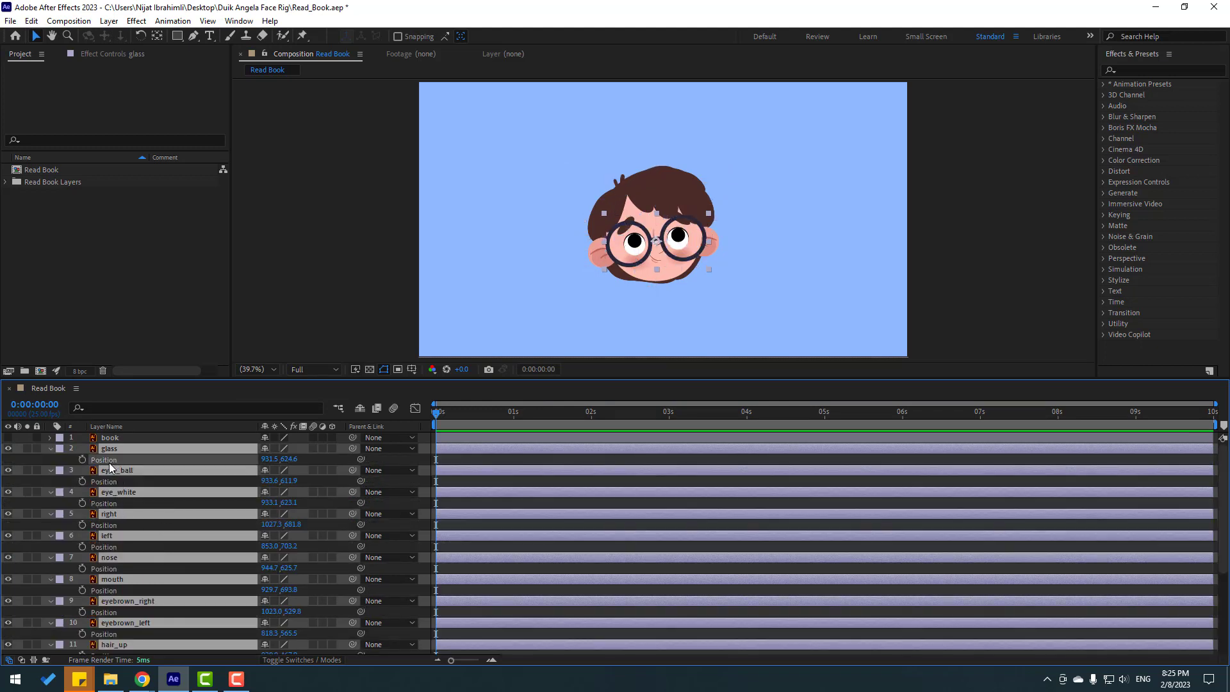
{"action": "left_click", "coordinate": [109, 482], "text": "ctrl"}
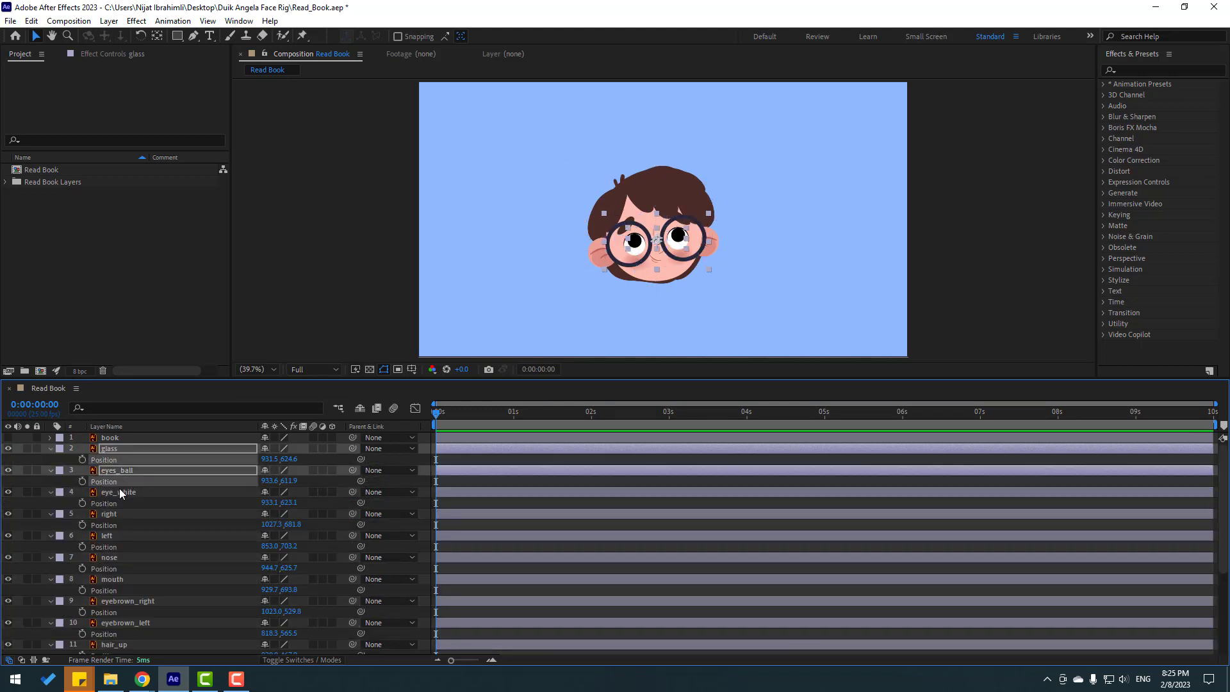
{"action": "left_click", "coordinate": [104, 505], "text": "ctrl"}
{"action": "left_click", "coordinate": [110, 526], "text": "ctrl"}
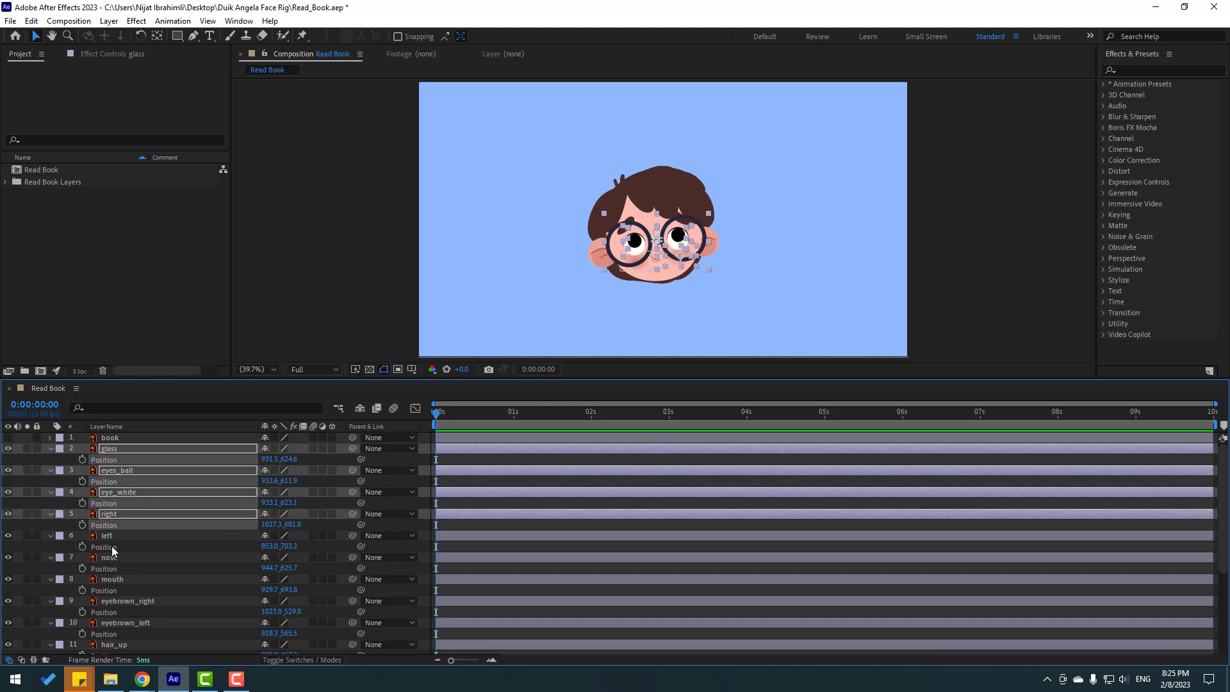
{"action": "left_click", "coordinate": [112, 548], "text": "ctrl"}
{"action": "left_click", "coordinate": [112, 569], "text": "ctrl"}
{"action": "left_click", "coordinate": [112, 590], "text": "ctrl"}
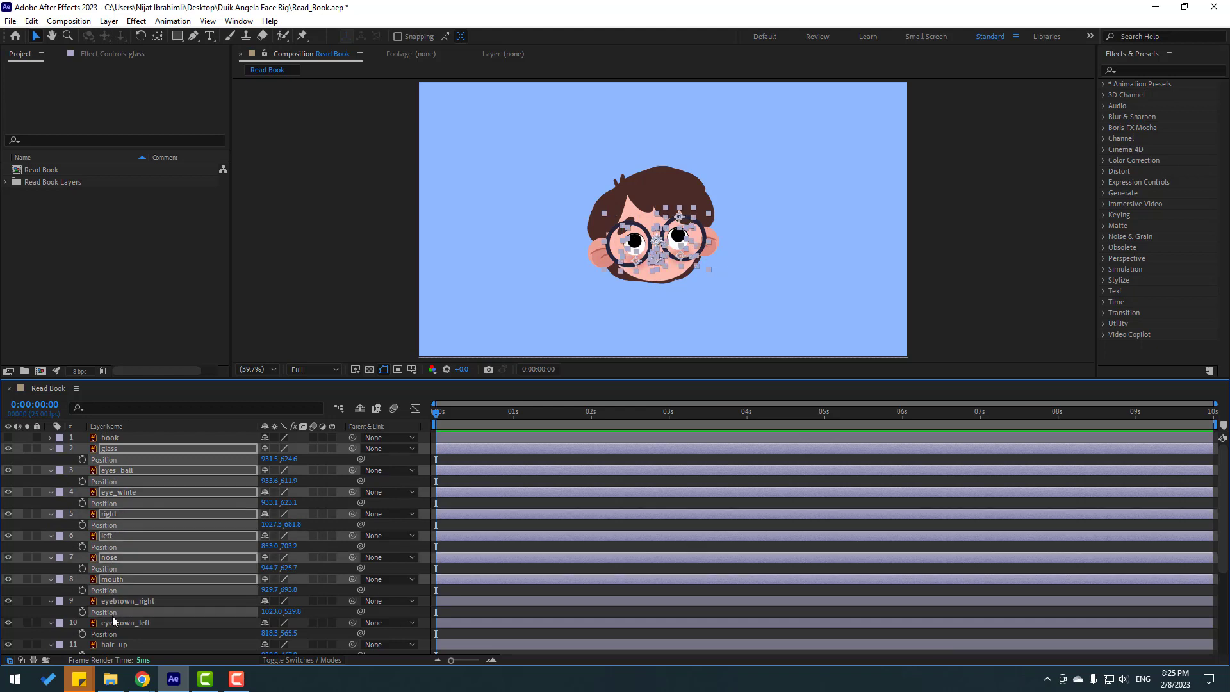
{"action": "left_click", "coordinate": [113, 612], "text": "ctrl"}
{"action": "scroll", "coordinate": [112, 615], "scroll_direction": "down", "scroll_amount": 3}
{"action": "left_click", "coordinate": [109, 537], "text": "ctrl"}
{"action": "left_click", "coordinate": [108, 558], "text": "ctrl"}
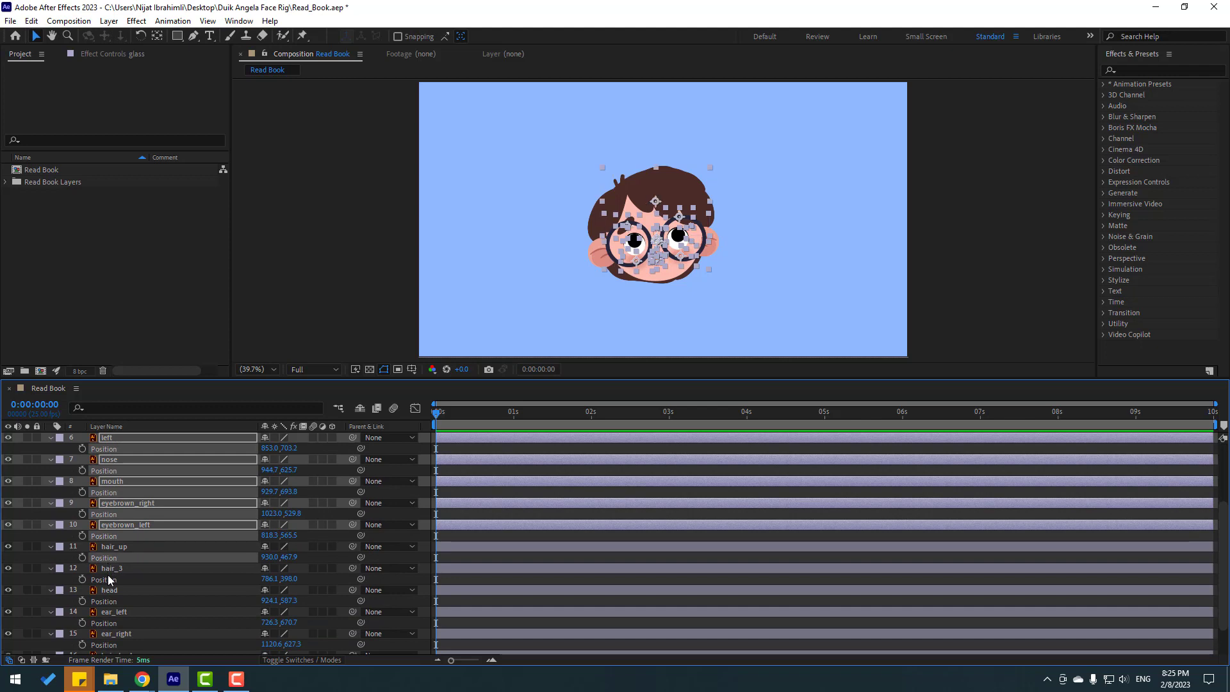
{"action": "left_click", "coordinate": [109, 579], "text": "ctrl"}
{"action": "left_click", "coordinate": [109, 600], "text": "ctrl"}
{"action": "left_click", "coordinate": [109, 623], "text": "ctrl"}
{"action": "scroll", "coordinate": [138, 620], "scroll_direction": "down", "scroll_amount": 1}
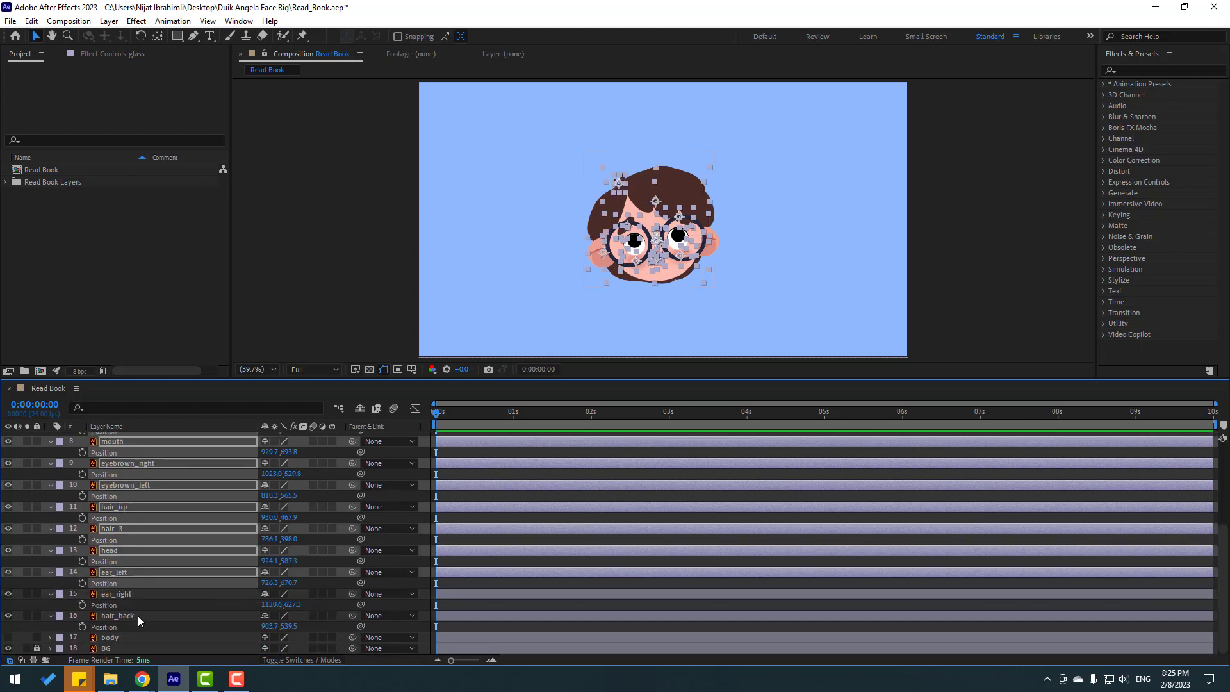
{"action": "left_click", "coordinate": [109, 605], "text": "ctrl"}
{"action": "left_click", "coordinate": [109, 626], "text": "ctrl"}
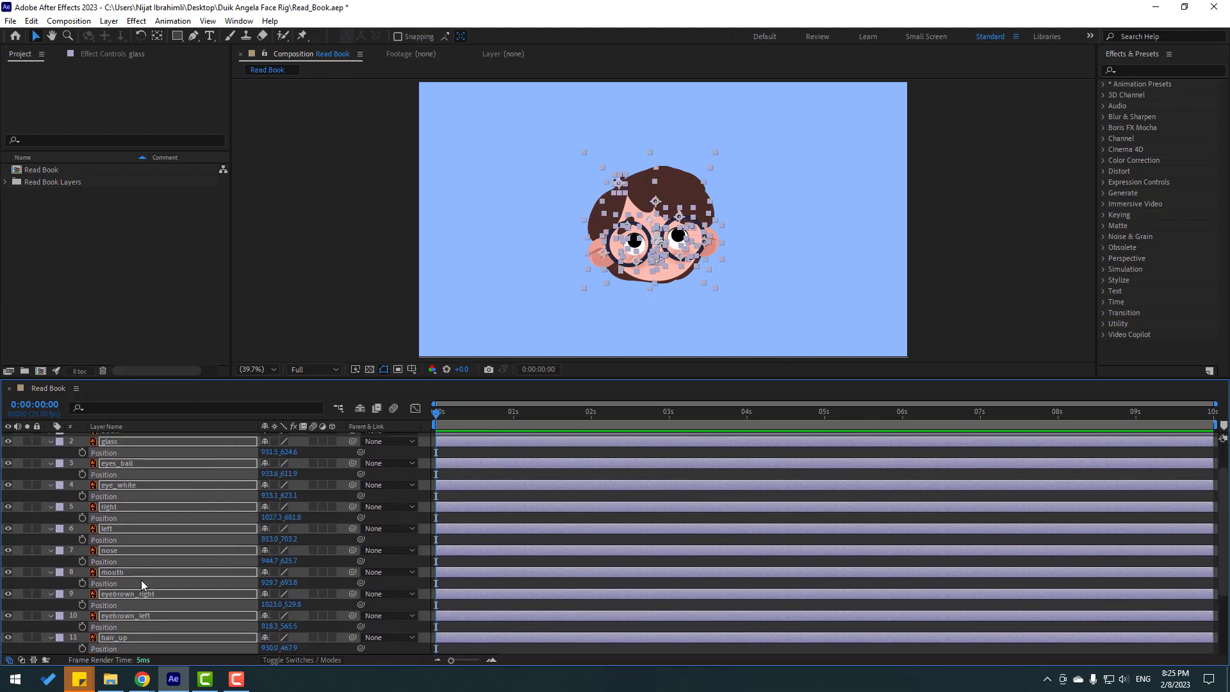
{"action": "scroll", "coordinate": [141, 576], "scroll_direction": "up", "scroll_amount": 4}
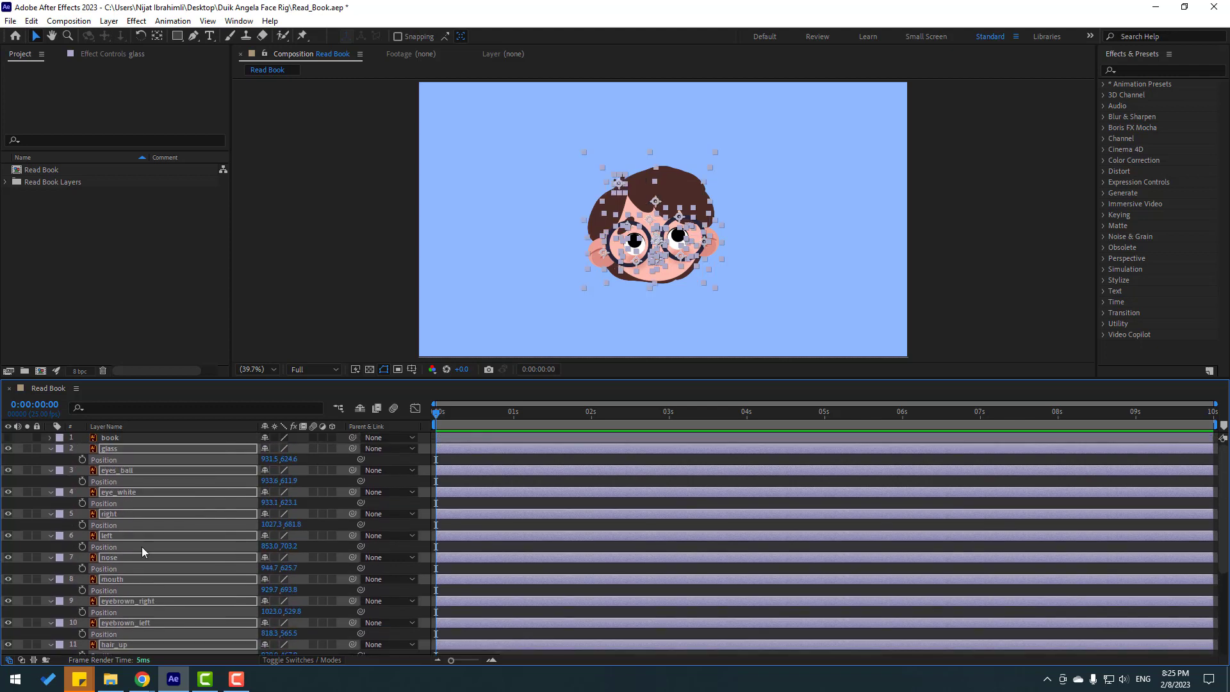
{"action": "right_click", "coordinate": [108, 464]}
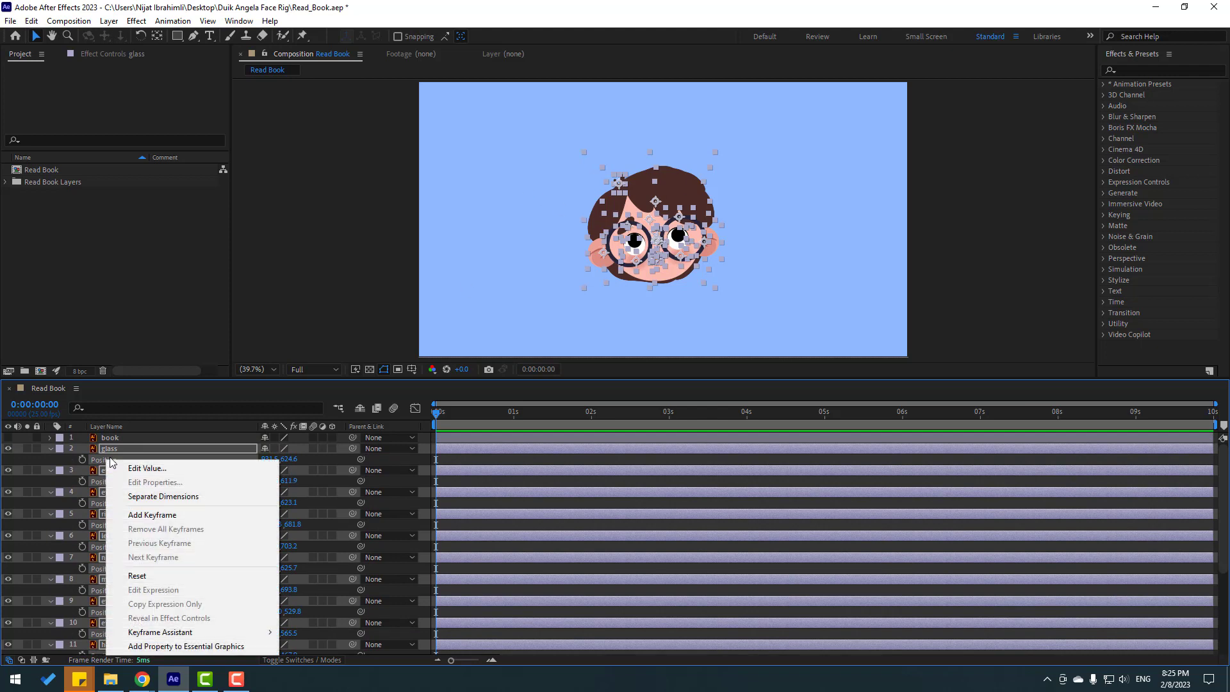
{"action": "left_click", "coordinate": [203, 501]}
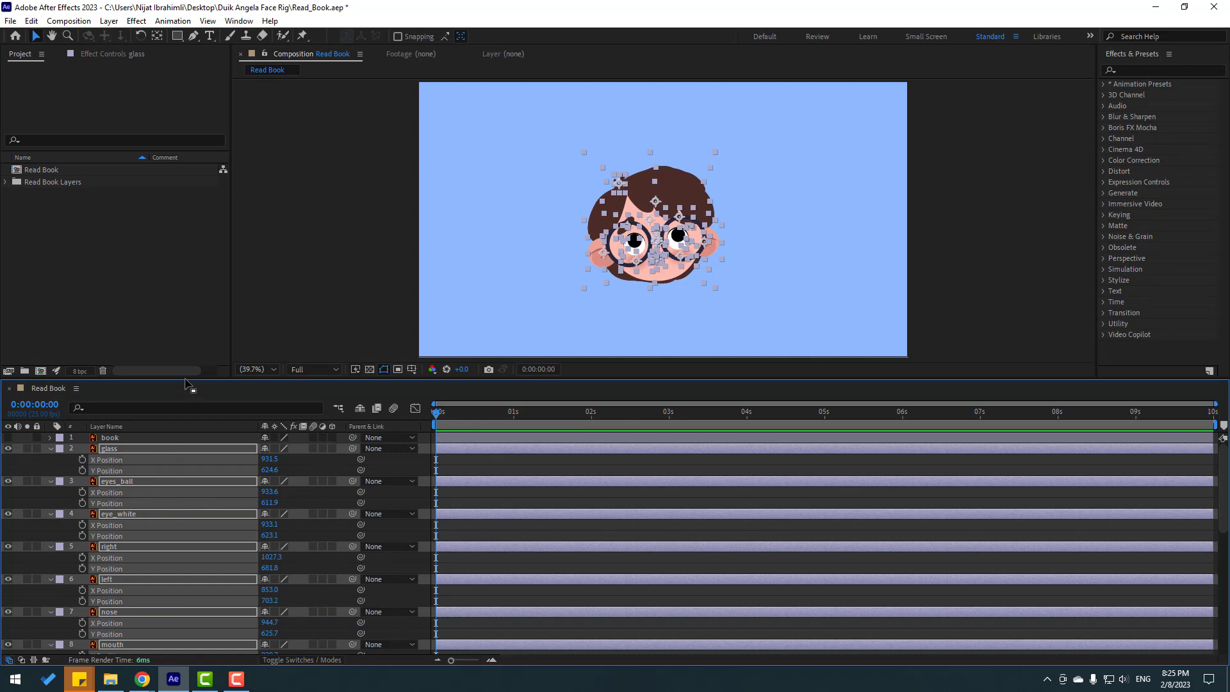
Step: Add X and Y Position keyframes on all head layers at 0:00:00:00 and again 10 frames further on
{"action": "left_click_drag", "start_coordinate": [186, 383], "coordinate": [176, 228]}
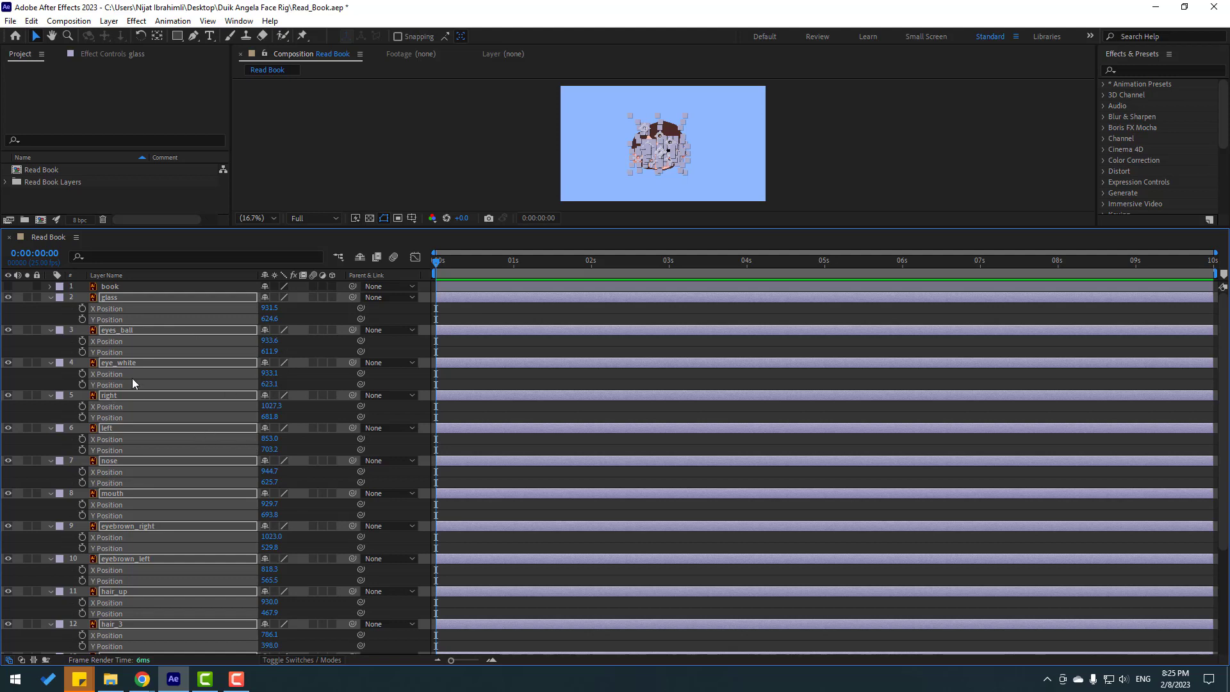
{"action": "left_click_drag", "start_coordinate": [82, 312], "coordinate": [79, 638]}
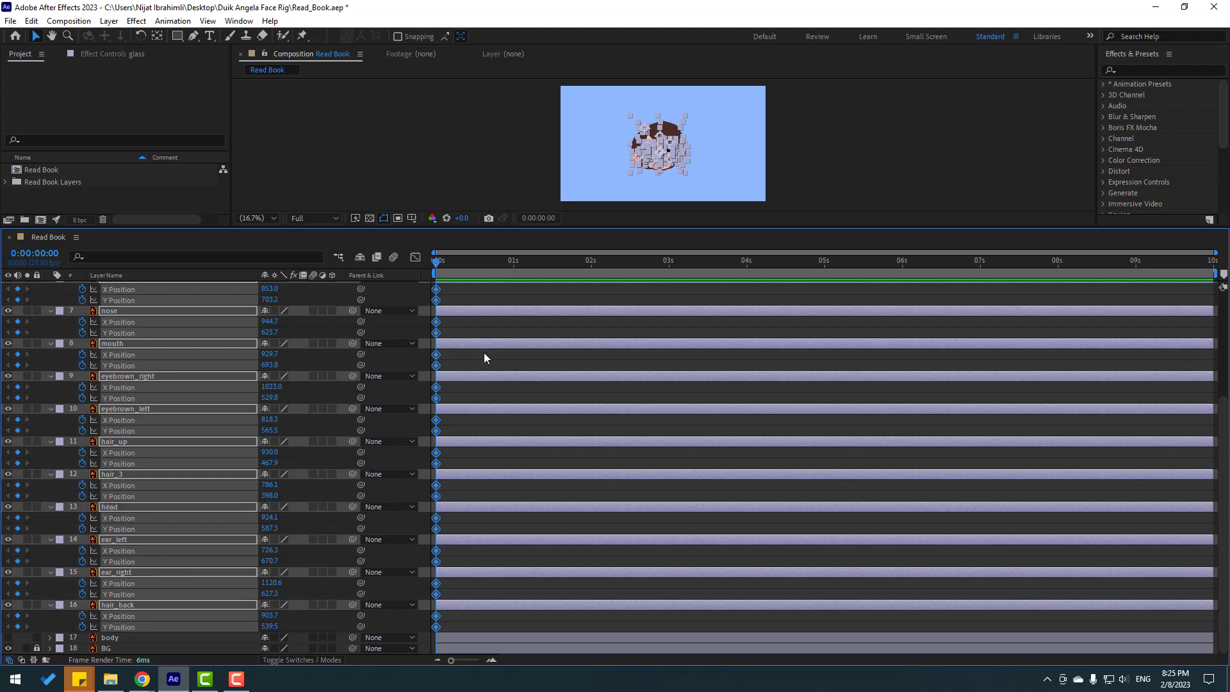
{"action": "left_click", "coordinate": [531, 219]}
{"action": "type", "text": "+10"}
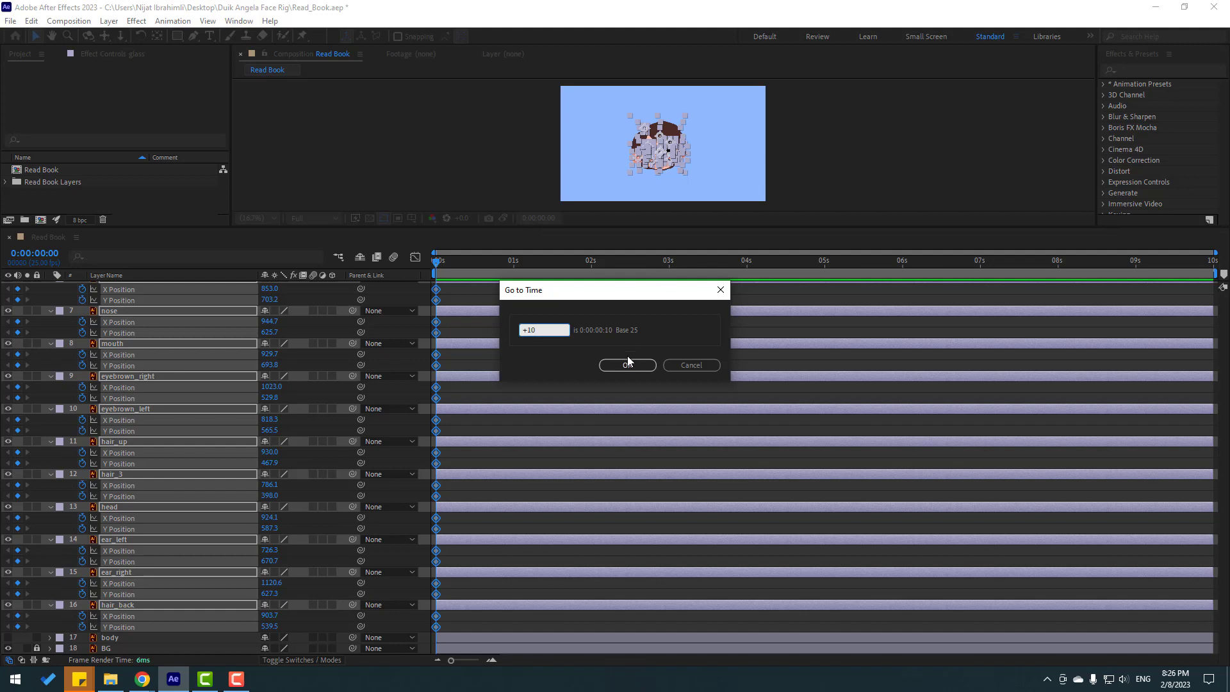
{"action": "left_click", "coordinate": [627, 359]}
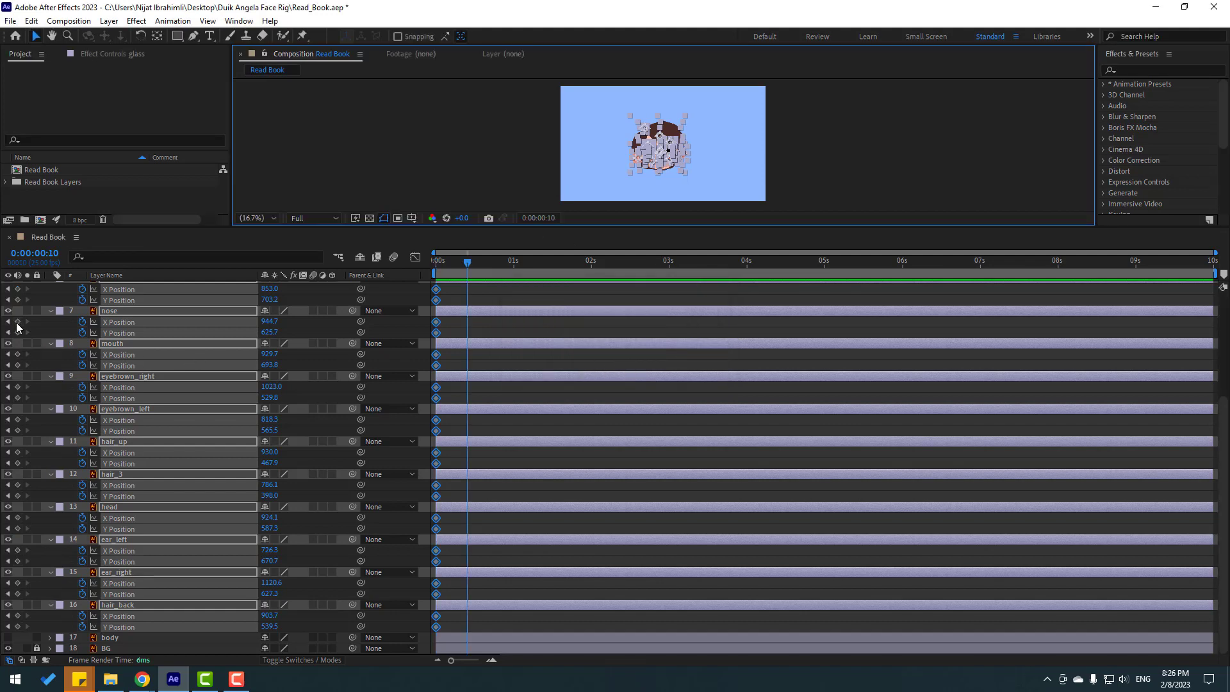
{"action": "left_click", "coordinate": [17, 323]}
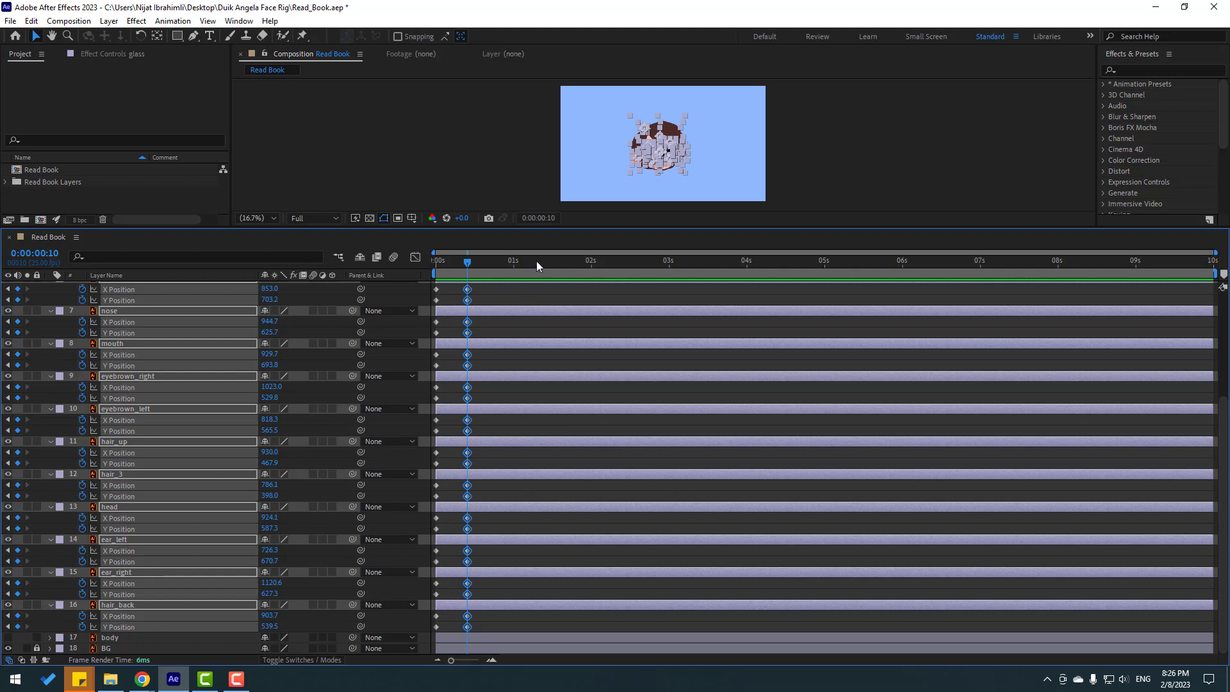
Step: Advance another 10 frames to 0:00:00:20 and add X and Y Position keyframes on all head layers
{"action": "left_click", "coordinate": [537, 219]}
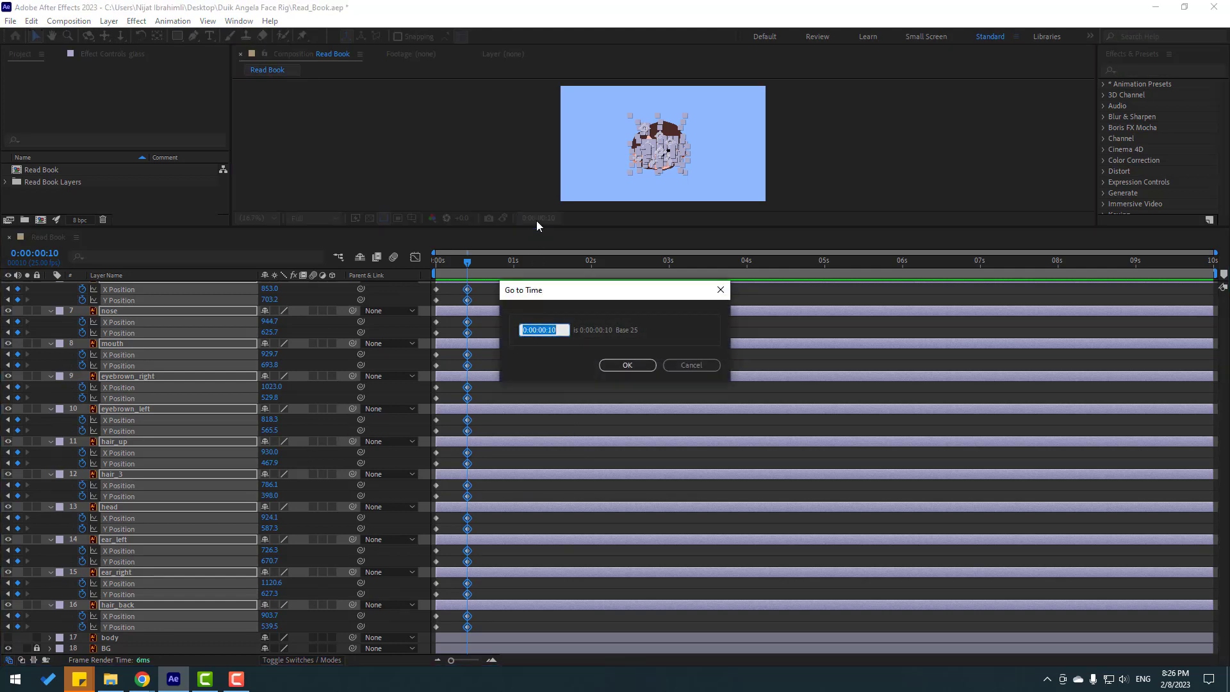
{"action": "type", "text": "+10"}
{"action": "left_click", "coordinate": [627, 366]}
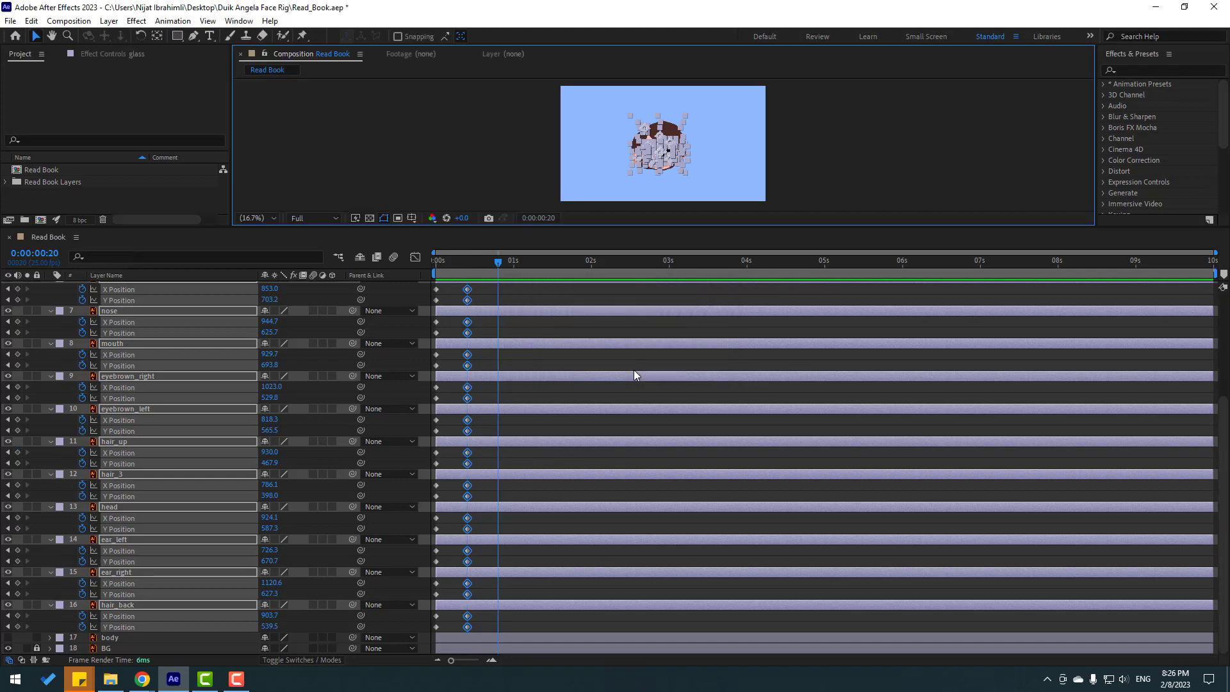
{"action": "left_click", "coordinate": [18, 322]}
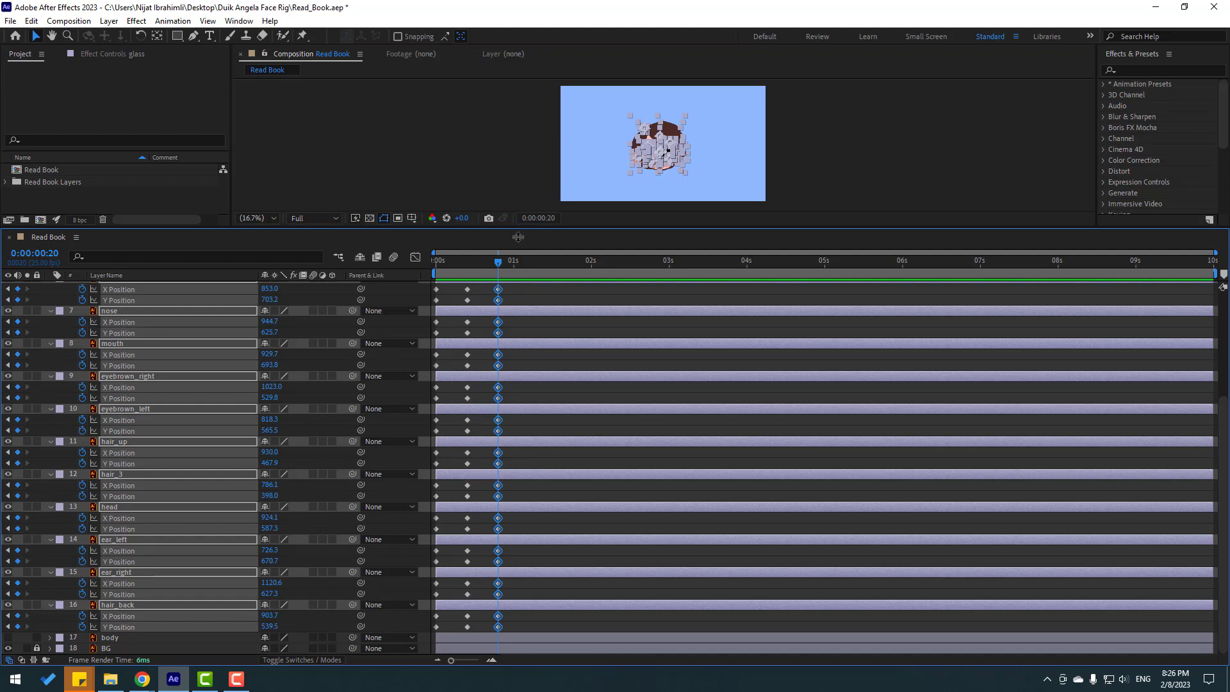
Step: Enlarge the composition view, return to 0:00:00:00 and set the glass layer's X Position to 894.5
{"action": "left_click_drag", "start_coordinate": [518, 237], "coordinate": [466, 447]}
{"action": "scroll", "coordinate": [510, 562], "scroll_direction": "up", "scroll_amount": 5}
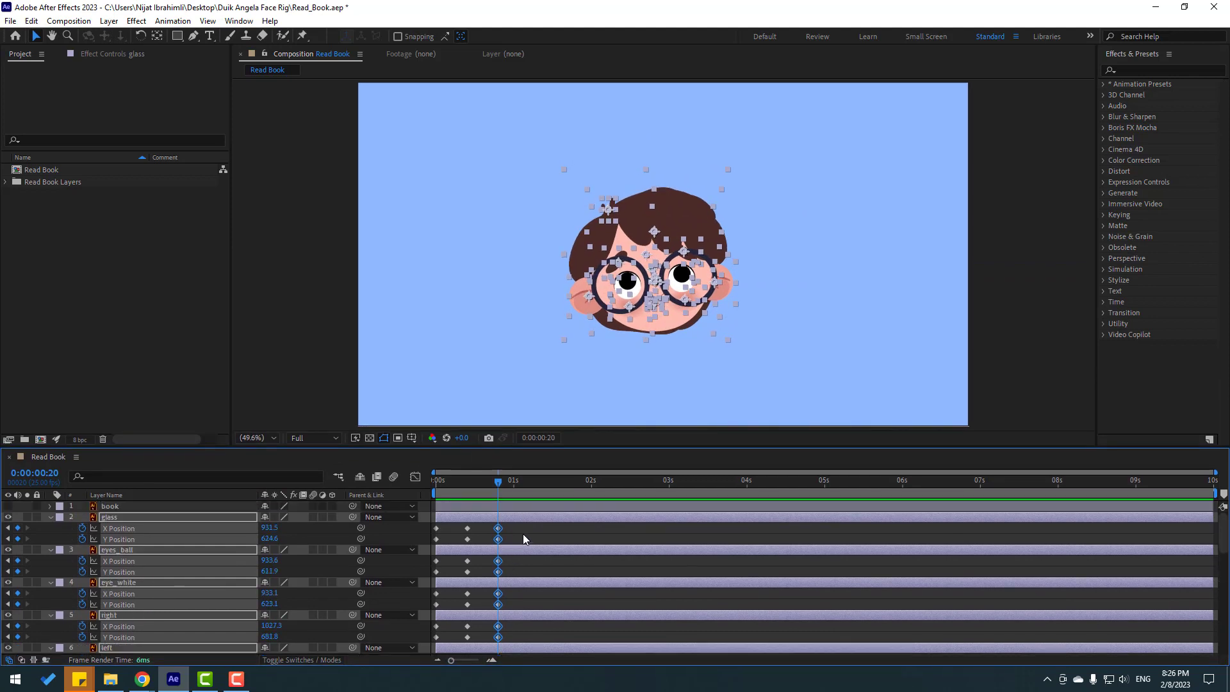
{"action": "left_click", "coordinate": [522, 538]}
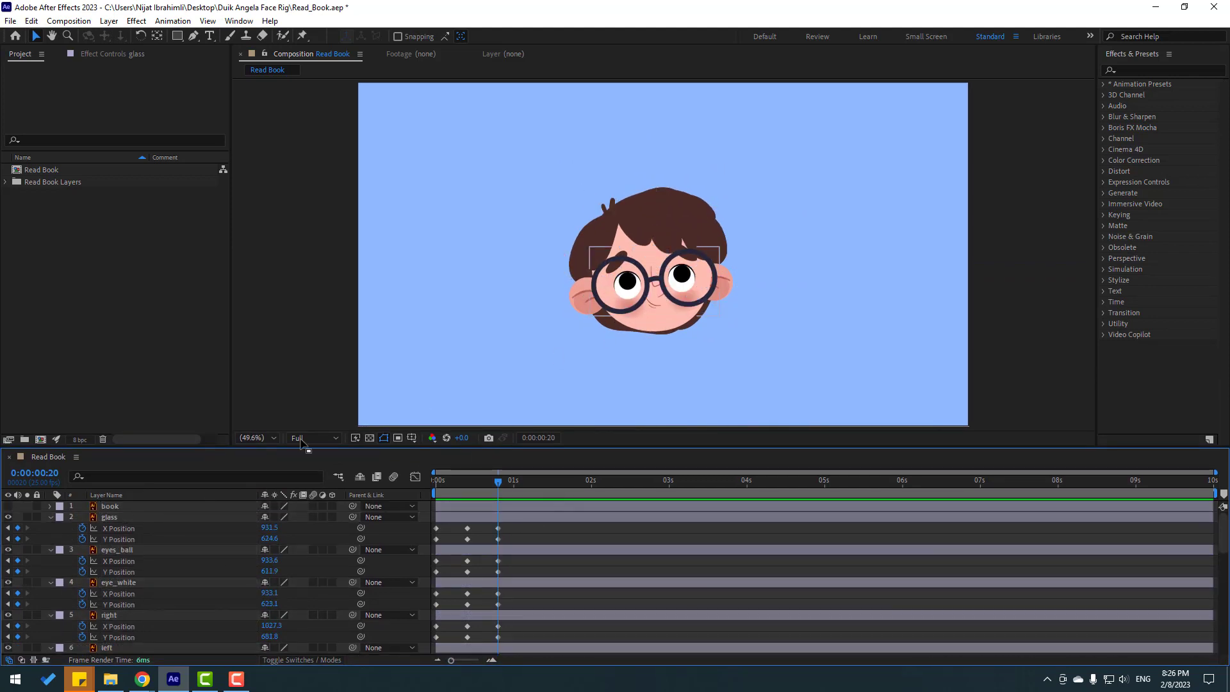
{"action": "key", "text": "slash"}
{"action": "left_click_drag", "start_coordinate": [483, 483], "coordinate": [426, 488]}
{"action": "left_click", "coordinate": [437, 528]}
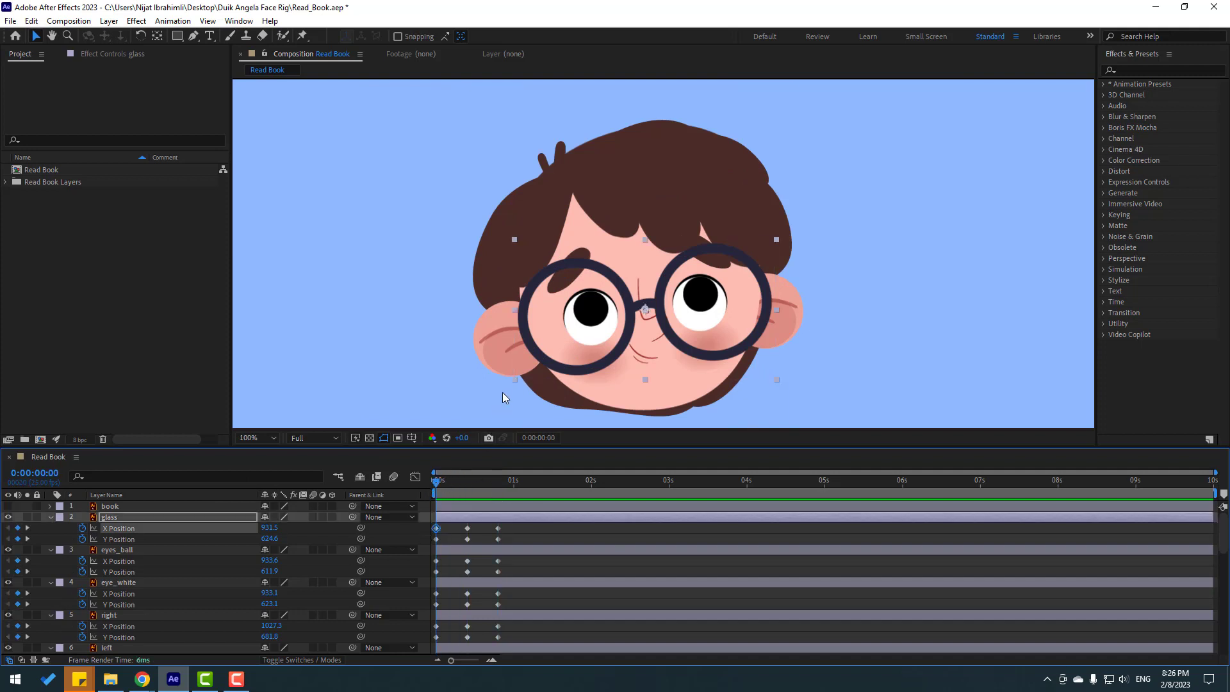
{"action": "left_click_drag", "start_coordinate": [502, 392], "coordinate": [514, 347]}
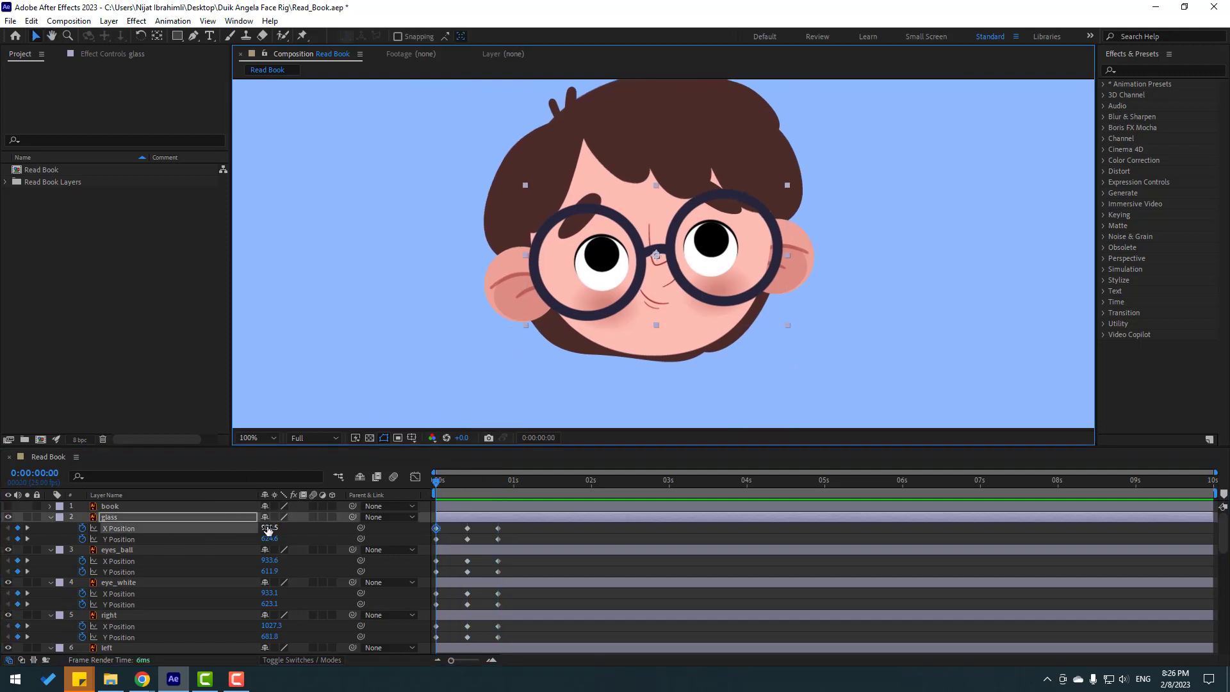
{"action": "left_click_drag", "start_coordinate": [269, 528], "coordinate": [241, 525]}
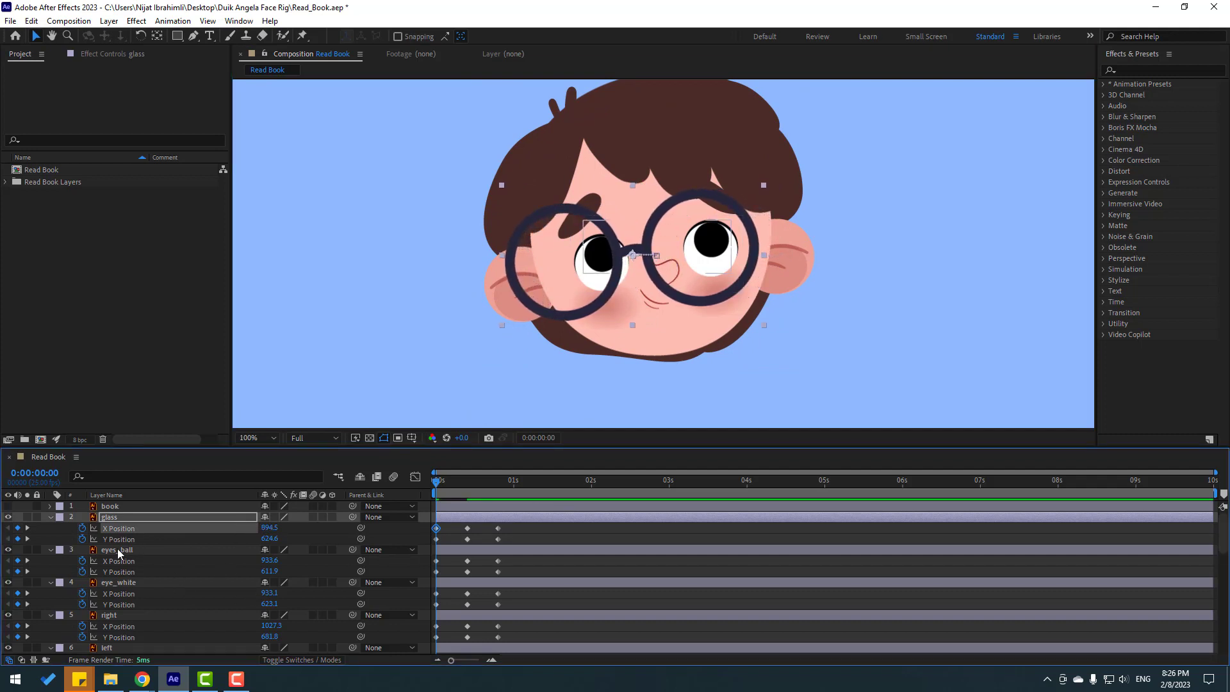
Step: At 0:00:00:00, set the X Position of eyes_ball to 887.6 and of eye_white to 888.1
{"action": "left_click", "coordinate": [436, 561]}
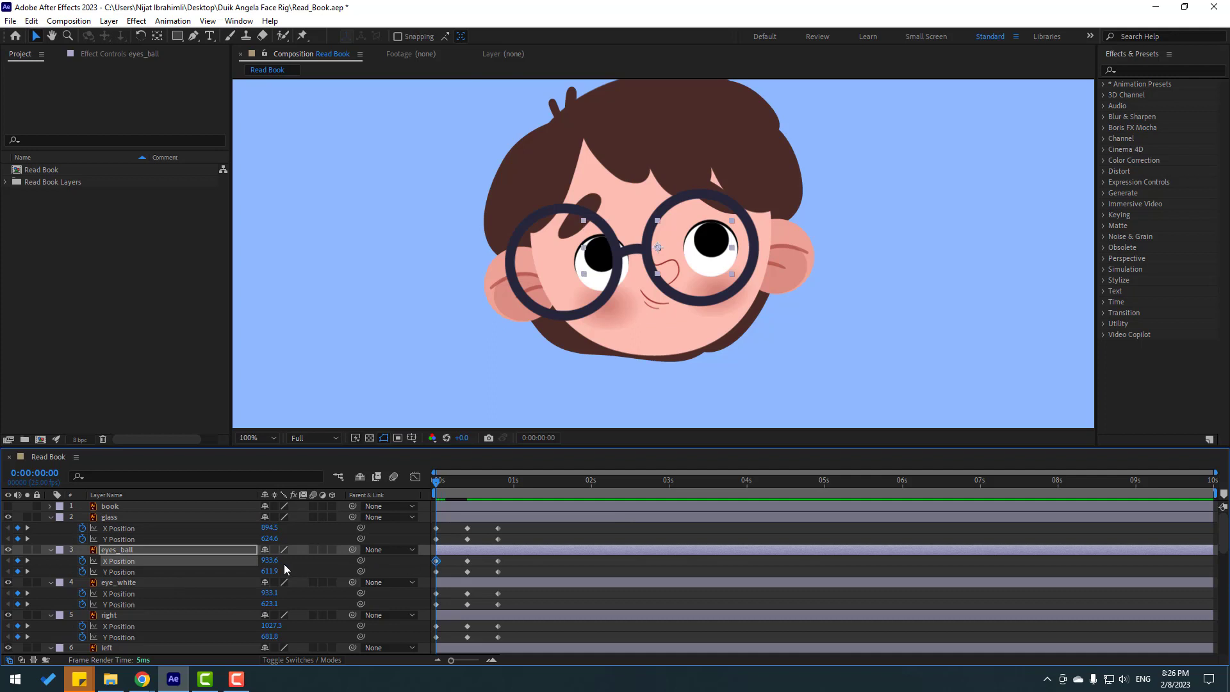
{"action": "left_click_drag", "start_coordinate": [269, 560], "coordinate": [237, 561]}
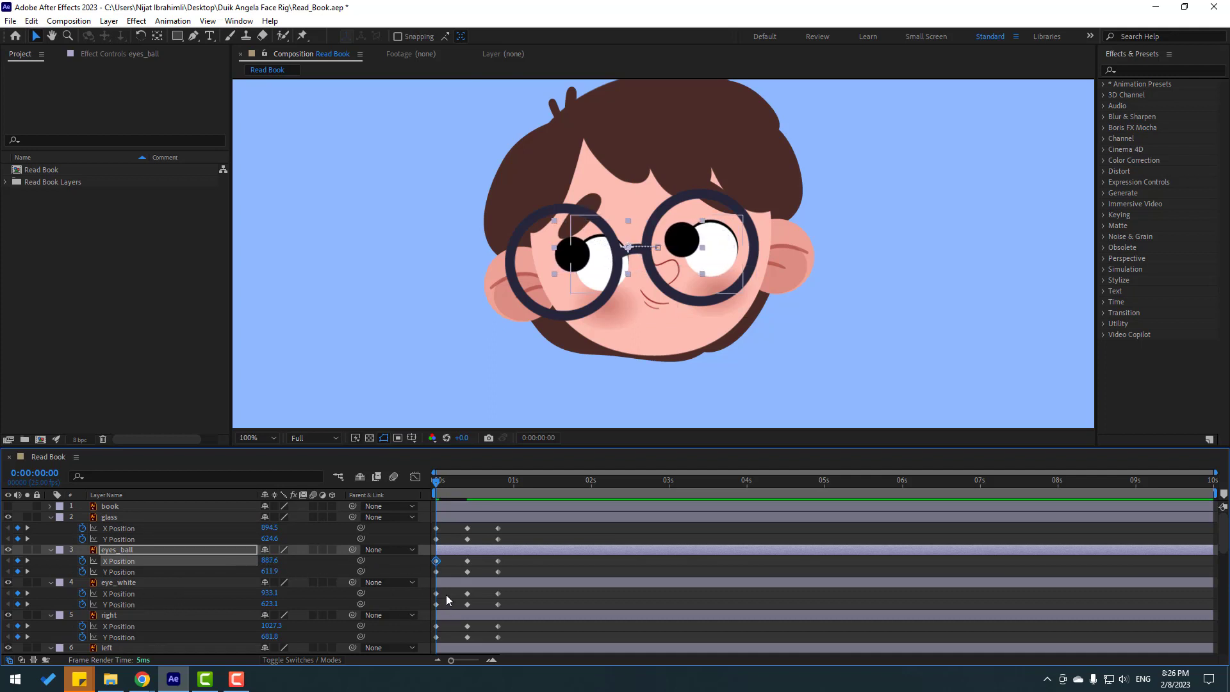
{"action": "left_click", "coordinate": [436, 593]}
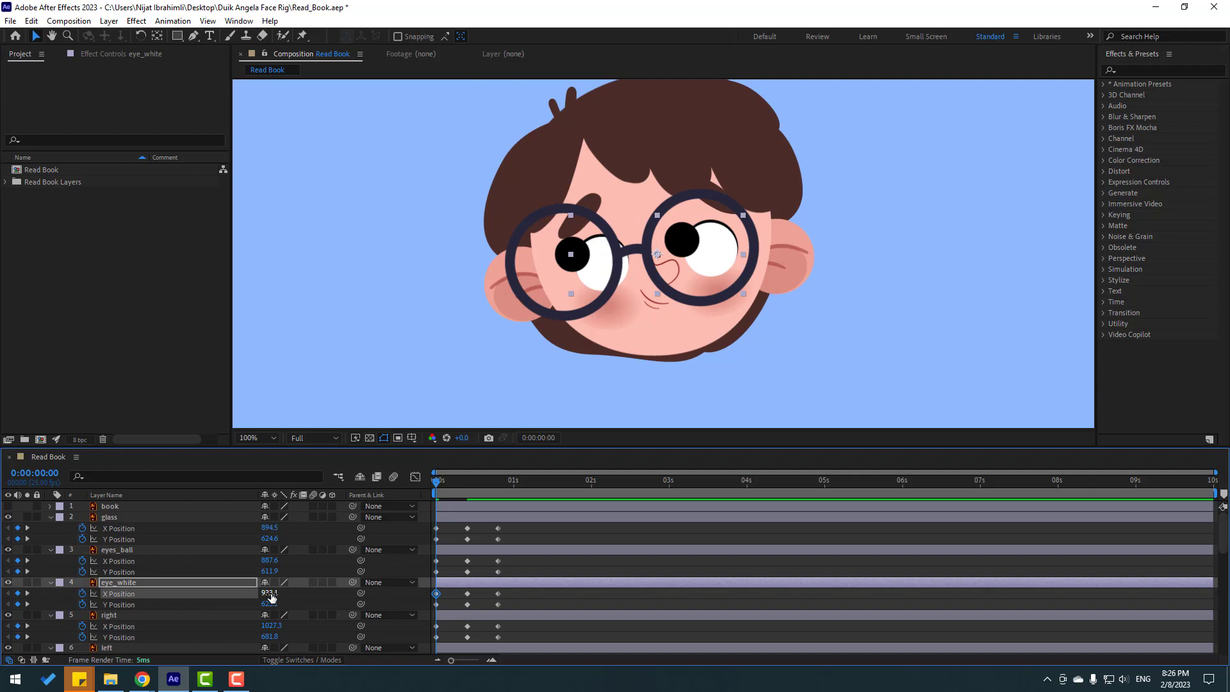
{"action": "left_click_drag", "start_coordinate": [271, 597], "coordinate": [244, 596]}
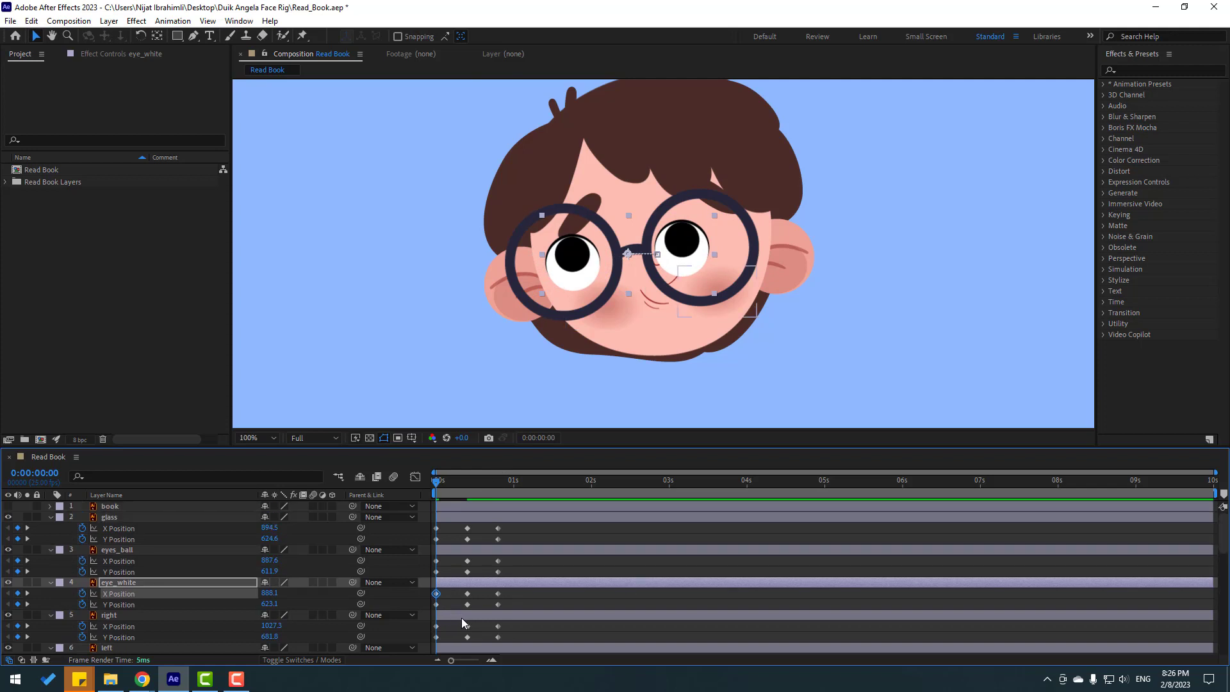
Step: Center the pupils within the eye whites at 0:00:00:00 by moving eyes_ball to X 890.6, Y 626.4
{"action": "left_click", "coordinate": [436, 561]}
{"action": "key", "text": "period"}
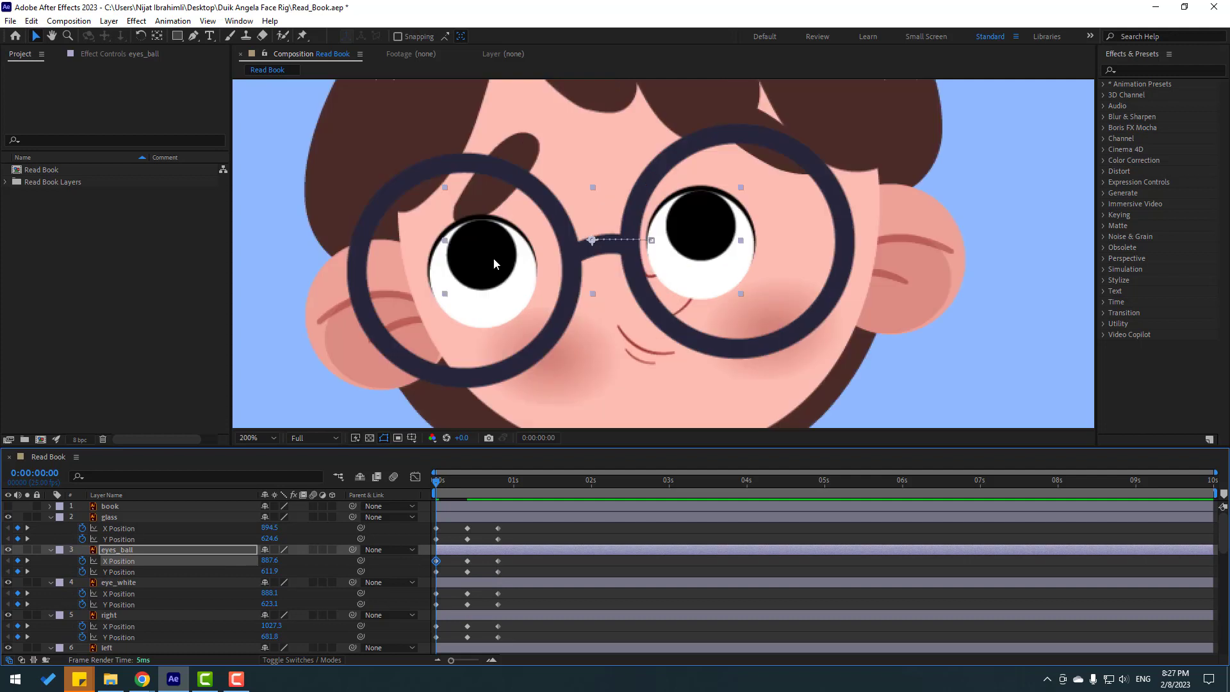
{"action": "left_click_drag", "start_coordinate": [494, 258], "coordinate": [501, 280]}
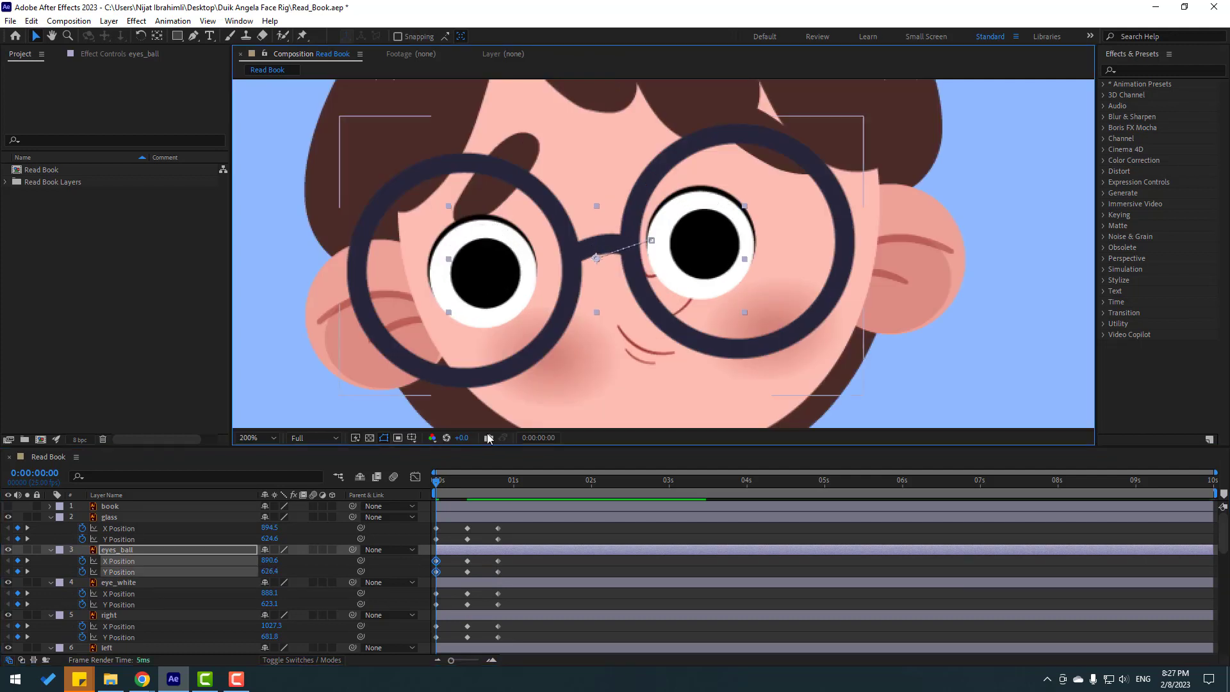
Step: Copy the eyes_ball Y Position keyframe from 0:00:00:00 onto the one at 0:00:00:10, giving it the value 626.4
{"action": "left_click_drag", "start_coordinate": [447, 479], "coordinate": [467, 481]}
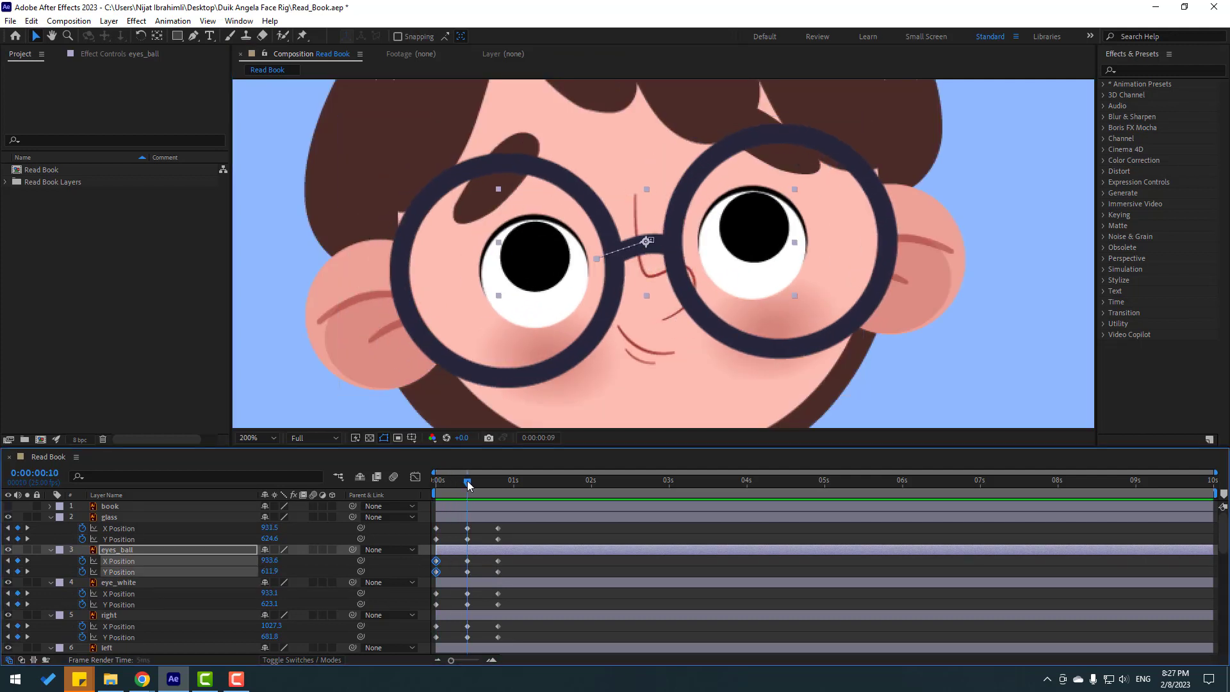
{"action": "left_click", "coordinate": [443, 572]}
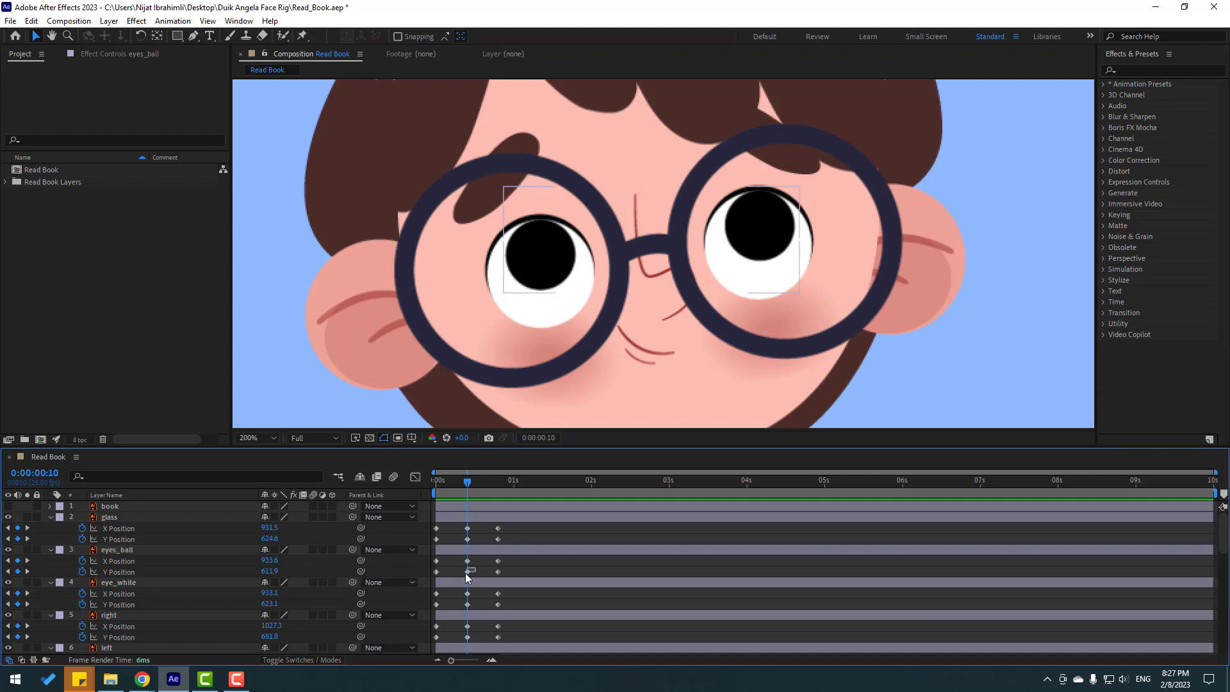
{"action": "key", "text": "ctrl+v"}
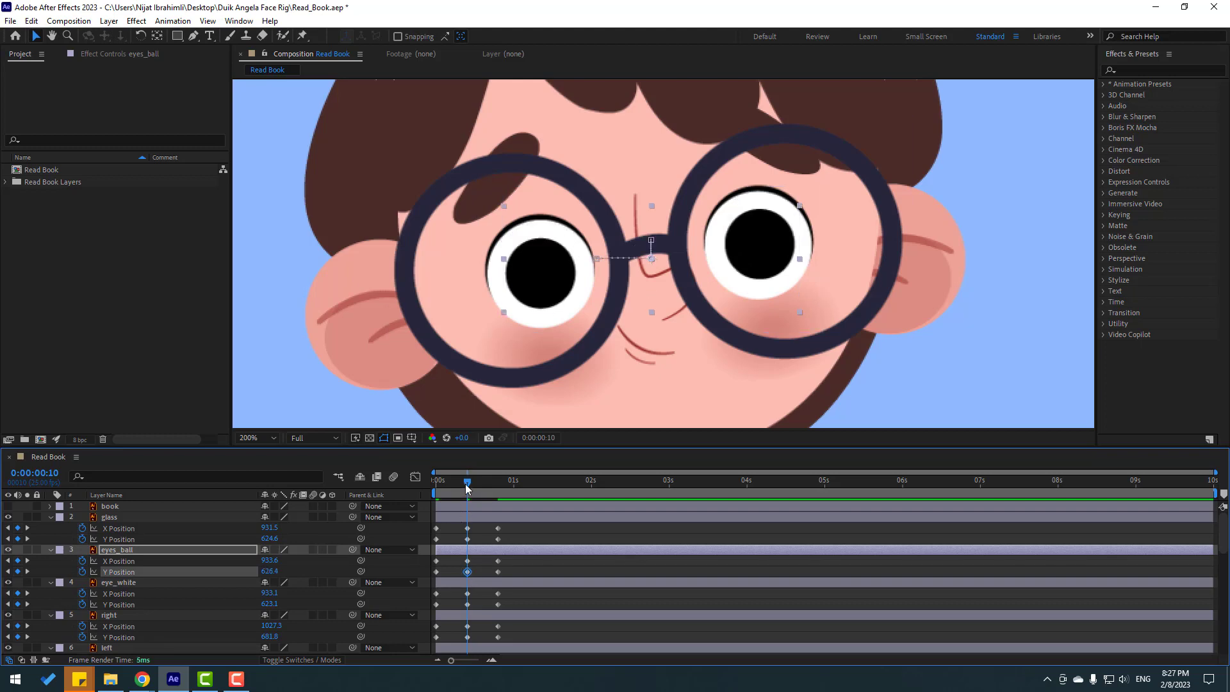
Step: Back at 0:00:00:00, set the X Position of the right cheek layer to 992.3 and the left cheek layer to 819.0
{"action": "left_click_drag", "start_coordinate": [466, 486], "coordinate": [435, 485]}
{"action": "scroll", "coordinate": [165, 595], "scroll_direction": "down", "scroll_amount": 1}
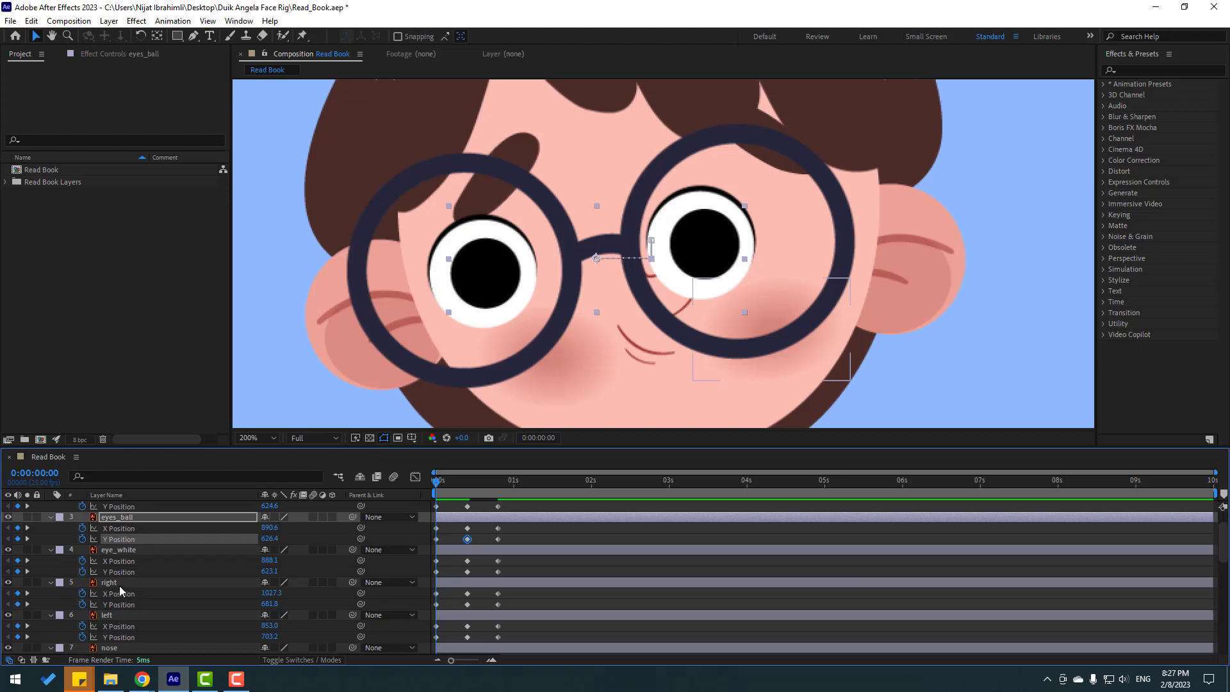
{"action": "left_click", "coordinate": [436, 593]}
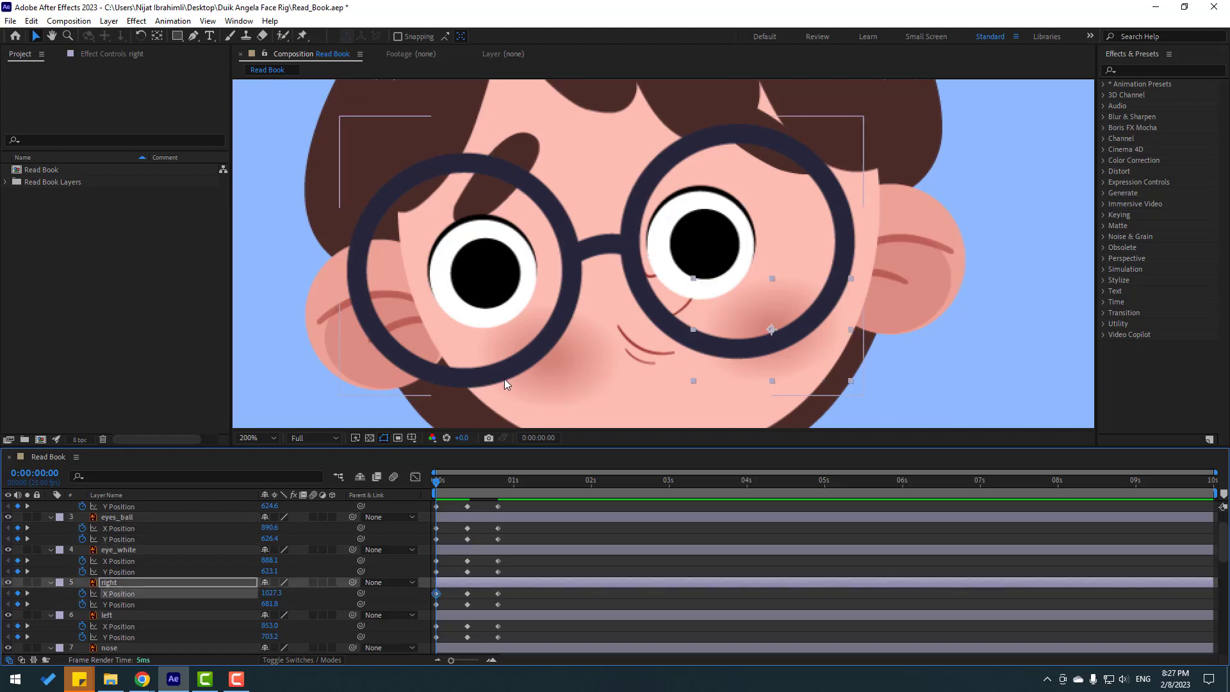
{"action": "scroll", "coordinate": [505, 378], "scroll_direction": "down", "scroll_amount": 2}
{"action": "left_click_drag", "start_coordinate": [265, 593], "coordinate": [242, 593]}
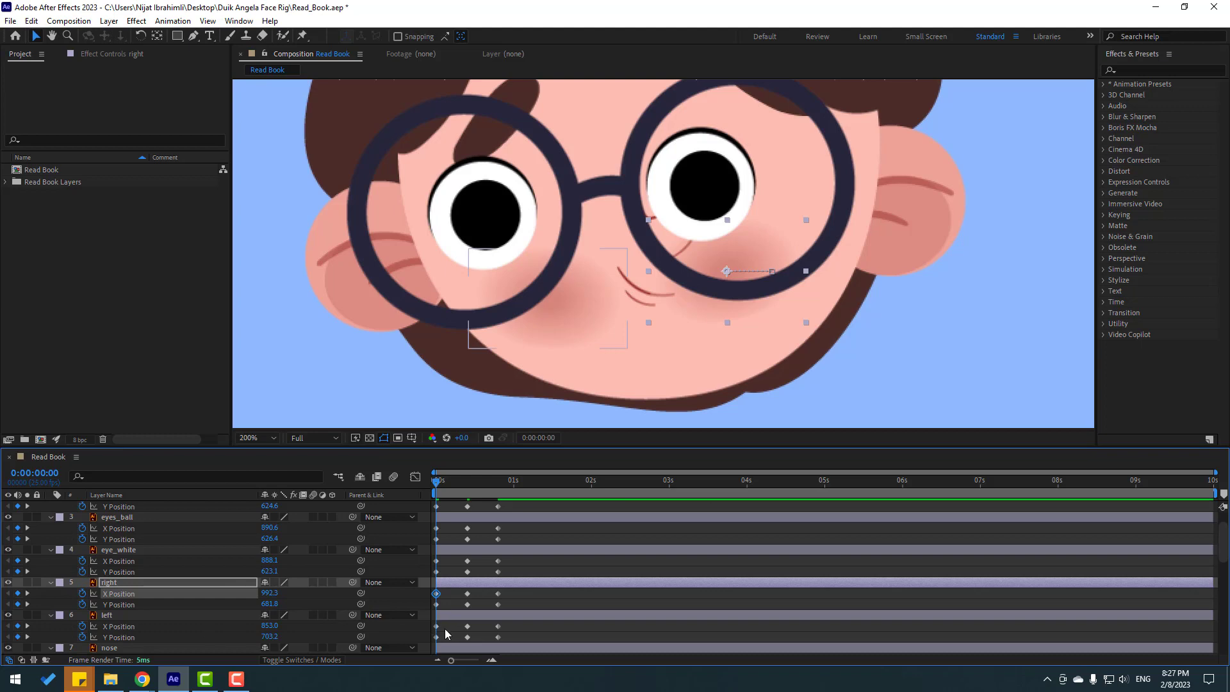
{"action": "left_click", "coordinate": [437, 625]}
{"action": "left_click_drag", "start_coordinate": [269, 626], "coordinate": [242, 625]}
{"action": "scroll", "coordinate": [522, 580], "scroll_direction": "down", "scroll_amount": 1}
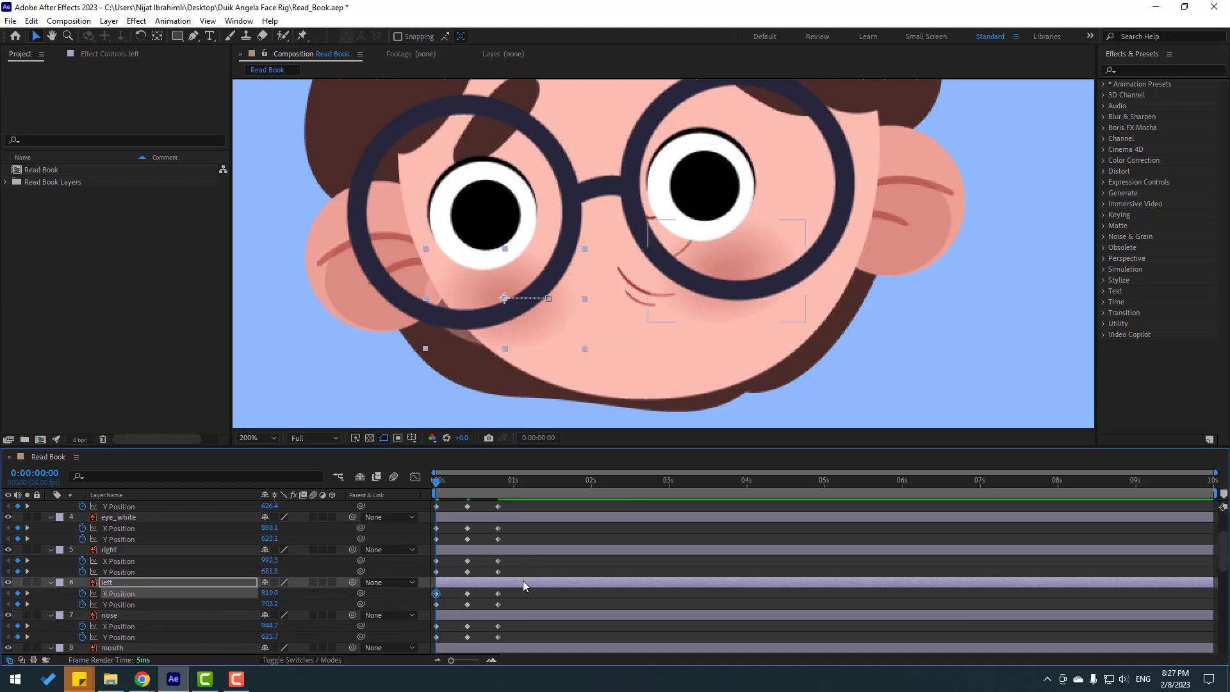
Step: At 0:00:00:00, set the X Position of the nose to 895.7 and of the mouth to 900.7
{"action": "scroll", "coordinate": [523, 584], "scroll_direction": "down", "scroll_amount": 1}
{"action": "left_click", "coordinate": [437, 593]}
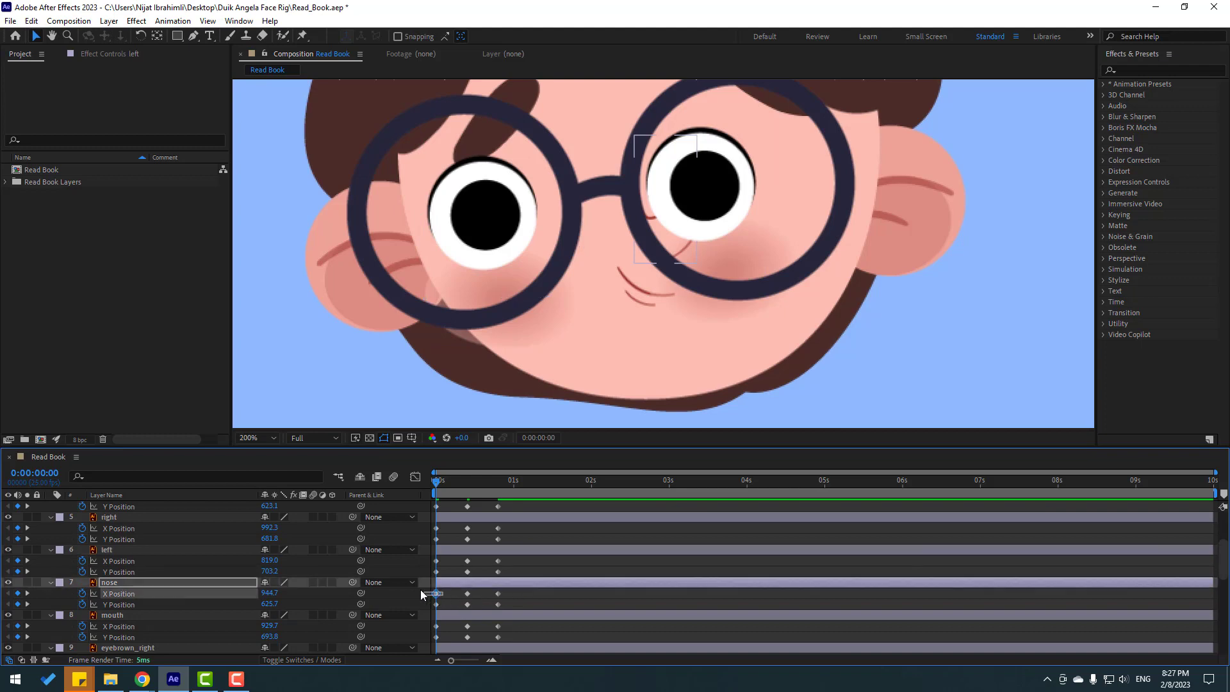
{"action": "left_click_drag", "start_coordinate": [268, 598], "coordinate": [236, 594]}
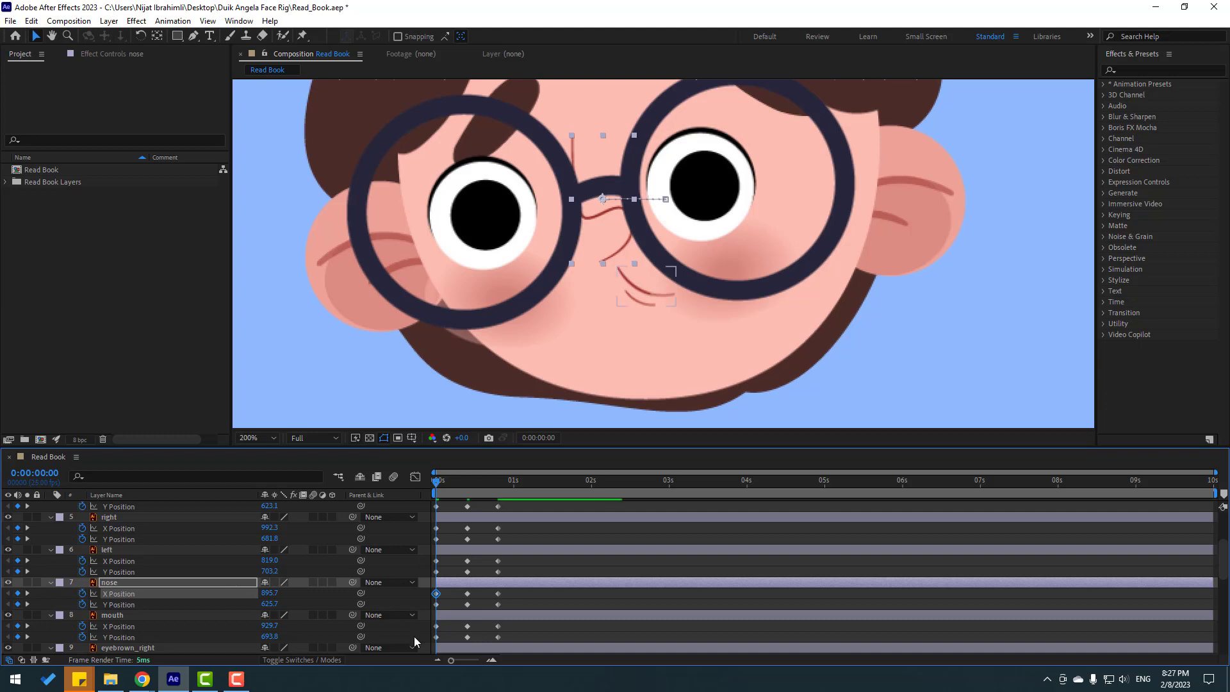
{"action": "left_click", "coordinate": [436, 626]}
{"action": "scroll", "coordinate": [451, 641], "scroll_direction": "down", "scroll_amount": 3}
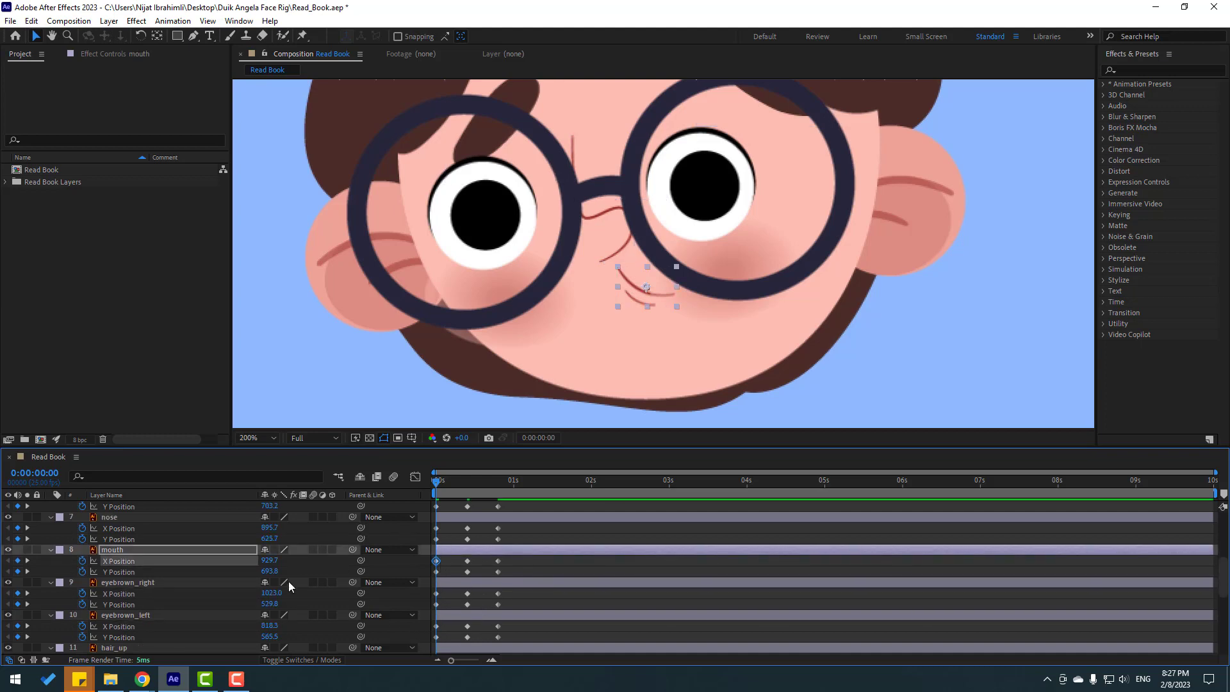
{"action": "left_click_drag", "start_coordinate": [271, 562], "coordinate": [251, 560]}
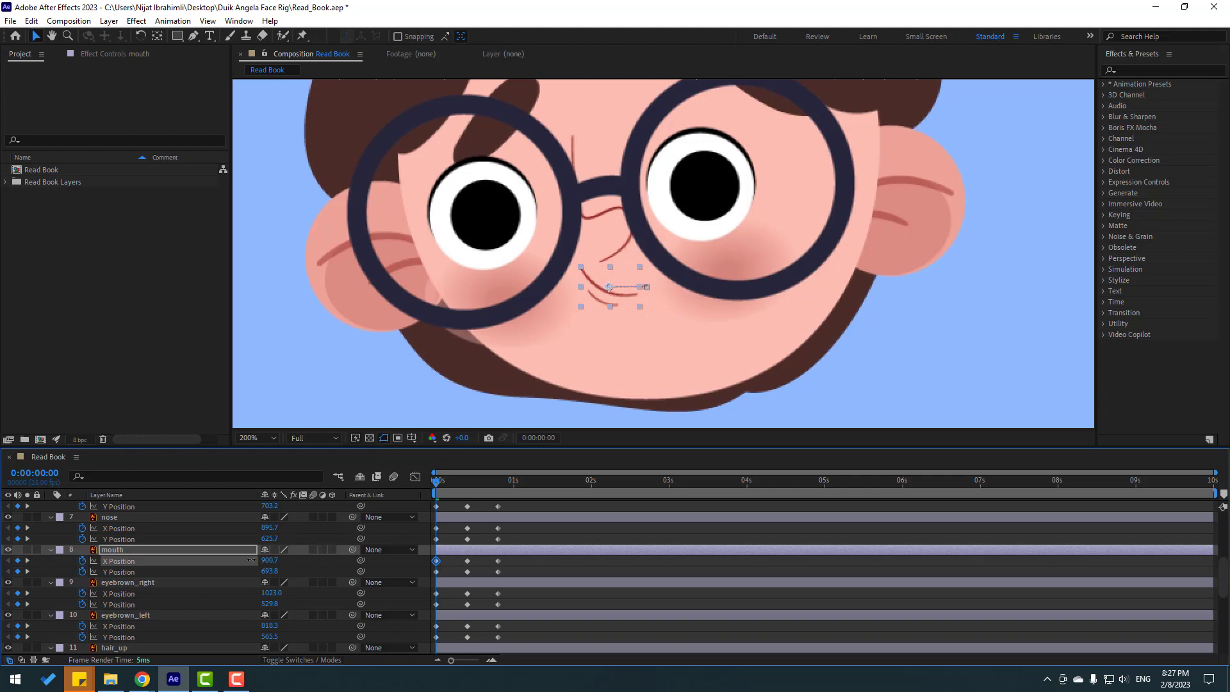
{"action": "mouse_move", "coordinate": [436, 481]}
{"action": "left_mouse_down"}
{"action": "mouse_move", "coordinate": [455, 486]}
{"action": "mouse_move", "coordinate": [429, 480]}
{"action": "left_mouse_up"}
Step: At 0:00:00:00, set the X Position of eyebrow_right to 993.0 and of eyebrow_left to 785.3
{"action": "scroll", "coordinate": [135, 570], "scroll_direction": "down", "scroll_amount": 1}
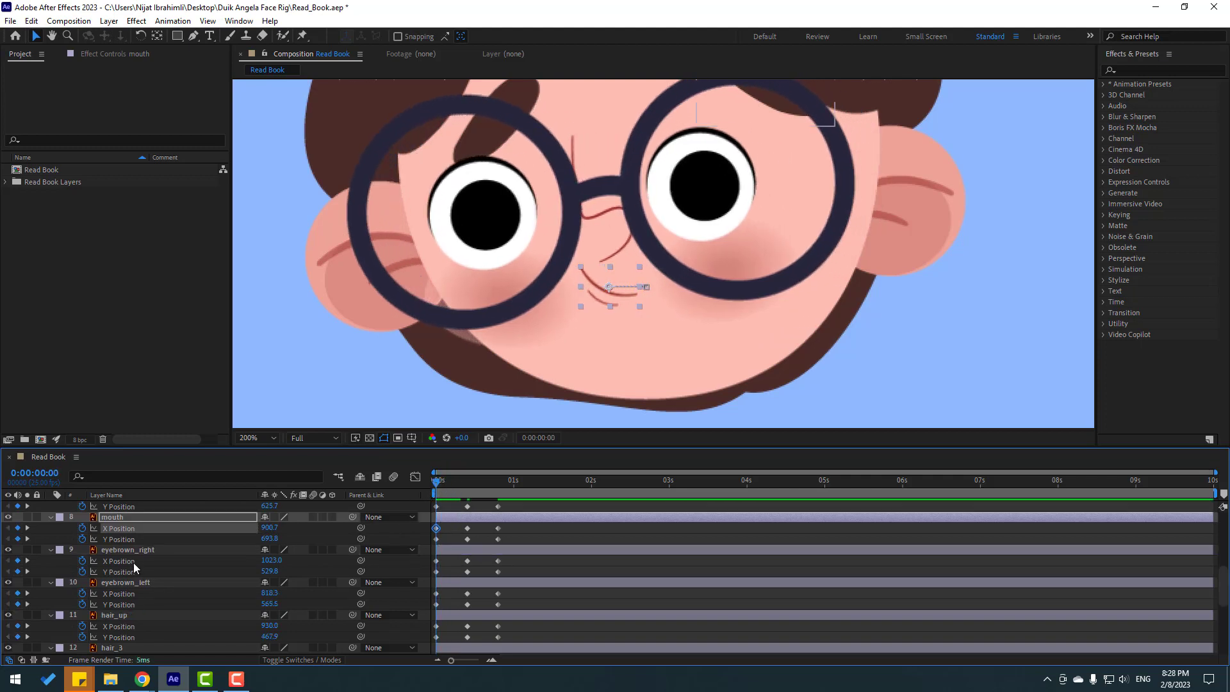
{"action": "left_click", "coordinate": [436, 560]}
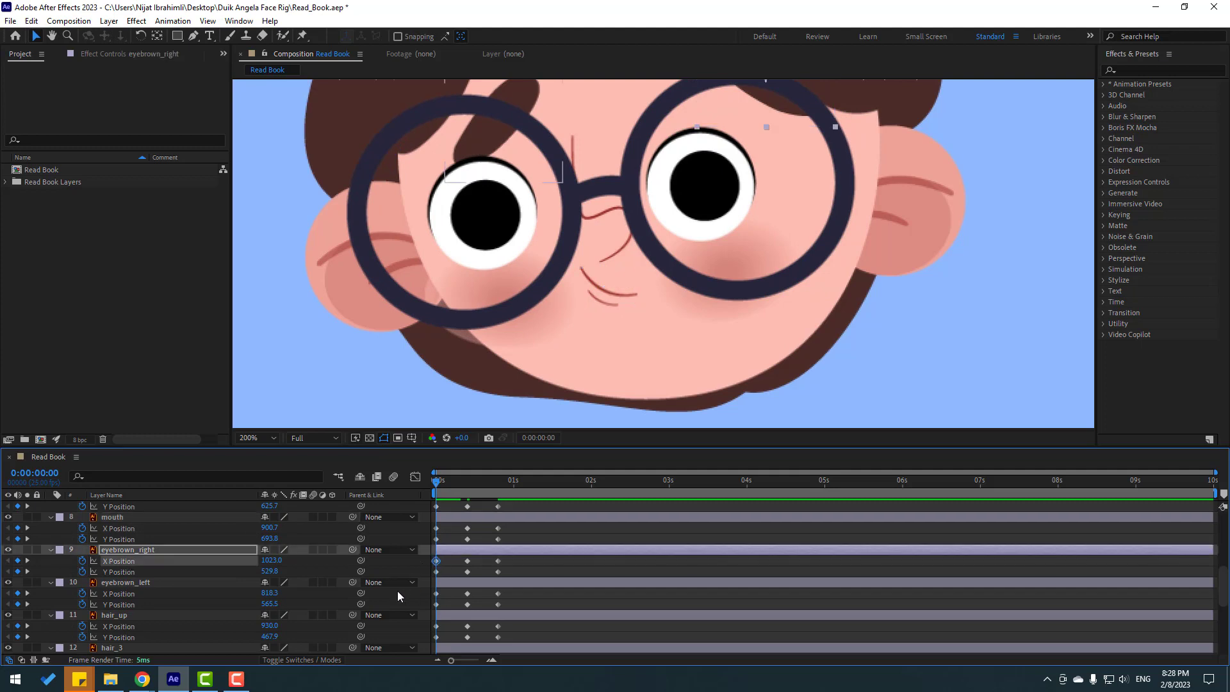
{"action": "left_click_drag", "start_coordinate": [741, 293], "coordinate": [678, 344]}
{"action": "scroll", "coordinate": [679, 344], "scroll_direction": "down", "scroll_amount": 2}
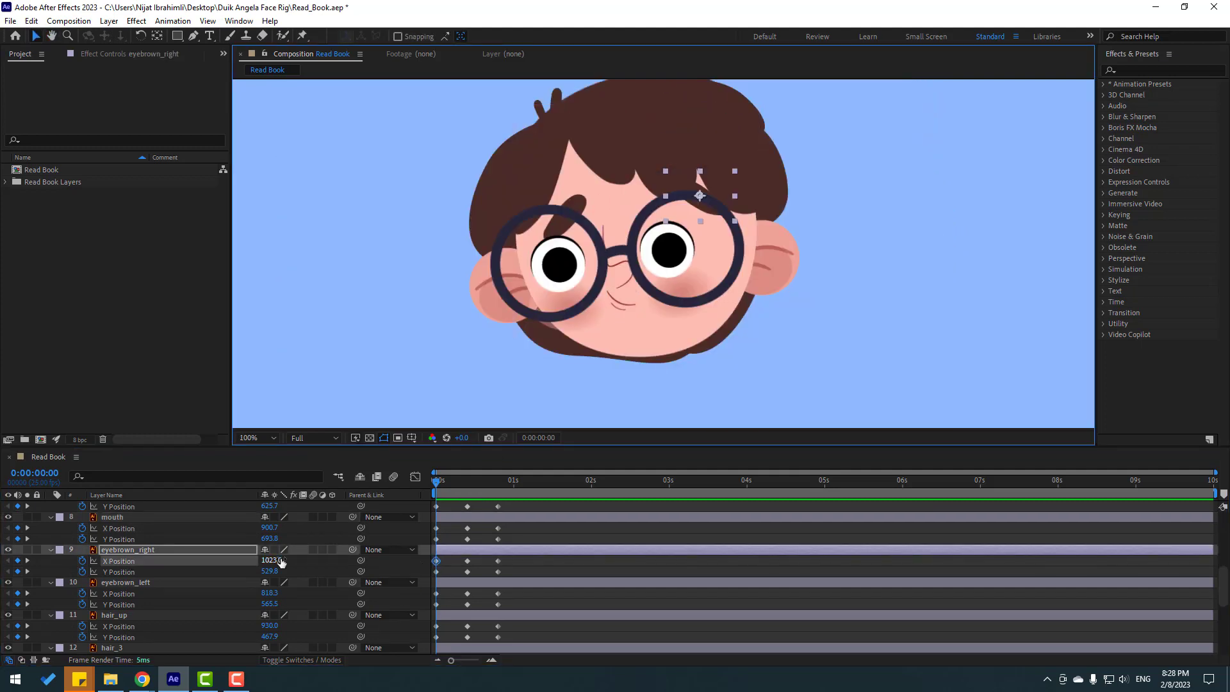
{"action": "left_click_drag", "start_coordinate": [269, 560], "coordinate": [250, 560]}
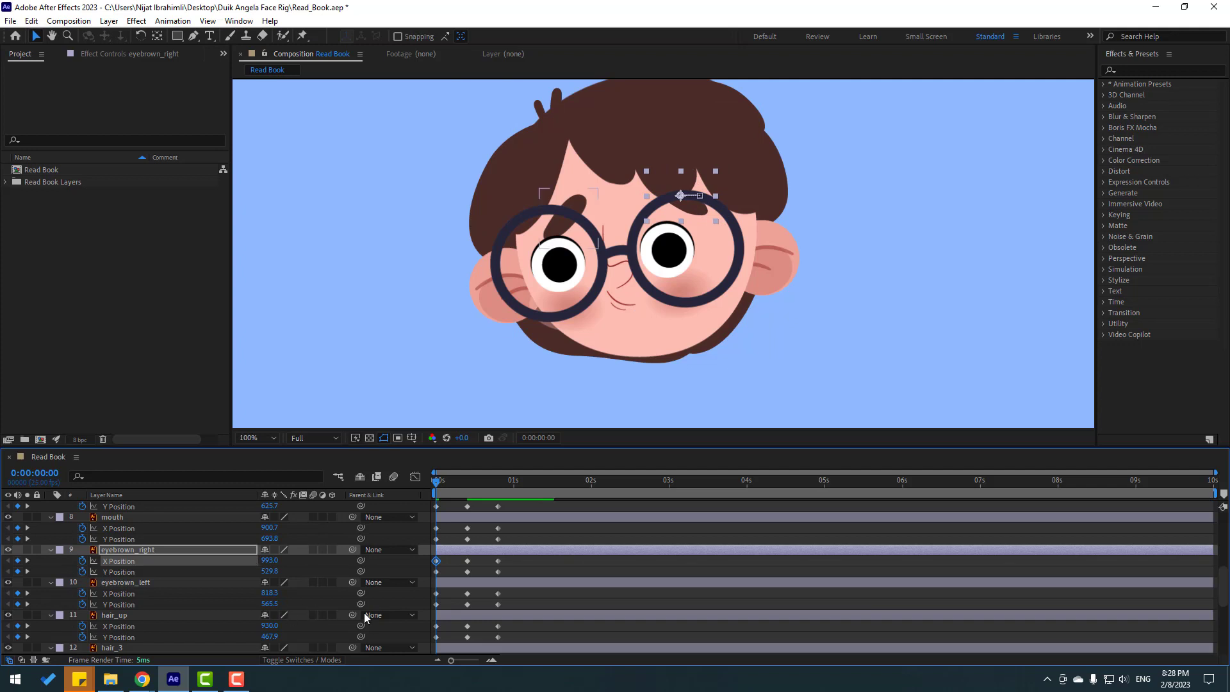
{"action": "left_click", "coordinate": [146, 583]}
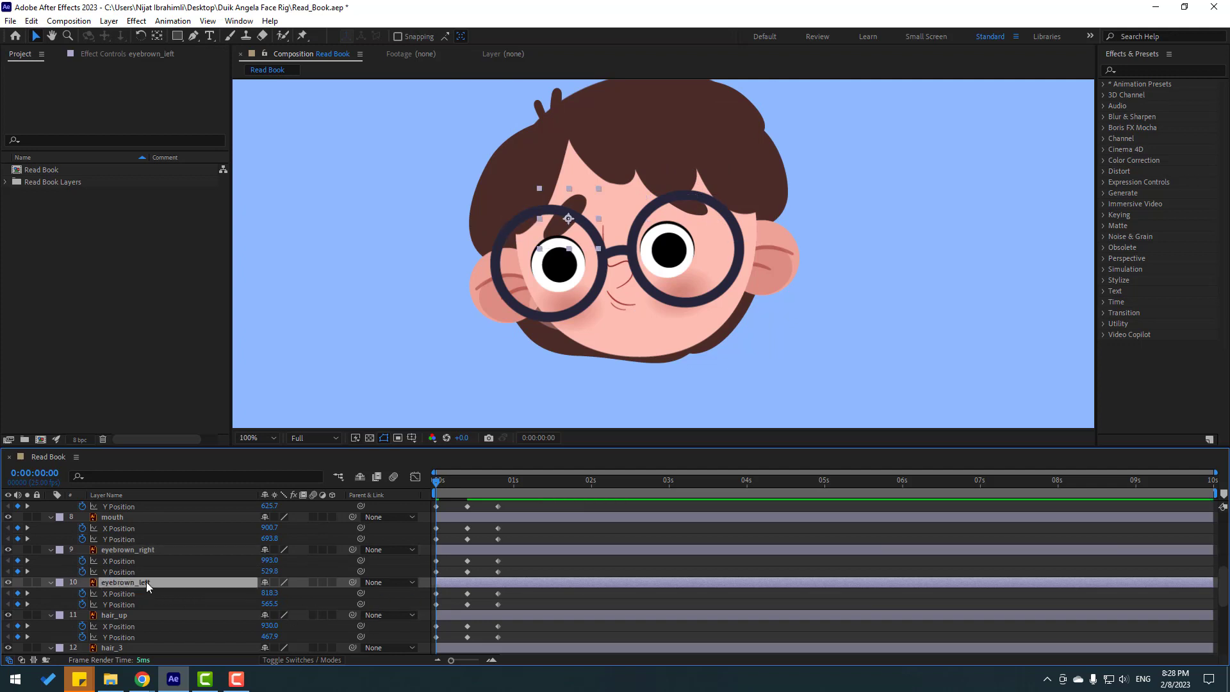
{"action": "left_click", "coordinate": [416, 595]}
{"action": "left_click_drag", "start_coordinate": [269, 594], "coordinate": [248, 594]}
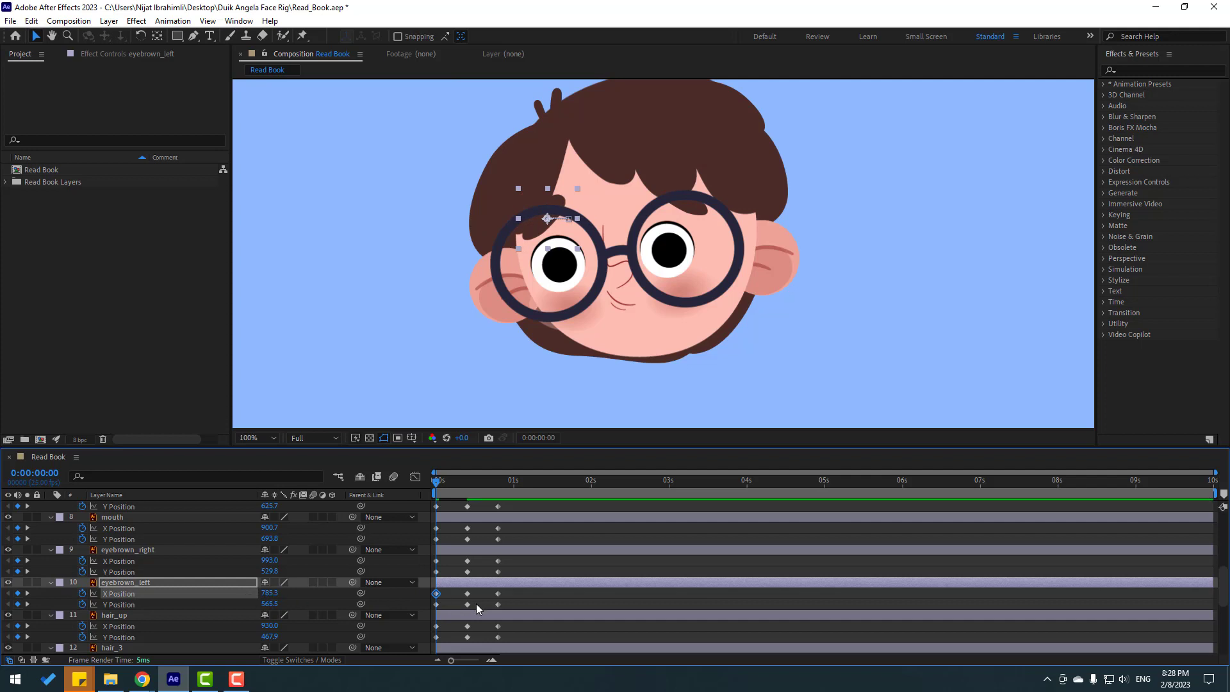
Step: At 0:00:00:00, set the X Position of hair_up to 901.0 and of hair_3 to 741.1
{"action": "scroll", "coordinate": [475, 603], "scroll_direction": "down", "scroll_amount": 1}
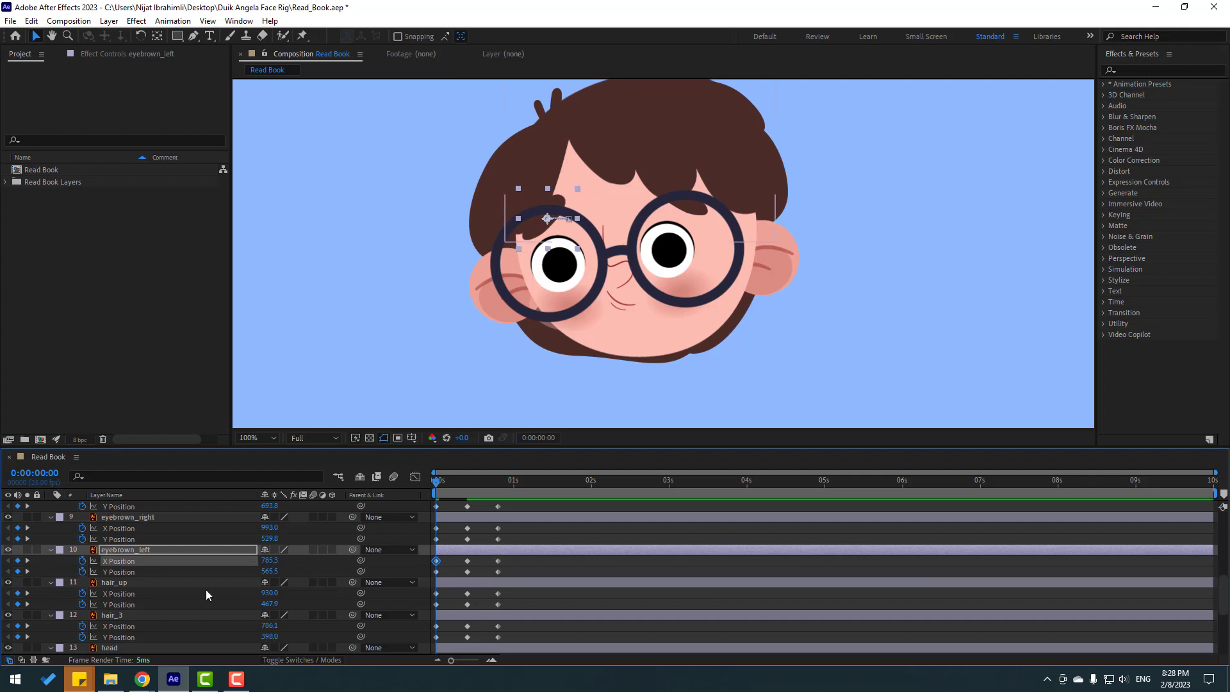
{"action": "left_click", "coordinate": [437, 593]}
{"action": "left_click_drag", "start_coordinate": [270, 593], "coordinate": [251, 593]}
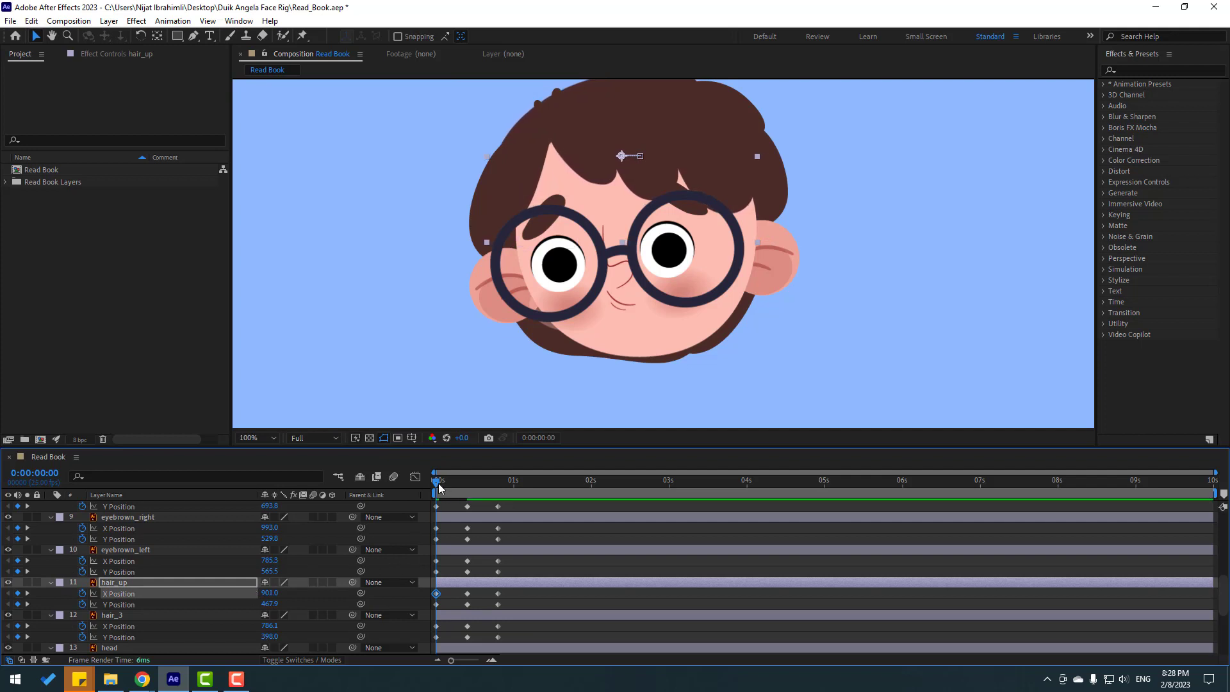
{"action": "mouse_move", "coordinate": [440, 488]}
{"action": "left_mouse_down"}
{"action": "mouse_move", "coordinate": [461, 485]}
{"action": "mouse_move", "coordinate": [417, 495]}
{"action": "left_mouse_up"}
{"action": "scroll", "coordinate": [477, 601], "scroll_direction": "down", "scroll_amount": 1}
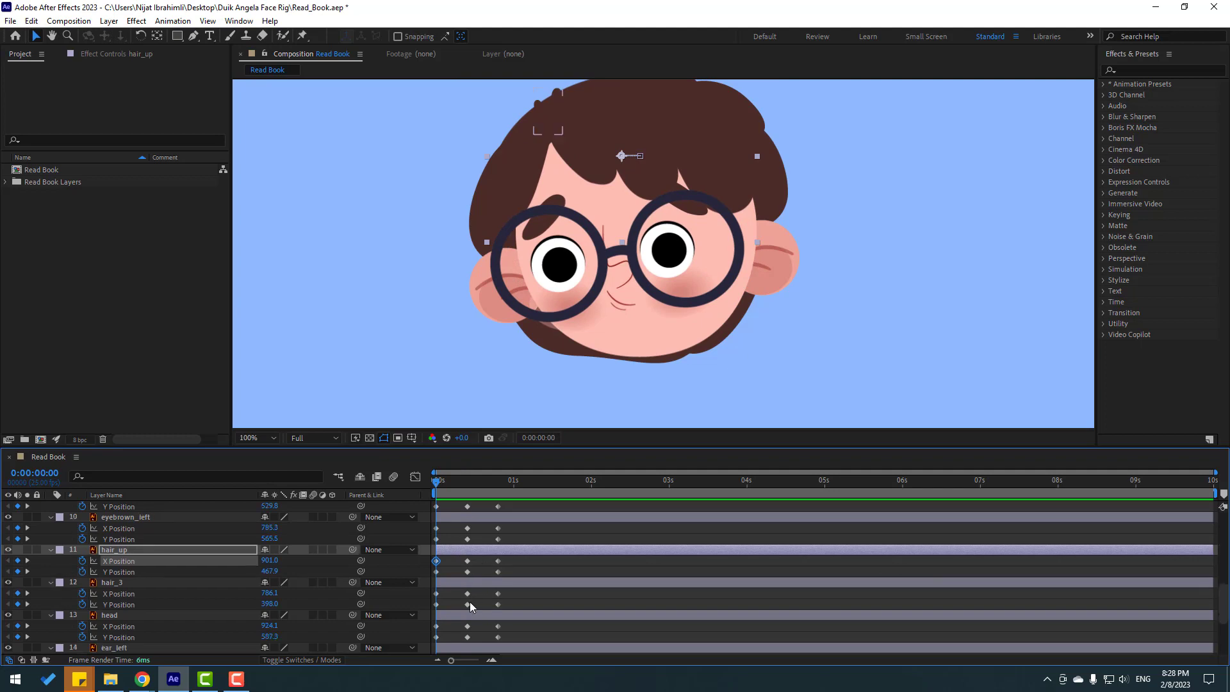
{"action": "left_click", "coordinate": [436, 593]}
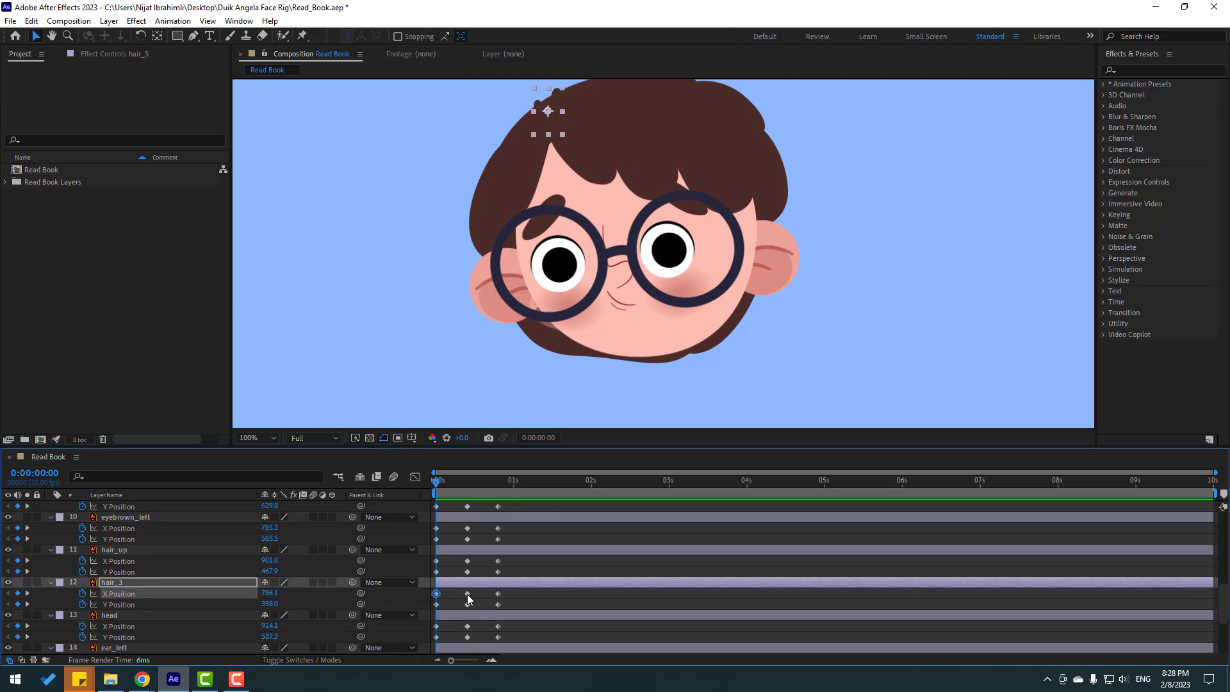
{"action": "left_click_drag", "start_coordinate": [270, 597], "coordinate": [240, 597]}
{"action": "mouse_move", "coordinate": [440, 479]}
{"action": "left_mouse_down"}
{"action": "mouse_move", "coordinate": [468, 486]}
{"action": "mouse_move", "coordinate": [421, 505]}
{"action": "mouse_move", "coordinate": [436, 487]}
{"action": "left_mouse_up"}
{"action": "left_click", "coordinate": [436, 486]}
Step: At 0:00:00:00, set the X Position of the head layer to 914.1 and scrub the first frames to check the turn
{"action": "scroll", "coordinate": [509, 584], "scroll_direction": "down", "scroll_amount": 1}
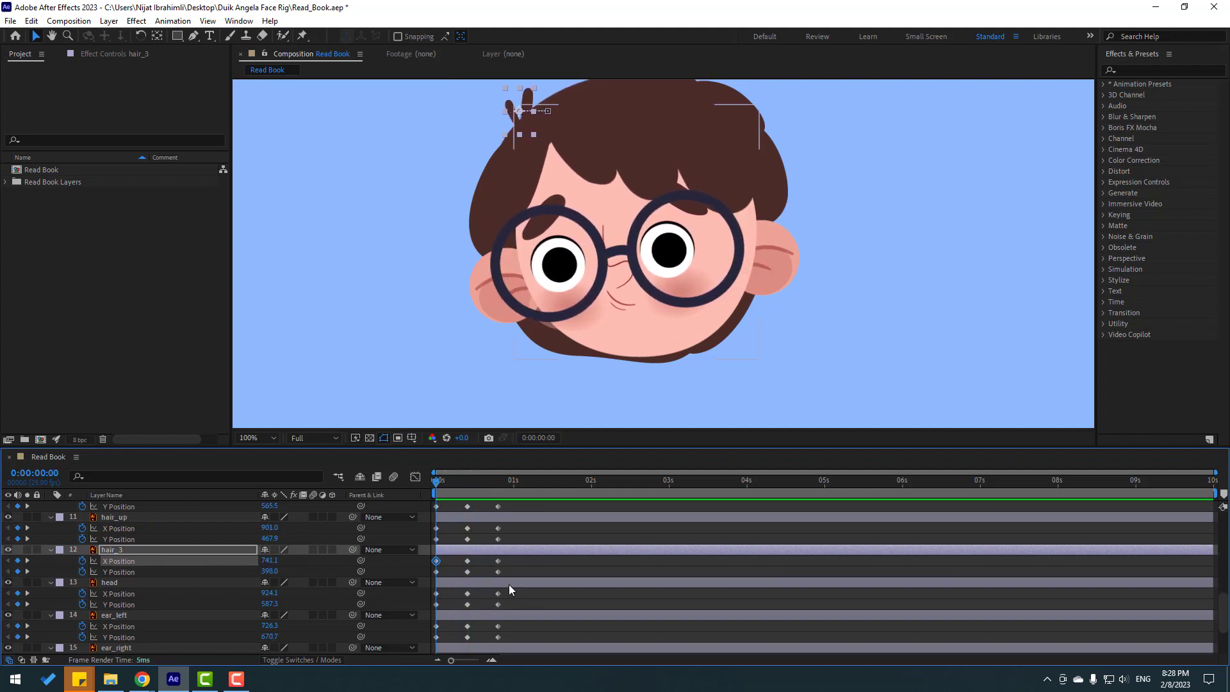
{"action": "left_click", "coordinate": [436, 593]}
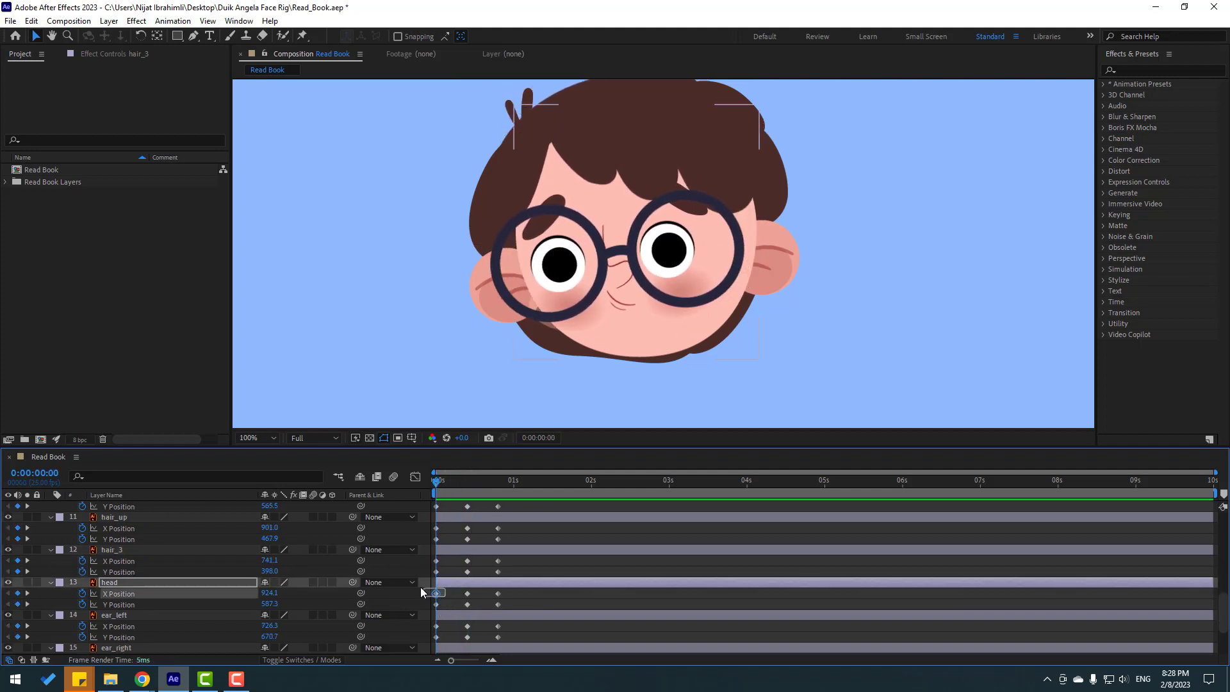
{"action": "left_click_drag", "start_coordinate": [269, 593], "coordinate": [266, 592]}
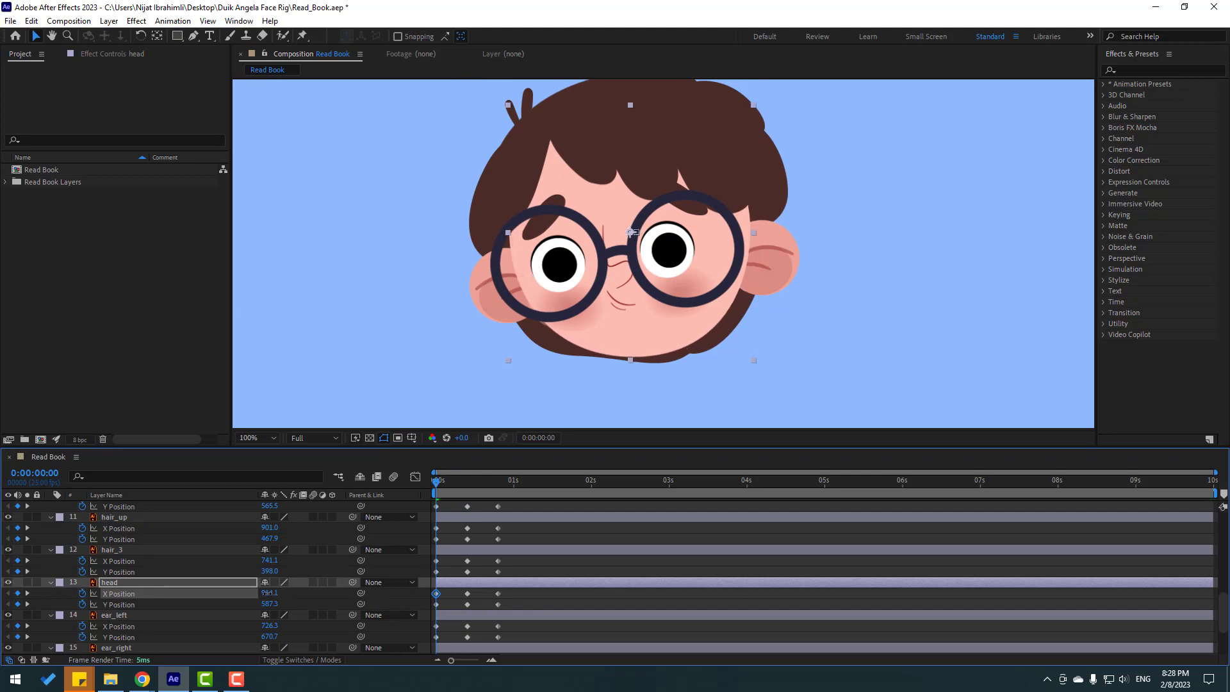
{"action": "mouse_move", "coordinate": [446, 490]}
{"action": "left_mouse_down"}
{"action": "mouse_move", "coordinate": [458, 490]}
{"action": "mouse_move", "coordinate": [438, 490]}
{"action": "left_mouse_up"}
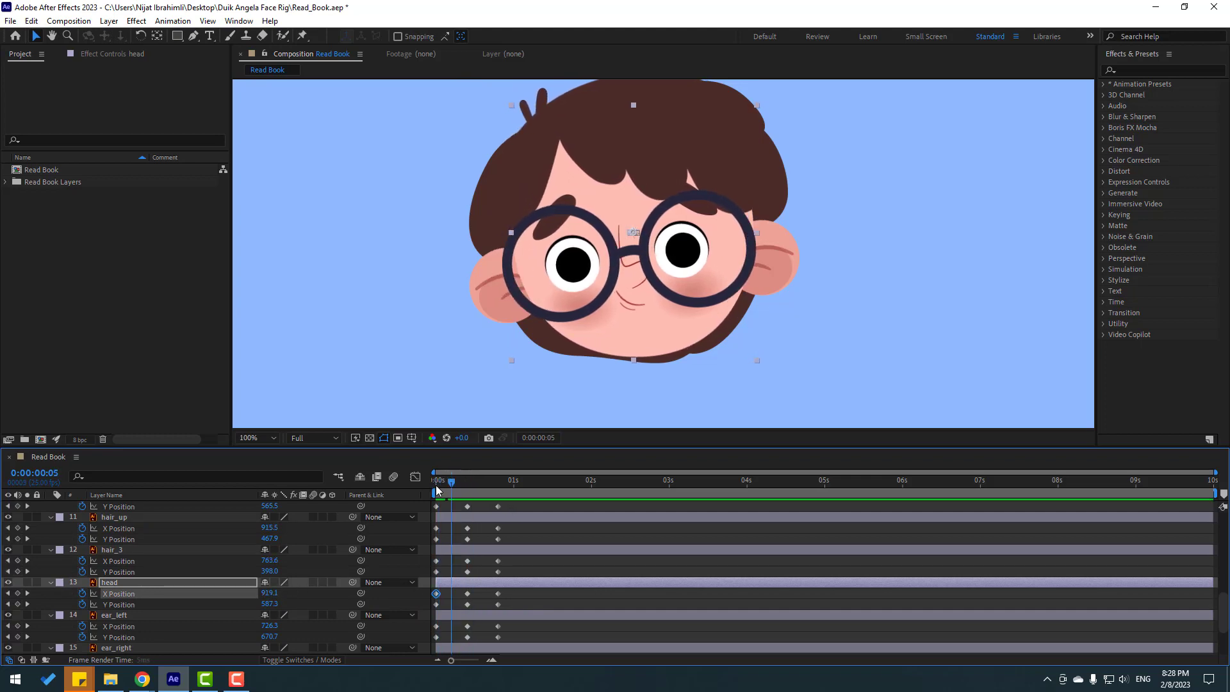
{"action": "left_click", "coordinate": [437, 491]}
Step: At 0:00:00:00, set the X Position of ear_left to 729.3 and of ear_right to 1093.6
{"action": "scroll", "coordinate": [501, 606], "scroll_direction": "down", "scroll_amount": 1}
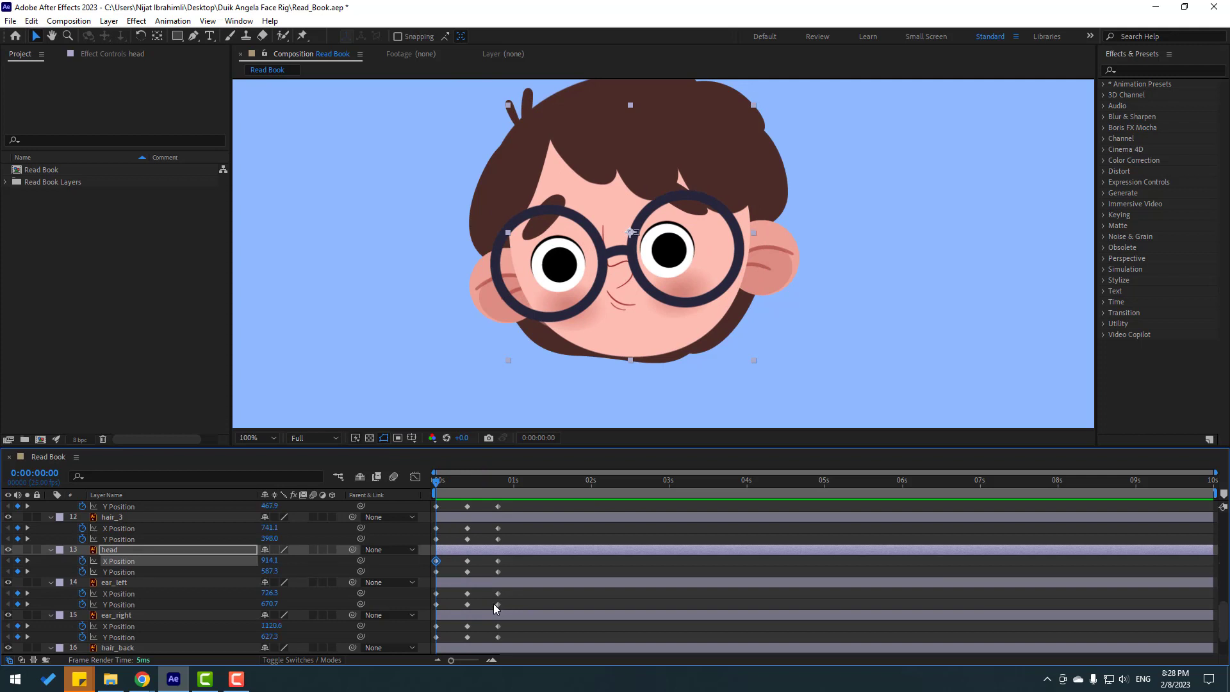
{"action": "left_click_drag", "start_coordinate": [447, 597], "coordinate": [422, 593]}
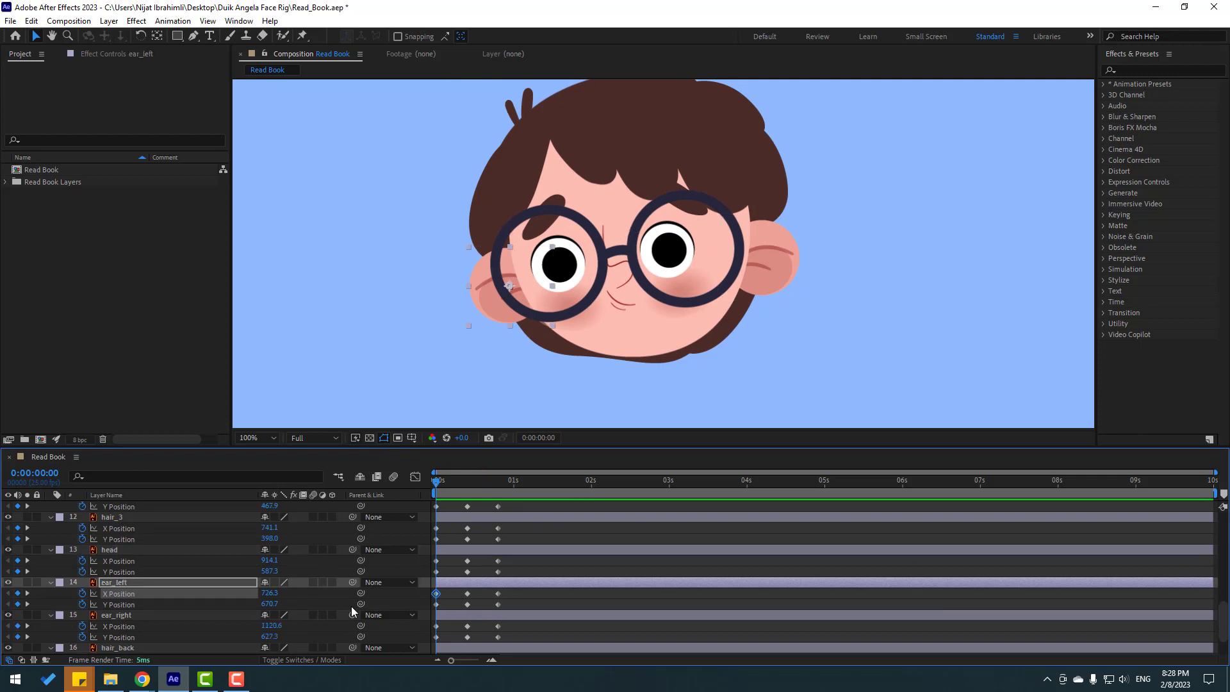
{"action": "mouse_move", "coordinate": [269, 594]}
{"action": "left_mouse_down"}
{"action": "mouse_move", "coordinate": [259, 593]}
{"action": "mouse_move", "coordinate": [274, 592]}
{"action": "left_mouse_up"}
{"action": "left_click", "coordinate": [436, 625]}
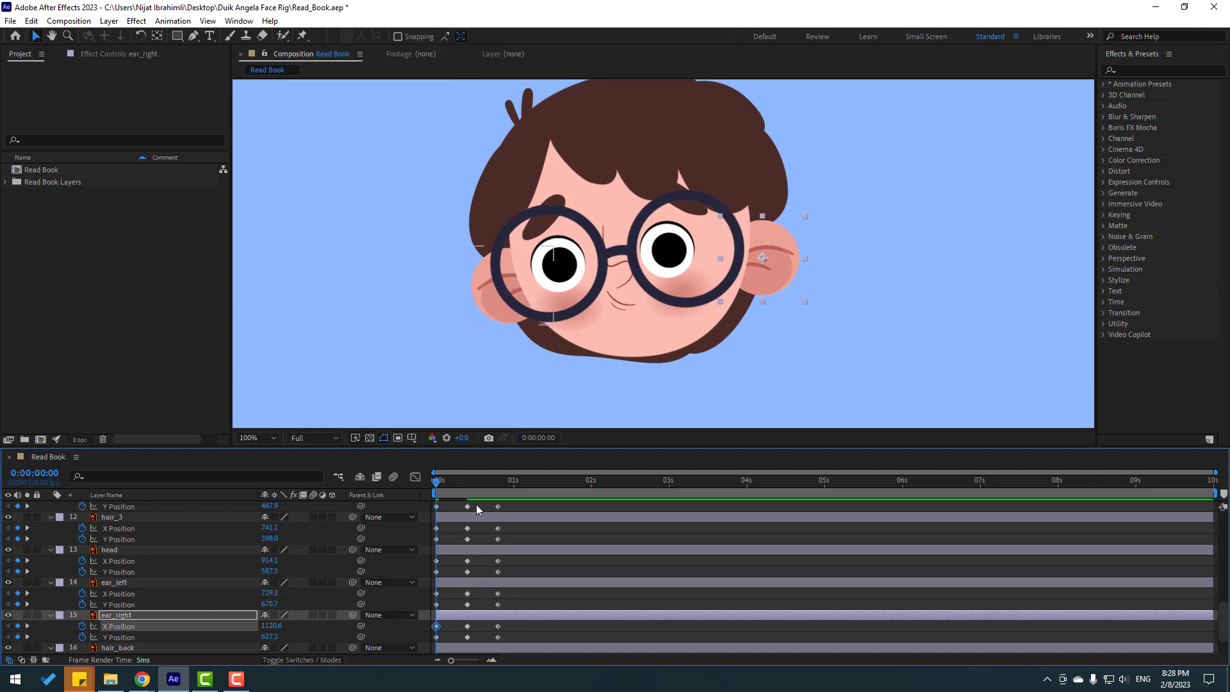
{"action": "left_click_drag", "start_coordinate": [270, 628], "coordinate": [203, 627]}
Step: Set the X Position of ear_left to 745.3 for its keyframes at 0:00:00:10 and 0:00:00:20
{"action": "left_click_drag", "start_coordinate": [436, 483], "coordinate": [469, 486]}
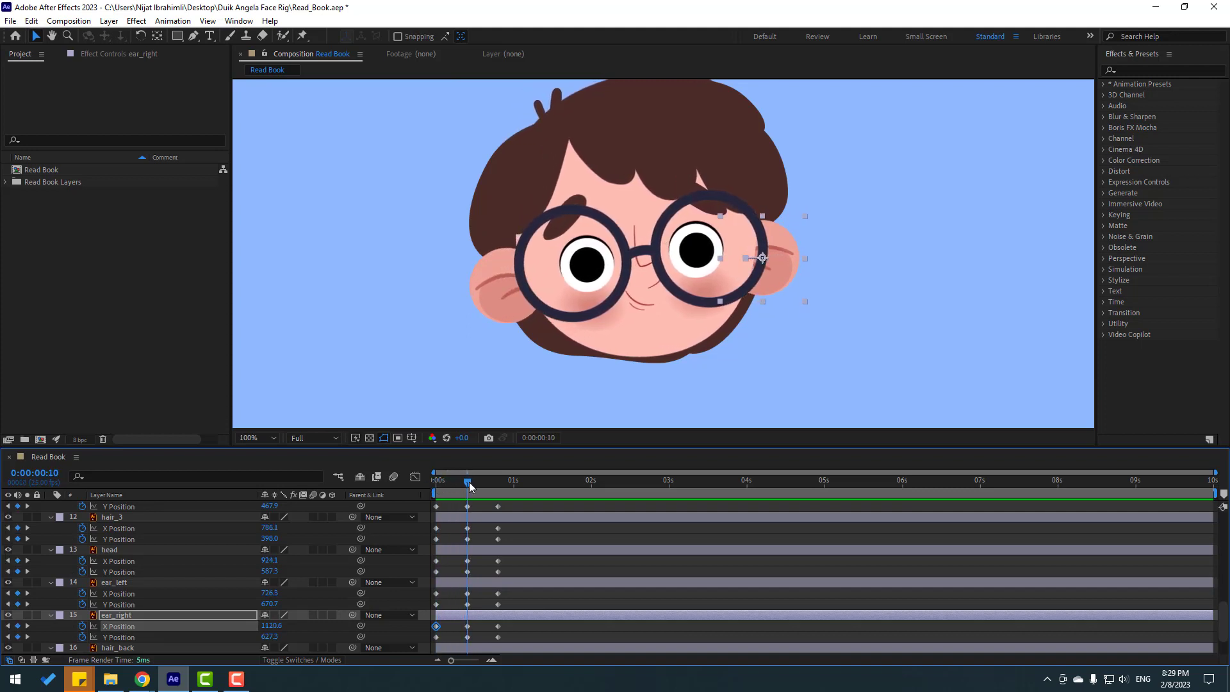
{"action": "left_click", "coordinate": [467, 593]}
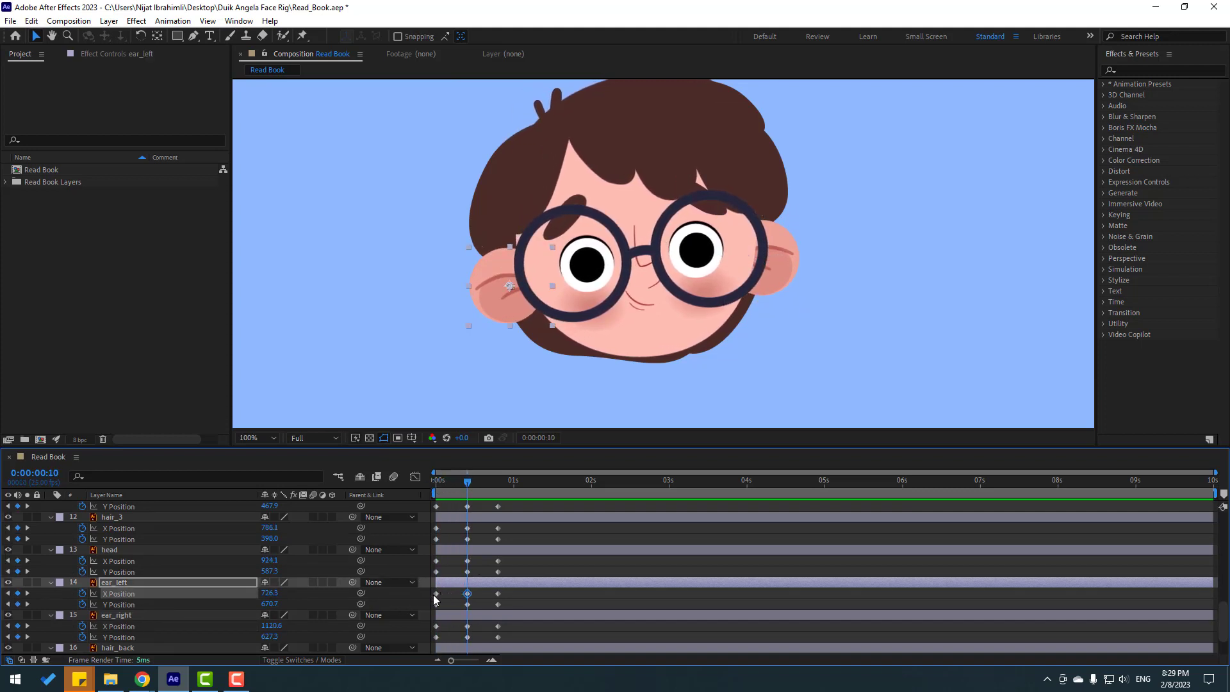
{"action": "left_click_drag", "start_coordinate": [265, 594], "coordinate": [280, 592]}
{"action": "key", "text": "space"}
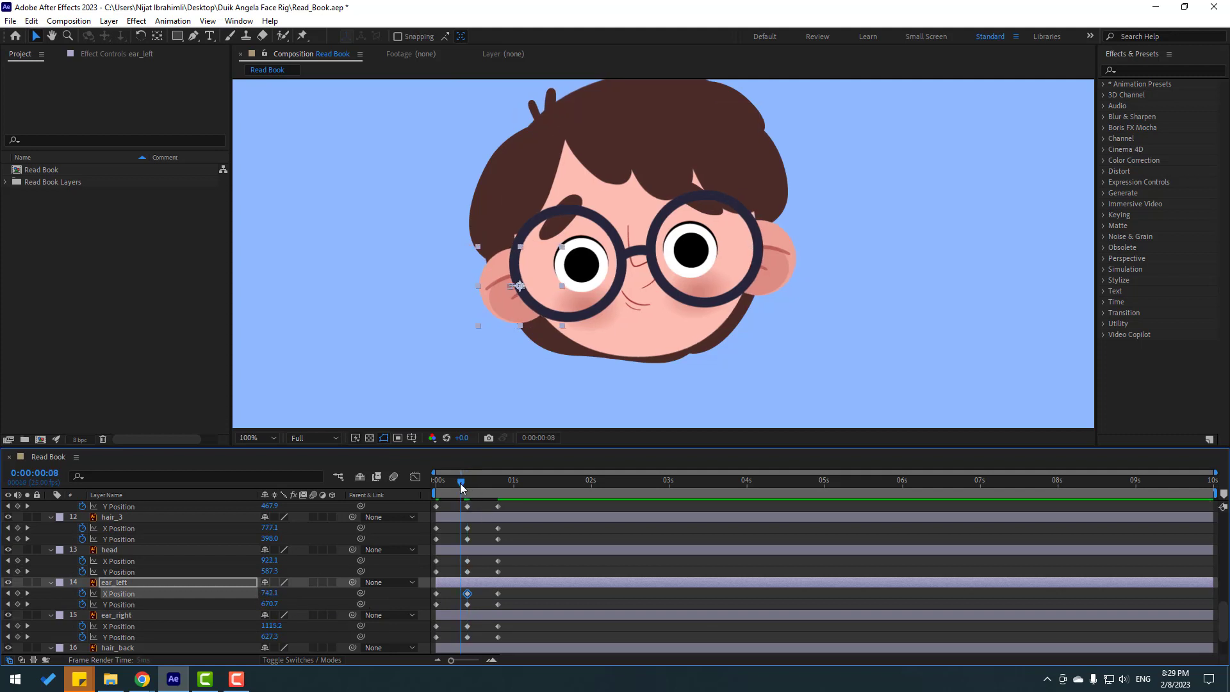
{"action": "mouse_move", "coordinate": [471, 482]}
{"action": "left_mouse_down"}
{"action": "mouse_move", "coordinate": [444, 479]}
{"action": "mouse_move", "coordinate": [468, 485]}
{"action": "left_mouse_up"}
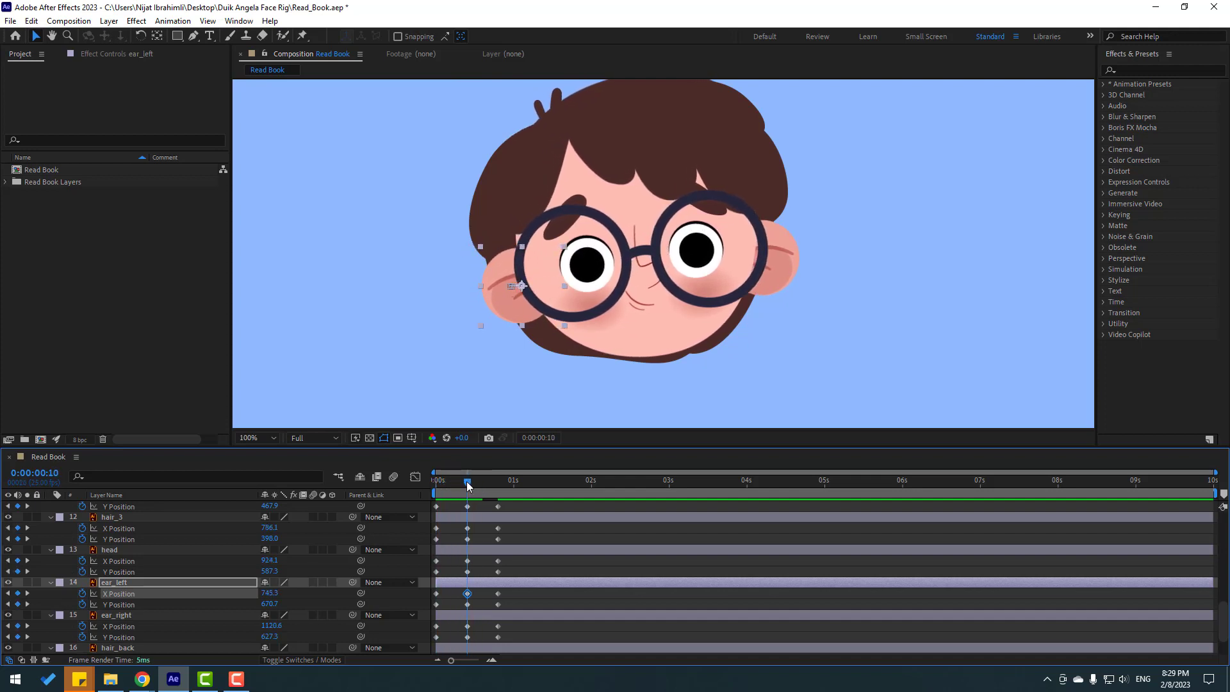
{"action": "left_click_drag", "start_coordinate": [493, 481], "coordinate": [425, 487]}
{"action": "left_click", "coordinate": [497, 593]}
Step: At 0:00:00:00, set the X Position of hair_back to 896.7 and preview the head turn
{"action": "scroll", "coordinate": [465, 579], "scroll_direction": "down", "scroll_amount": 1}
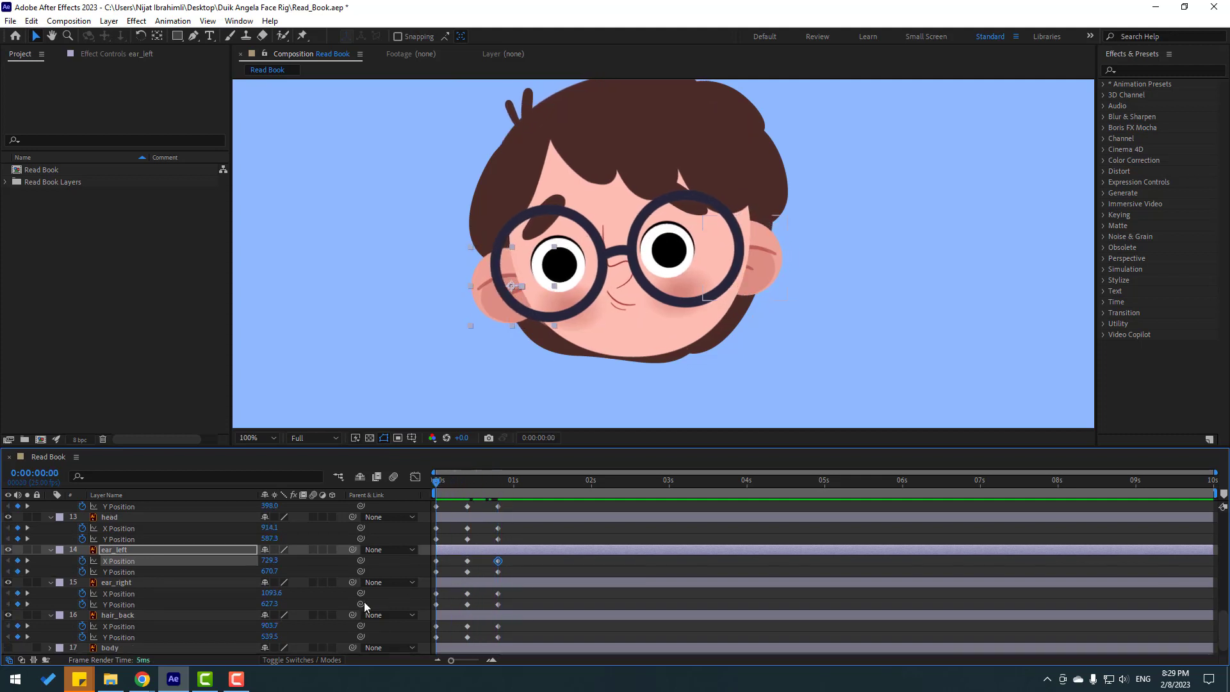
{"action": "left_click", "coordinate": [436, 626]}
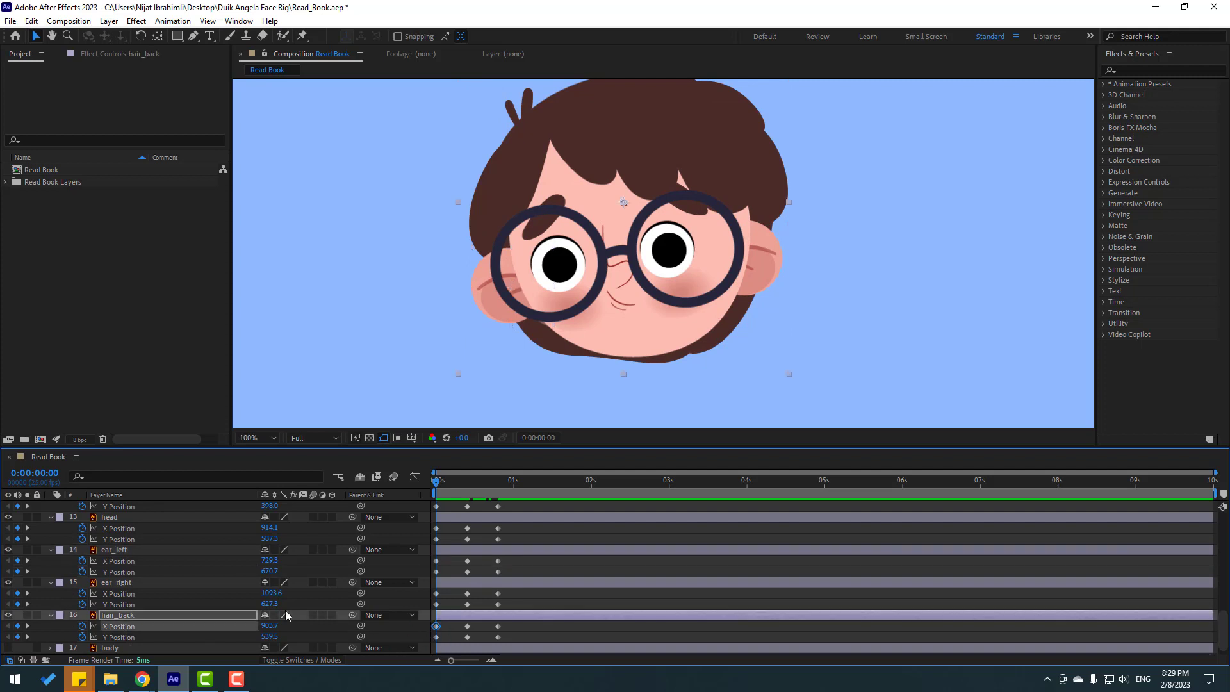
{"action": "left_click_drag", "start_coordinate": [269, 629], "coordinate": [263, 625]}
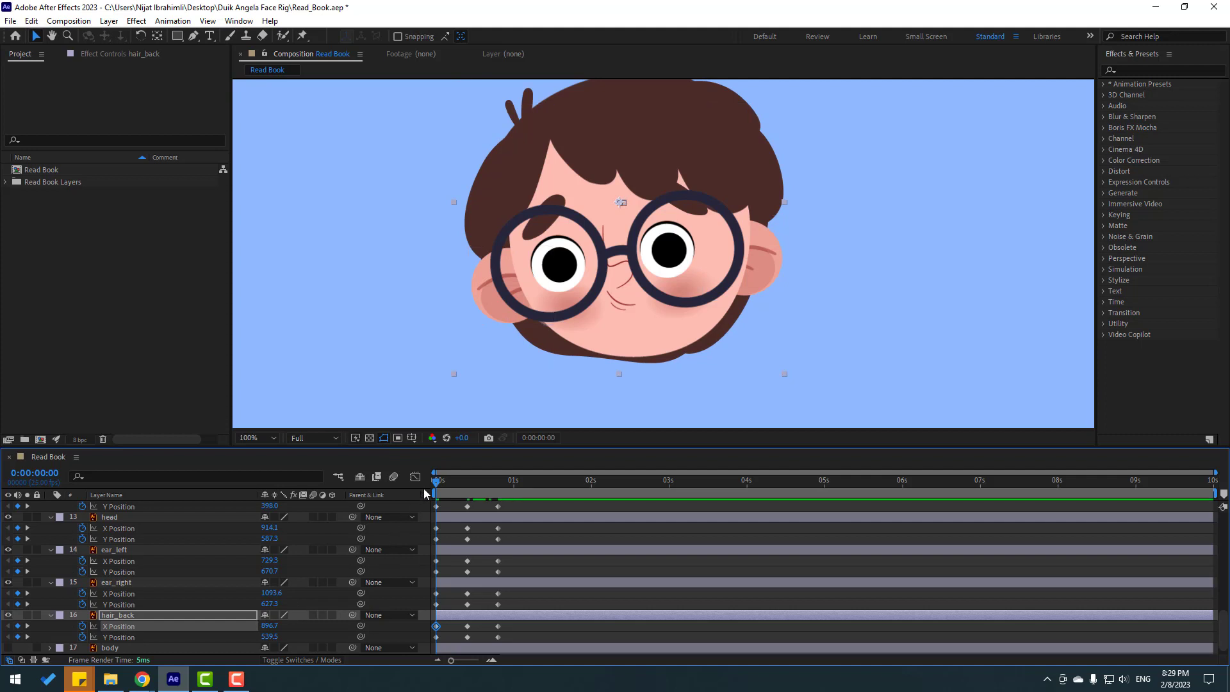
{"action": "key", "text": "space"}
{"action": "key", "text": "space"}
{"action": "scroll", "coordinate": [512, 599], "scroll_direction": "down", "scroll_amount": 1}
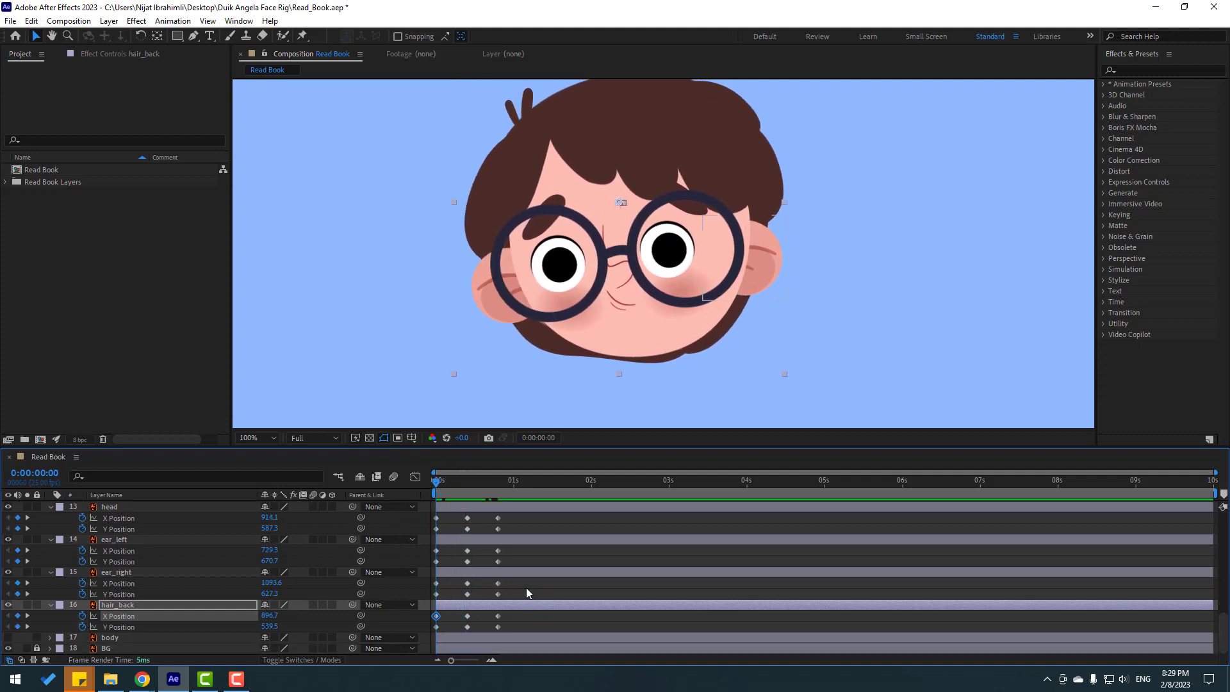
{"action": "key", "text": "F9"}
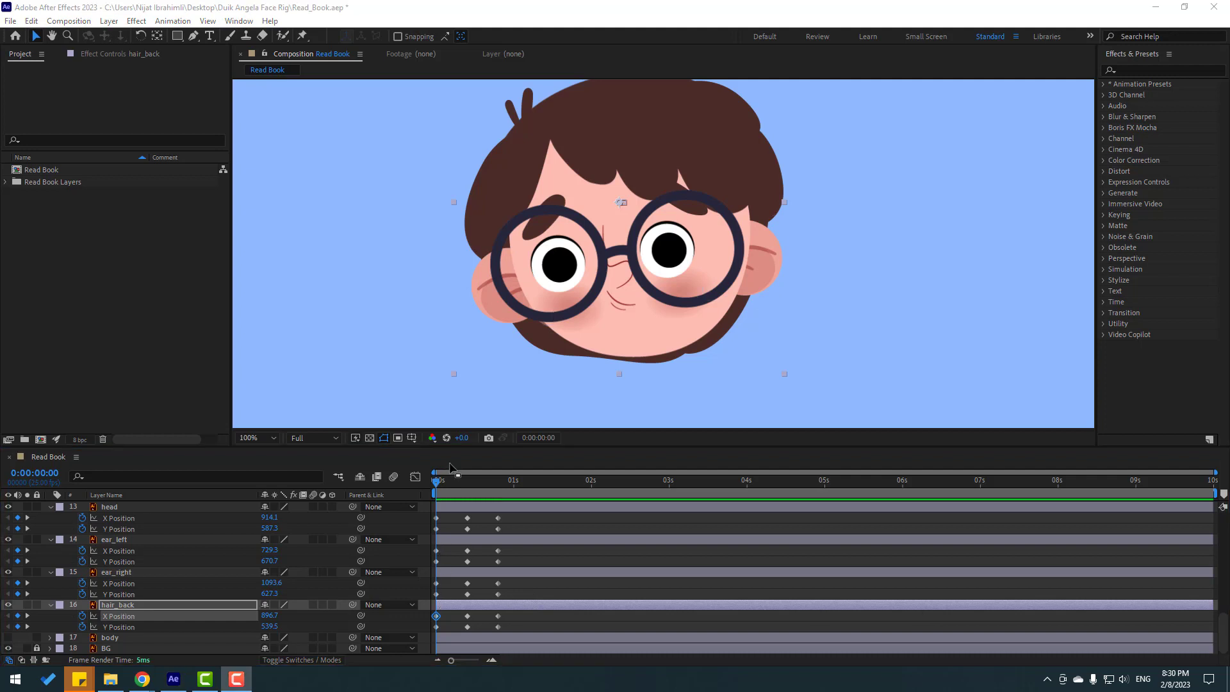
Step: Set the eyes_ball Y Position keyframe at 0:00:00:20 to 626.4, matching its middle keyframe, and check the eye movement
{"action": "left_click_drag", "start_coordinate": [437, 483], "coordinate": [500, 487]}
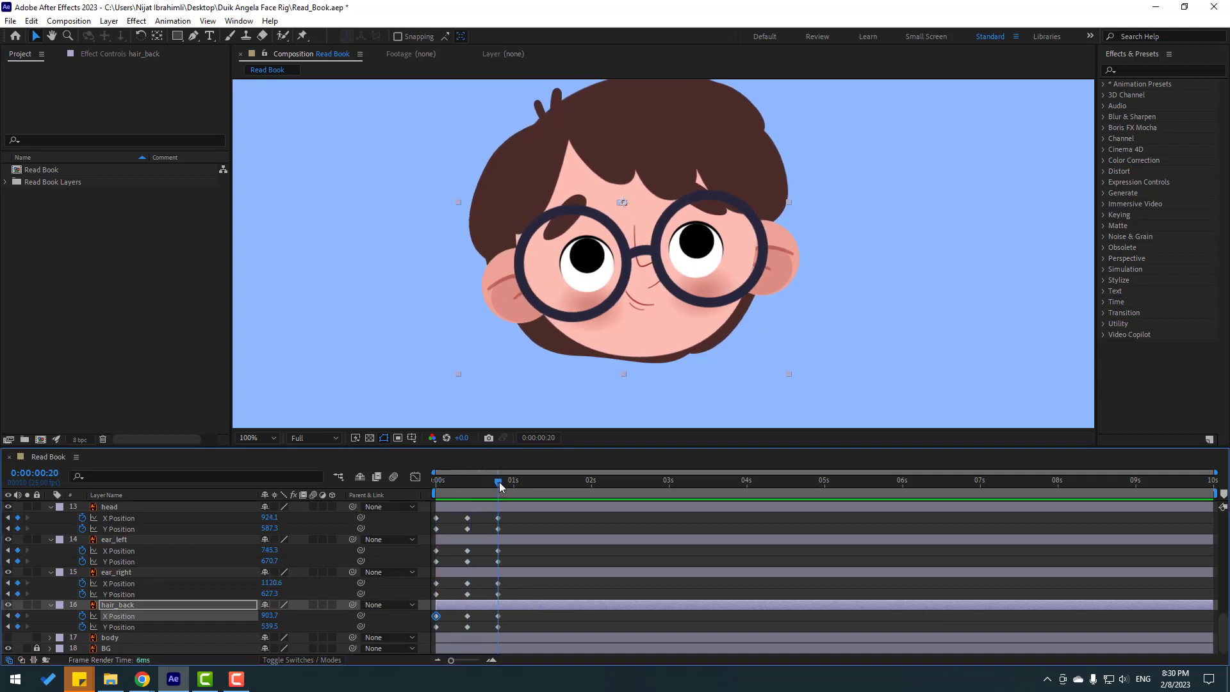
{"action": "scroll", "coordinate": [539, 550], "scroll_direction": "up", "scroll_amount": 10}
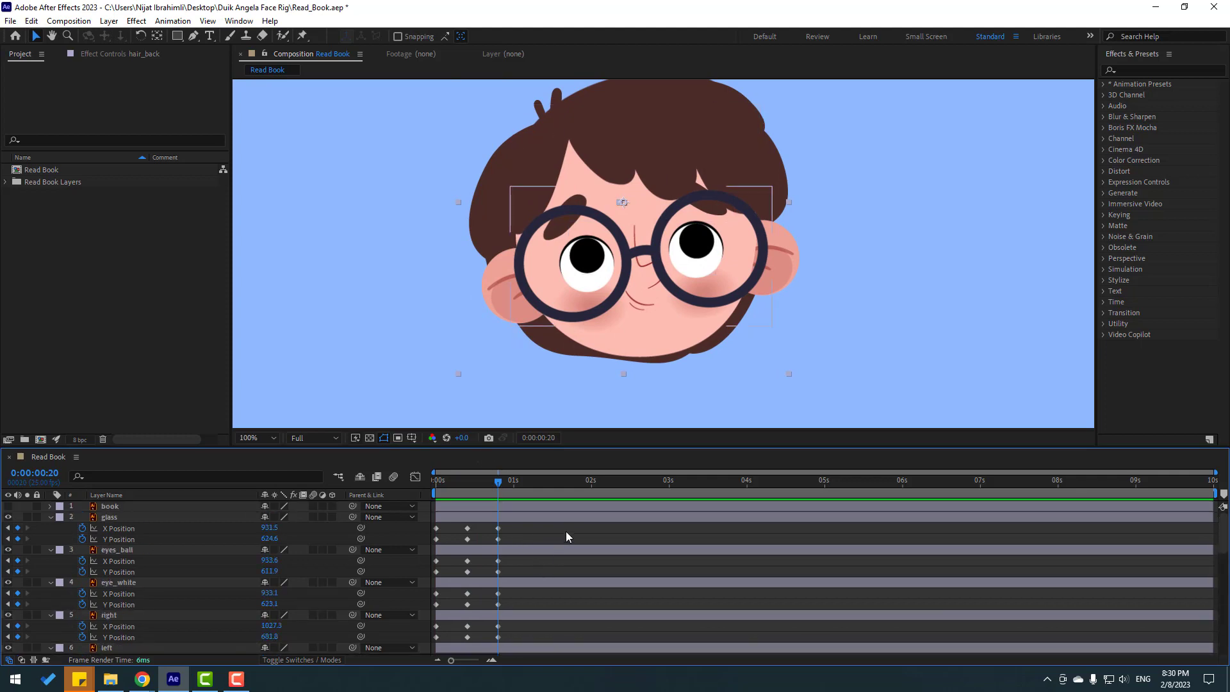
{"action": "mouse_move", "coordinate": [484, 483]}
{"action": "left_mouse_down"}
{"action": "mouse_move", "coordinate": [473, 482]}
{"action": "mouse_move", "coordinate": [471, 563]}
{"action": "mouse_move", "coordinate": [466, 482]}
{"action": "mouse_move", "coordinate": [497, 482]}
{"action": "left_mouse_up"}
{"action": "left_click", "coordinate": [467, 560]}
{"action": "left_click", "coordinate": [502, 564]}
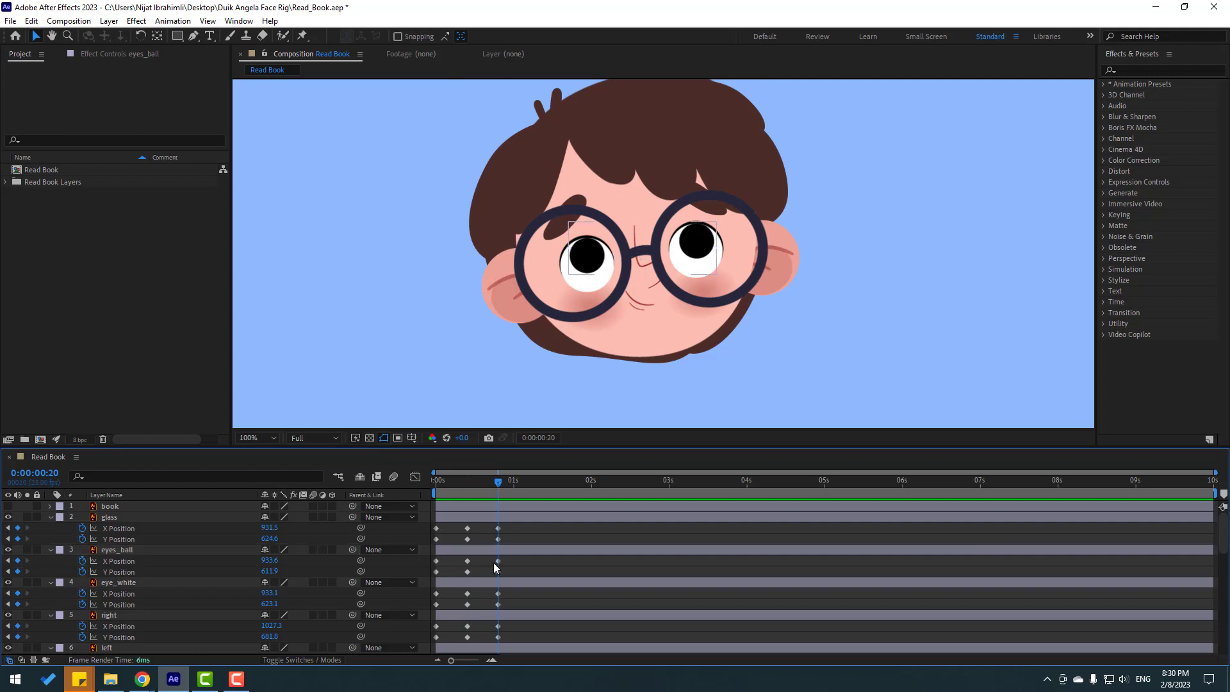
{"action": "left_click", "coordinate": [497, 560]}
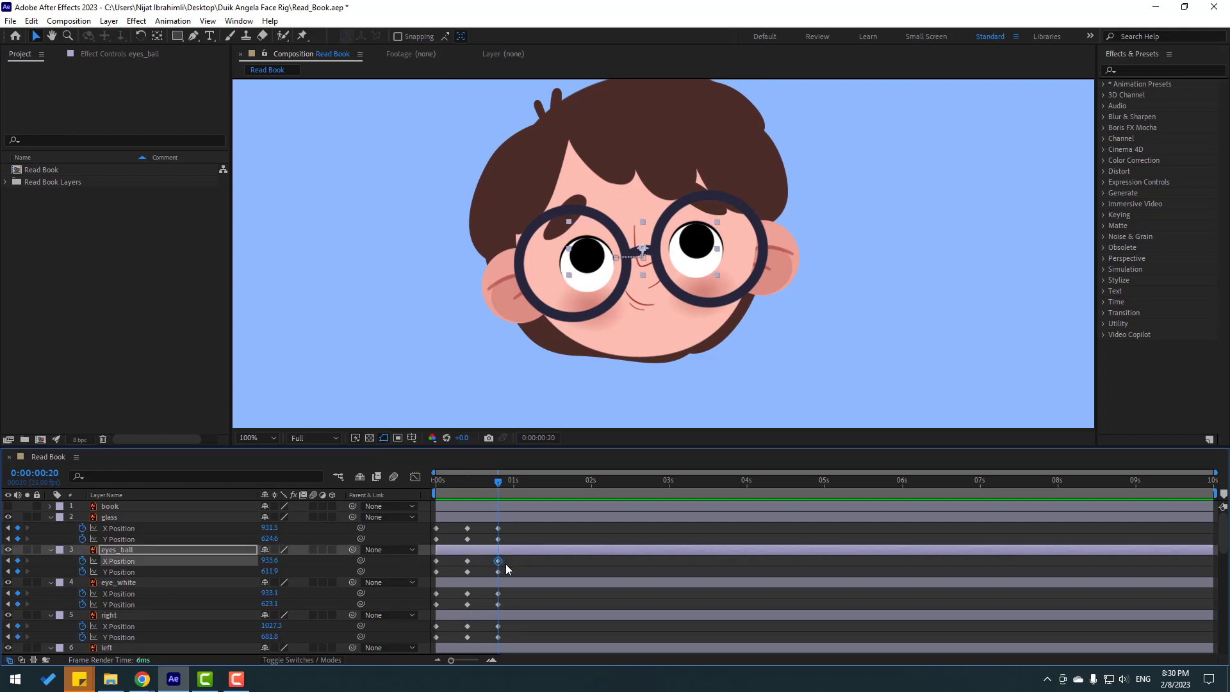
{"action": "left_click_drag", "start_coordinate": [498, 571], "coordinate": [497, 572]}
{"action": "mouse_move", "coordinate": [455, 479]}
{"action": "left_mouse_down"}
{"action": "mouse_move", "coordinate": [486, 484]}
{"action": "mouse_move", "coordinate": [474, 489]}
{"action": "left_mouse_up"}
{"action": "left_click", "coordinate": [481, 492]}
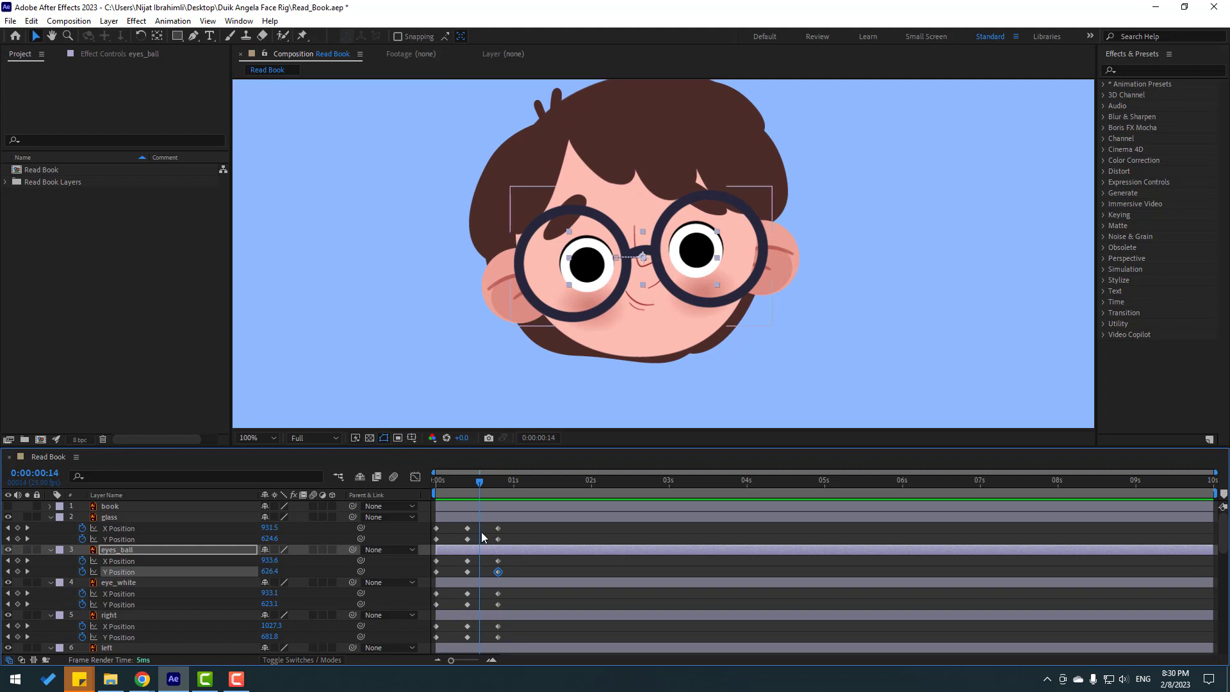
{"action": "left_click", "coordinate": [448, 509]}
{"action": "left_click_drag", "start_coordinate": [480, 480], "coordinate": [498, 480]}
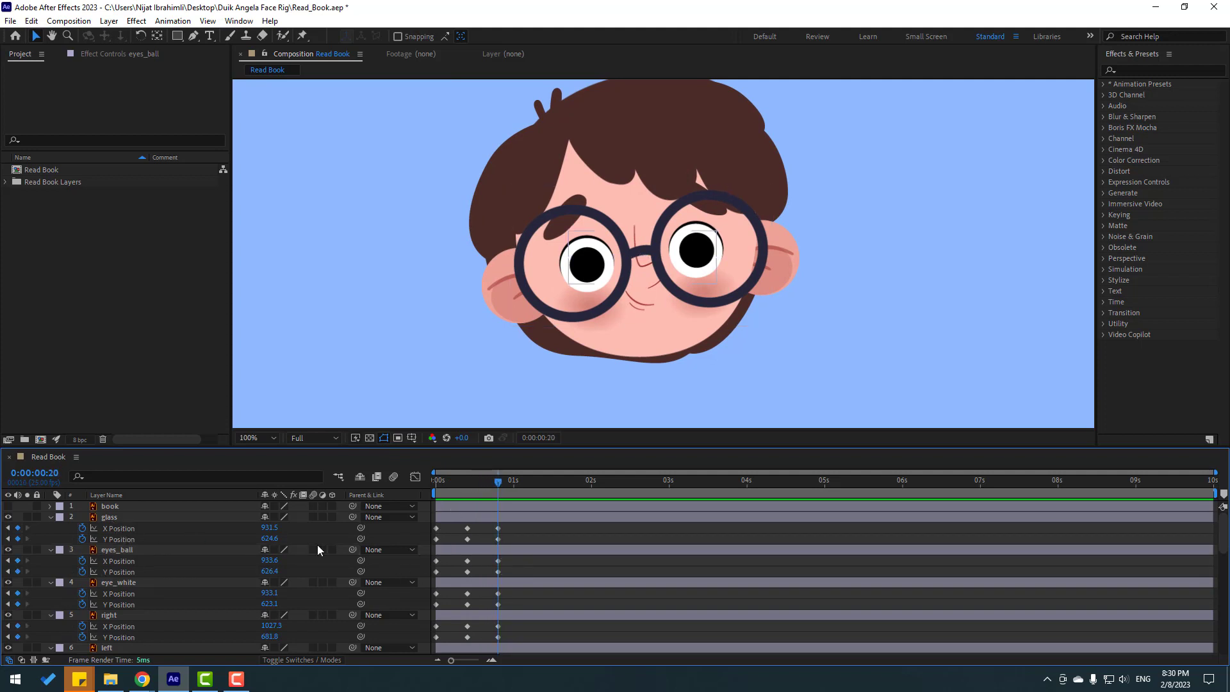
Step: At 0:00:00:20, set the X Position of the glass layer to 967.5
{"action": "left_click", "coordinate": [498, 528]}
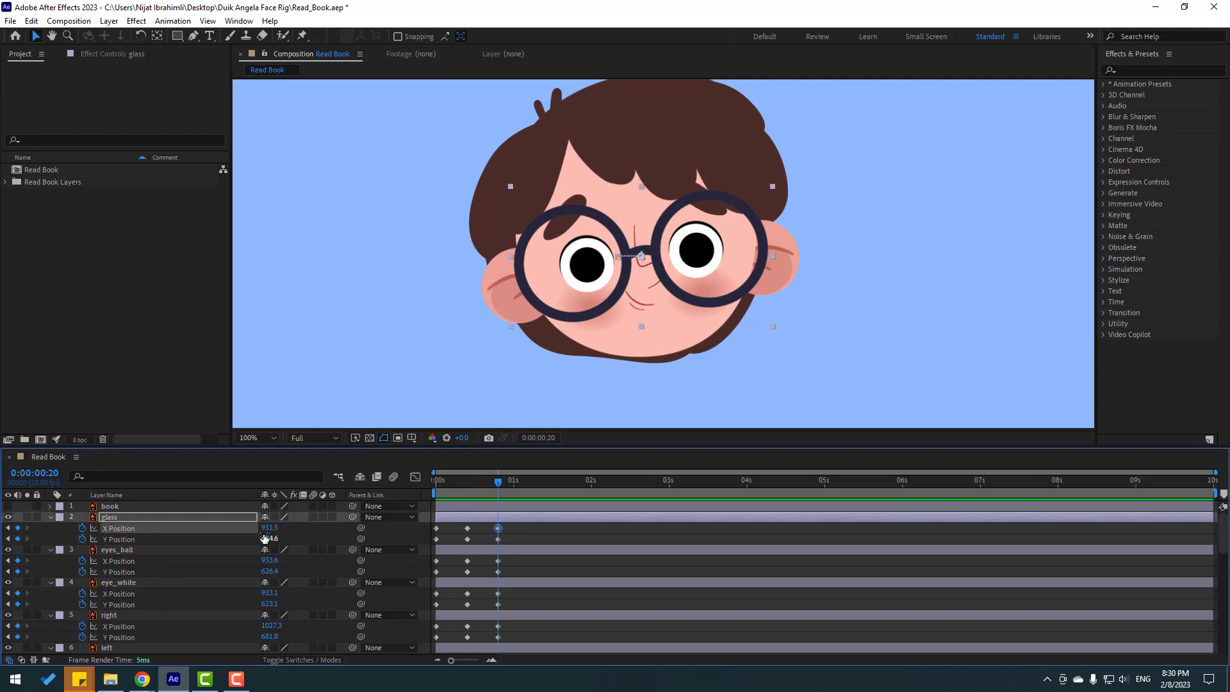
{"action": "key", "text": "F10"}
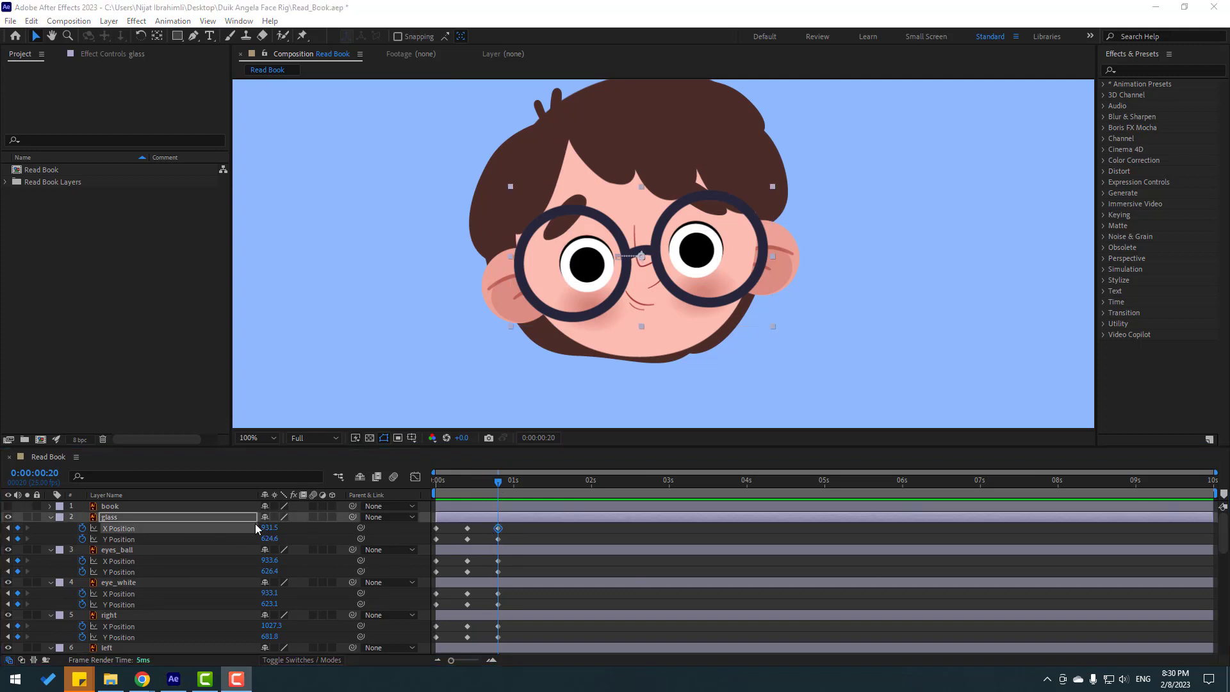
{"action": "left_click_drag", "start_coordinate": [268, 529], "coordinate": [292, 529]}
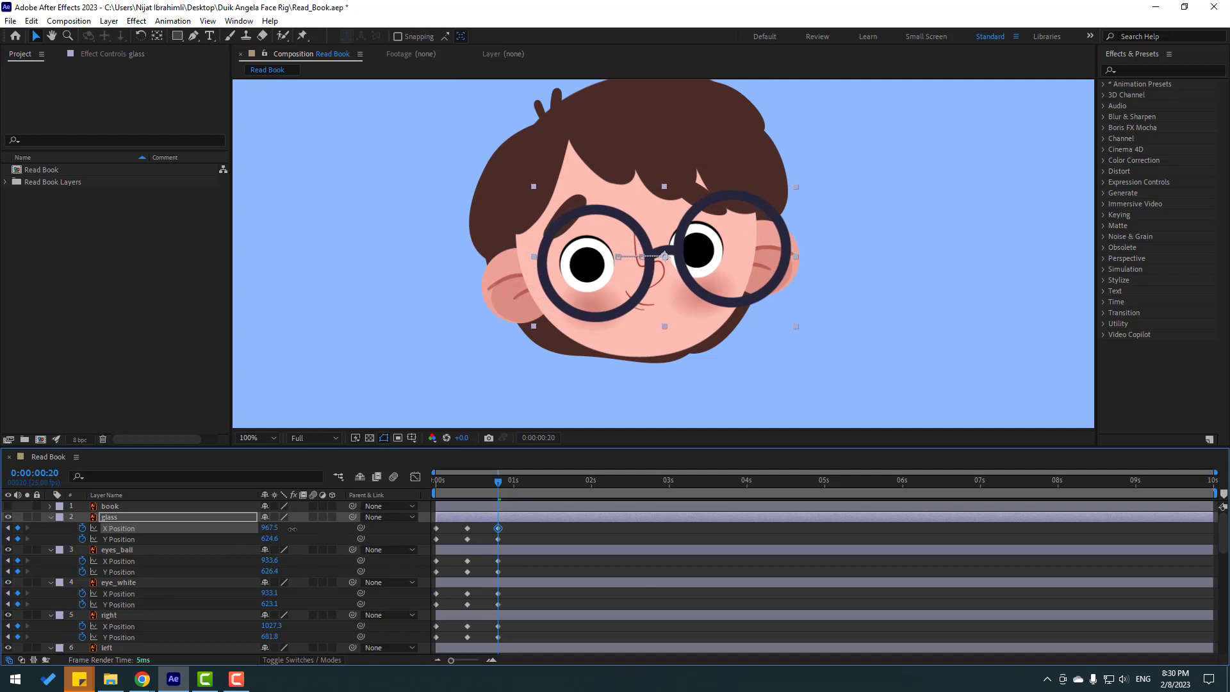
Step: At 0:00:00:20, set the X Position of eyes_ball to 977.6 and of eye_white to 978.1
{"action": "left_click", "coordinate": [497, 560]}
{"action": "left_click_drag", "start_coordinate": [269, 560], "coordinate": [303, 560]}
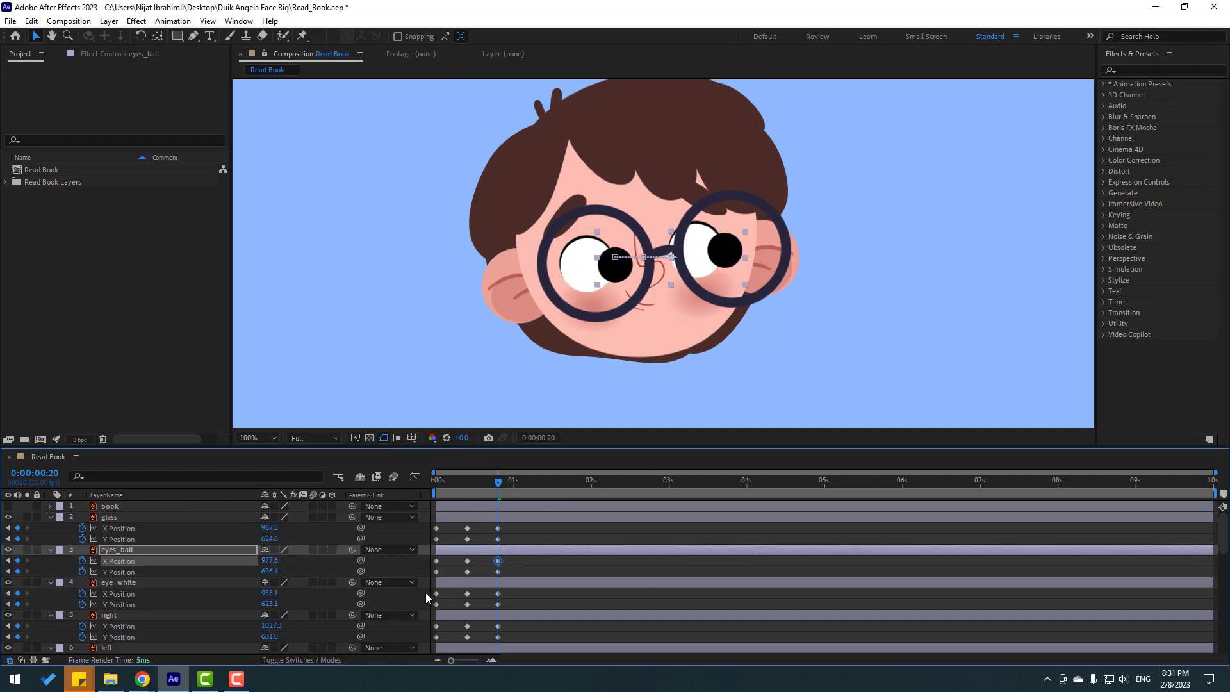
{"action": "left_click", "coordinate": [498, 593]}
{"action": "left_click_drag", "start_coordinate": [269, 592], "coordinate": [294, 590]}
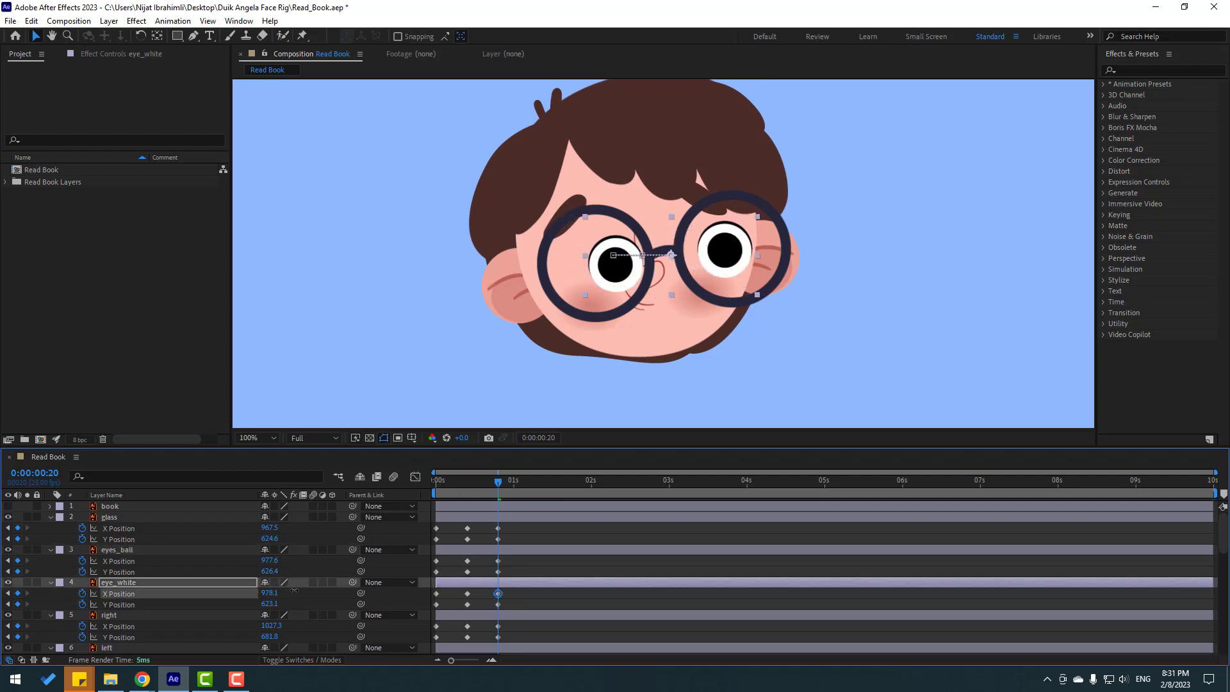
Step: At 0:00:00:20, set the X Position of the right cheek layer to 1057.3 and of the left cheek layer to 877.0
{"action": "scroll", "coordinate": [516, 596], "scroll_direction": "down", "scroll_amount": 1}
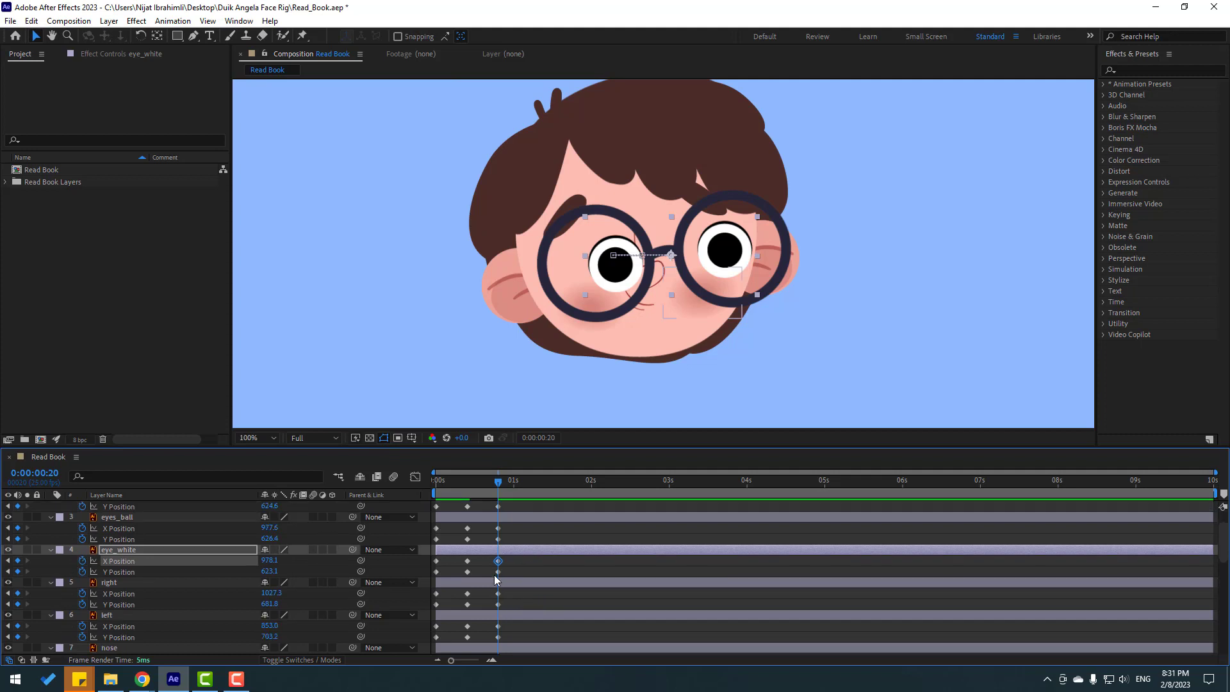
{"action": "left_click", "coordinate": [214, 584]}
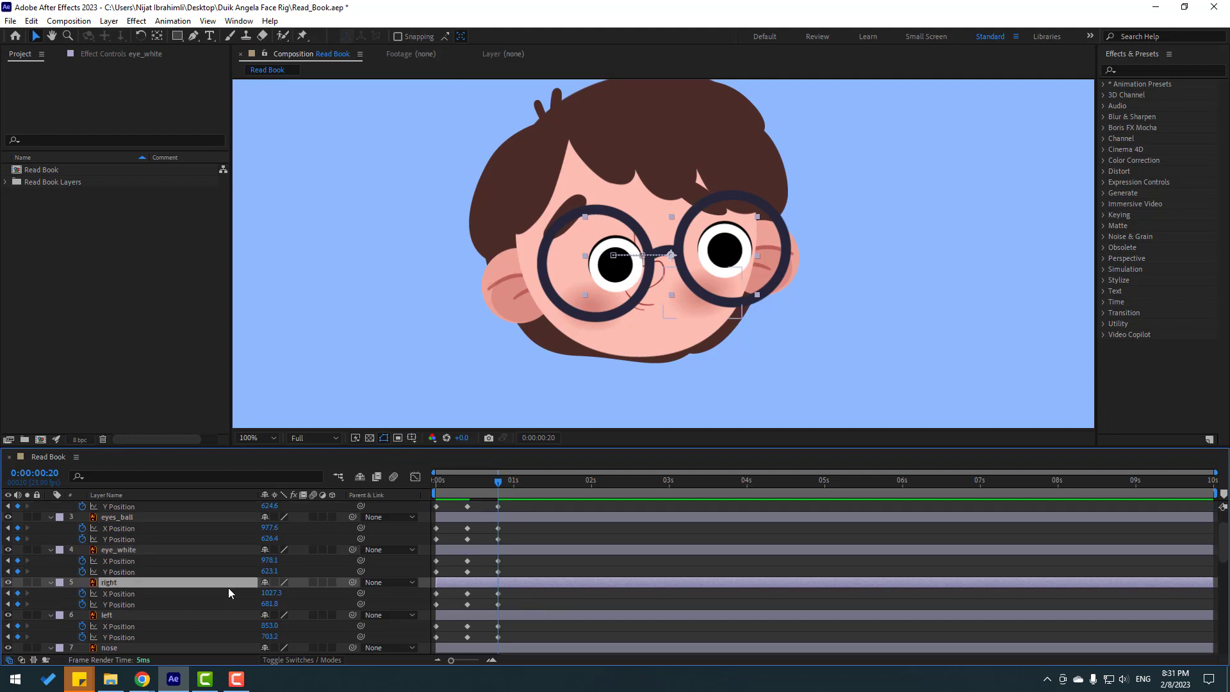
{"action": "left_click", "coordinate": [499, 593]}
{"action": "left_click_drag", "start_coordinate": [269, 593], "coordinate": [282, 592]}
{"action": "scroll", "coordinate": [565, 599], "scroll_direction": "down", "scroll_amount": 1}
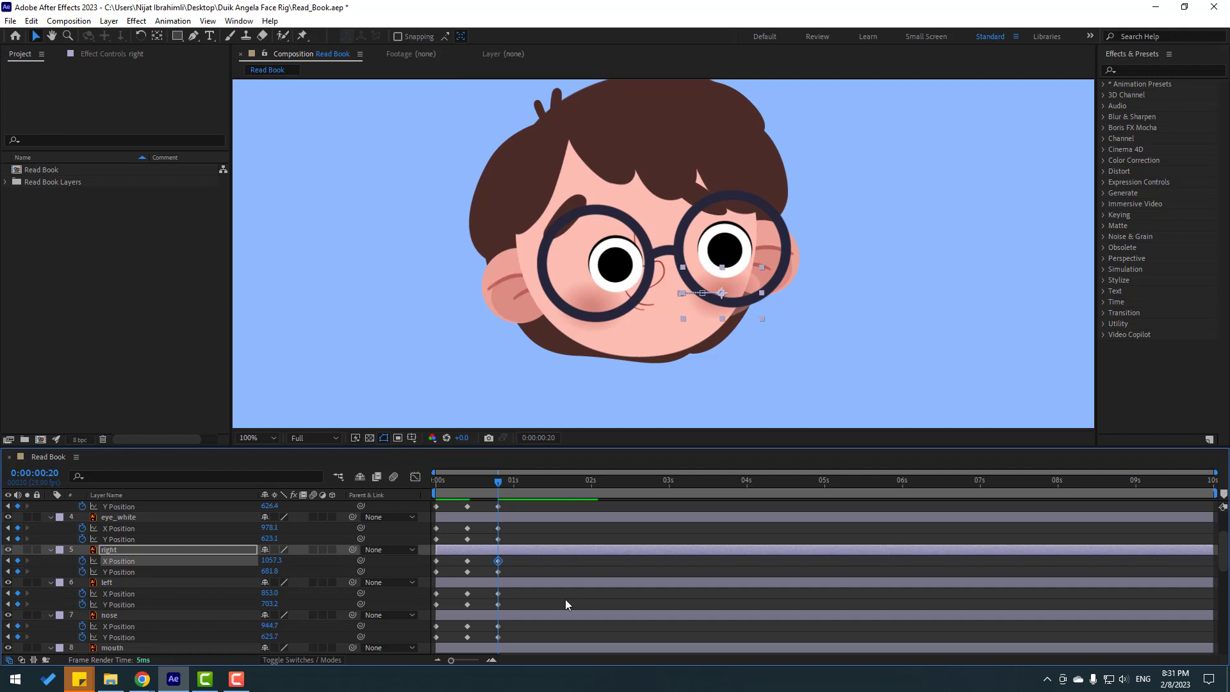
{"action": "left_click", "coordinate": [498, 593]}
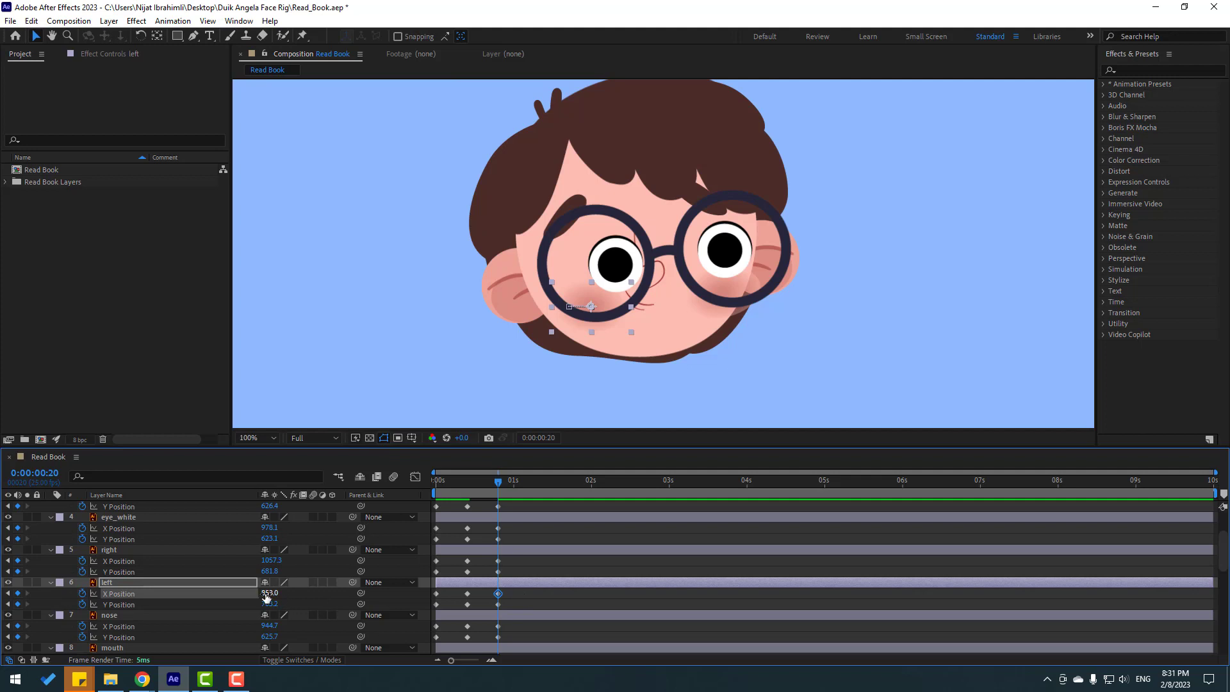
{"action": "left_click_drag", "start_coordinate": [265, 593], "coordinate": [282, 593]}
Step: At 0:00:00:20, set the X Position of the nose layer to 969.7 and of the mouth layer to 977.7
{"action": "scroll", "coordinate": [564, 606], "scroll_direction": "down", "scroll_amount": 1}
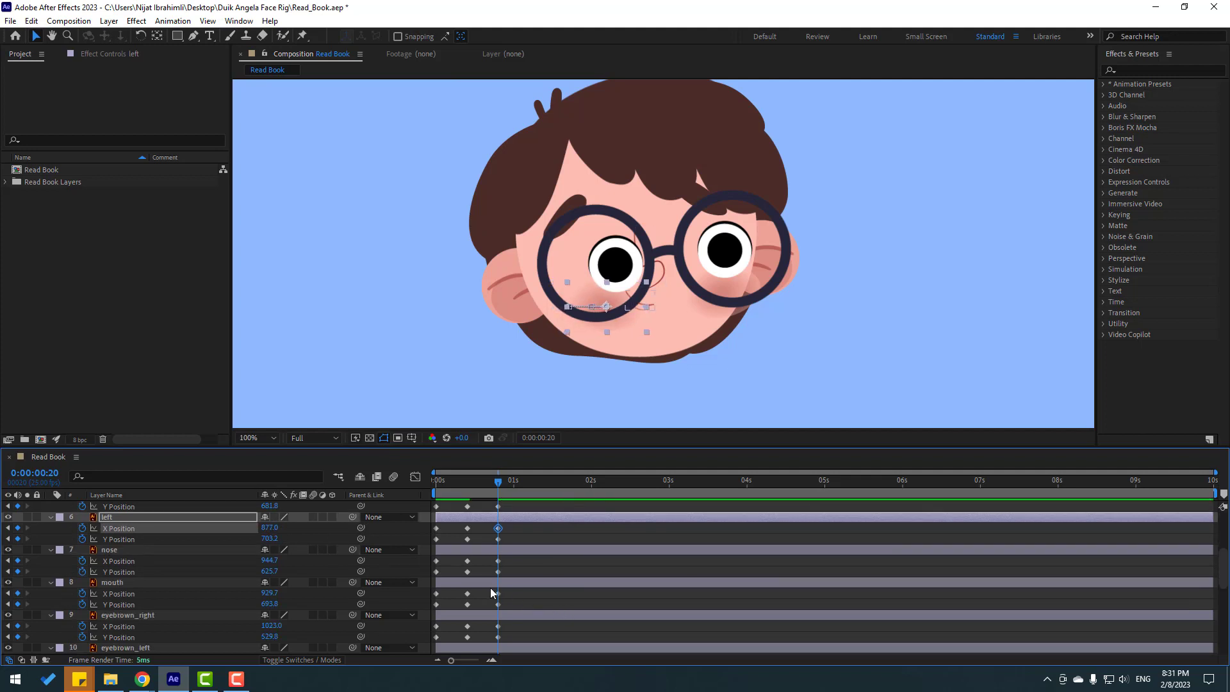
{"action": "left_click", "coordinate": [498, 560]}
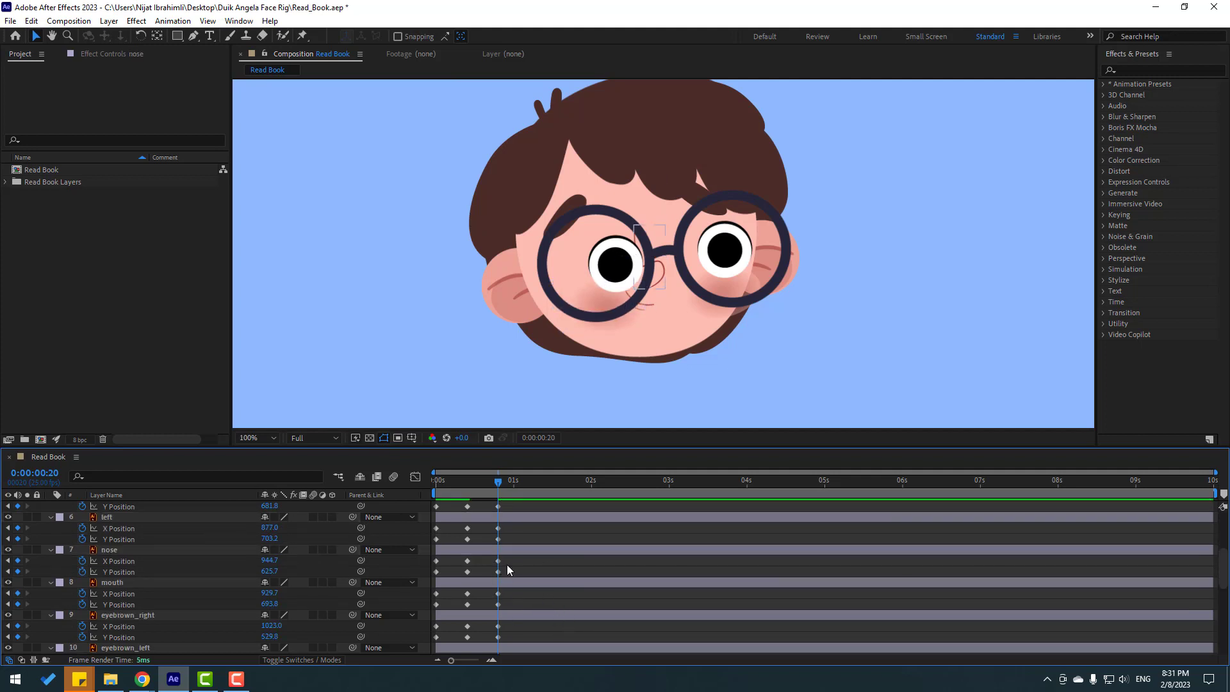
{"action": "left_click_drag", "start_coordinate": [269, 564], "coordinate": [287, 564]}
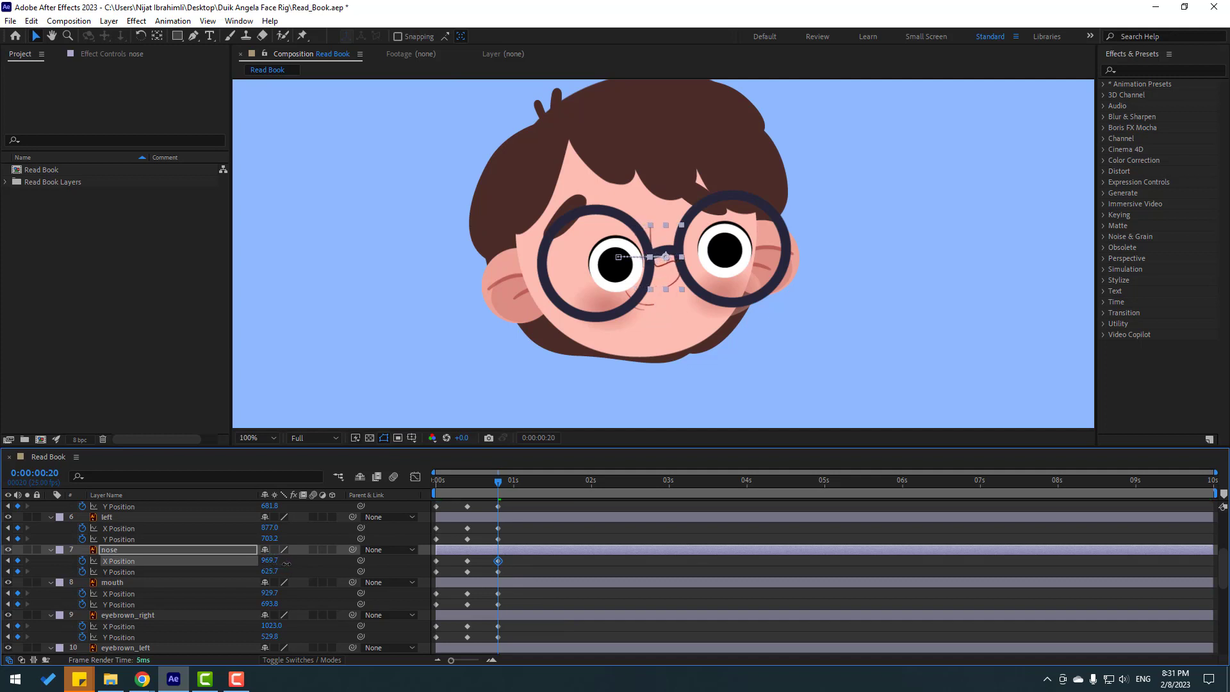
{"action": "left_click", "coordinate": [513, 586]}
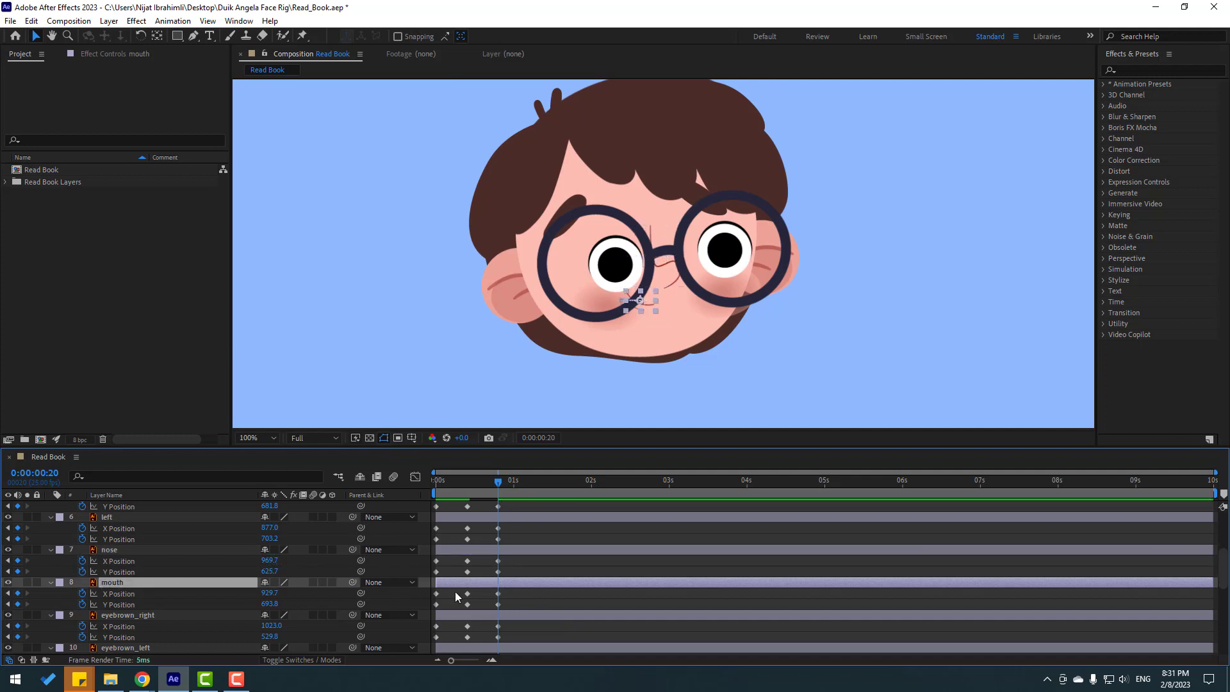
{"action": "left_click", "coordinate": [498, 594]}
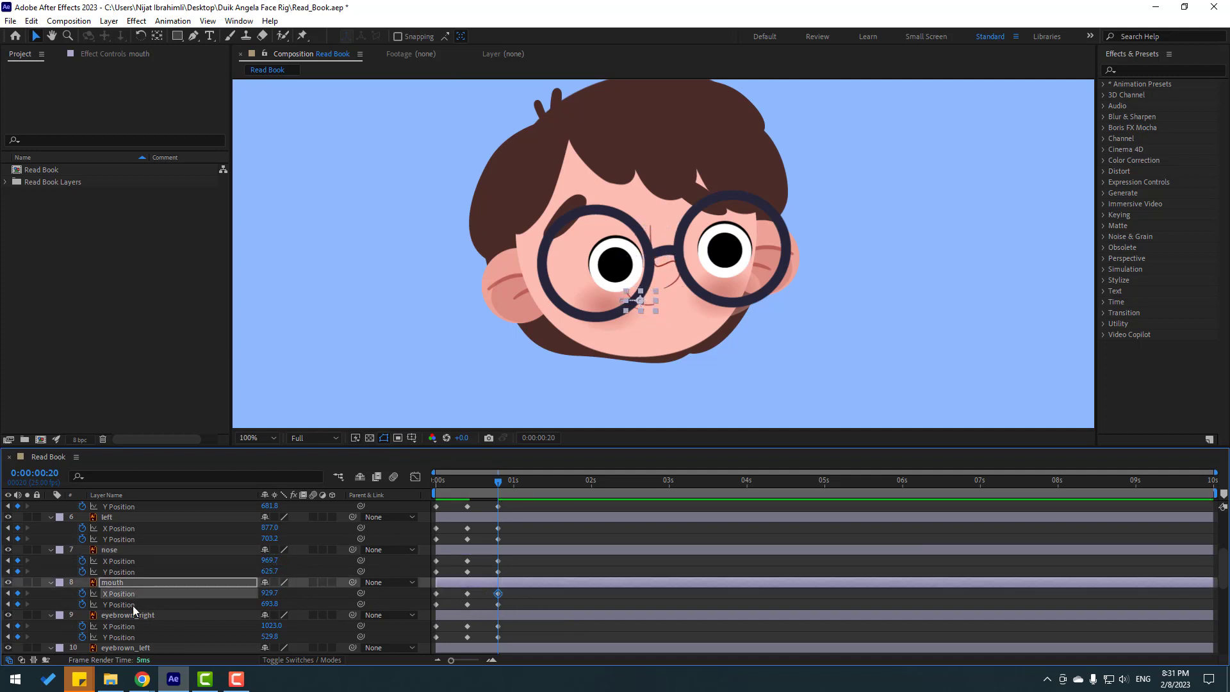
{"action": "left_click_drag", "start_coordinate": [269, 593], "coordinate": [301, 597]}
Step: At 0:00:00:20, set the X Position of eyebrow_right to 1051.0 and of eyebrow_left to 857.3
{"action": "scroll", "coordinate": [574, 582], "scroll_direction": "down", "scroll_amount": 1}
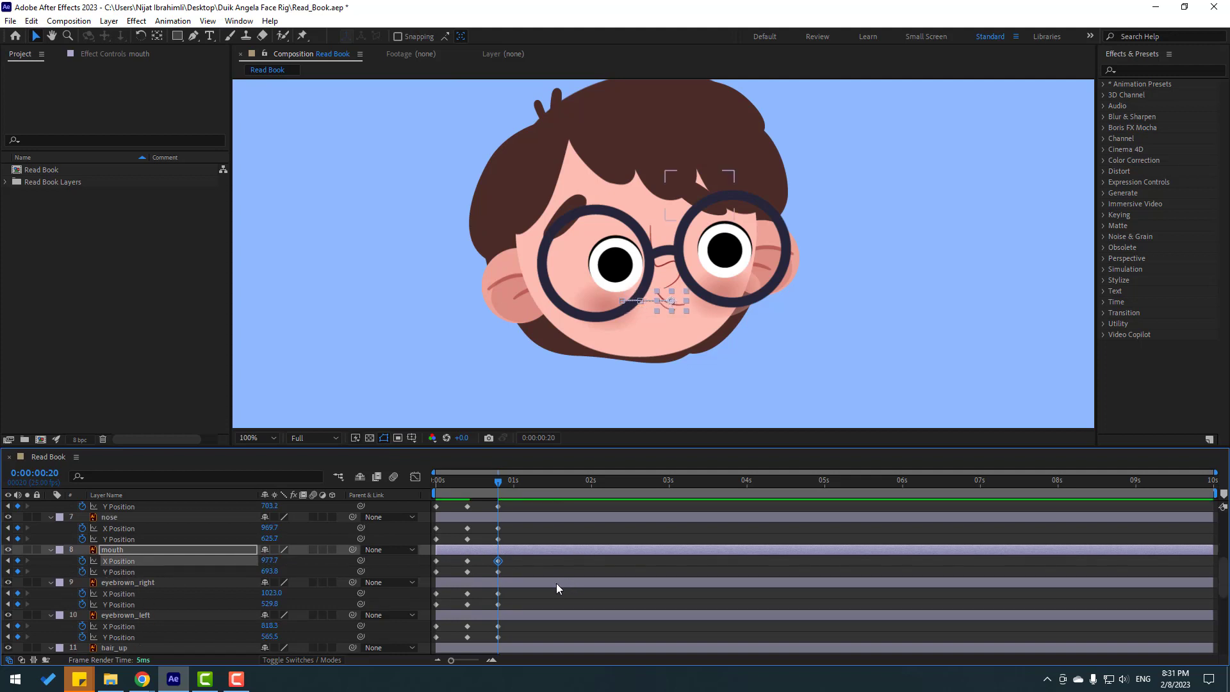
{"action": "left_click", "coordinate": [500, 594]}
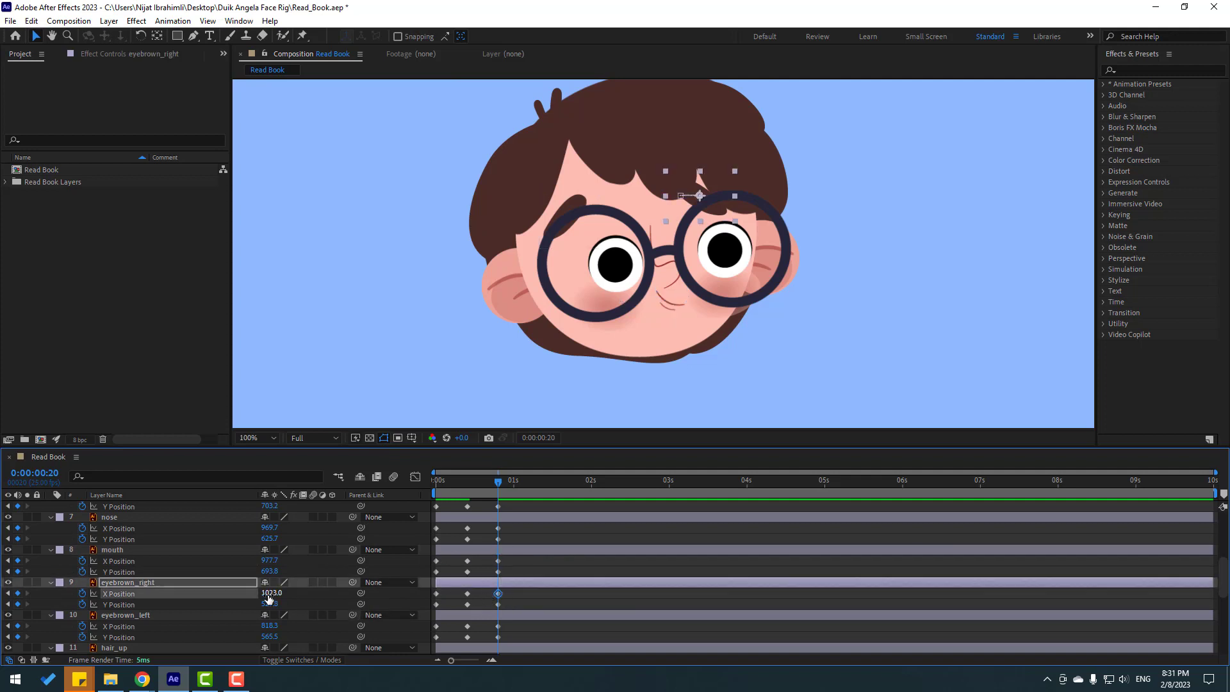
{"action": "left_click_drag", "start_coordinate": [269, 597], "coordinate": [287, 598]}
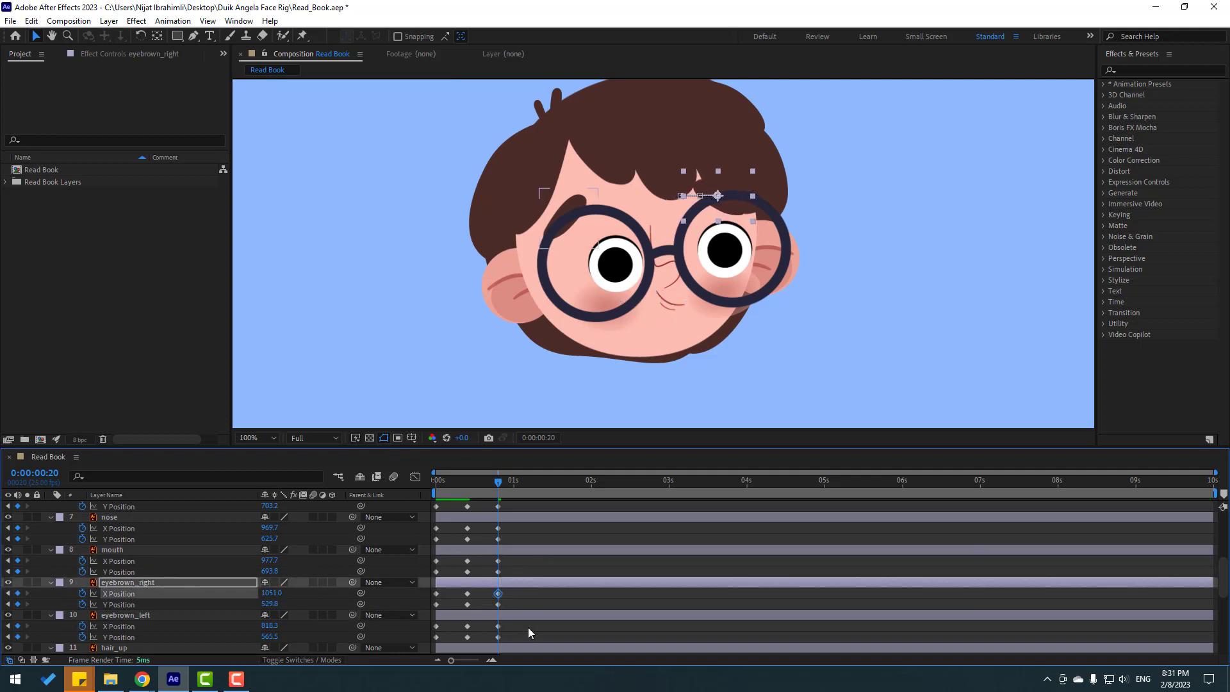
{"action": "left_click", "coordinate": [106, 614]}
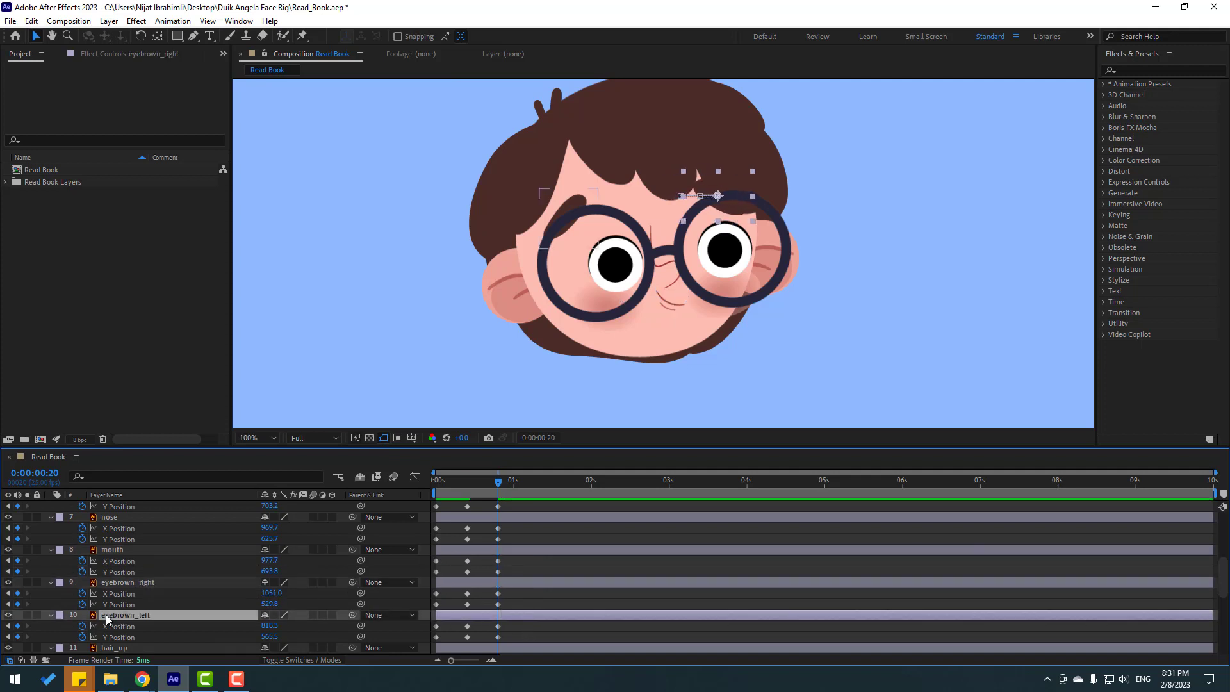
{"action": "left_click", "coordinate": [501, 626]}
{"action": "left_click_drag", "start_coordinate": [276, 629], "coordinate": [301, 629]}
Step: At 0:00:00:20, set the X Position of hair_up to 945.0 and of hair_3 to 812.1
{"action": "scroll", "coordinate": [594, 618], "scroll_direction": "down", "scroll_amount": 2}
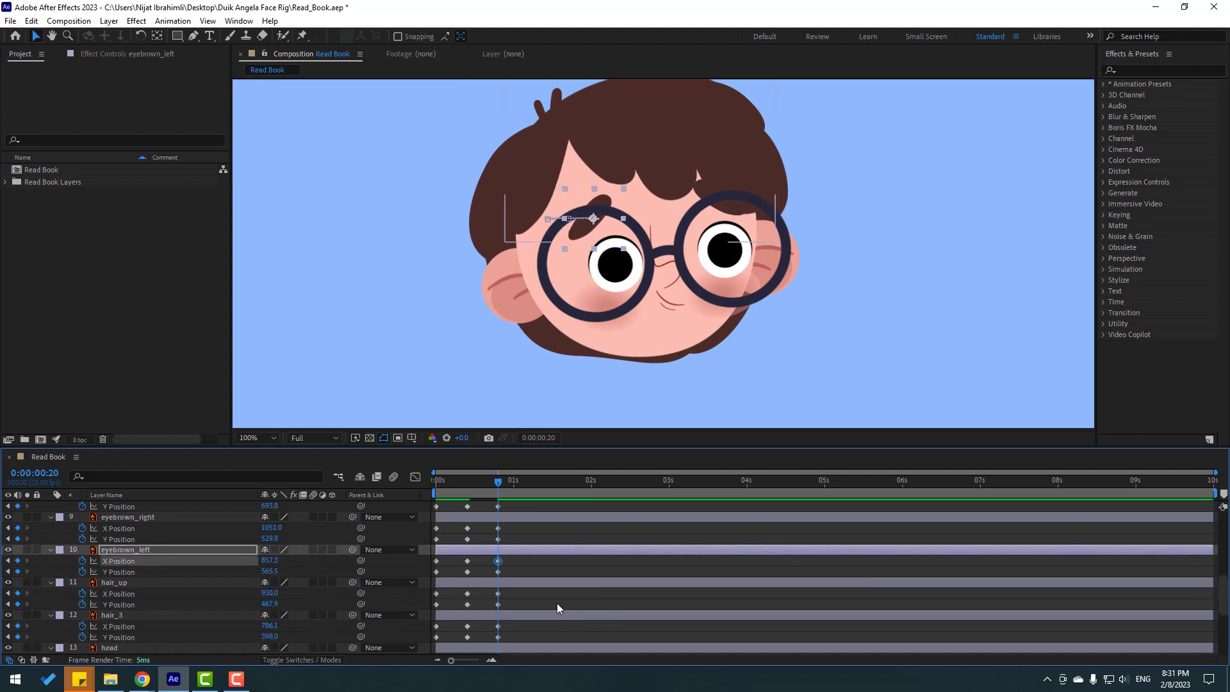
{"action": "left_click", "coordinate": [514, 581]}
{"action": "left_click", "coordinate": [498, 593]}
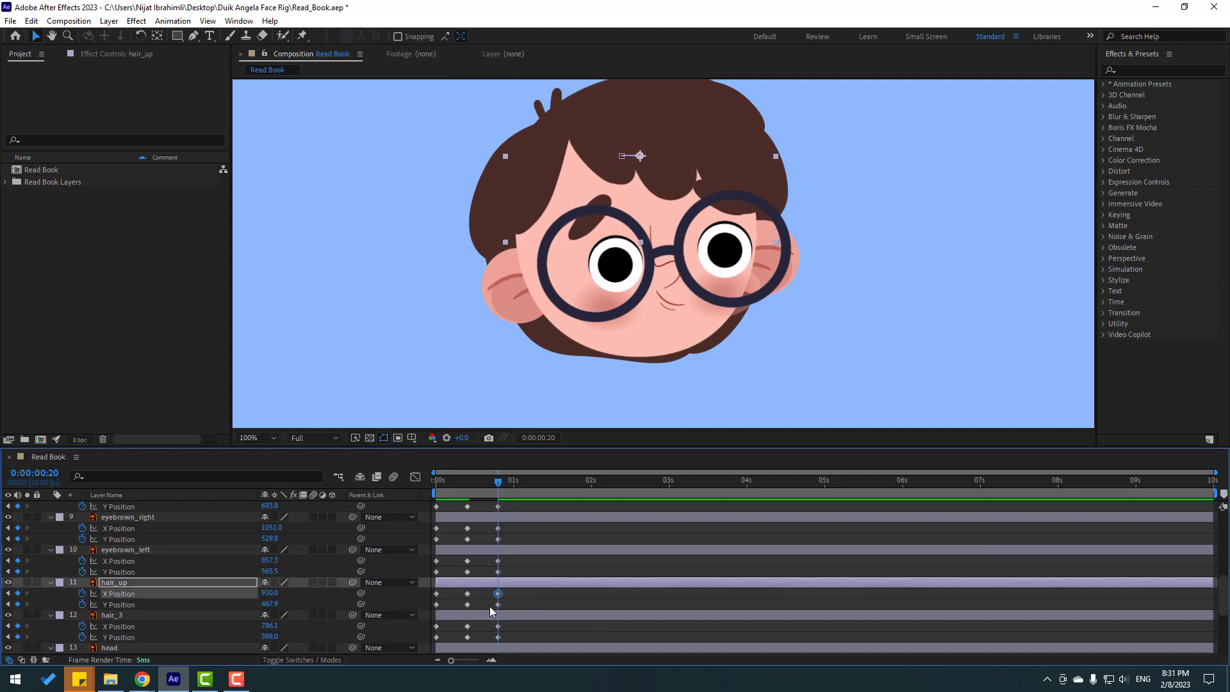
{"action": "left_click_drag", "start_coordinate": [266, 597], "coordinate": [279, 594]}
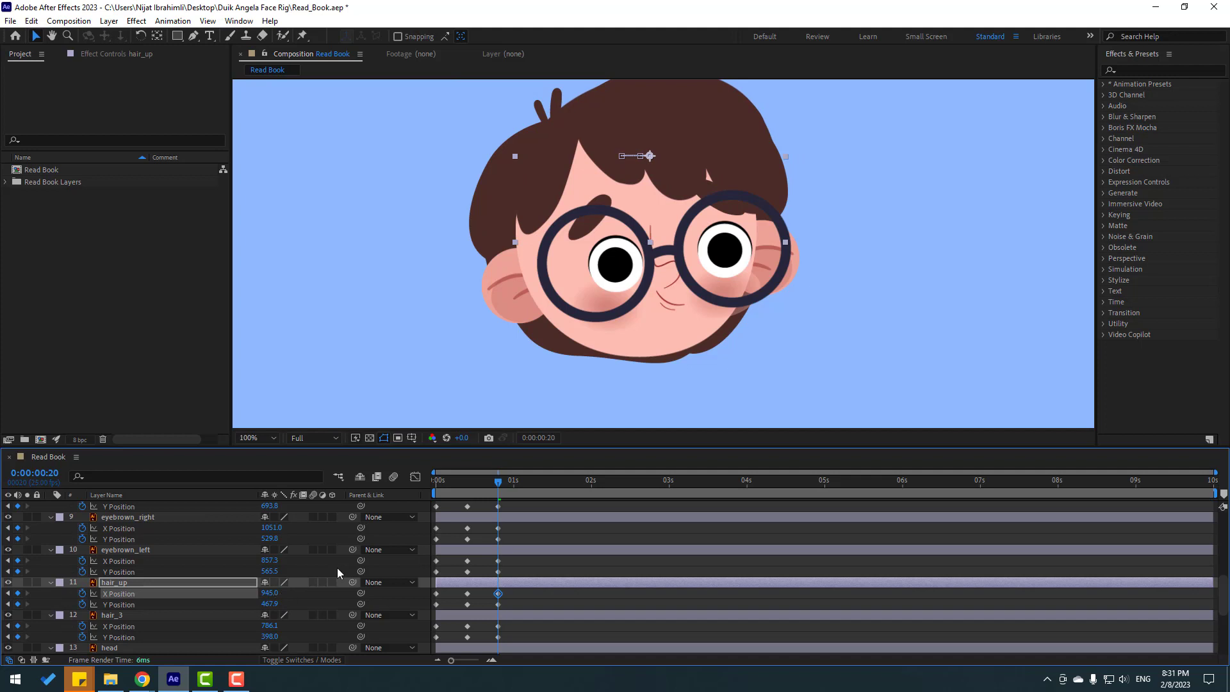
{"action": "mouse_move", "coordinate": [497, 482]}
{"action": "left_mouse_down"}
{"action": "mouse_move", "coordinate": [444, 482]}
{"action": "mouse_move", "coordinate": [498, 483]}
{"action": "left_mouse_up"}
{"action": "scroll", "coordinate": [522, 574], "scroll_direction": "down", "scroll_amount": 1}
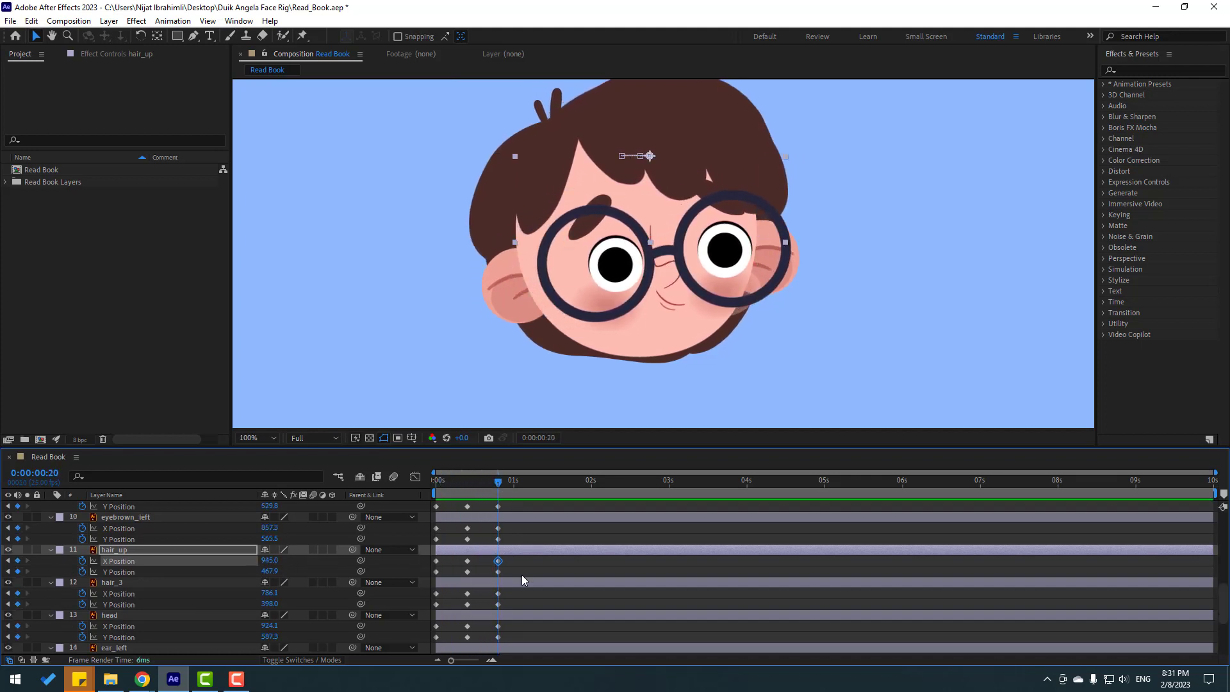
{"action": "left_click", "coordinate": [508, 586]}
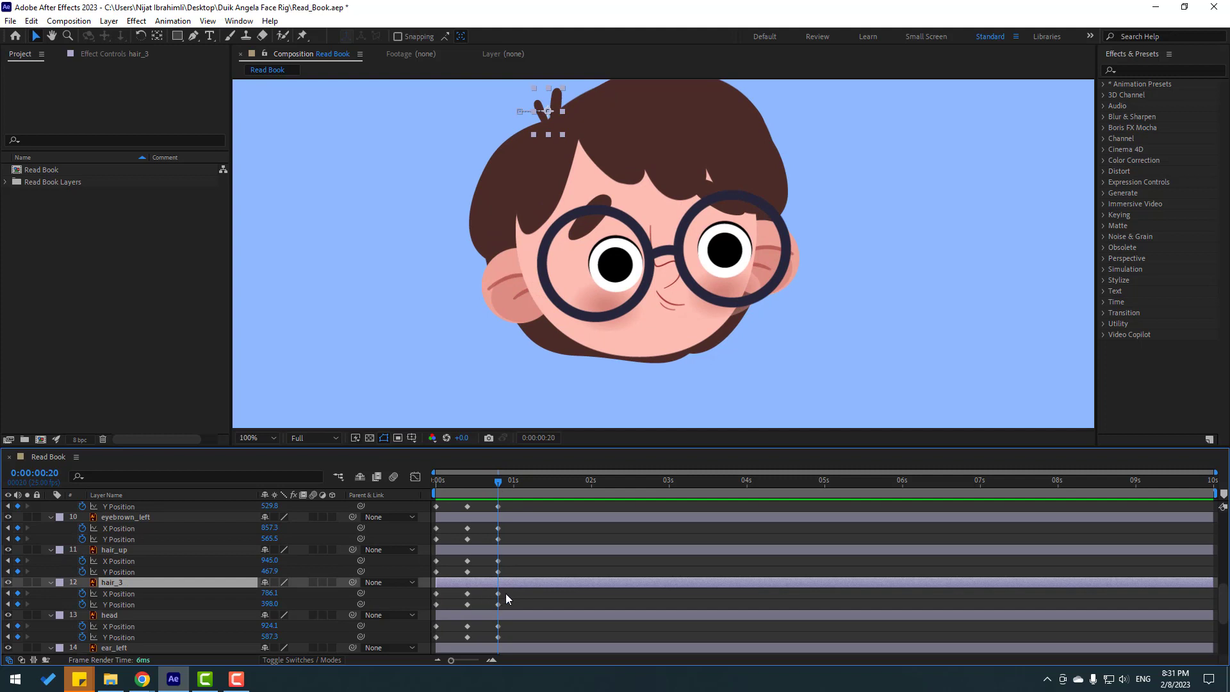
{"action": "left_click", "coordinate": [498, 593]}
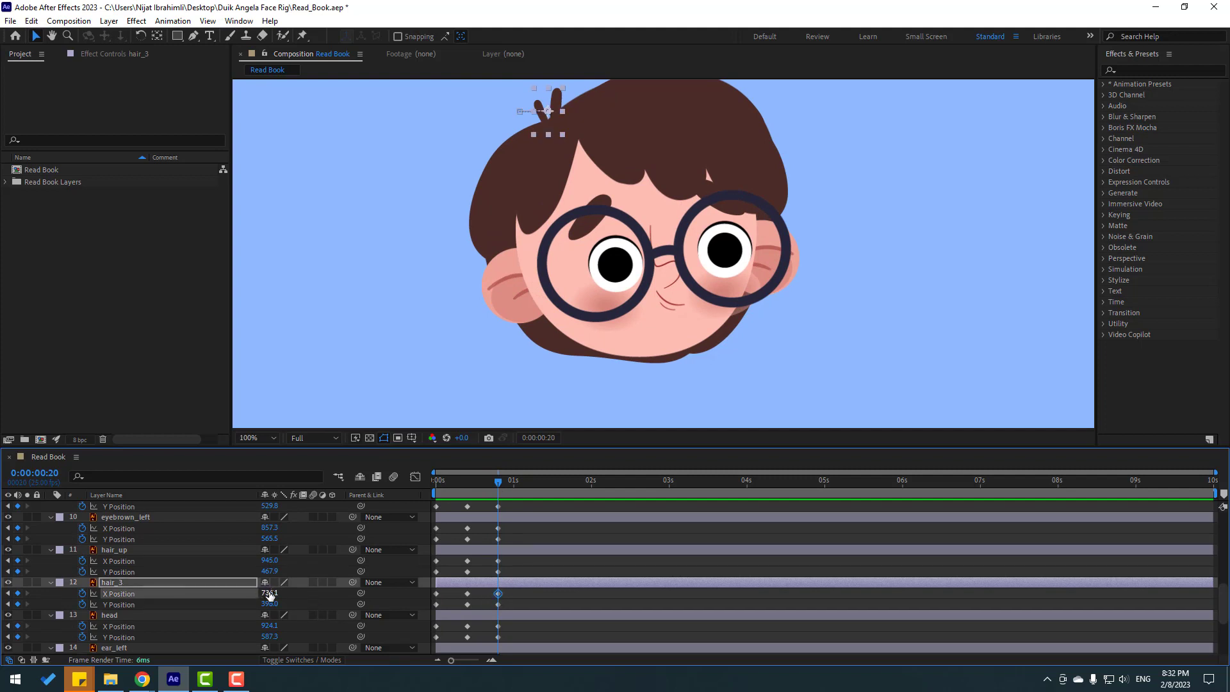
{"action": "left_click_drag", "start_coordinate": [269, 594], "coordinate": [319, 594]}
Step: Set the head layer's X Position keyframe at 0:00:00:20 to 939.1 and check the movement
{"action": "scroll", "coordinate": [513, 602], "scroll_direction": "down", "scroll_amount": 1}
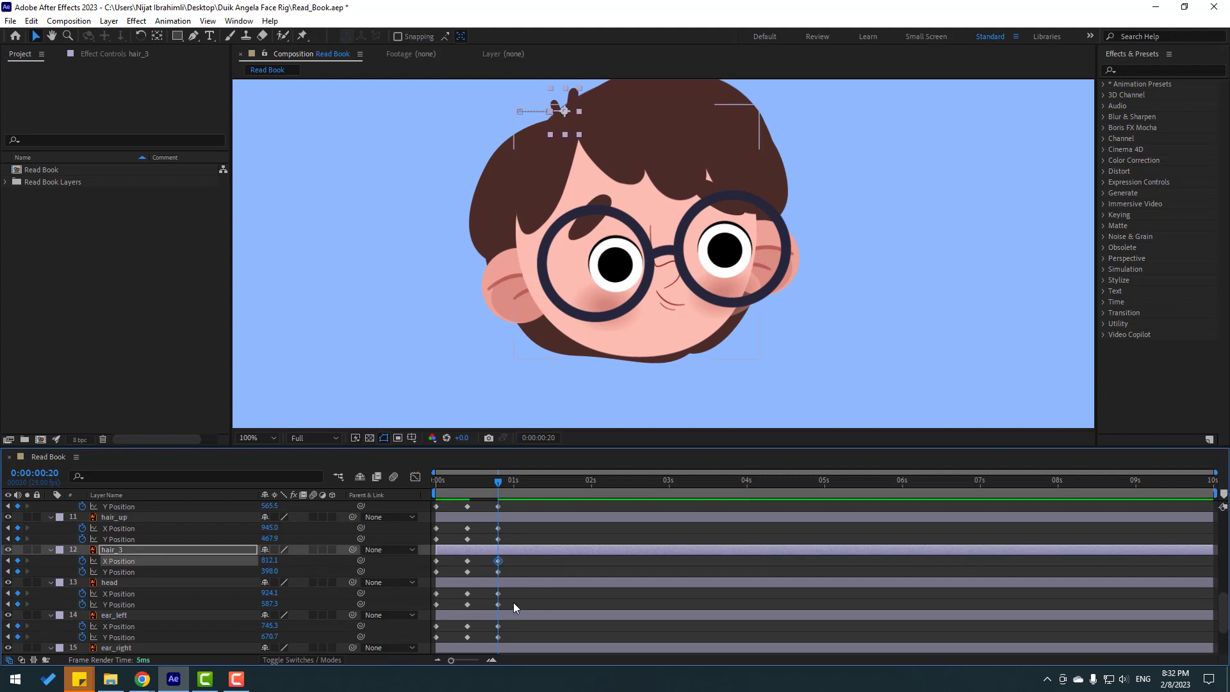
{"action": "left_click", "coordinate": [504, 585]}
{"action": "left_click", "coordinate": [498, 594]}
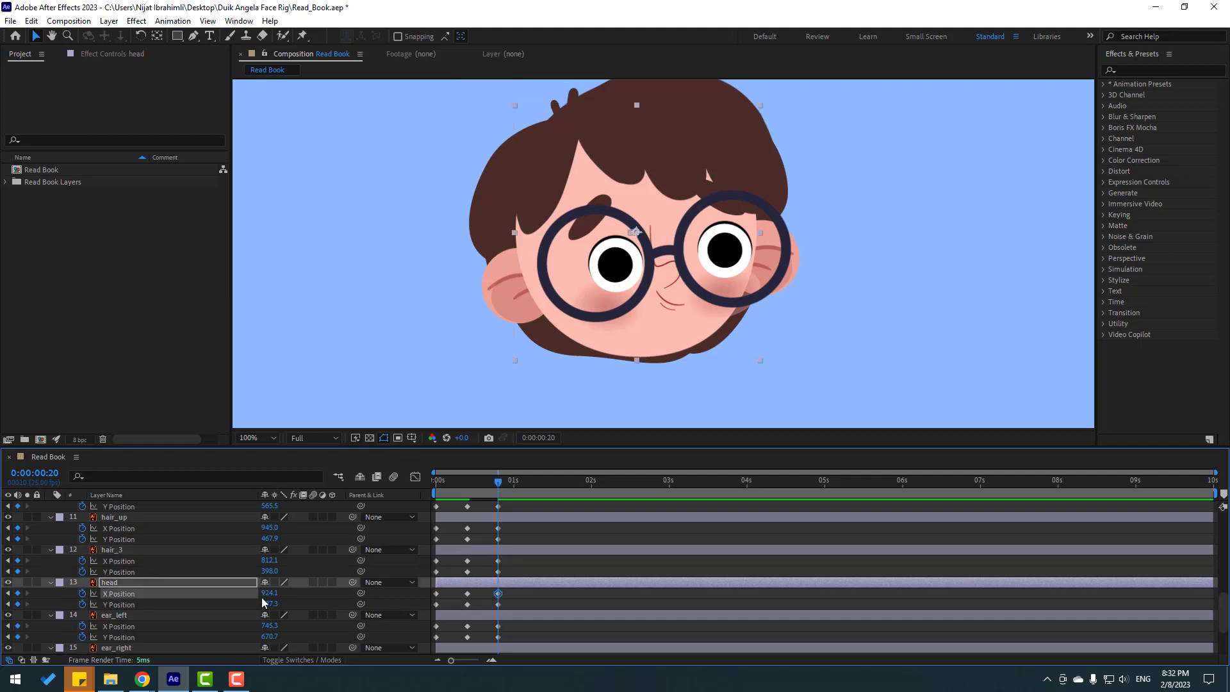
{"action": "left_click_drag", "start_coordinate": [269, 593], "coordinate": [280, 593]}
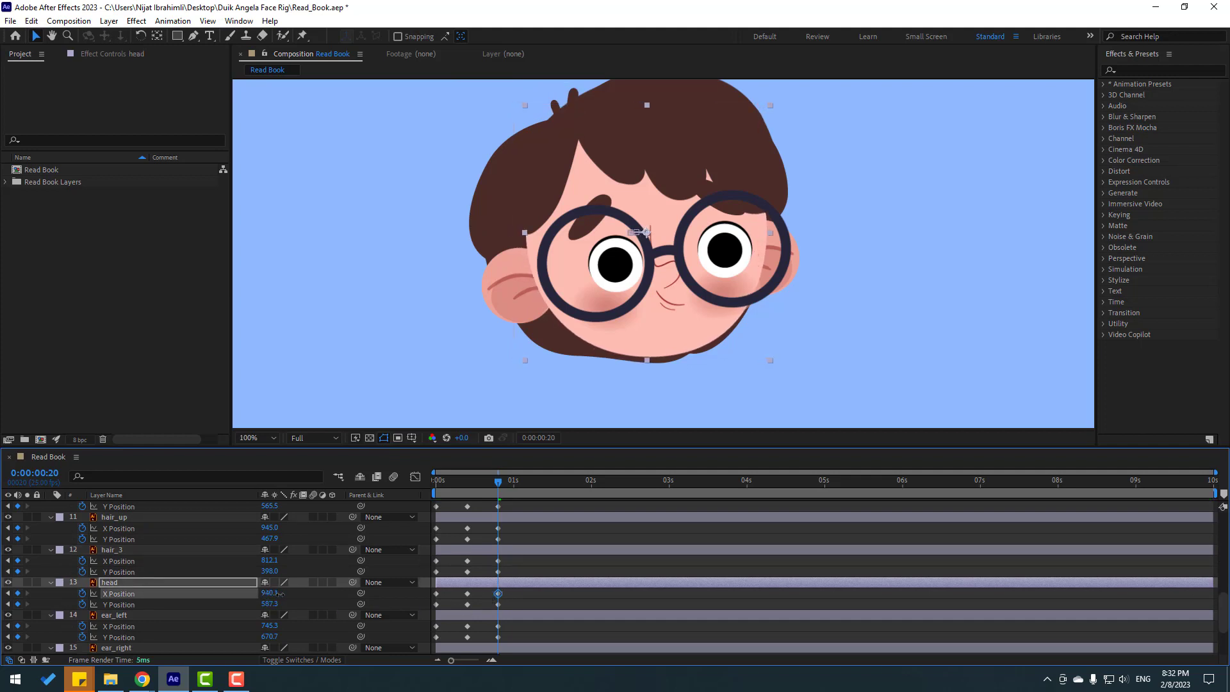
{"action": "mouse_move", "coordinate": [487, 478]}
{"action": "left_mouse_down"}
{"action": "mouse_move", "coordinate": [472, 479]}
{"action": "mouse_move", "coordinate": [498, 479]}
{"action": "left_mouse_up"}
Step: At 0:00:00:20, set the X Position of ear_left to 765.3 and of ear_right to 1134.6
{"action": "scroll", "coordinate": [250, 610], "scroll_direction": "down", "scroll_amount": 1}
{"action": "left_click", "coordinate": [118, 584]}
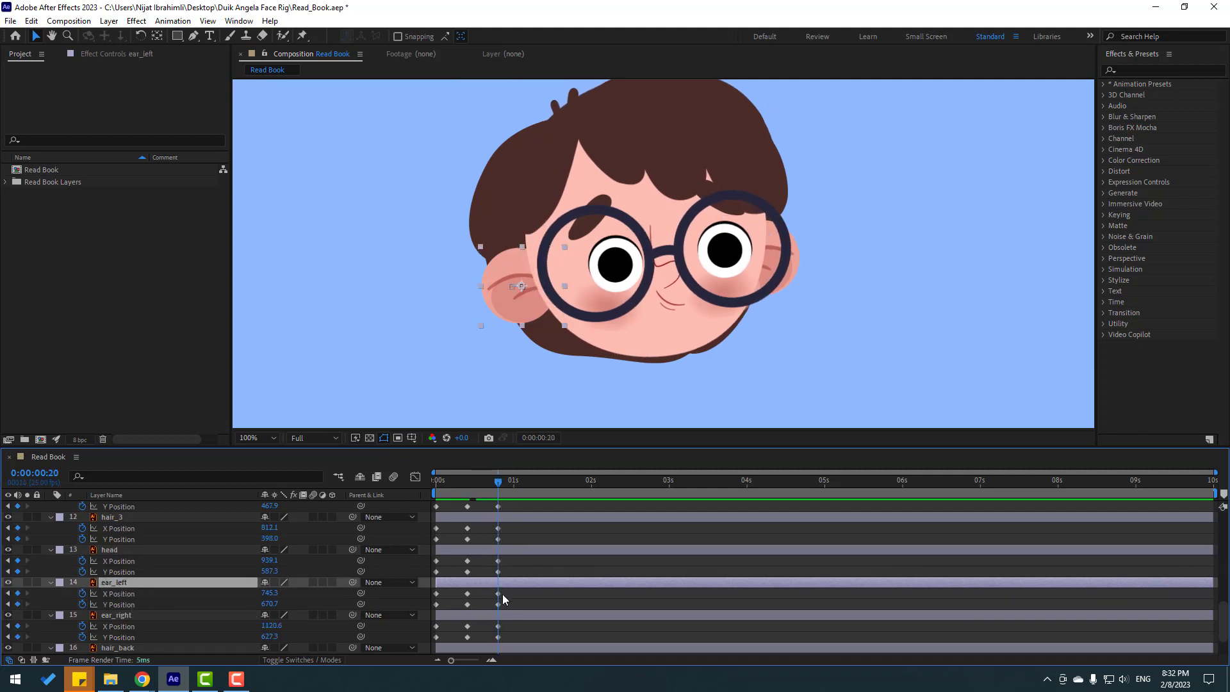
{"action": "left_click", "coordinate": [499, 593]}
{"action": "left_click_drag", "start_coordinate": [263, 593], "coordinate": [295, 601]}
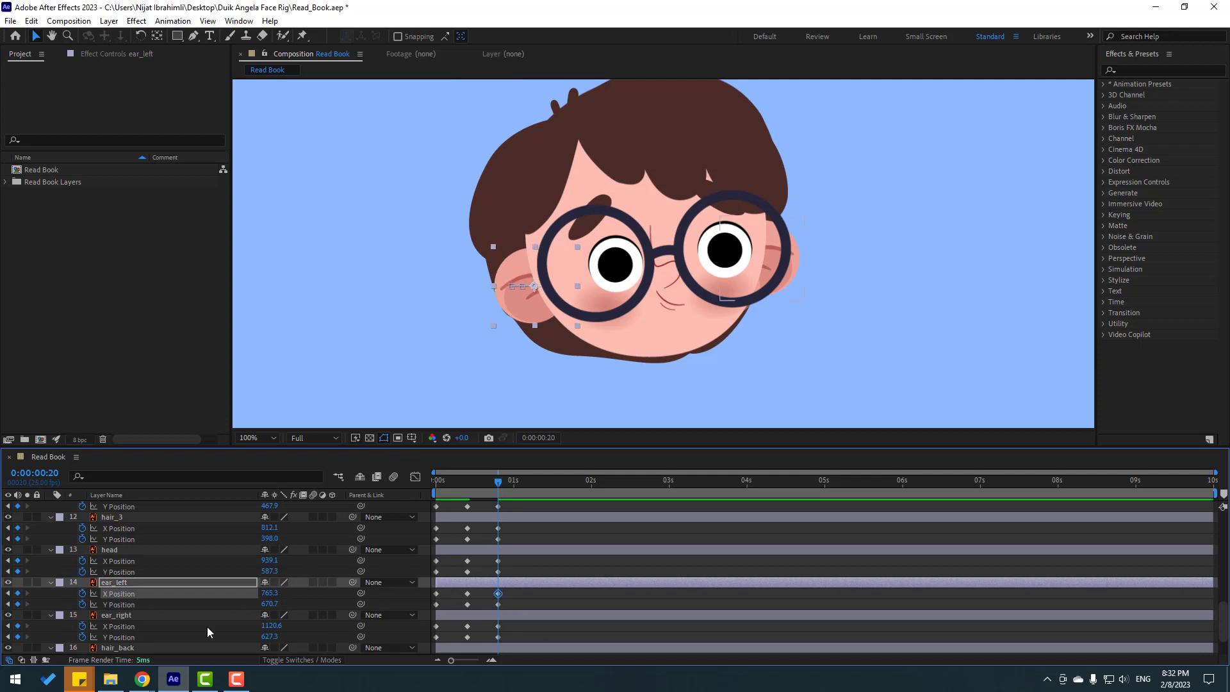
{"action": "left_click", "coordinate": [128, 618]}
{"action": "left_click", "coordinate": [498, 625]}
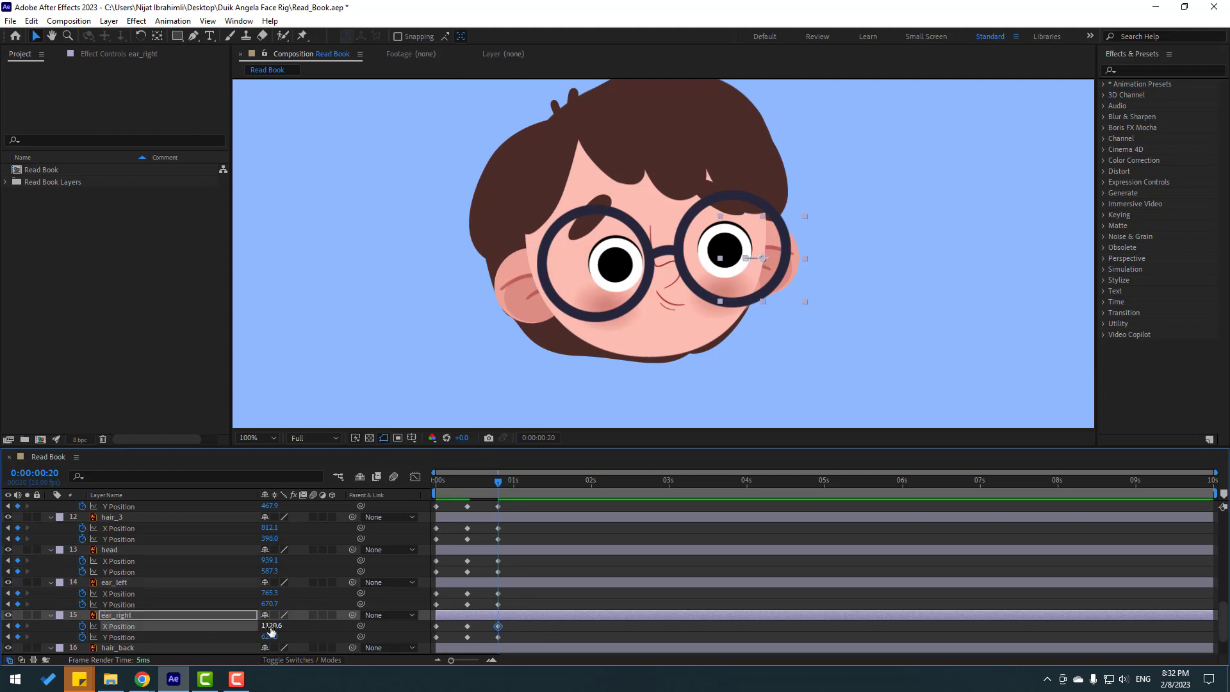
{"action": "left_click_drag", "start_coordinate": [270, 631], "coordinate": [280, 631]}
Step: Set the hair_back X Position keyframe at 0:00:00:20 to 923.7 and review the whole head turn in the full composition view
{"action": "scroll", "coordinate": [586, 594], "scroll_direction": "down", "scroll_amount": 2}
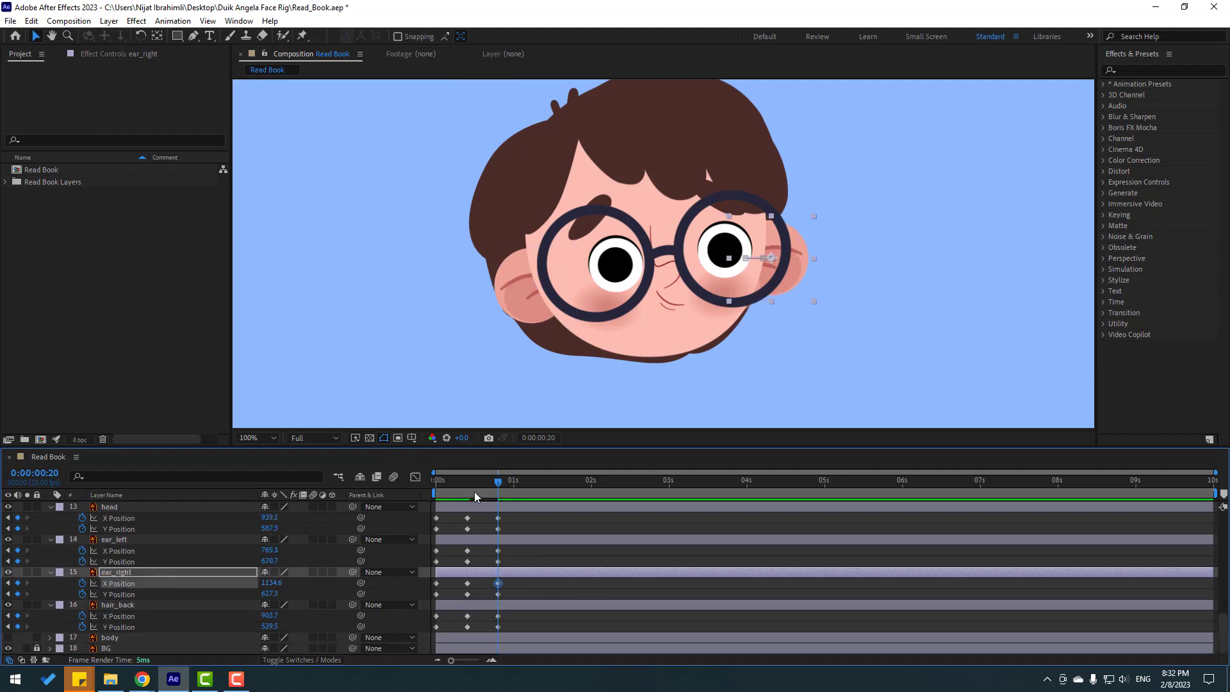
{"action": "mouse_move", "coordinate": [489, 484]}
{"action": "left_mouse_down"}
{"action": "mouse_move", "coordinate": [438, 486]}
{"action": "mouse_move", "coordinate": [495, 501]}
{"action": "left_mouse_up"}
{"action": "left_click", "coordinate": [497, 615]}
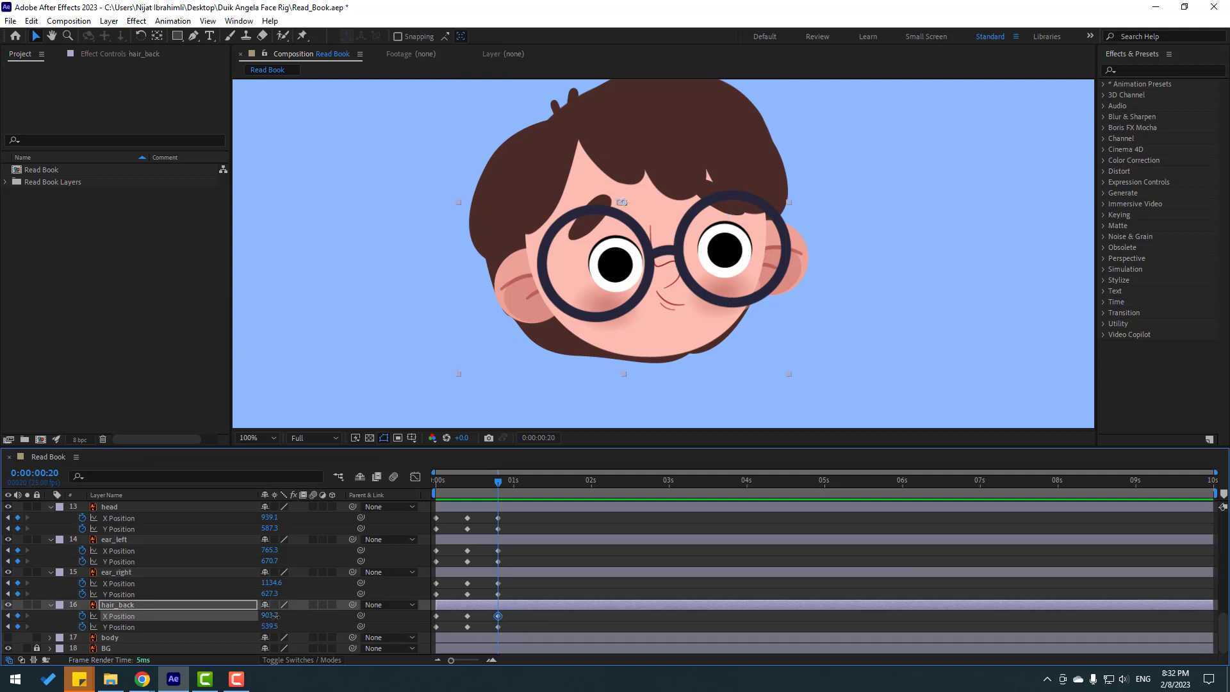
{"action": "left_click_drag", "start_coordinate": [272, 616], "coordinate": [290, 618]}
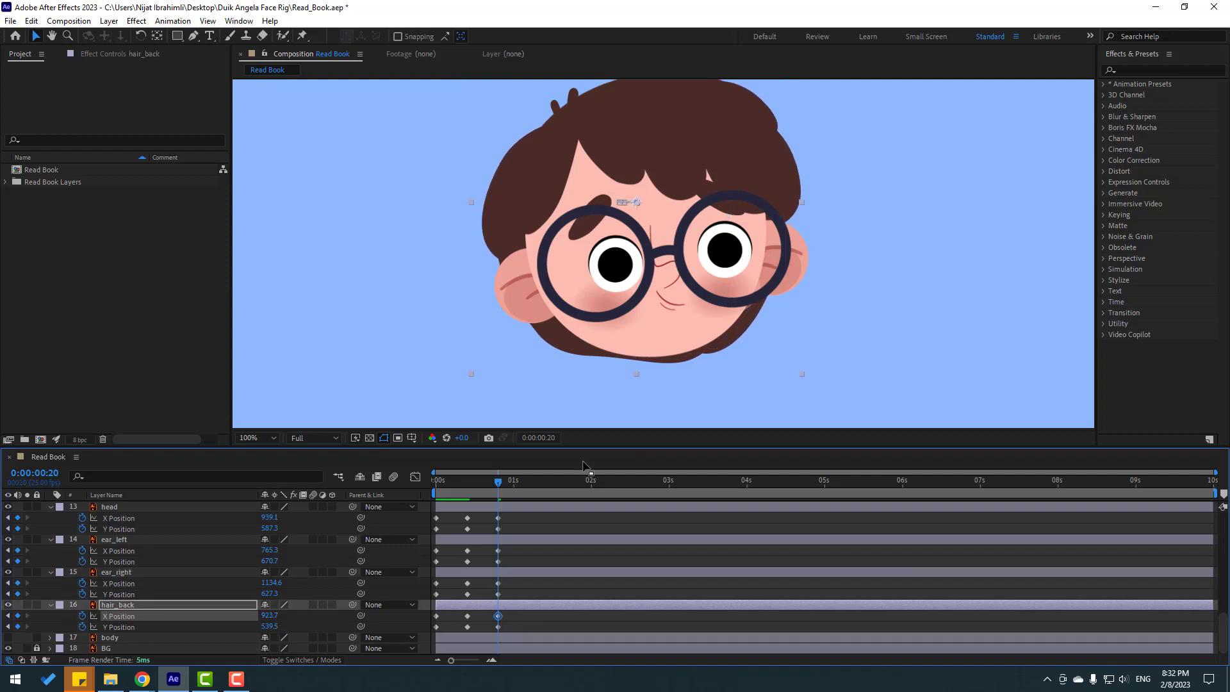
{"action": "scroll", "coordinate": [595, 395], "scroll_direction": "down", "scroll_amount": 4}
{"action": "scroll", "coordinate": [598, 392], "scroll_direction": "up", "scroll_amount": 2}
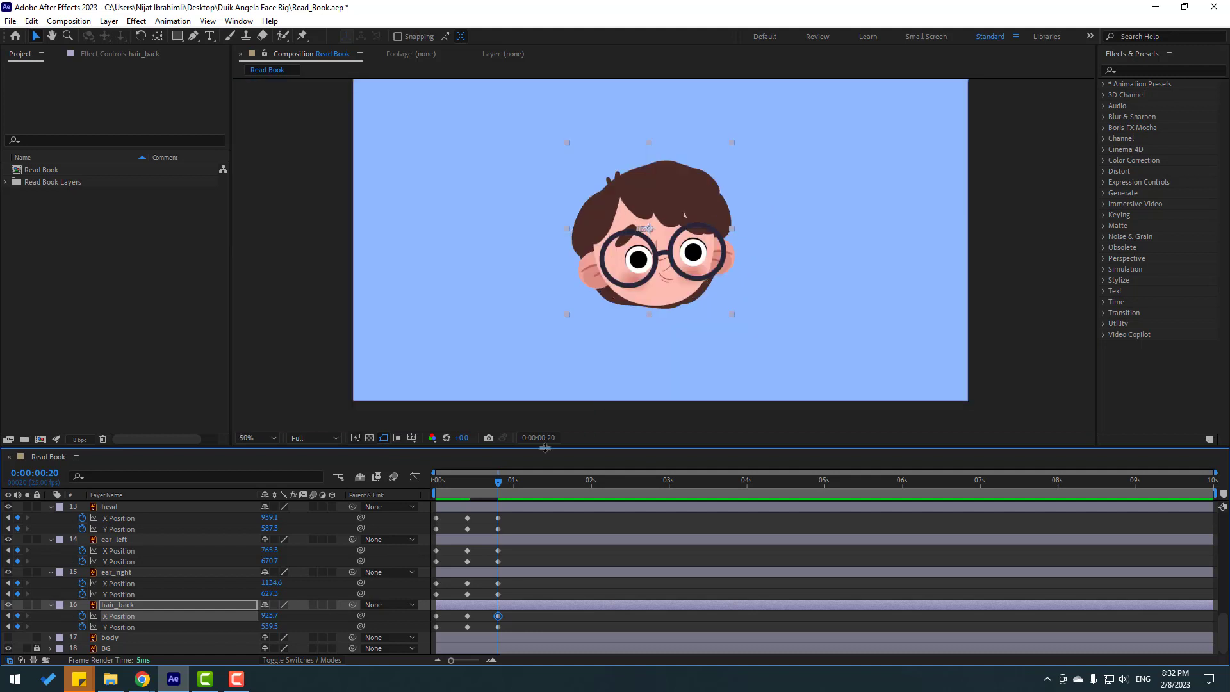
{"action": "mouse_move", "coordinate": [495, 483]}
{"action": "left_mouse_down"}
{"action": "mouse_move", "coordinate": [387, 482]}
{"action": "mouse_move", "coordinate": [494, 484]}
{"action": "left_mouse_up"}
{"action": "left_click", "coordinate": [440, 482]}
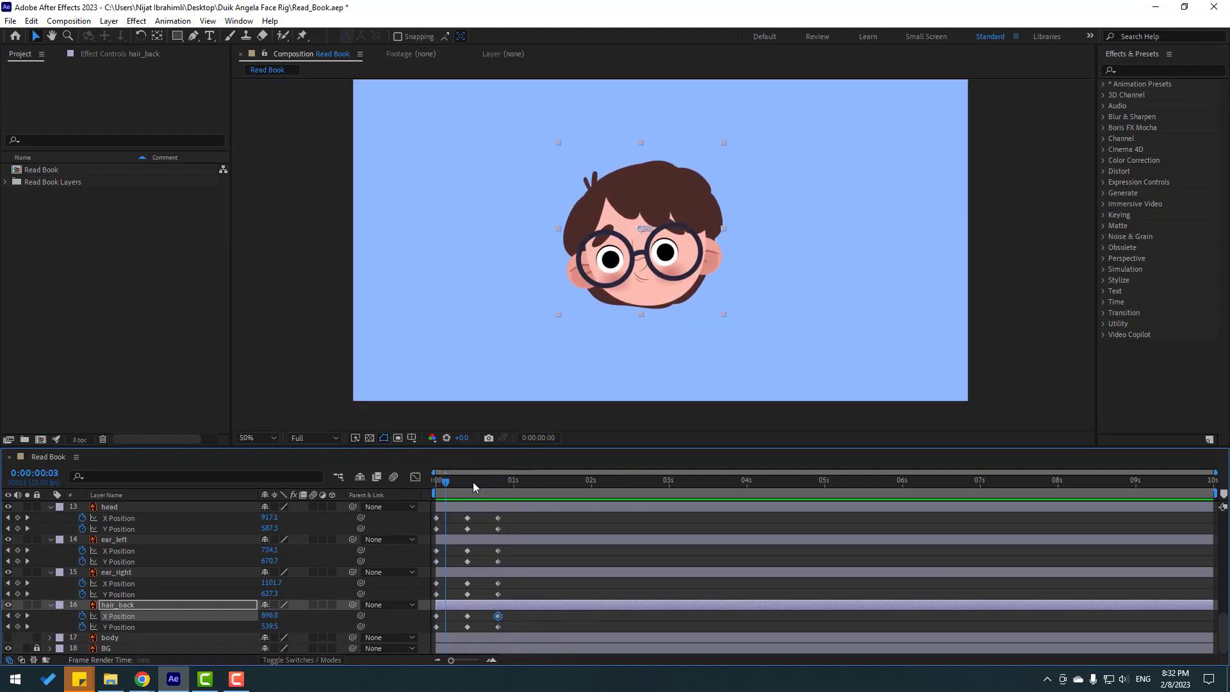
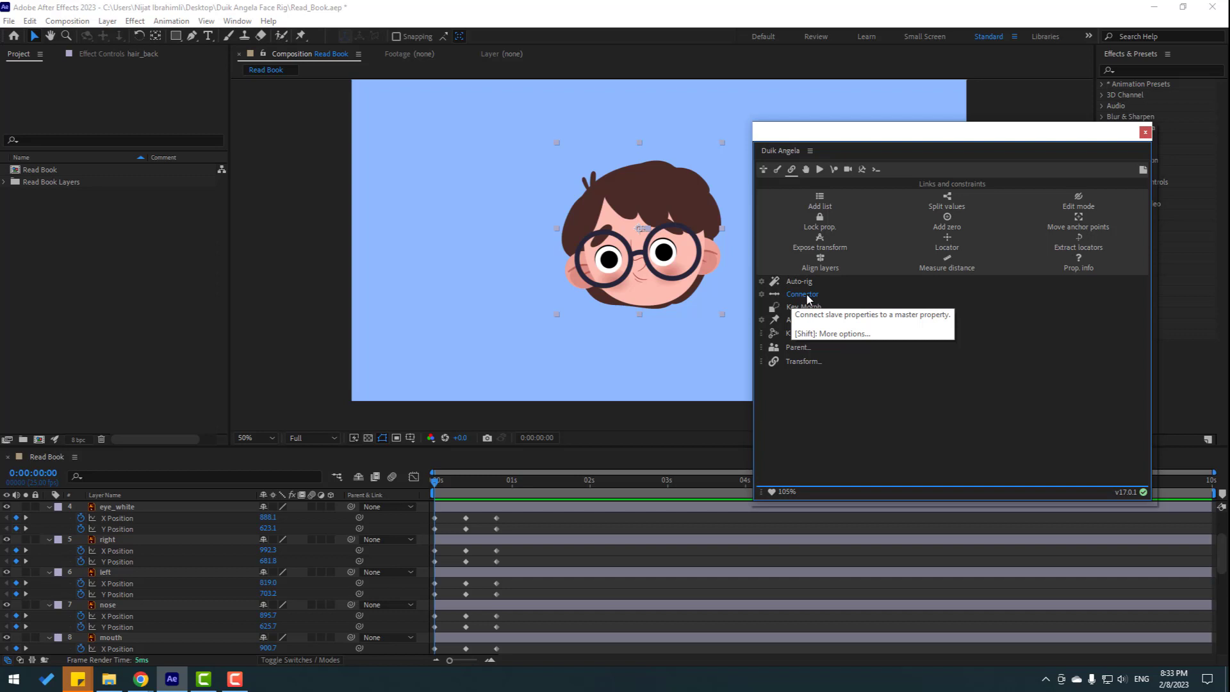
Step: Create a 2D Slider control with the Duik Connector and move its CBg < Slider > background to the empty upper-left area of the composition
{"action": "left_click", "coordinate": [761, 296]}
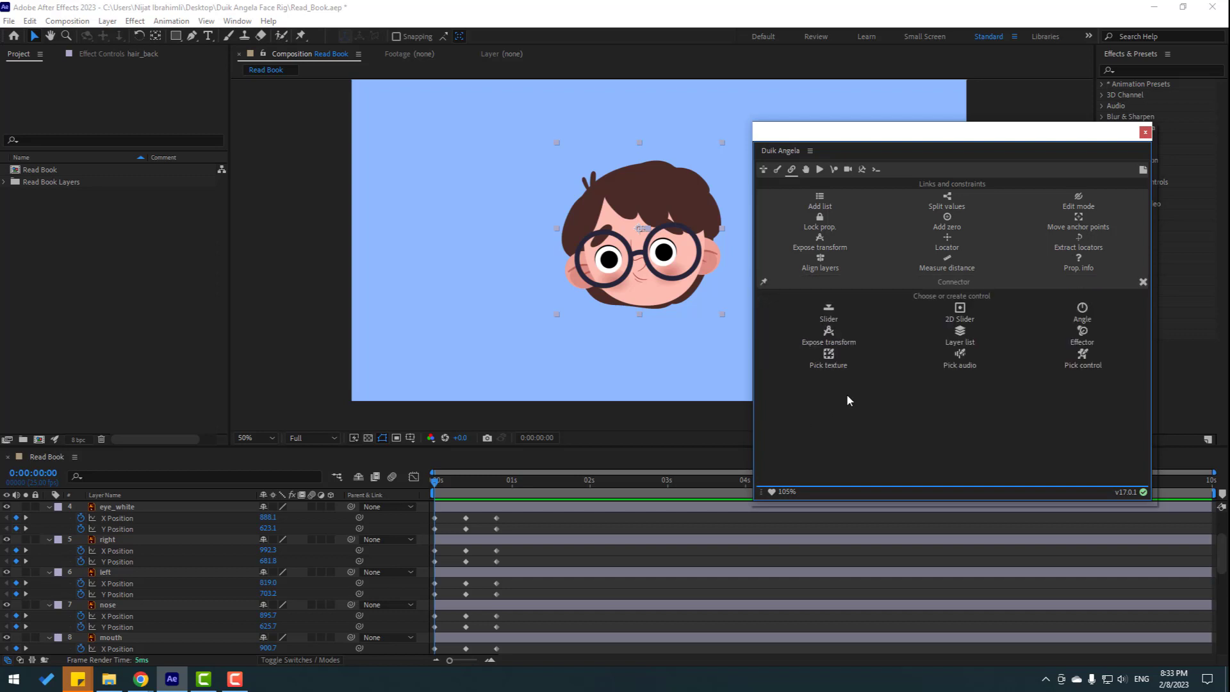
{"action": "left_click", "coordinate": [960, 310]}
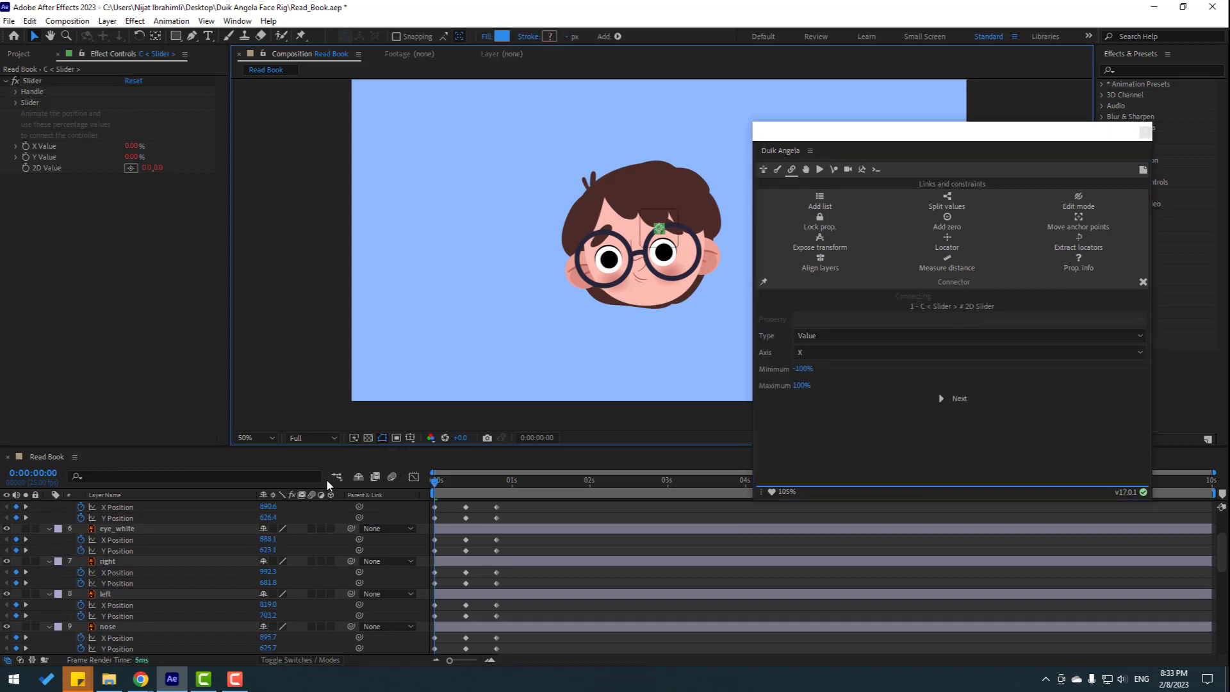
{"action": "scroll", "coordinate": [104, 545], "scroll_direction": "up", "scroll_amount": 3}
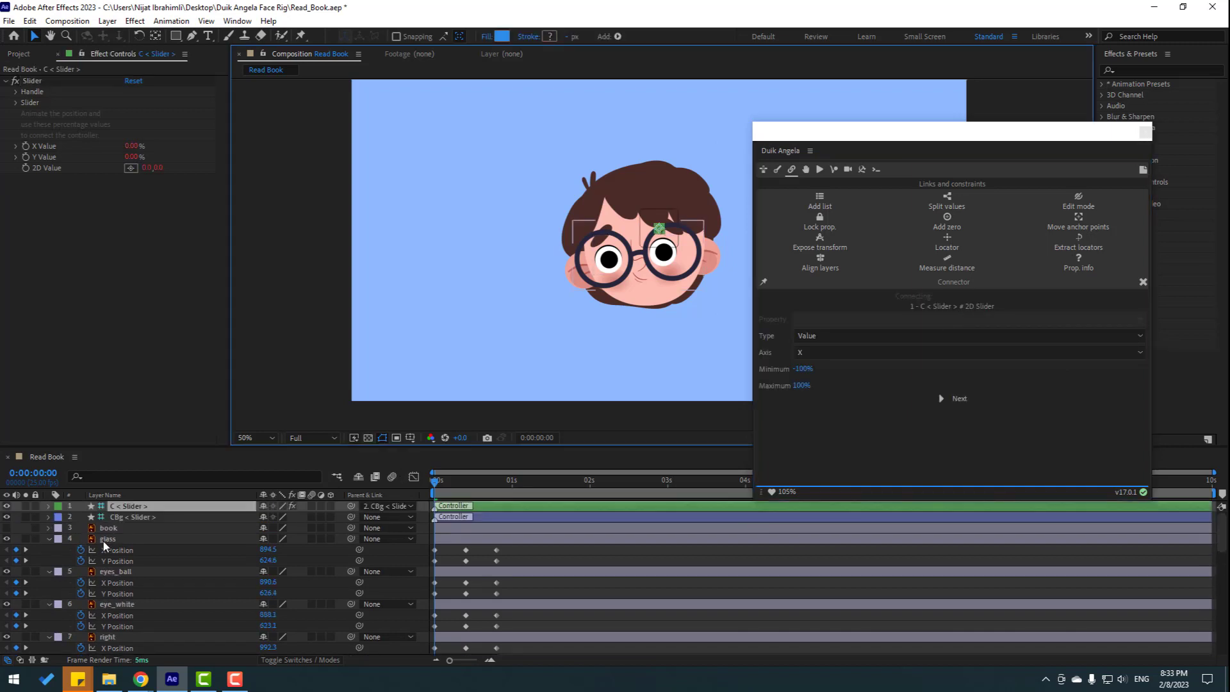
{"action": "left_click", "coordinate": [136, 517]}
{"action": "left_click_drag", "start_coordinate": [673, 242], "coordinate": [428, 159]}
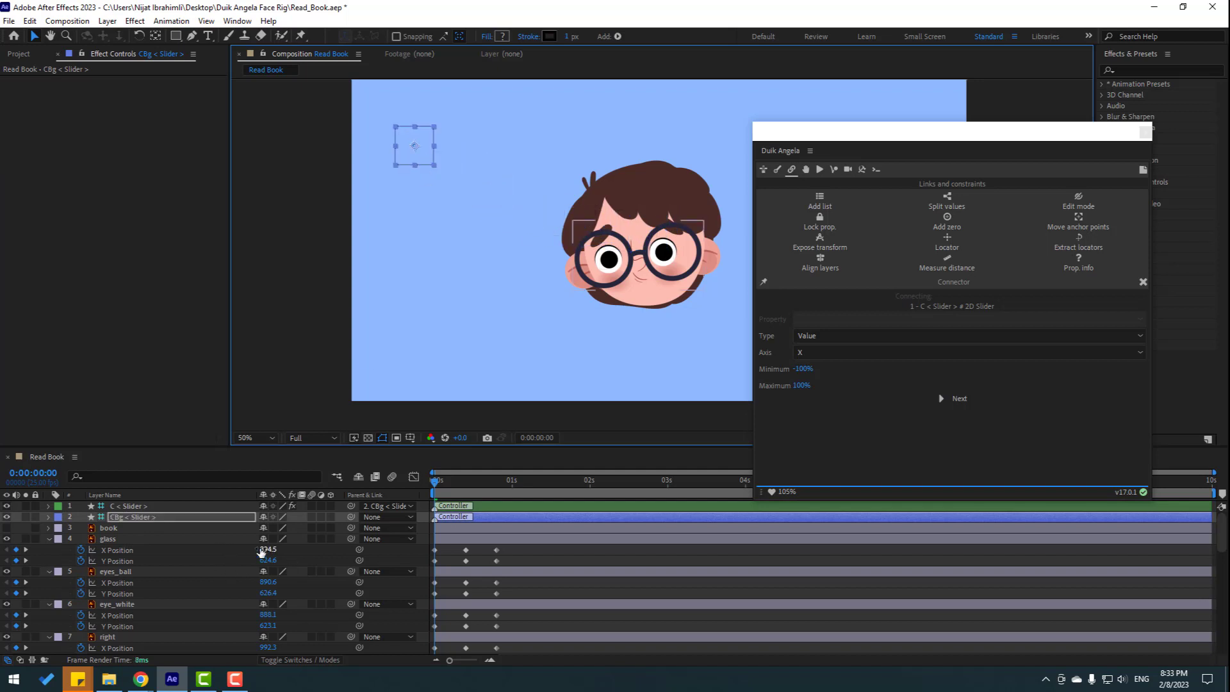
Step: Scale the CBg < Slider > layer to 223% and adjust its position beside the head
{"action": "key", "text": "s"}
{"action": "left_click_drag", "start_coordinate": [280, 528], "coordinate": [341, 514]}
{"action": "left_click_drag", "start_coordinate": [440, 186], "coordinate": [453, 194]}
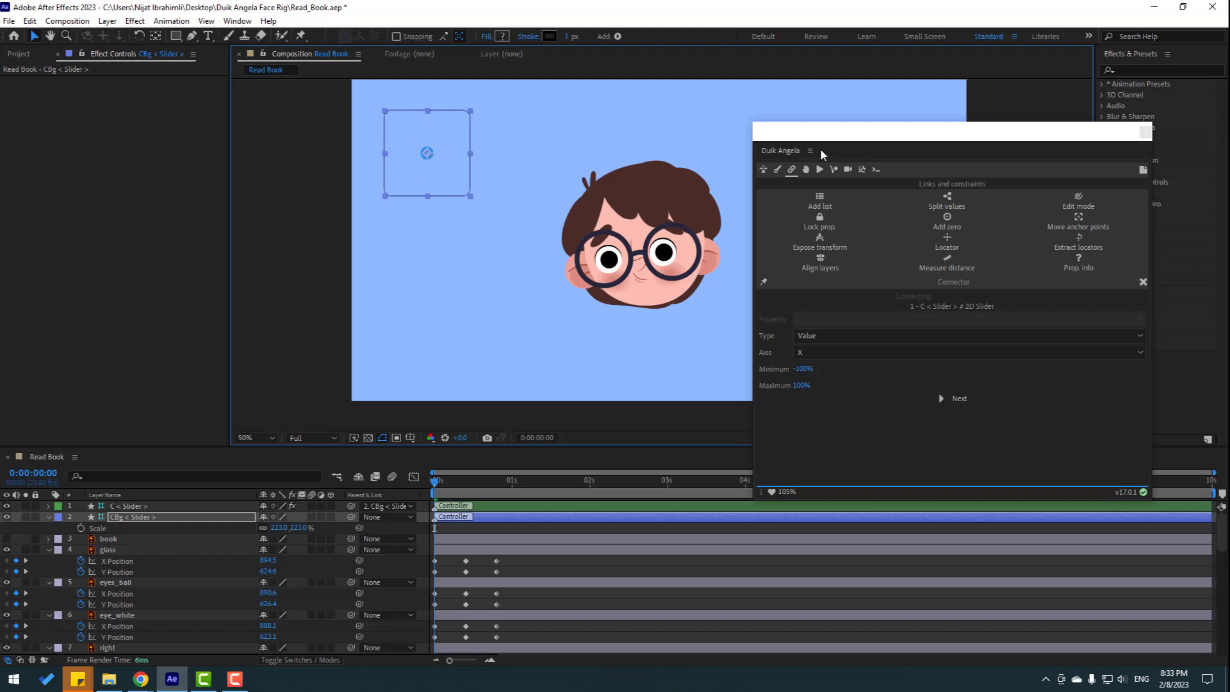
Step: Set the C < Slider > handle size to 490% and scale the CBg < Slider > layer to 168%
{"action": "mouse_move", "coordinate": [847, 137]}
{"action": "left_mouse_down"}
{"action": "mouse_move", "coordinate": [846, 310]}
{"action": "mouse_move", "coordinate": [812, 328]}
{"action": "mouse_move", "coordinate": [853, 131]}
{"action": "left_mouse_up"}
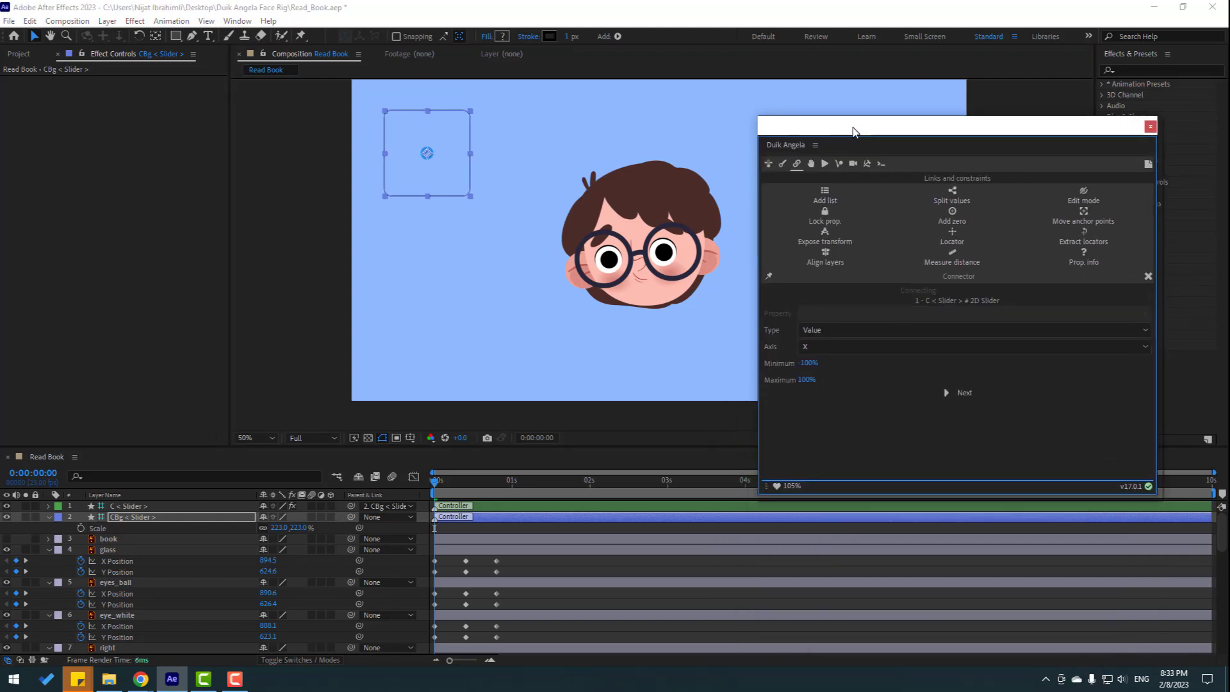
{"action": "left_click", "coordinate": [123, 506]}
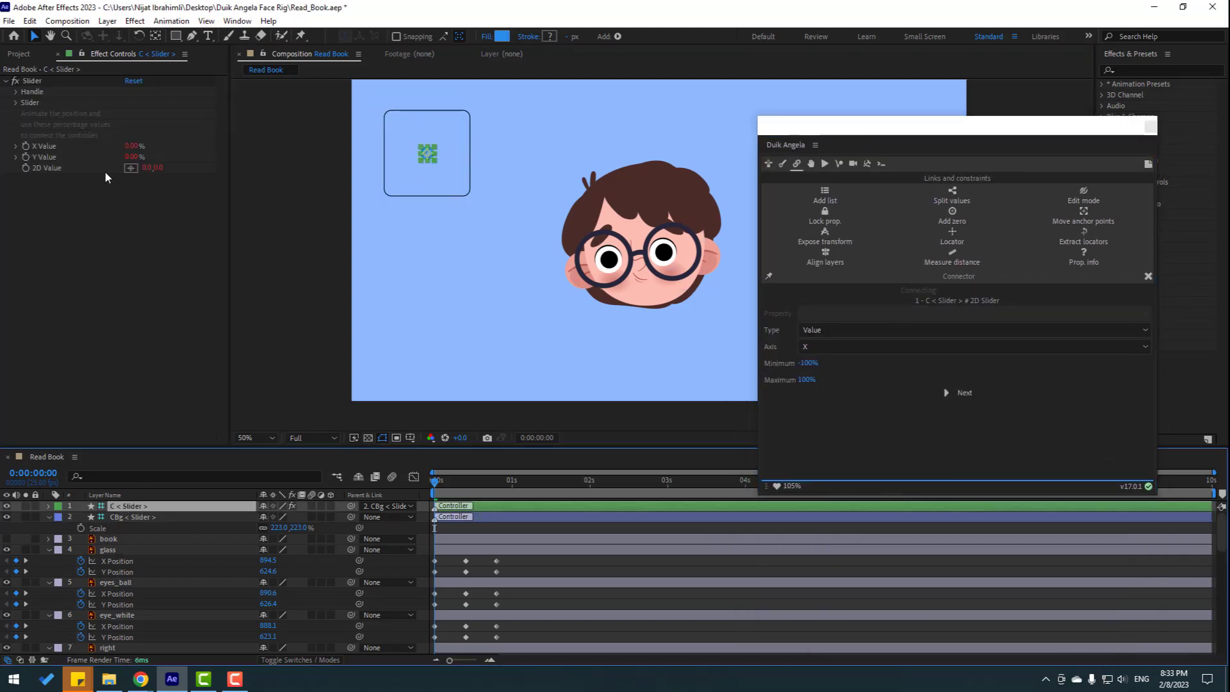
{"action": "left_click", "coordinate": [15, 93]}
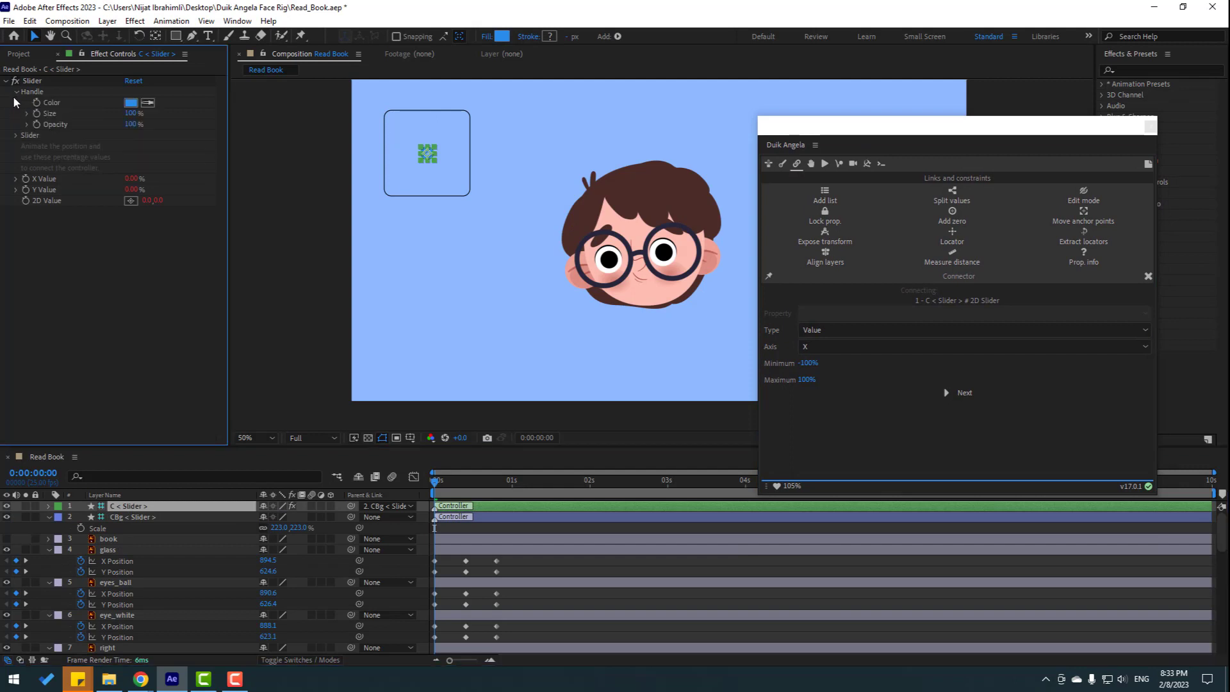
{"action": "left_click_drag", "start_coordinate": [131, 114], "coordinate": [157, 112]}
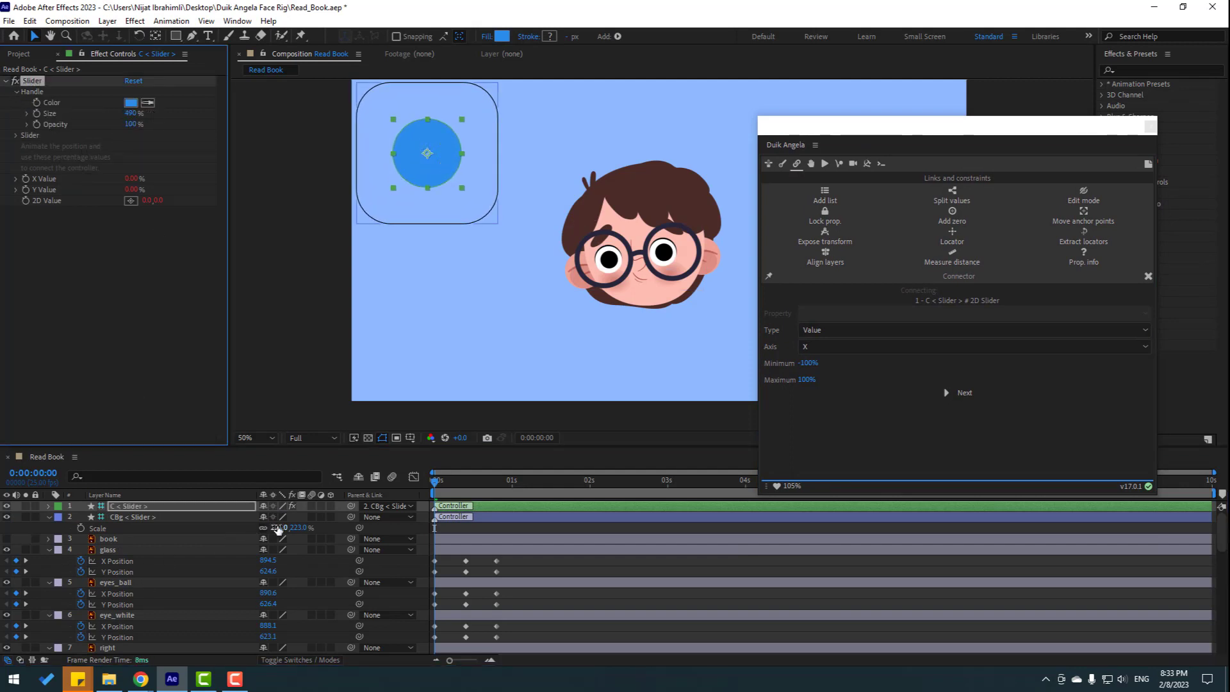
{"action": "left_click_drag", "start_coordinate": [274, 527], "coordinate": [237, 527]}
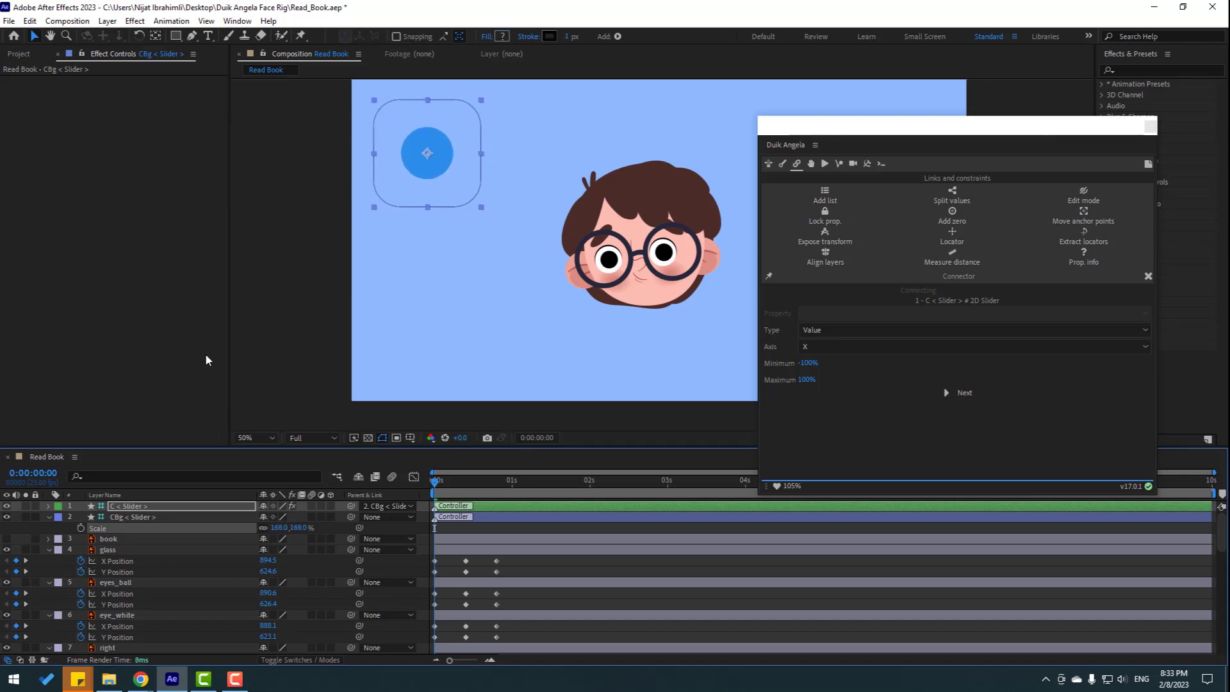
Step: Recolor the C < Slider > handle red, EE2B2B
{"action": "left_click", "coordinate": [137, 506]}
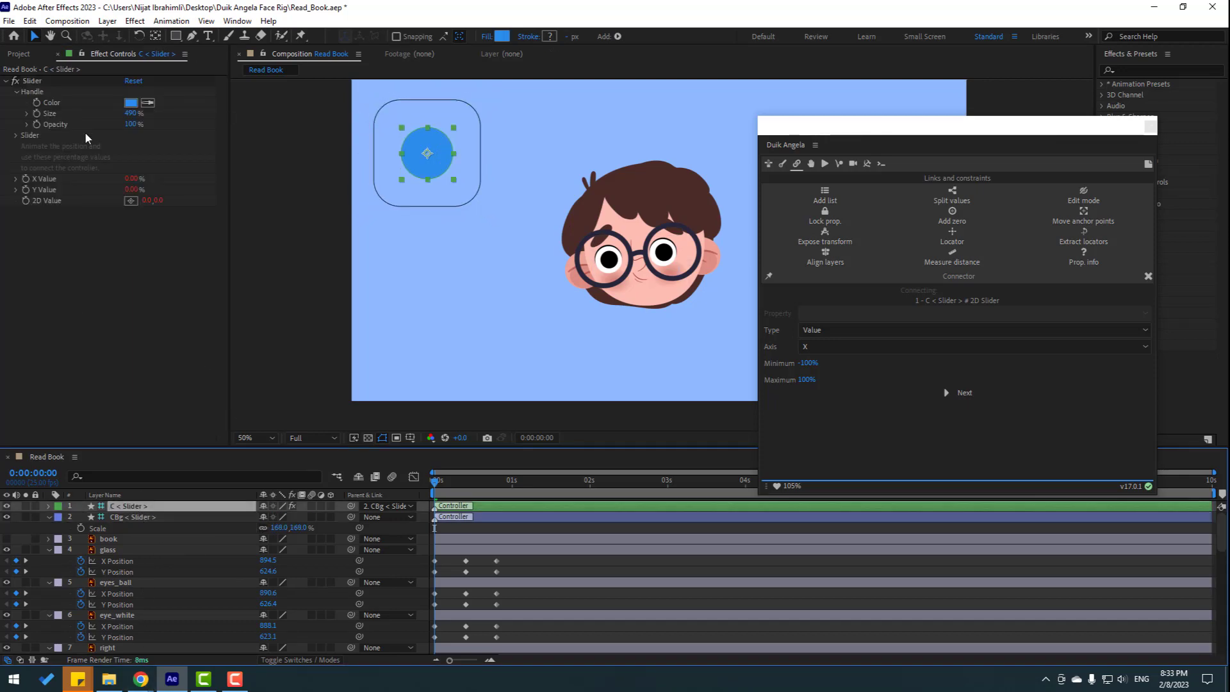
{"action": "left_click", "coordinate": [131, 103]}
{"action": "left_click_drag", "start_coordinate": [632, 459], "coordinate": [633, 430]}
{"action": "left_click", "coordinate": [588, 438]}
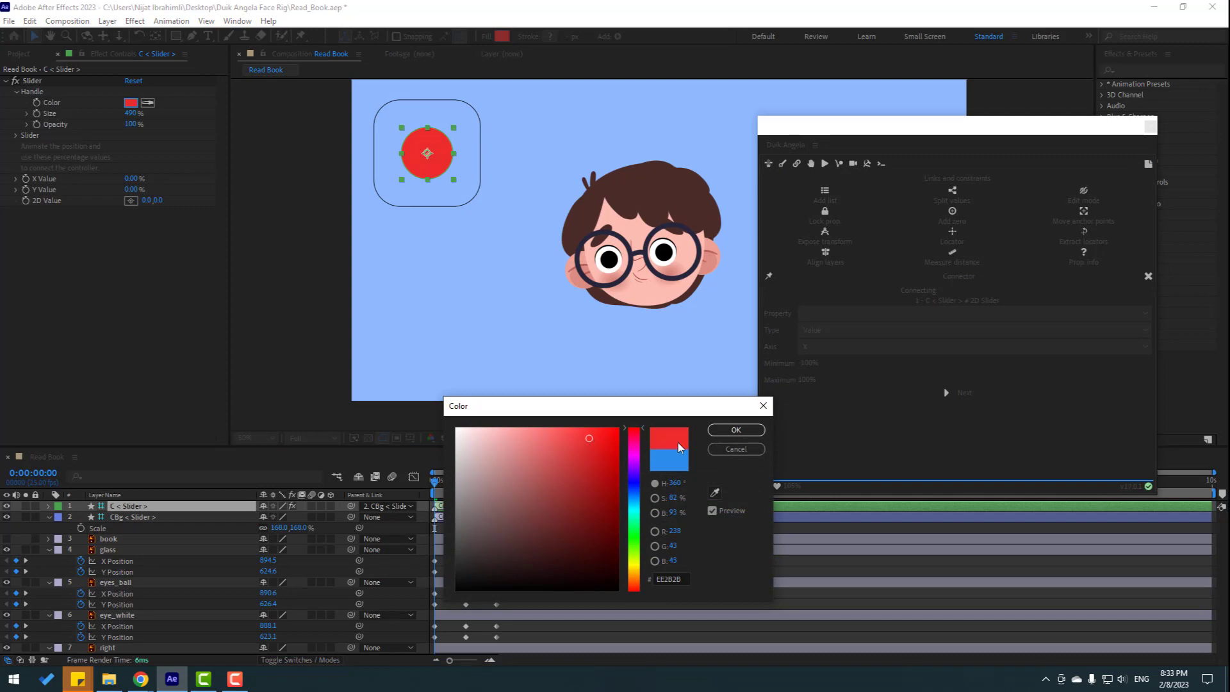
{"action": "left_click", "coordinate": [718, 432]}
Step: Set the slider handle's color to white
{"action": "left_click", "coordinate": [131, 103]}
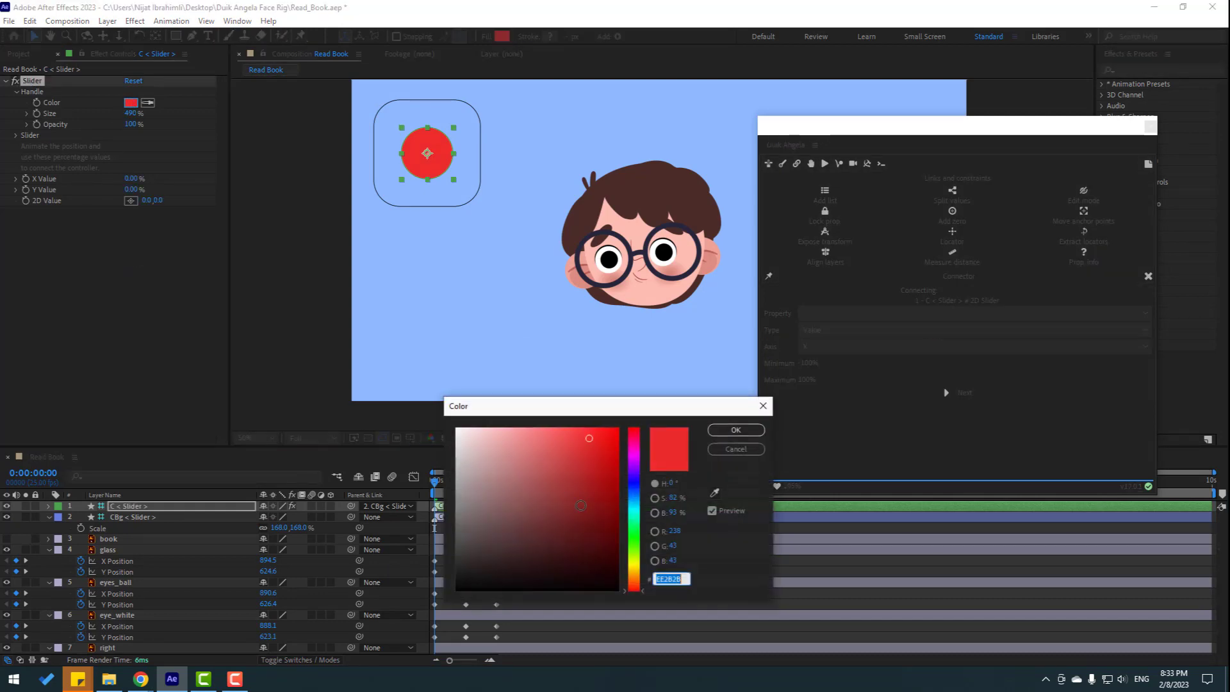
{"action": "left_click", "coordinate": [456, 434]}
{"action": "left_click", "coordinate": [723, 430]}
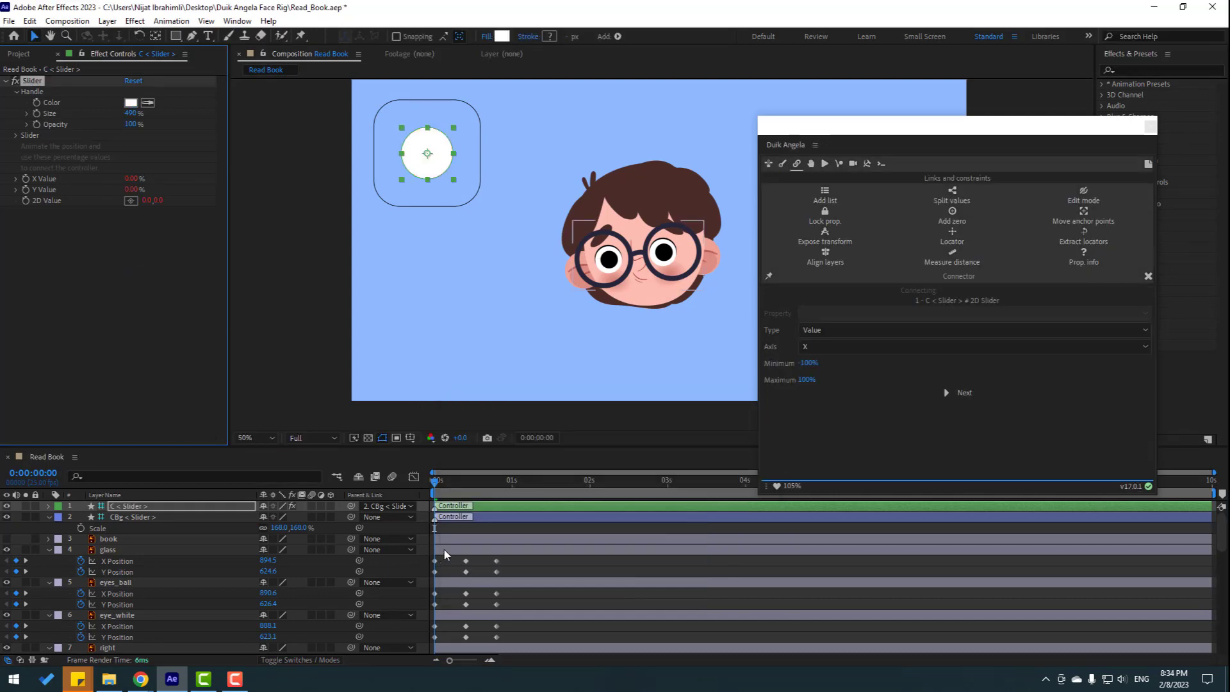
Step: Select all X Position keyframes of the glass, eyes_ball, eye_white and right layers
{"action": "left_click", "coordinate": [129, 562]}
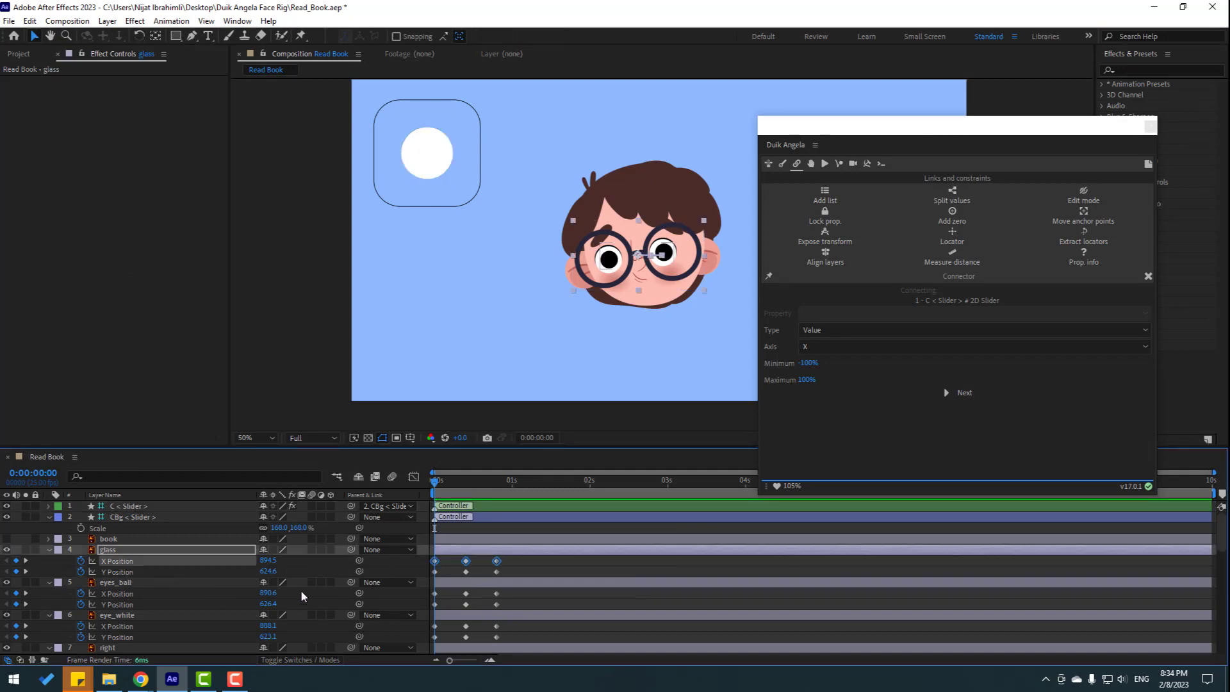
{"action": "left_click", "coordinate": [505, 566]}
{"action": "left_click", "coordinate": [194, 561]}
{"action": "left_click_drag", "start_coordinate": [491, 448], "coordinate": [492, 421]}
{"action": "scroll", "coordinate": [532, 579], "scroll_direction": "down", "scroll_amount": 2}
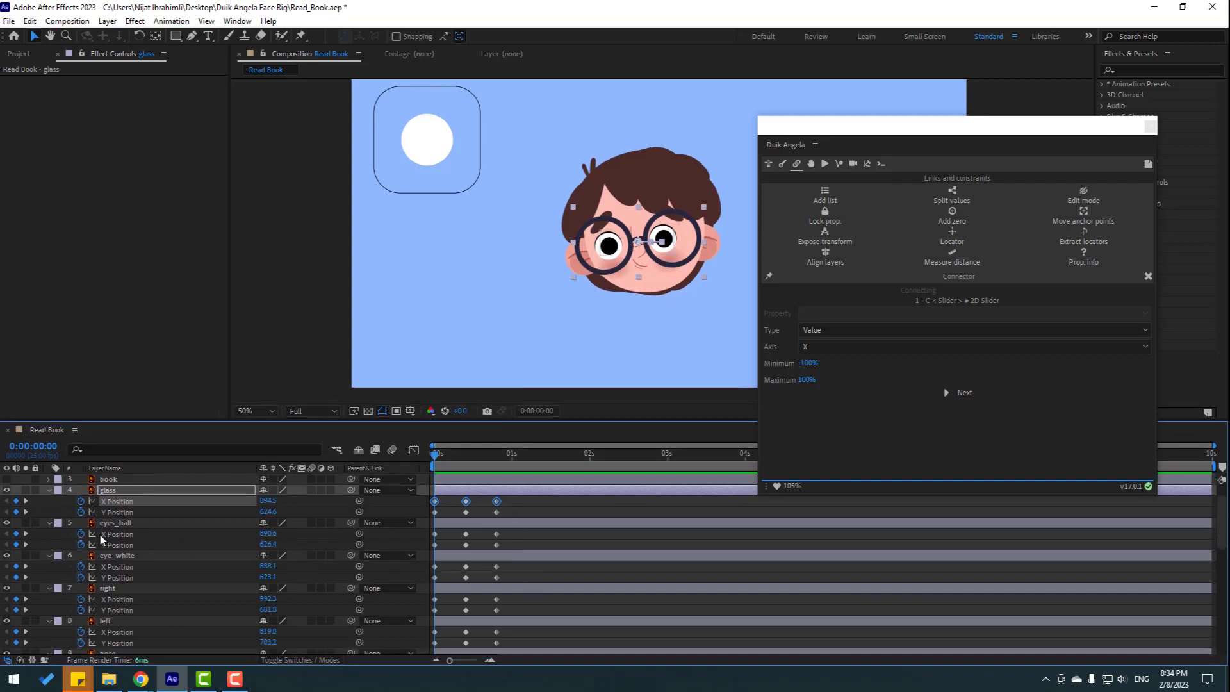
{"action": "left_click_drag", "start_coordinate": [509, 540], "coordinate": [410, 517]}
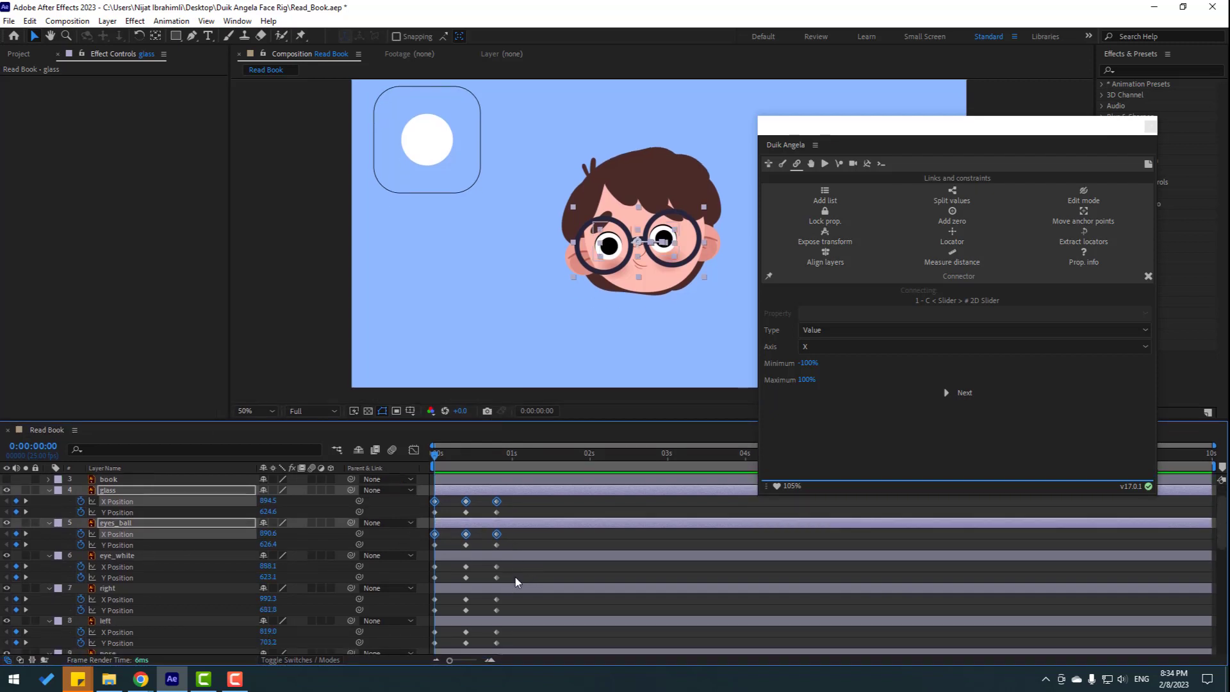
{"action": "left_click_drag", "start_coordinate": [503, 572], "coordinate": [413, 563]}
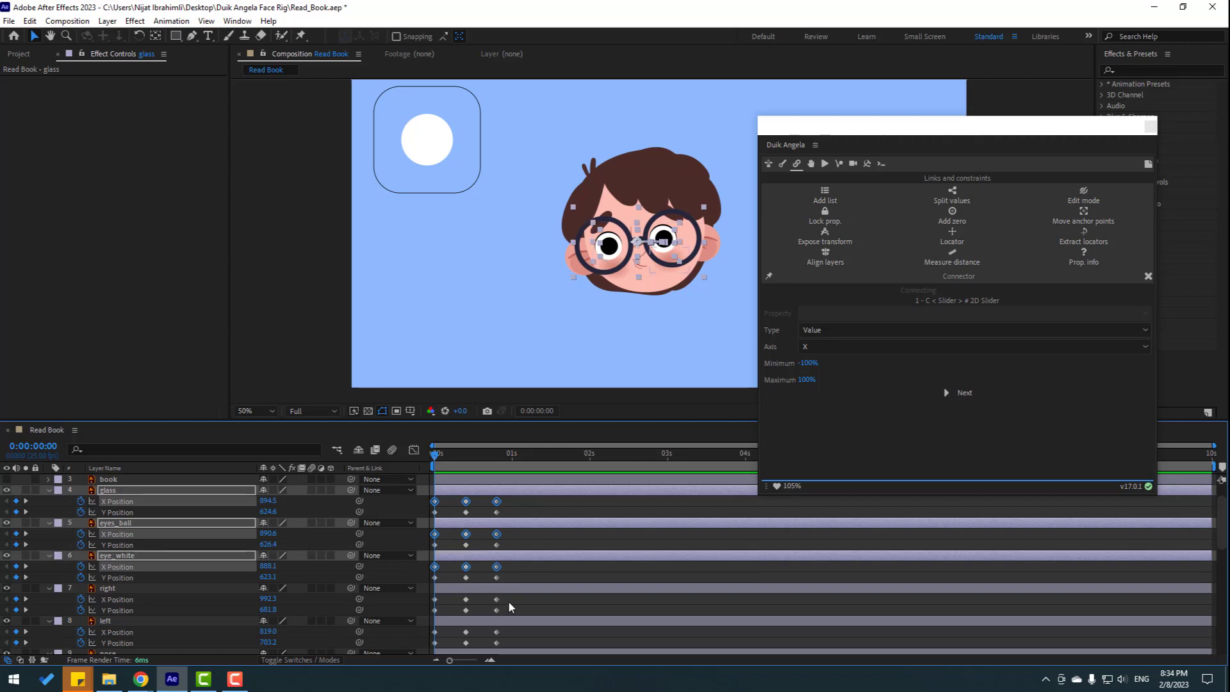
{"action": "left_click_drag", "start_coordinate": [509, 607], "coordinate": [407, 587]}
Step: Add the X Position keyframes of left, nose, mouth, eyebrow_right, eyebrow_left, hair_up and hair_3 to the selection
{"action": "scroll", "coordinate": [524, 619], "scroll_direction": "down", "scroll_amount": 2}
{"action": "mouse_move", "coordinate": [508, 603]}
{"action": "left_mouse_down"}
{"action": "mouse_move", "coordinate": [422, 591]}
{"action": "mouse_move", "coordinate": [504, 606]}
{"action": "left_mouse_up"}
{"action": "scroll", "coordinate": [510, 607], "scroll_direction": "down", "scroll_amount": 2}
{"action": "scroll", "coordinate": [506, 620], "scroll_direction": "down", "scroll_amount": 1}
{"action": "scroll", "coordinate": [510, 617], "scroll_direction": "down", "scroll_amount": 1}
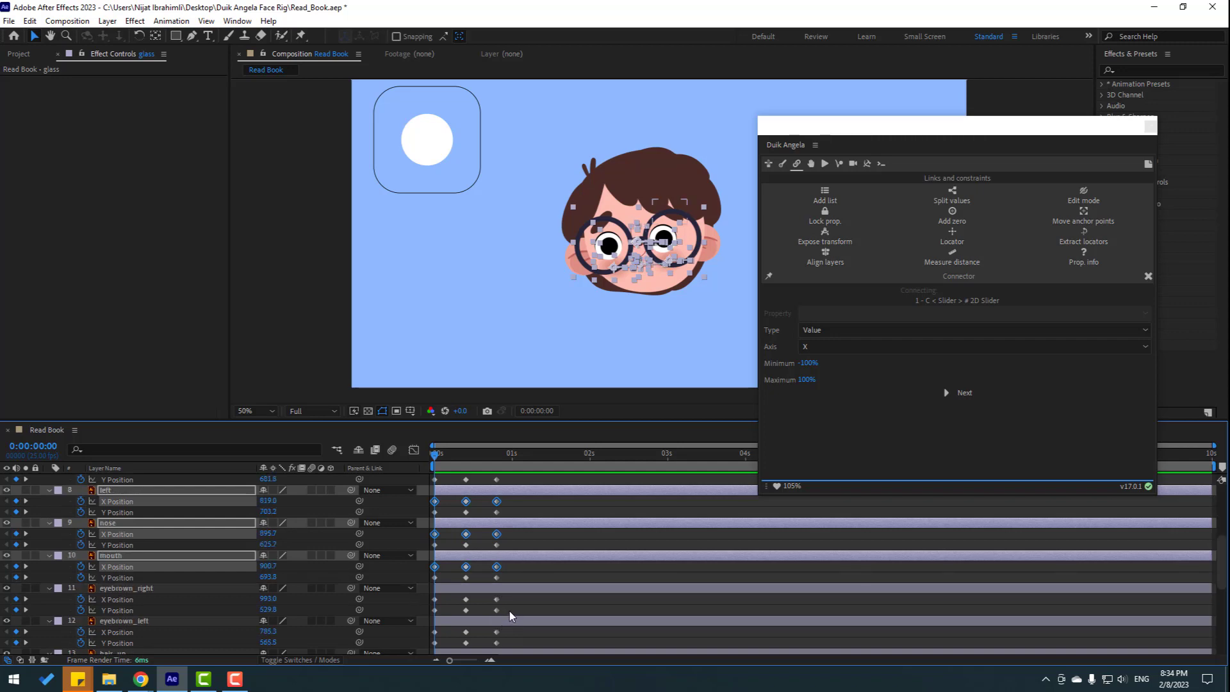
{"action": "left_click_drag", "start_coordinate": [423, 592], "coordinate": [426, 625]}
{"action": "scroll", "coordinate": [535, 624], "scroll_direction": "down", "scroll_amount": 2}
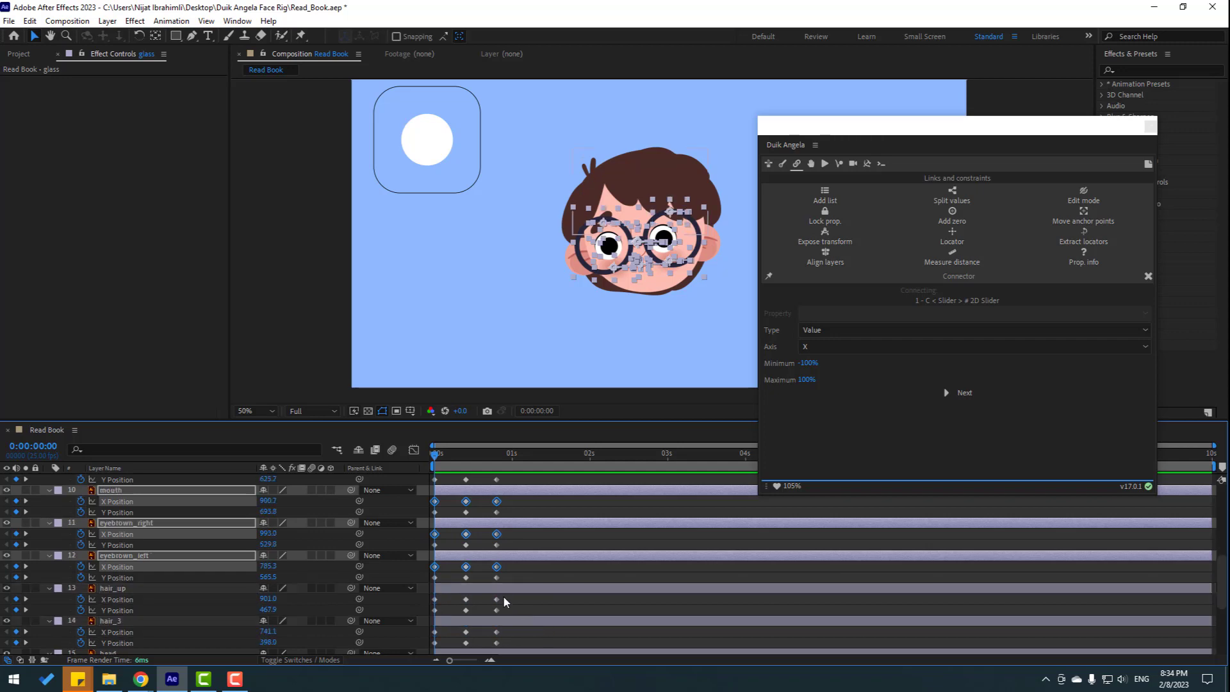
{"action": "left_click_drag", "start_coordinate": [505, 602], "coordinate": [426, 591]}
{"action": "left_click_drag", "start_coordinate": [508, 635], "coordinate": [426, 625]}
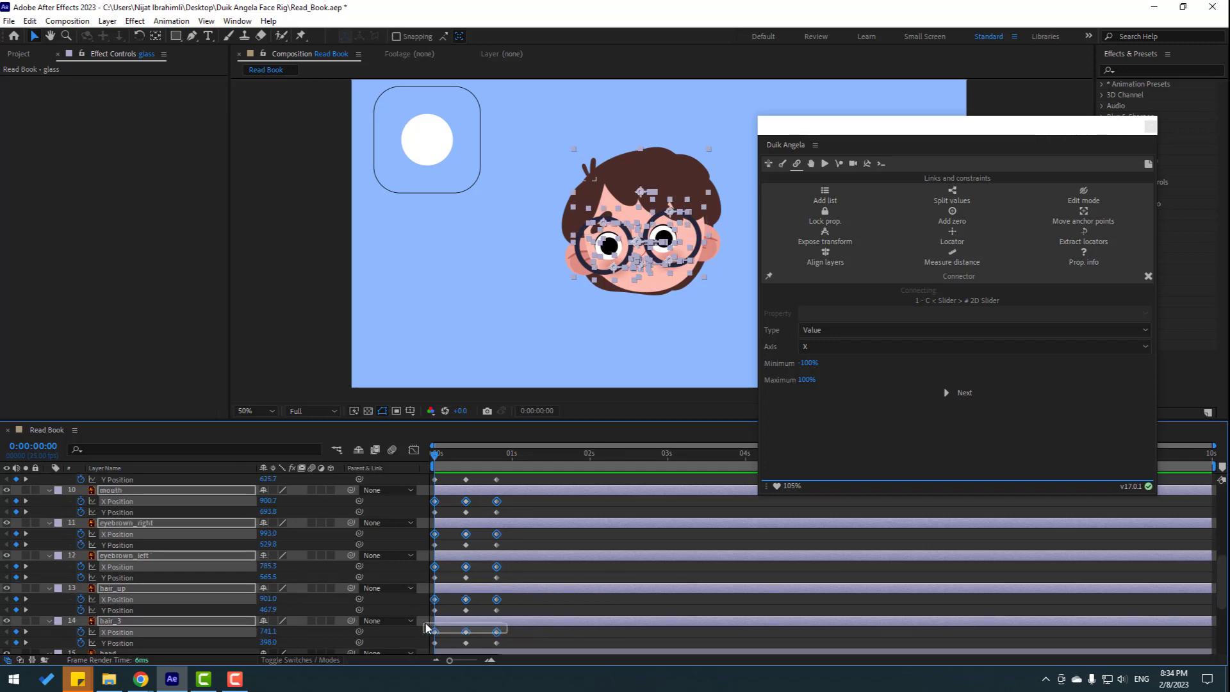
{"action": "scroll", "coordinate": [525, 627], "scroll_direction": "down", "scroll_amount": 2}
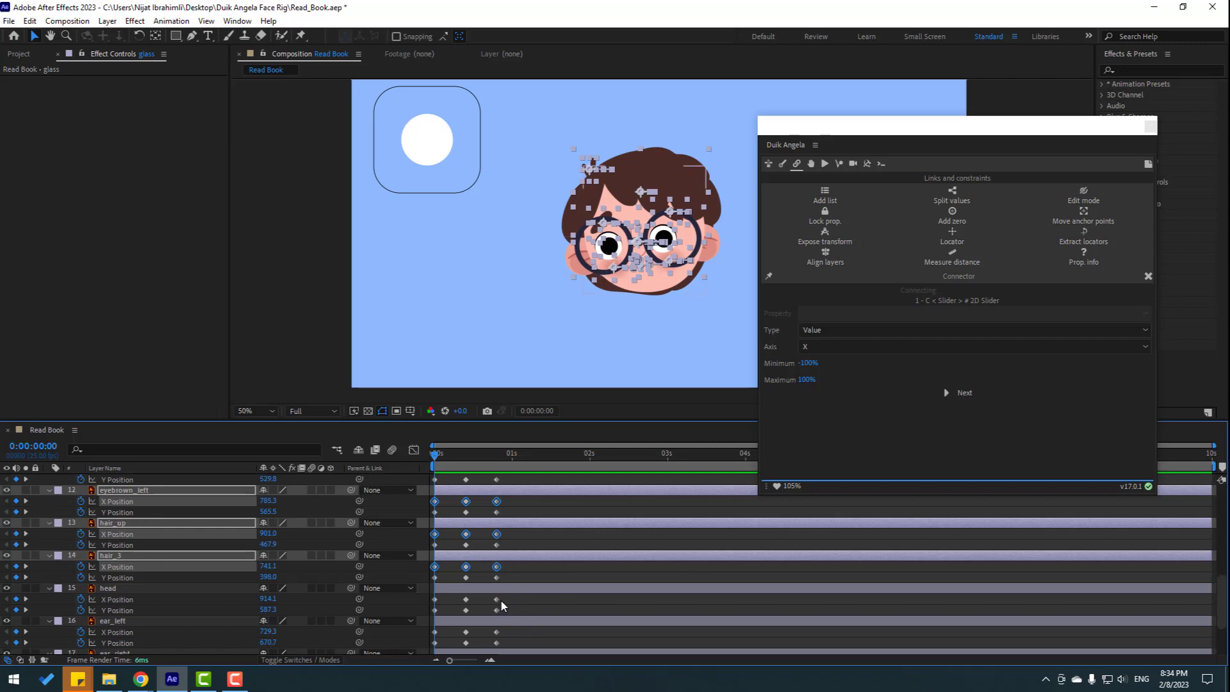
Step: Extend the selection with the X Position keyframes of head, ear_left, ear_right and hair_back
{"action": "left_click_drag", "start_coordinate": [503, 605], "coordinate": [423, 593]}
{"action": "scroll", "coordinate": [503, 609], "scroll_direction": "down", "scroll_amount": 1}
{"action": "left_click_drag", "start_coordinate": [504, 603], "coordinate": [424, 593]}
{"action": "scroll", "coordinate": [506, 607], "scroll_direction": "down", "scroll_amount": 1}
{"action": "left_click_drag", "start_coordinate": [513, 609], "coordinate": [422, 593]}
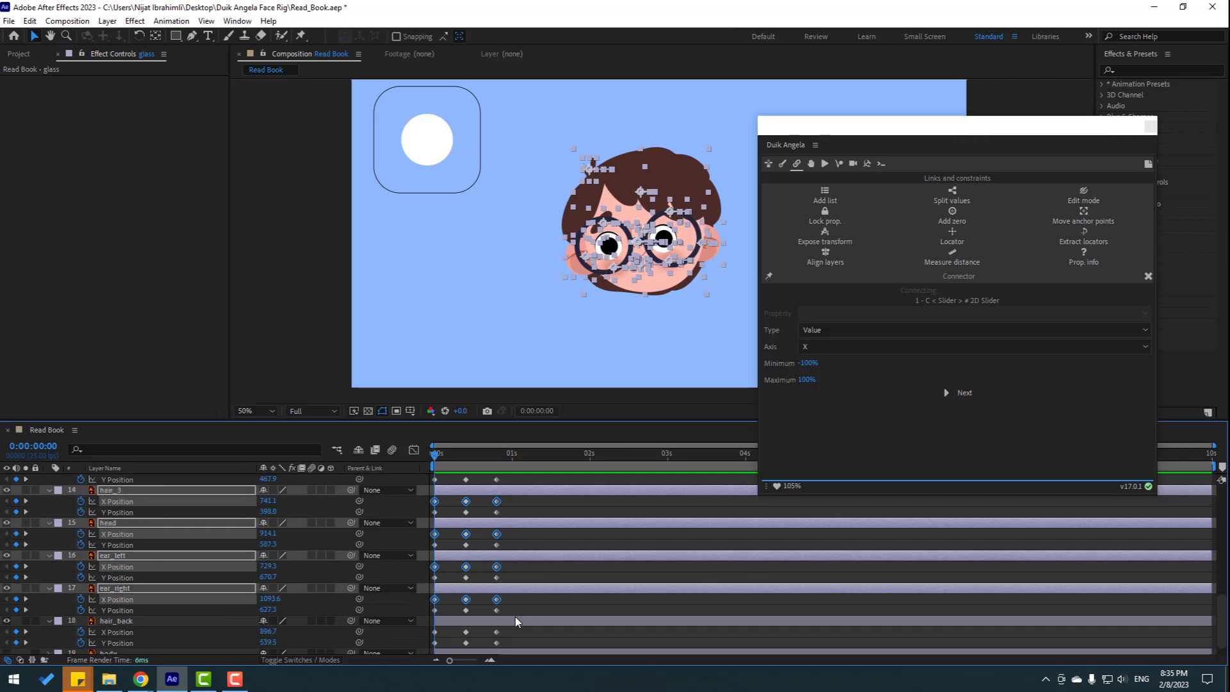
{"action": "scroll", "coordinate": [515, 621], "scroll_direction": "down", "scroll_amount": 1}
{"action": "left_click_drag", "start_coordinate": [506, 617], "coordinate": [422, 610]}
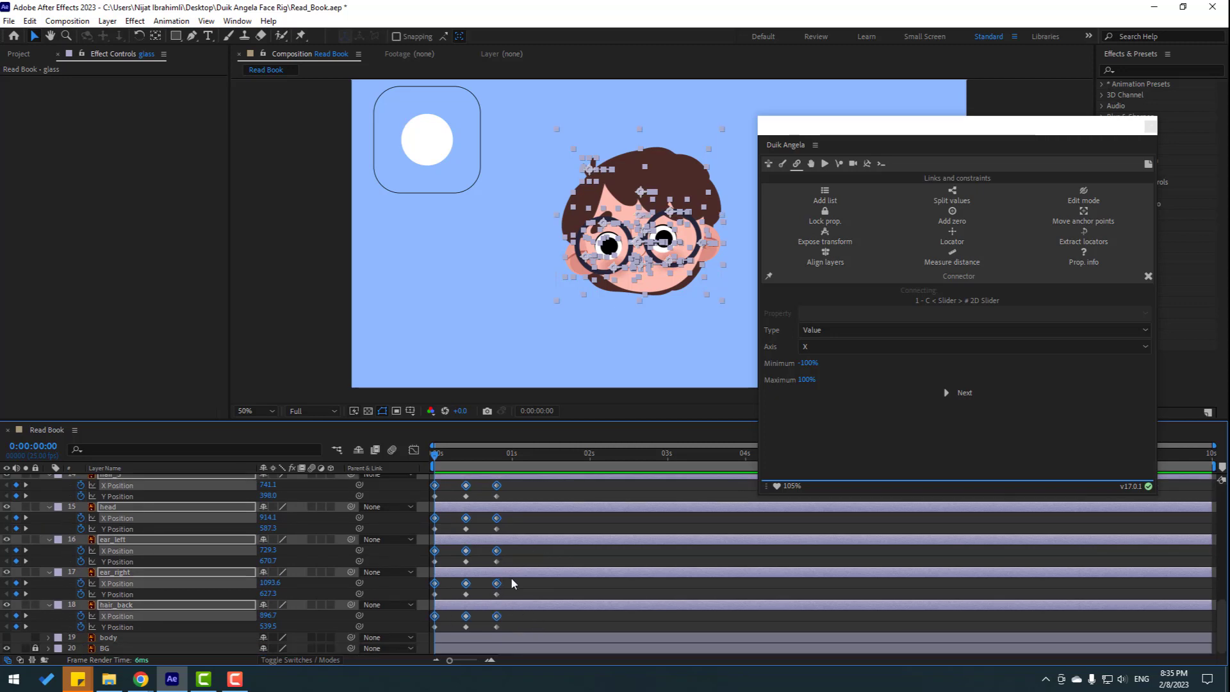
Step: Connect the selected X Position properties to the 2D Slider by Value on axis X, -100% to 100%, and test the slider handle
{"action": "scroll", "coordinate": [506, 583], "scroll_direction": "up", "scroll_amount": 10}
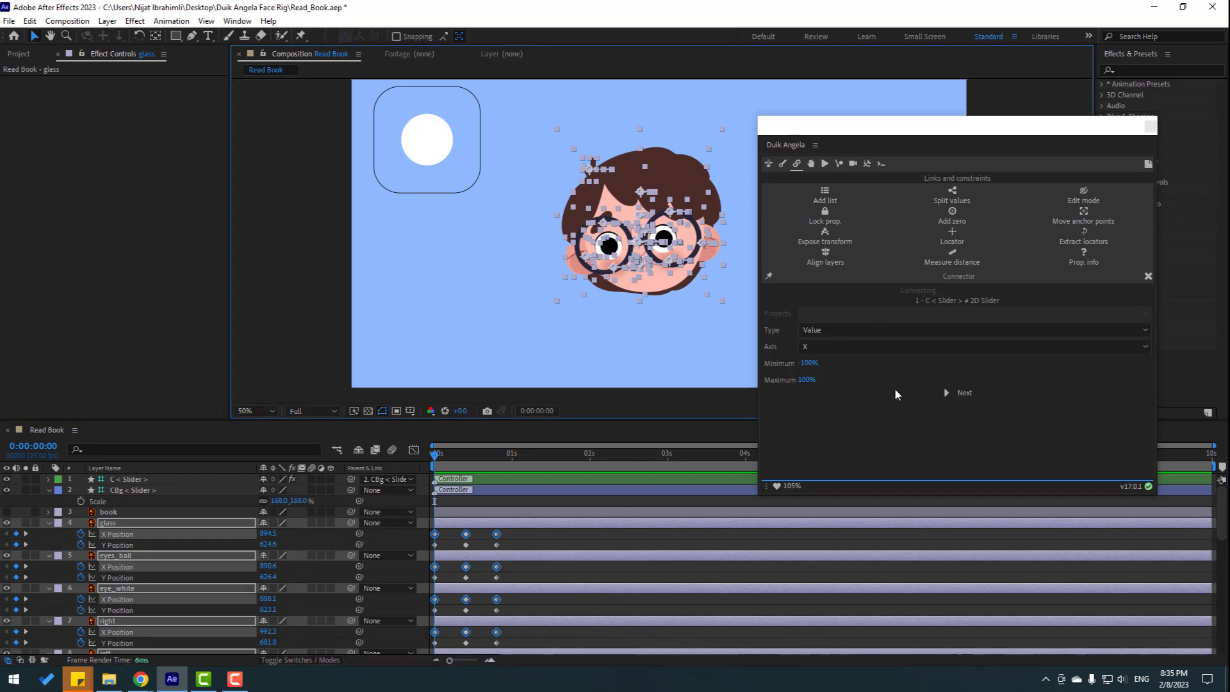
{"action": "left_click", "coordinate": [855, 331]}
{"action": "left_click", "coordinate": [828, 347]}
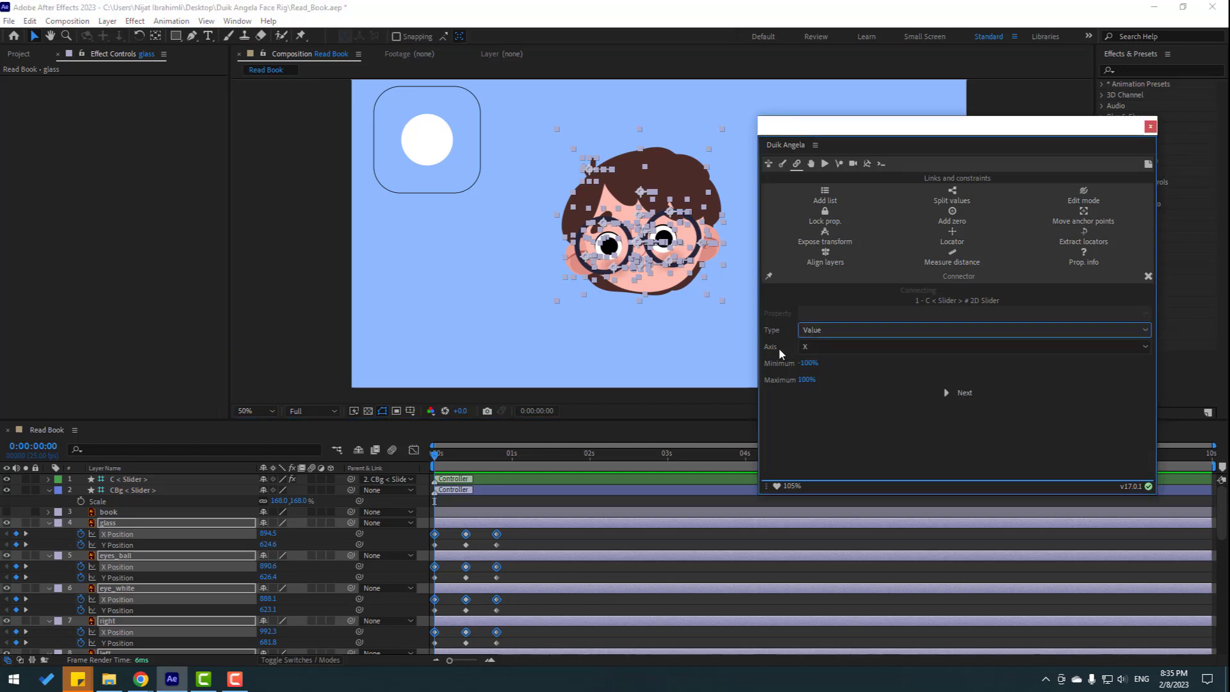
{"action": "left_click", "coordinate": [828, 348]}
{"action": "left_click", "coordinate": [809, 363]}
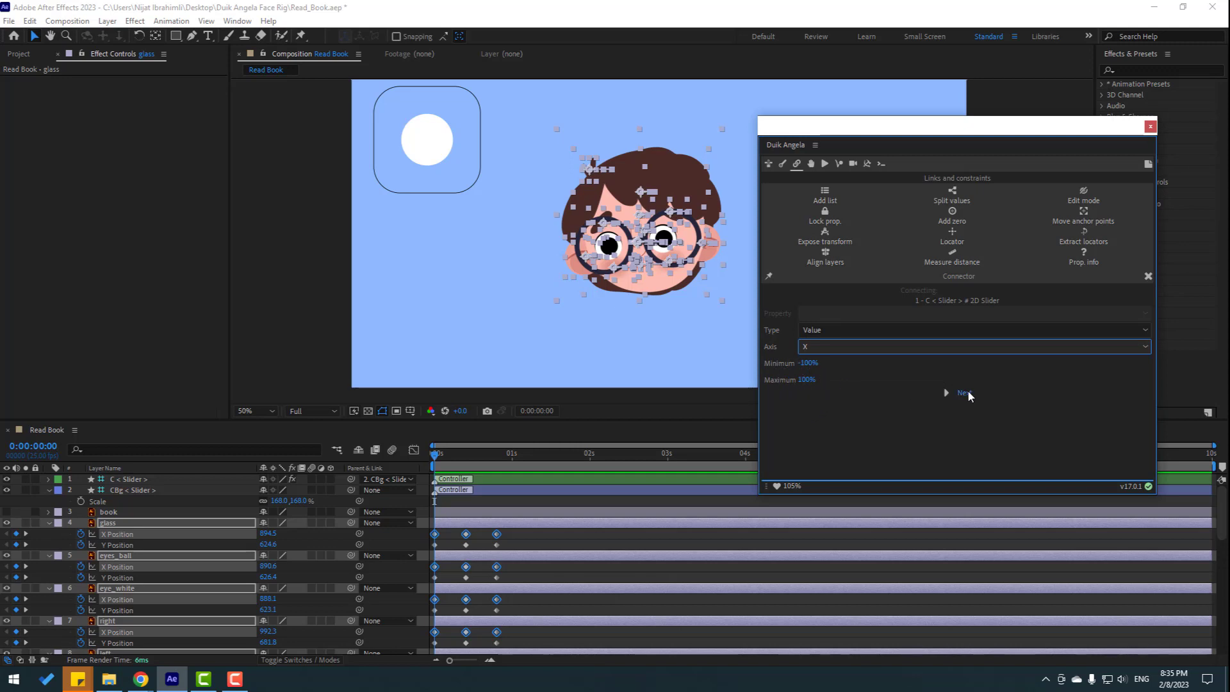
{"action": "left_click", "coordinate": [964, 393]}
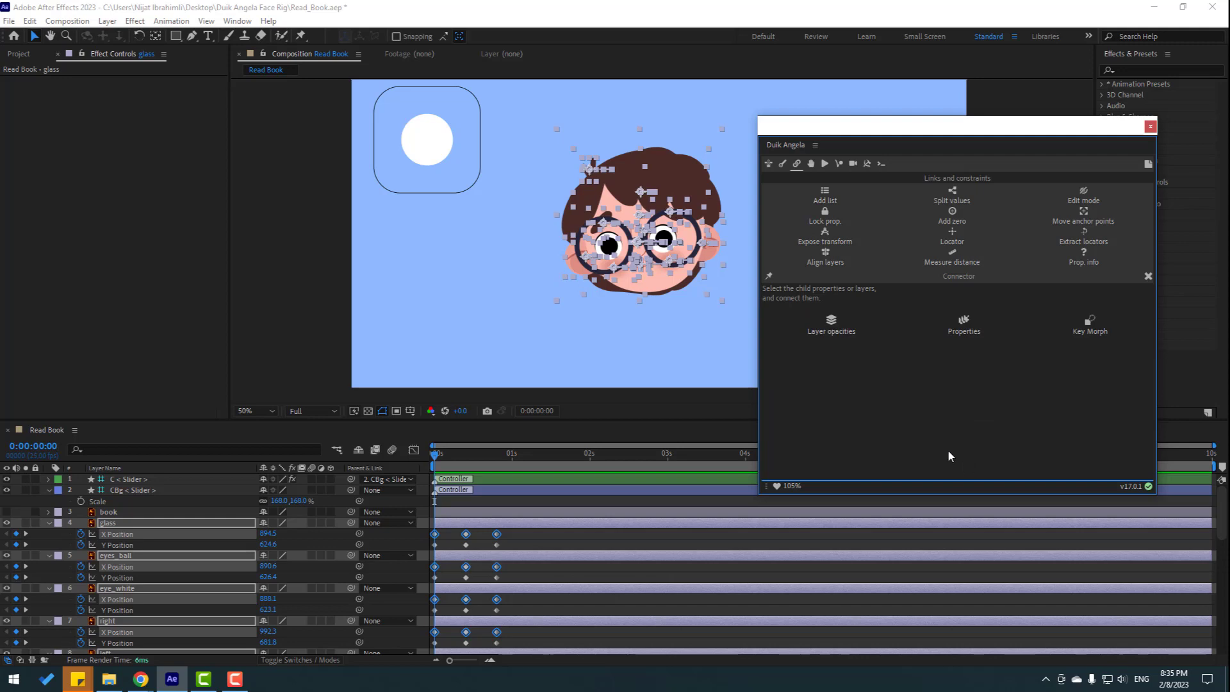
{"action": "left_click", "coordinate": [964, 329]}
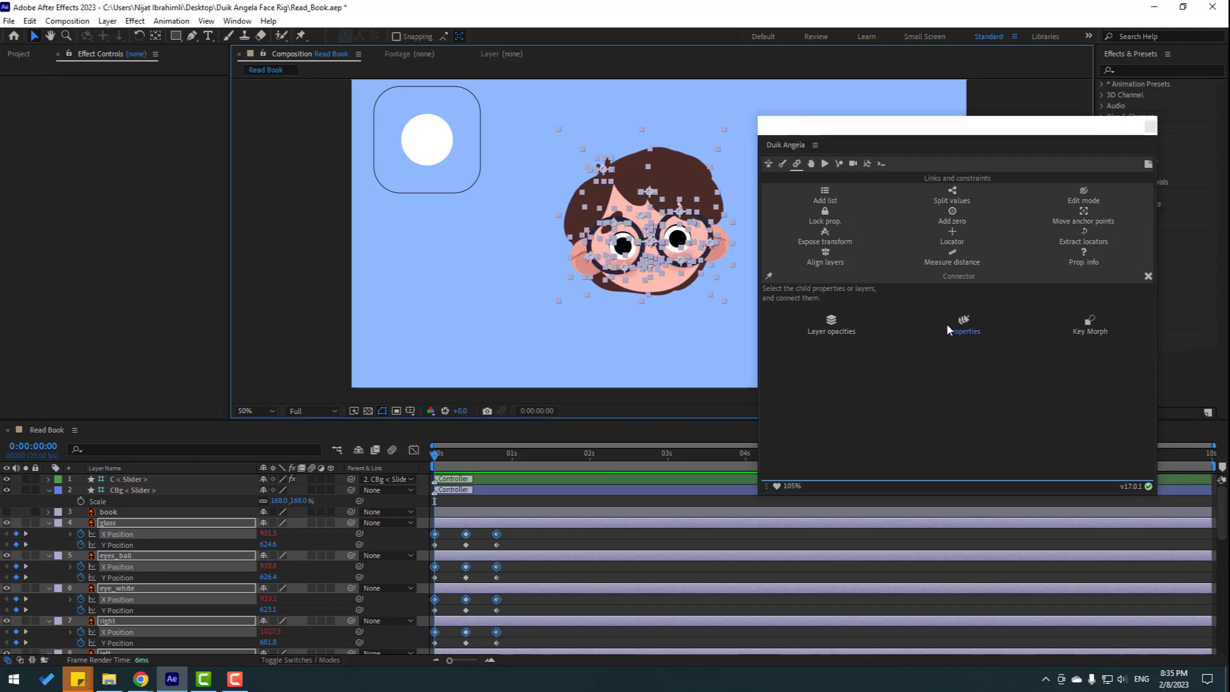
{"action": "left_click", "coordinate": [430, 150]}
{"action": "mouse_move", "coordinate": [439, 152]}
{"action": "left_mouse_down"}
{"action": "mouse_move", "coordinate": [405, 146]}
{"action": "mouse_move", "coordinate": [466, 151]}
{"action": "mouse_move", "coordinate": [391, 149]}
{"action": "mouse_move", "coordinate": [470, 146]}
{"action": "mouse_move", "coordinate": [407, 147]}
{"action": "mouse_move", "coordinate": [464, 150]}
{"action": "mouse_move", "coordinate": [451, 149]}
{"action": "left_mouse_up"}
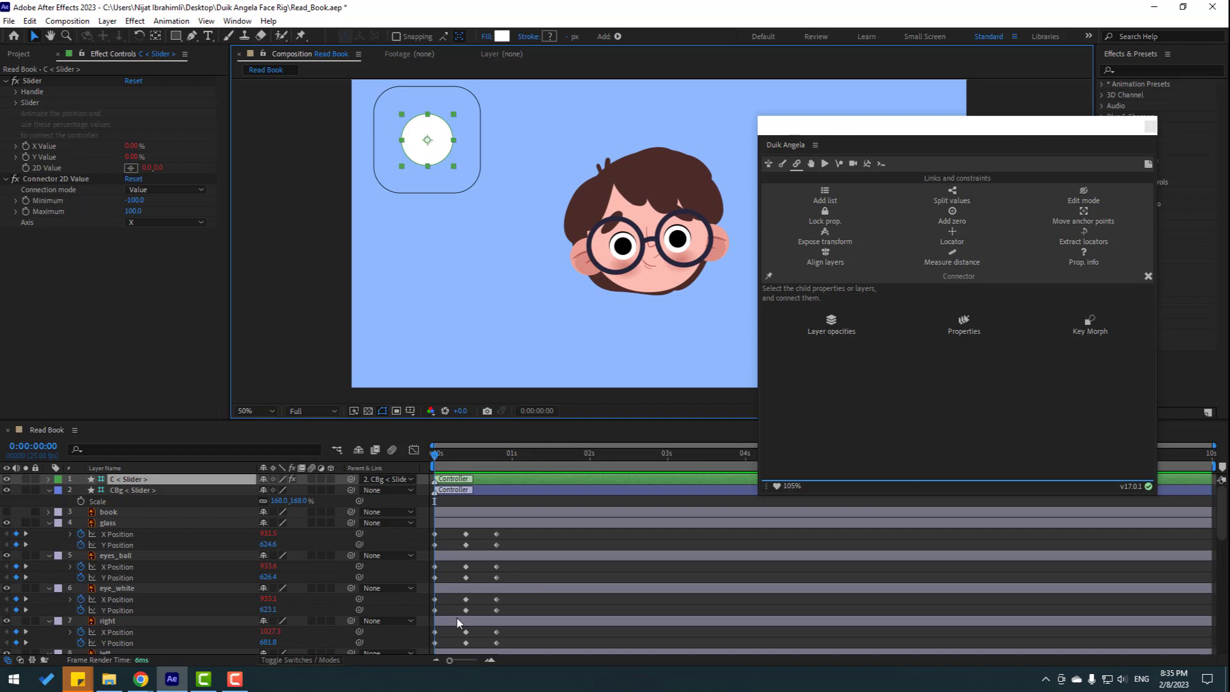
Step: At 0:00:00:00, set the Y Position keyframe of glass to 588.6 and of eyes_ball to 595.4
{"action": "left_click", "coordinate": [160, 523]}
{"action": "scroll", "coordinate": [643, 288], "scroll_direction": "up", "scroll_amount": 4}
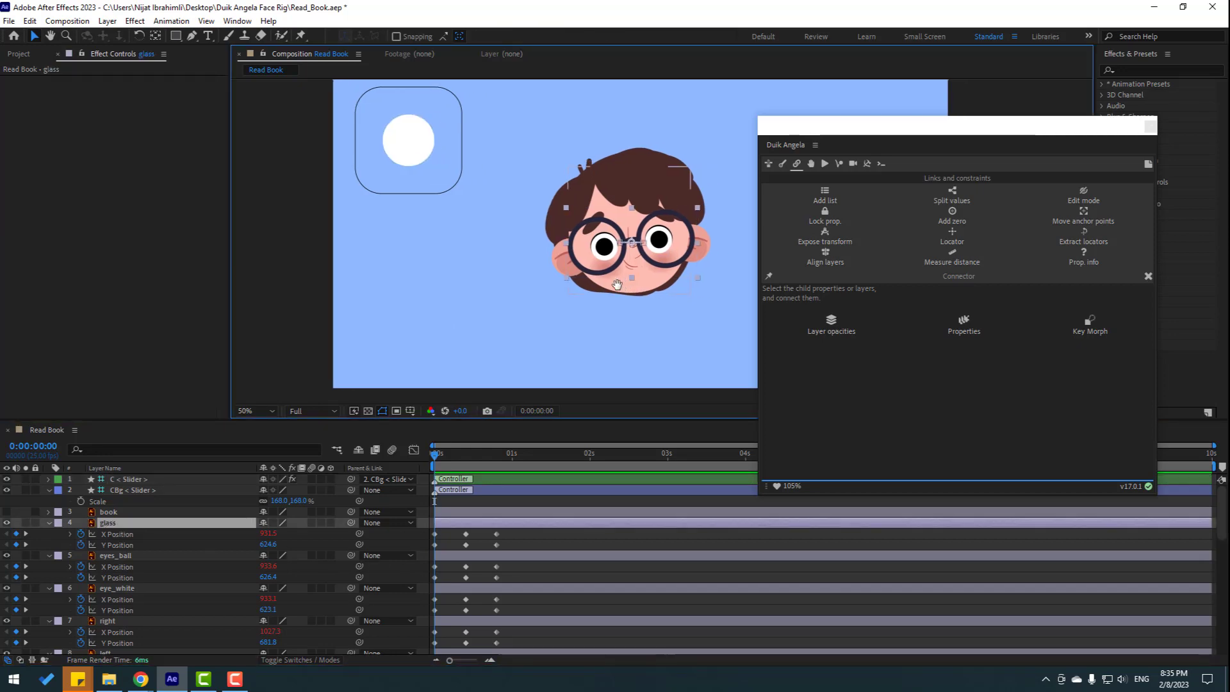
{"action": "scroll", "coordinate": [643, 289], "scroll_direction": "down", "scroll_amount": 1}
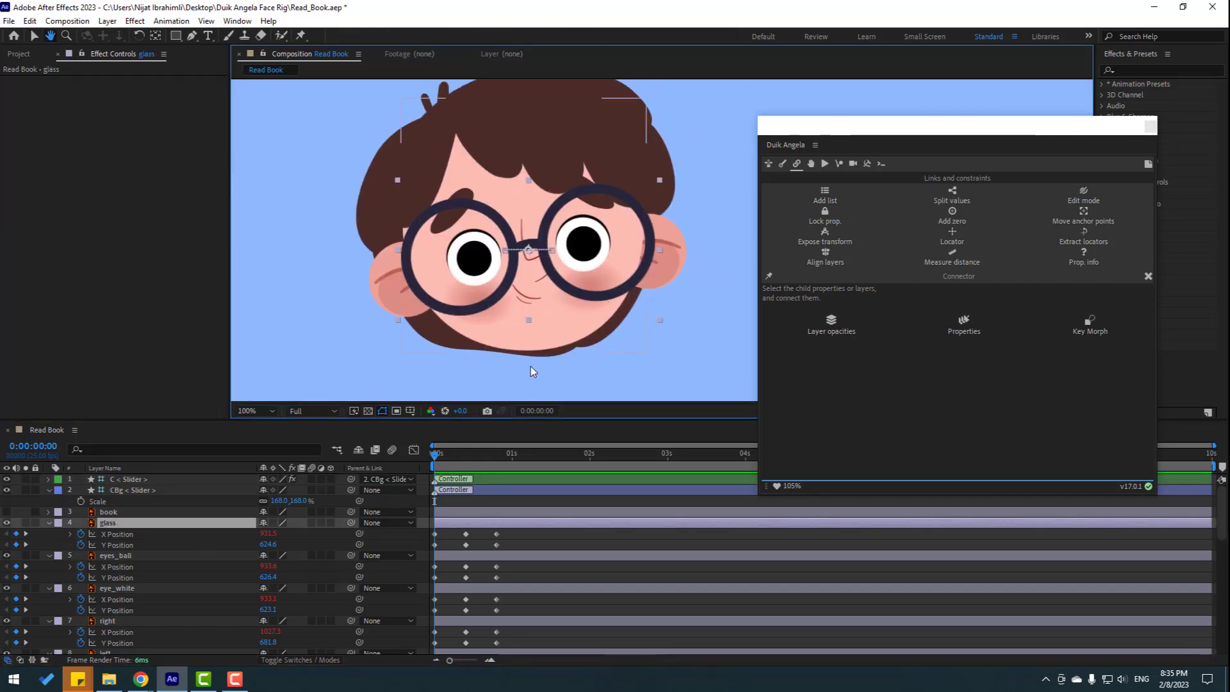
{"action": "left_click", "coordinate": [435, 545]}
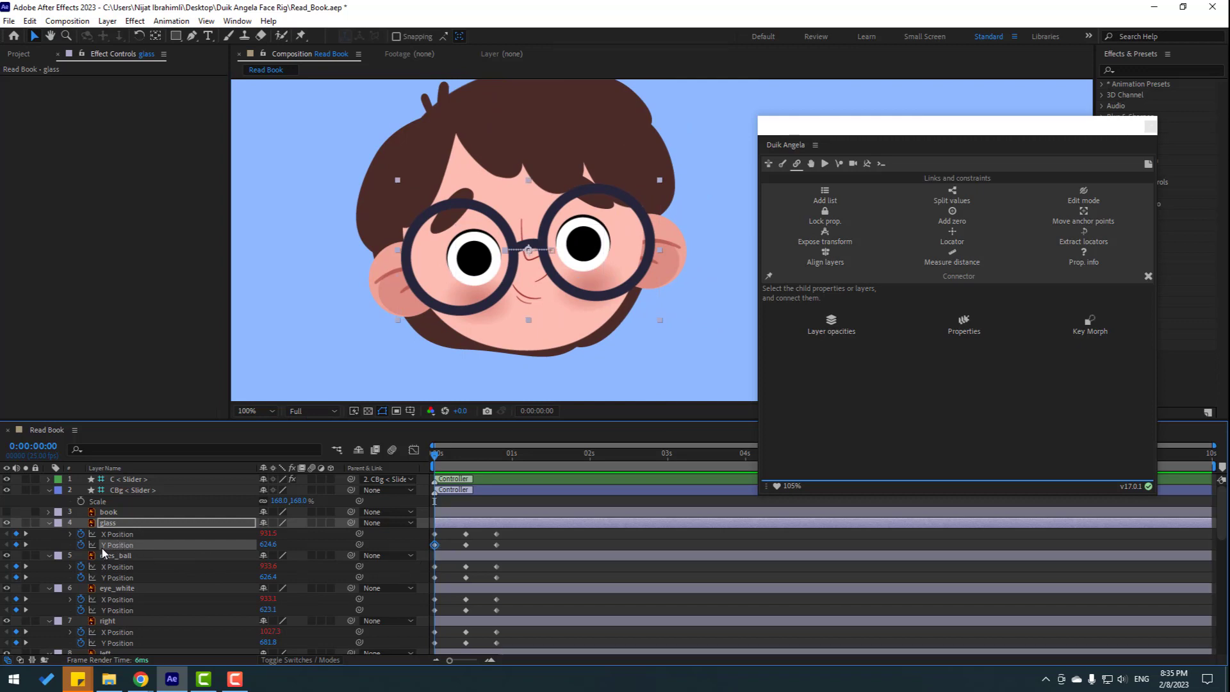
{"action": "left_click_drag", "start_coordinate": [268, 544], "coordinate": [239, 533]}
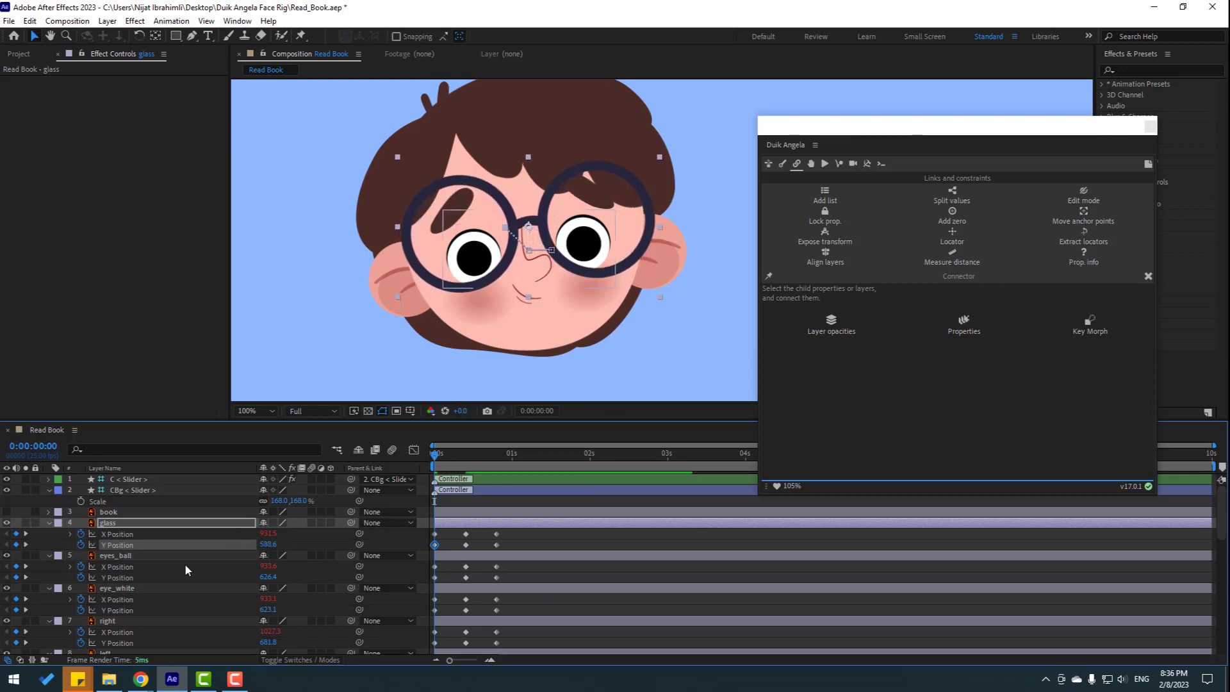
{"action": "left_click", "coordinate": [448, 558]}
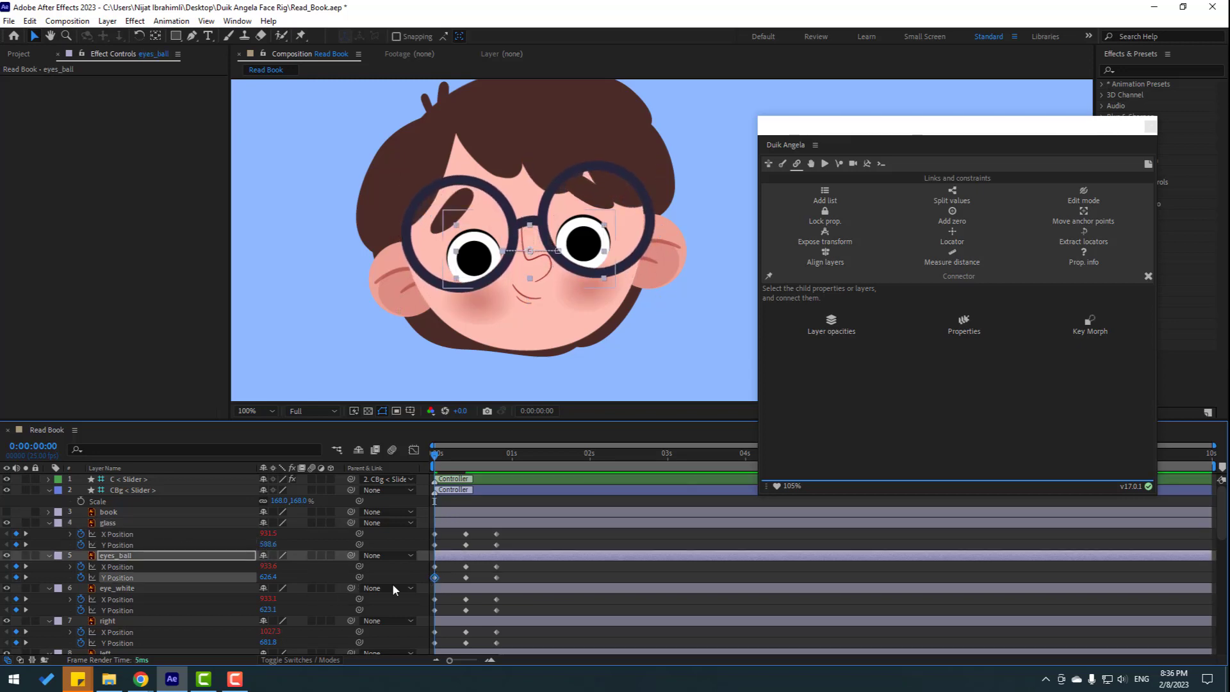
{"action": "left_click_drag", "start_coordinate": [268, 577], "coordinate": [250, 577]}
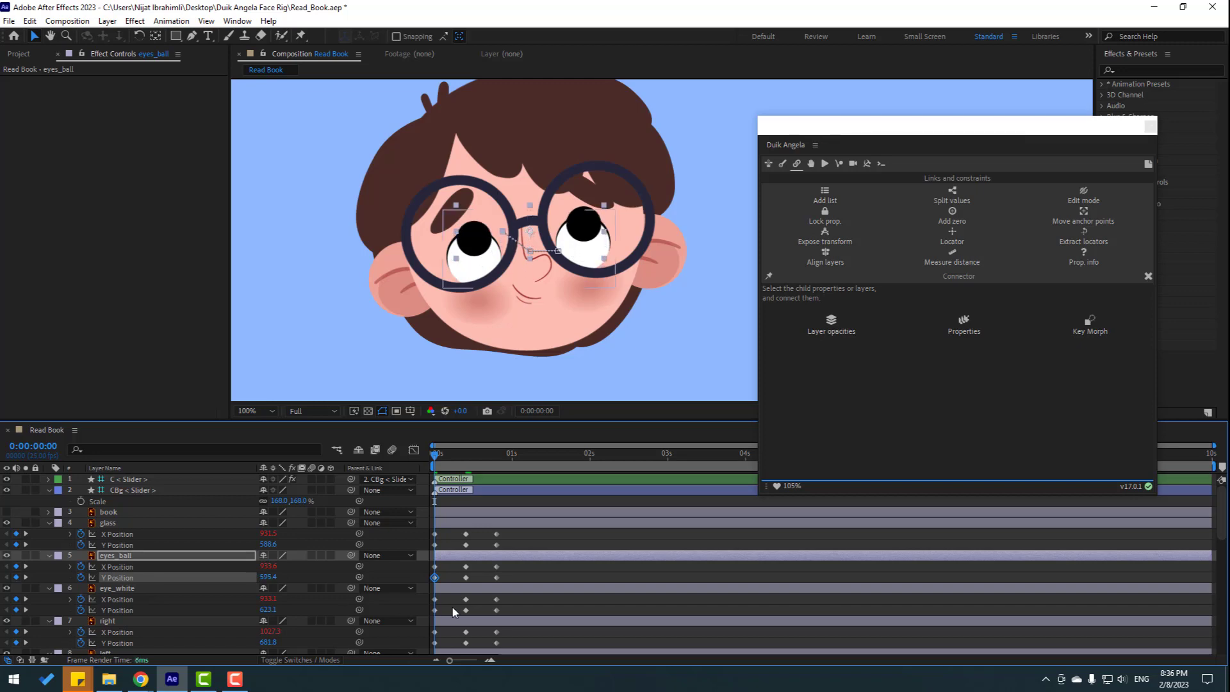
Step: Set the first Y Position keyframe of eye_white to 584.1 and of eyes_ball to 573.4
{"action": "left_click", "coordinate": [419, 623]}
{"action": "left_click", "coordinate": [423, 588]}
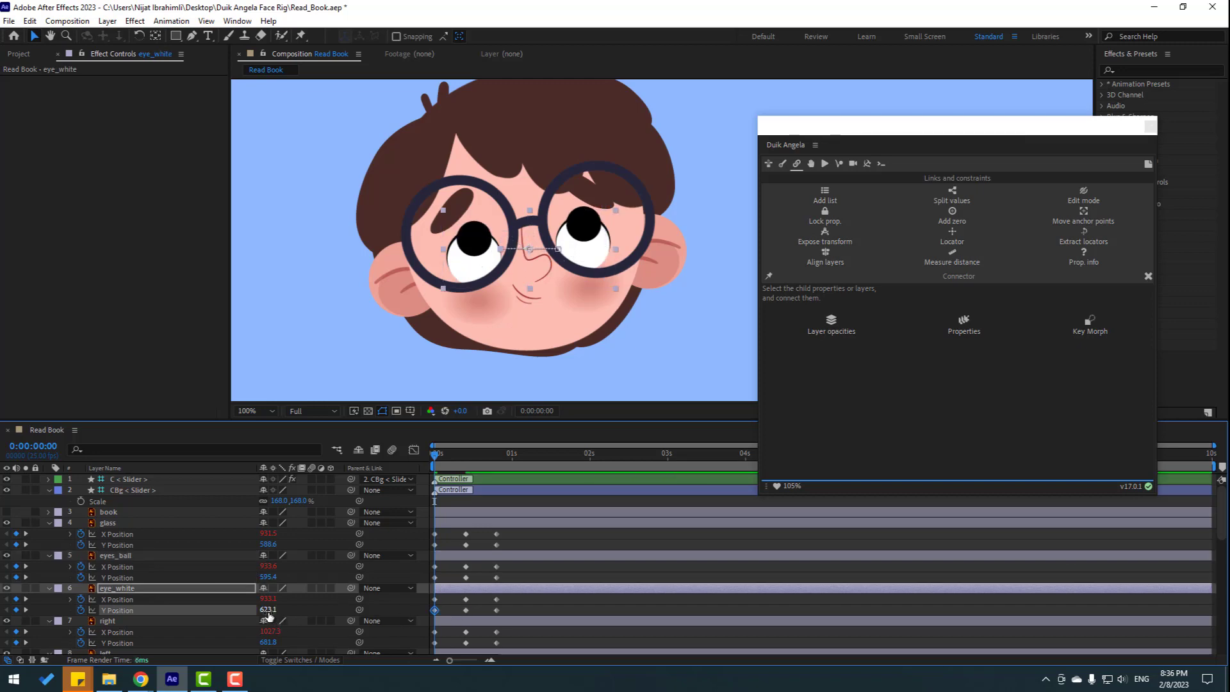
{"action": "left_click_drag", "start_coordinate": [268, 610], "coordinate": [240, 608]}
{"action": "left_click", "coordinate": [253, 577]}
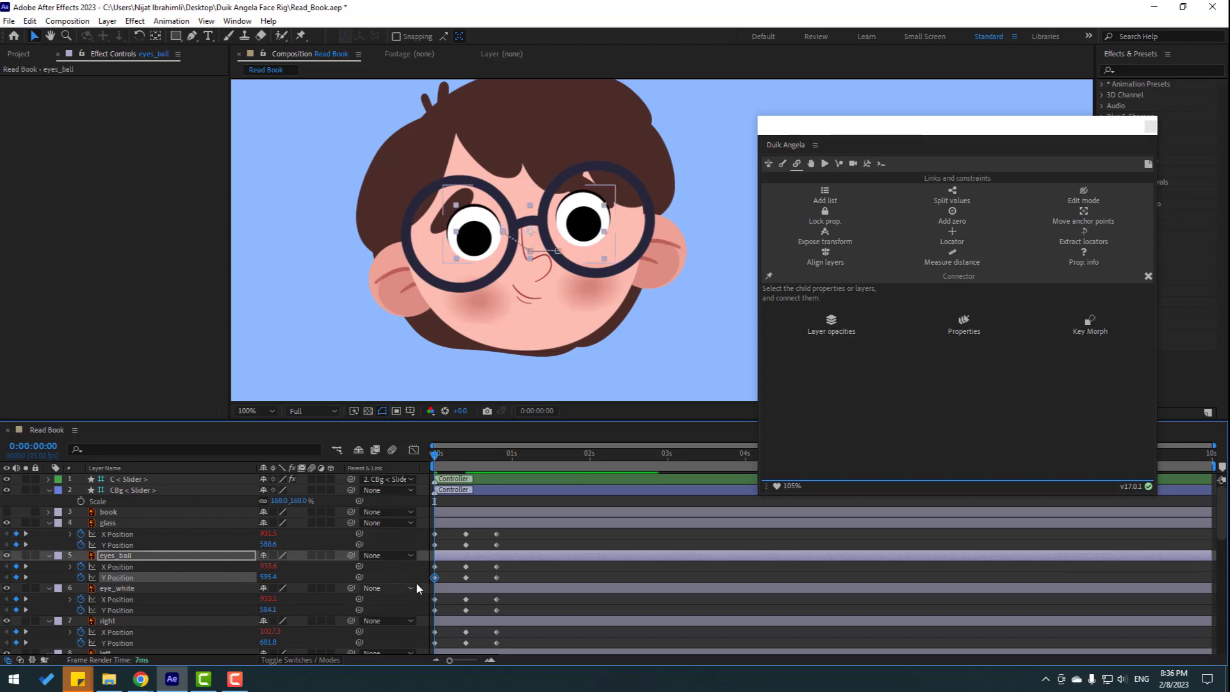
{"action": "left_click_drag", "start_coordinate": [263, 576], "coordinate": [250, 577]}
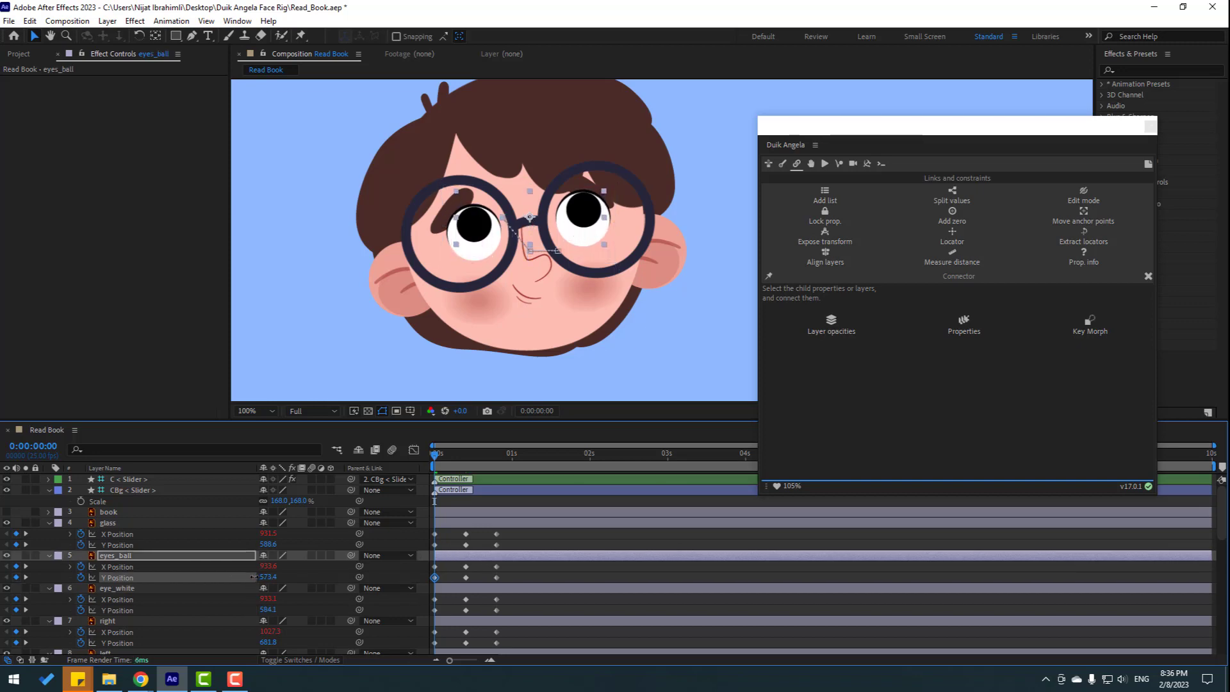
{"action": "scroll", "coordinate": [508, 621], "scroll_direction": "down", "scroll_amount": 1}
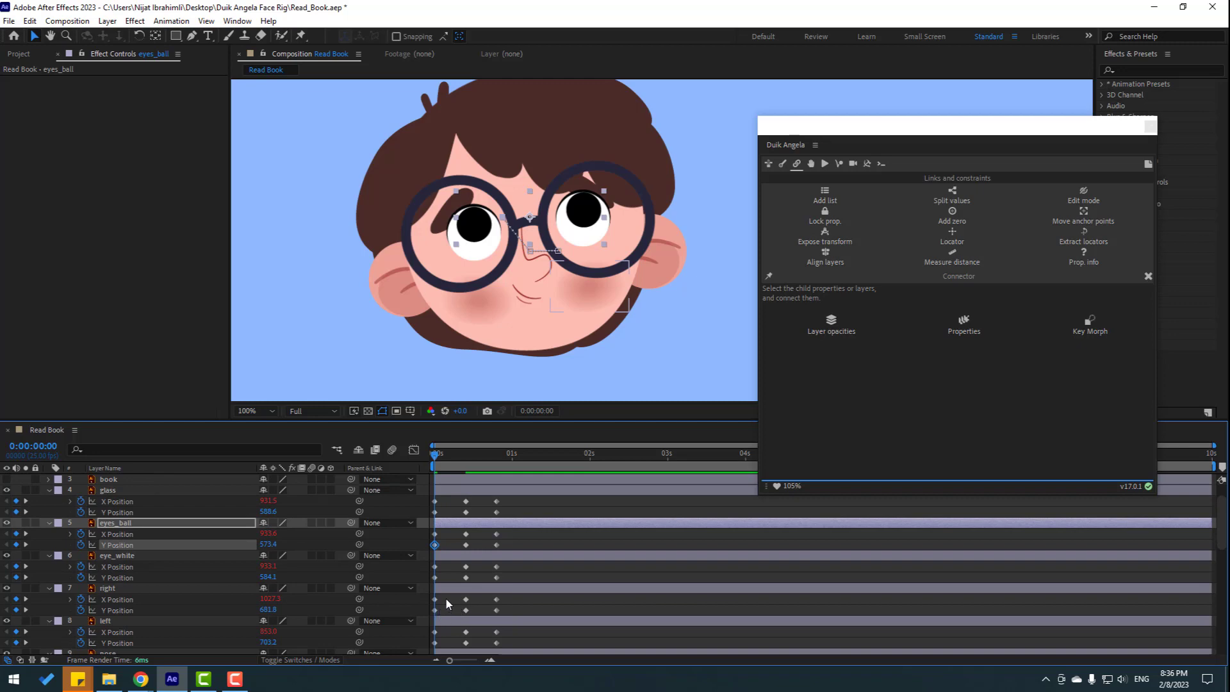
Step: At 0:00:00:00, set the Y Position keyframe of the right cheek layer to 656.8 and of left to 676.2
{"action": "left_click", "coordinate": [457, 590]}
{"action": "left_click", "coordinate": [192, 610]}
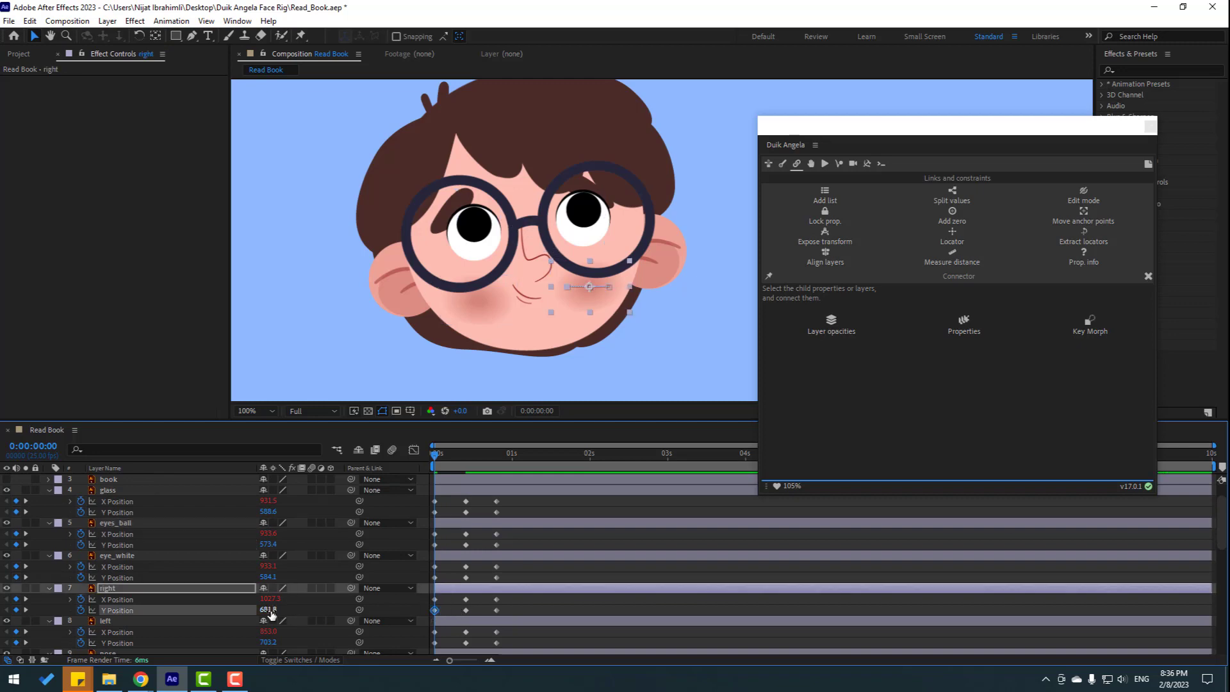
{"action": "left_click_drag", "start_coordinate": [271, 613], "coordinate": [256, 613]}
{"action": "scroll", "coordinate": [436, 615], "scroll_direction": "down", "scroll_amount": 1}
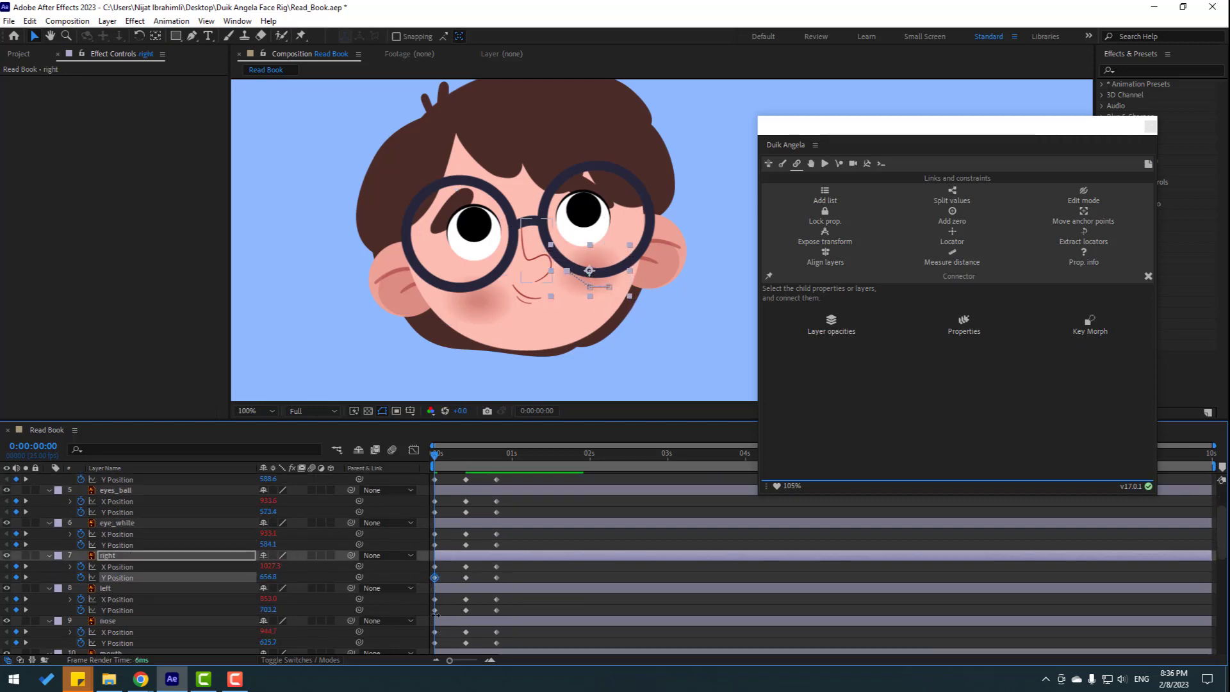
{"action": "left_click", "coordinate": [435, 610]}
{"action": "left_click_drag", "start_coordinate": [268, 610], "coordinate": [252, 610]}
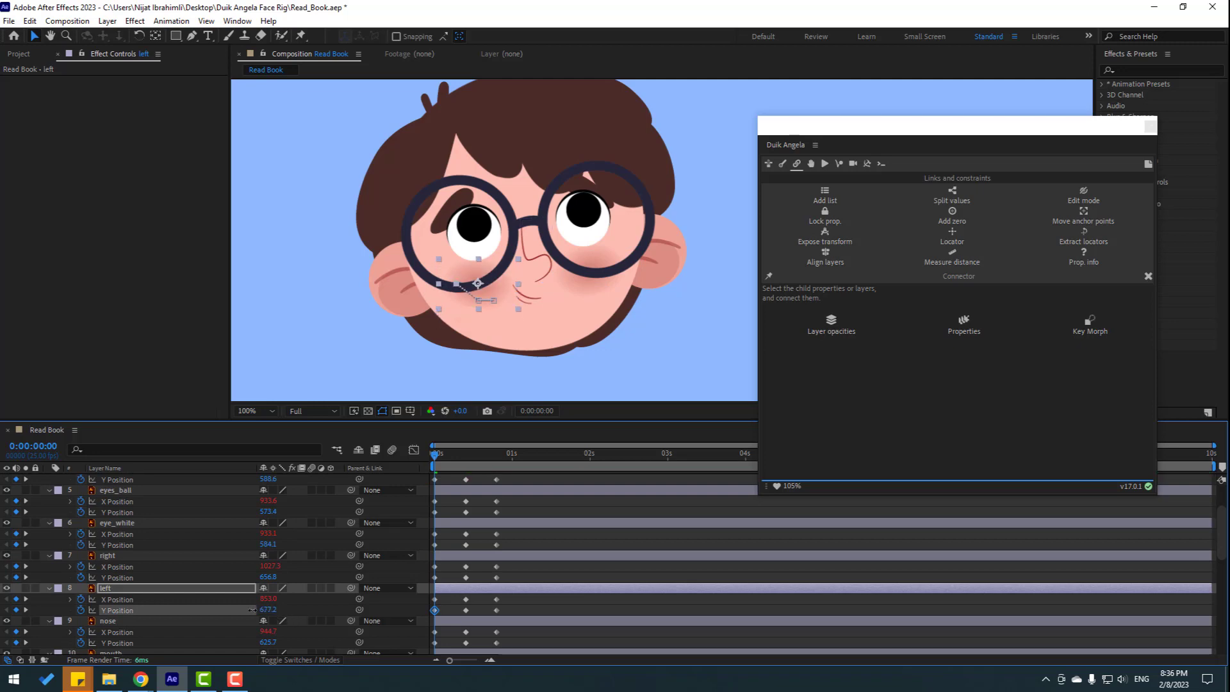
Step: Set the first Y Position keyframe of nose to 585.7 and of mouth to 664.8
{"action": "scroll", "coordinate": [513, 612], "scroll_direction": "down", "scroll_amount": 1}
{"action": "left_click", "coordinate": [456, 588]}
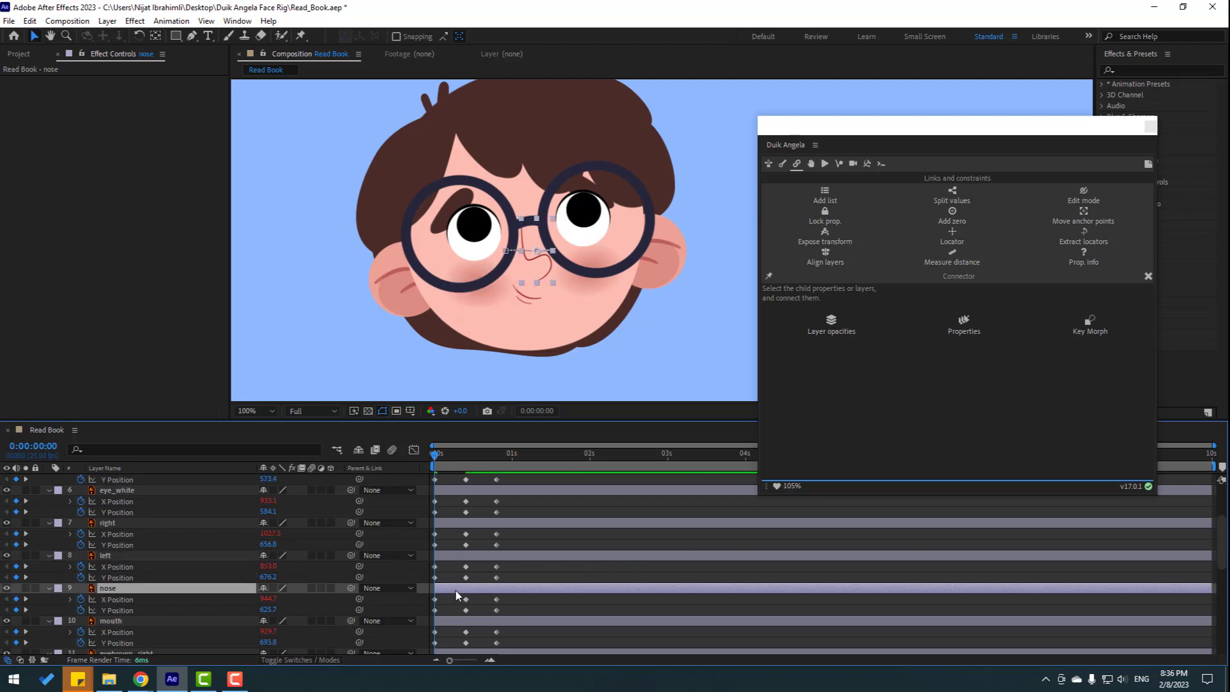
{"action": "left_click", "coordinate": [435, 609]}
{"action": "left_click_drag", "start_coordinate": [268, 610], "coordinate": [240, 609]}
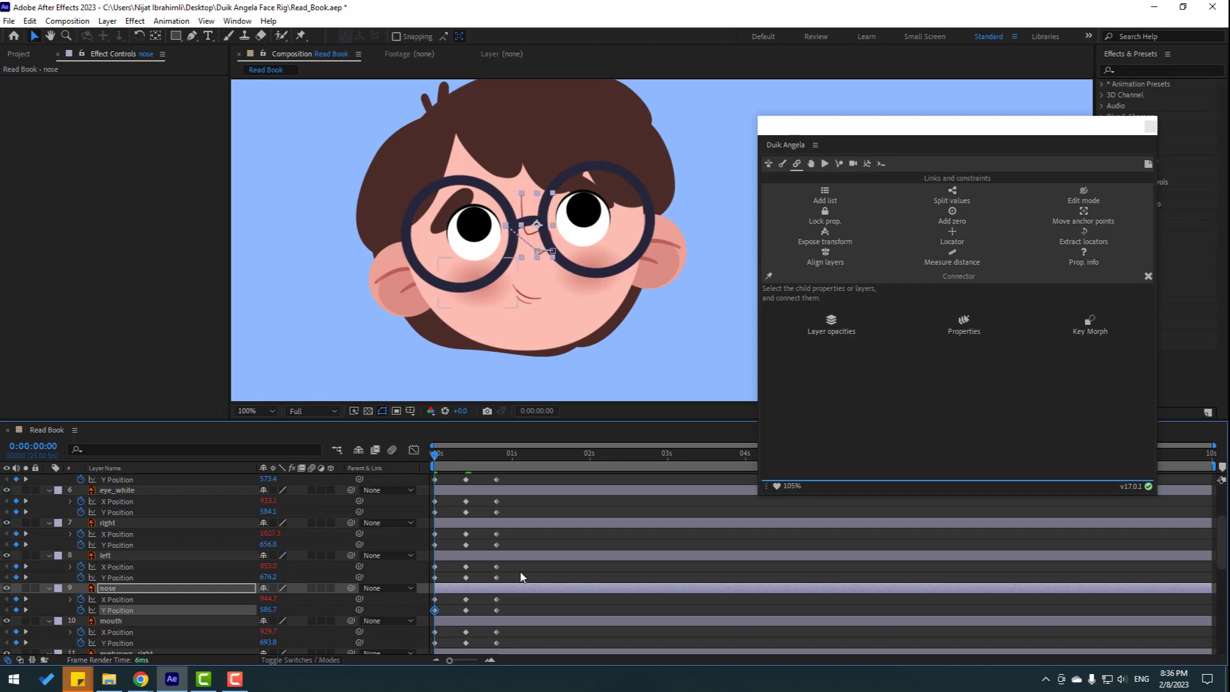
{"action": "scroll", "coordinate": [448, 612], "scroll_direction": "down", "scroll_amount": 1}
{"action": "left_click", "coordinate": [435, 609]}
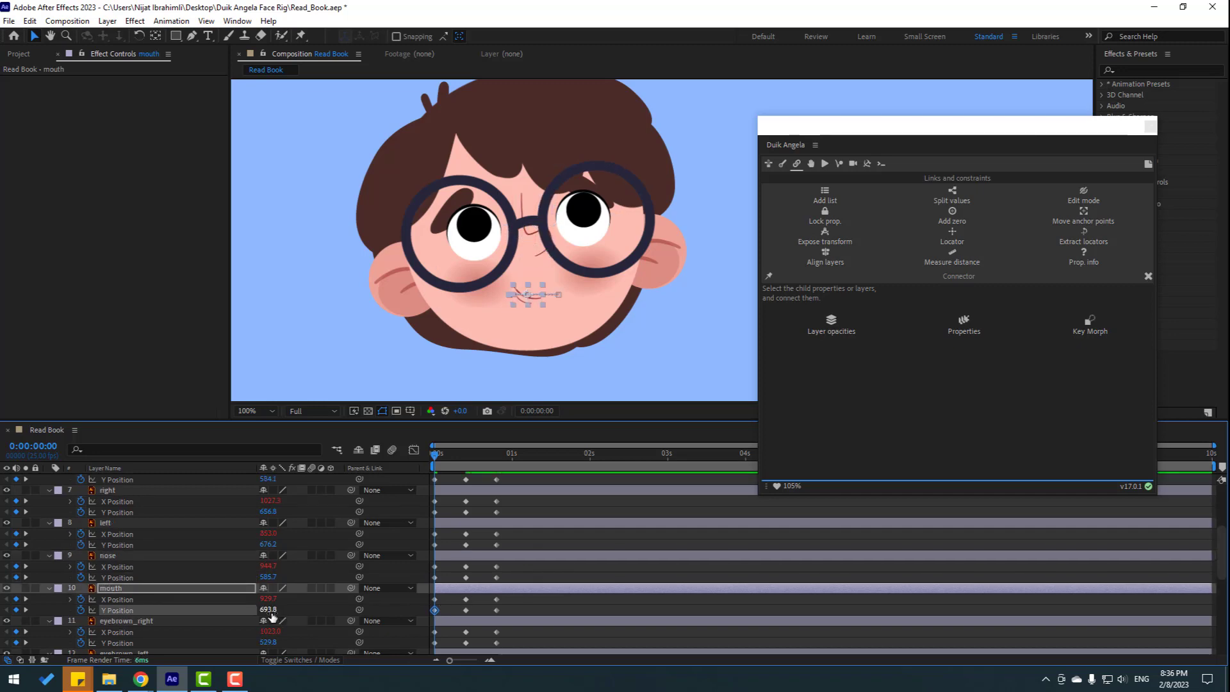
{"action": "left_click_drag", "start_coordinate": [272, 616], "coordinate": [261, 616]}
Step: Set the first Y Position keyframe of eyebrown_right to 497.8 and of eyebrown_left to 526.5
{"action": "scroll", "coordinate": [505, 599], "scroll_direction": "down", "scroll_amount": 1}
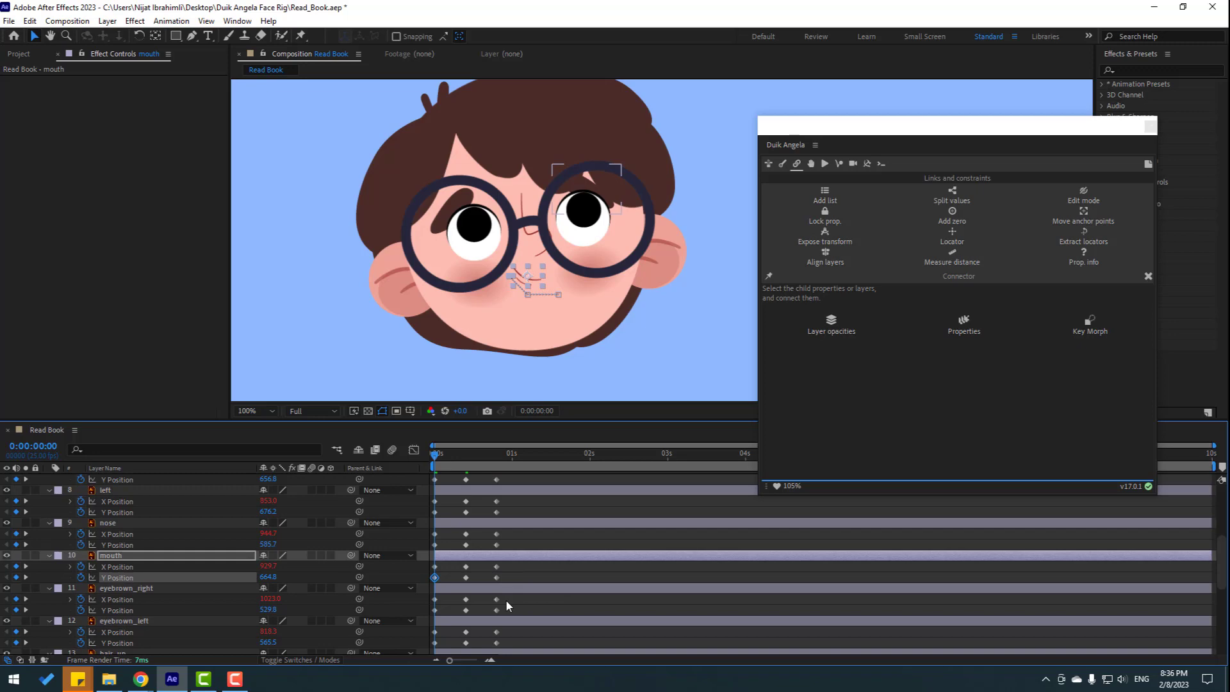
{"action": "left_click", "coordinate": [444, 588]}
{"action": "left_click", "coordinate": [435, 610]}
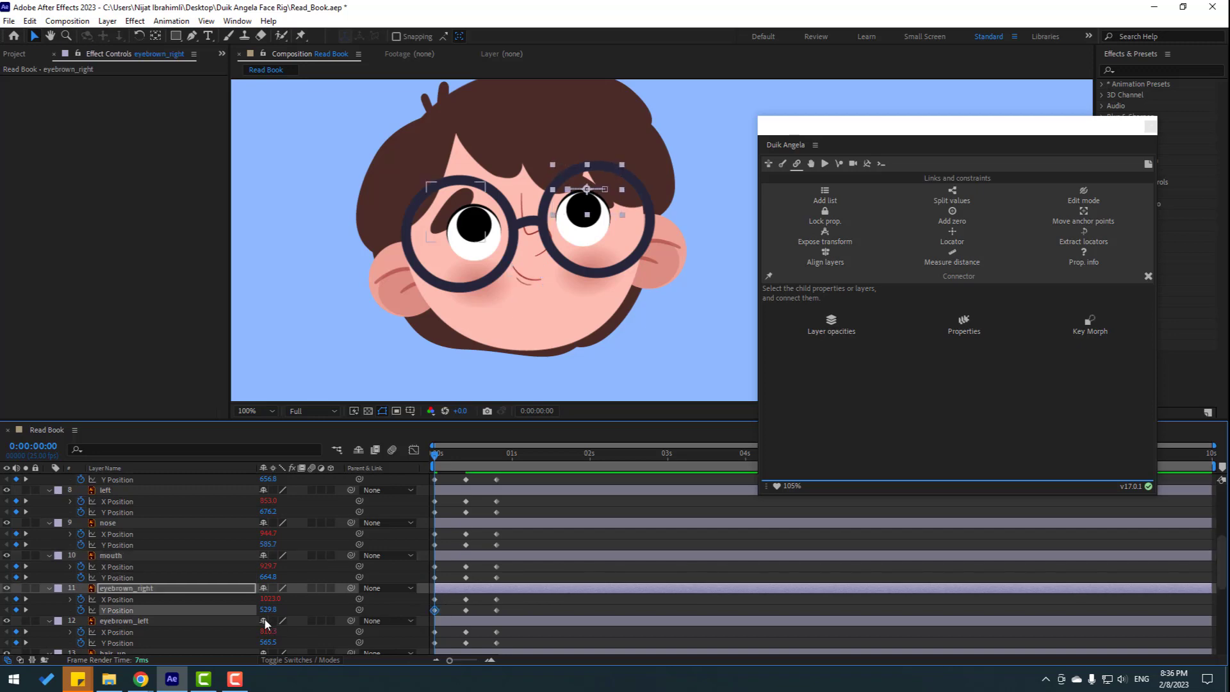
{"action": "left_click_drag", "start_coordinate": [267, 610], "coordinate": [242, 642]}
{"action": "left_click", "coordinate": [435, 643]}
Step: Set the first Y Position keyframe of hair_up to 431.9 and of hair_ to 359.0
{"action": "scroll", "coordinate": [550, 600], "scroll_direction": "down", "scroll_amount": 2}
{"action": "left_click", "coordinate": [467, 588]}
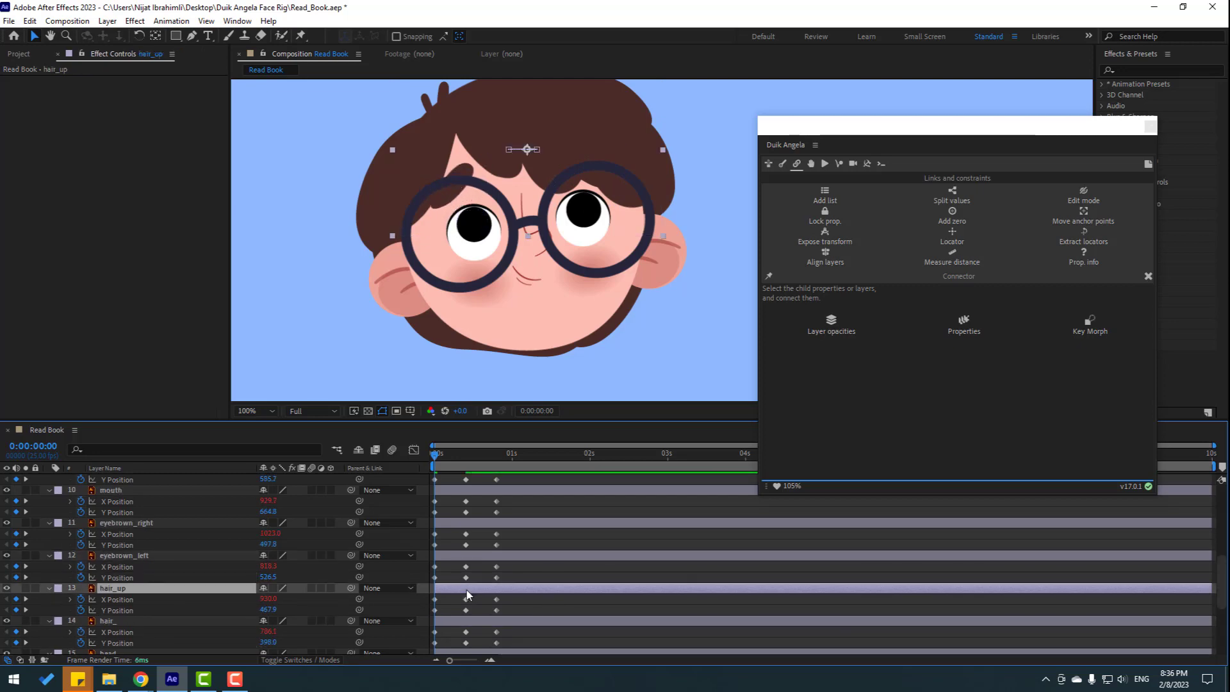
{"action": "left_click", "coordinate": [435, 610]}
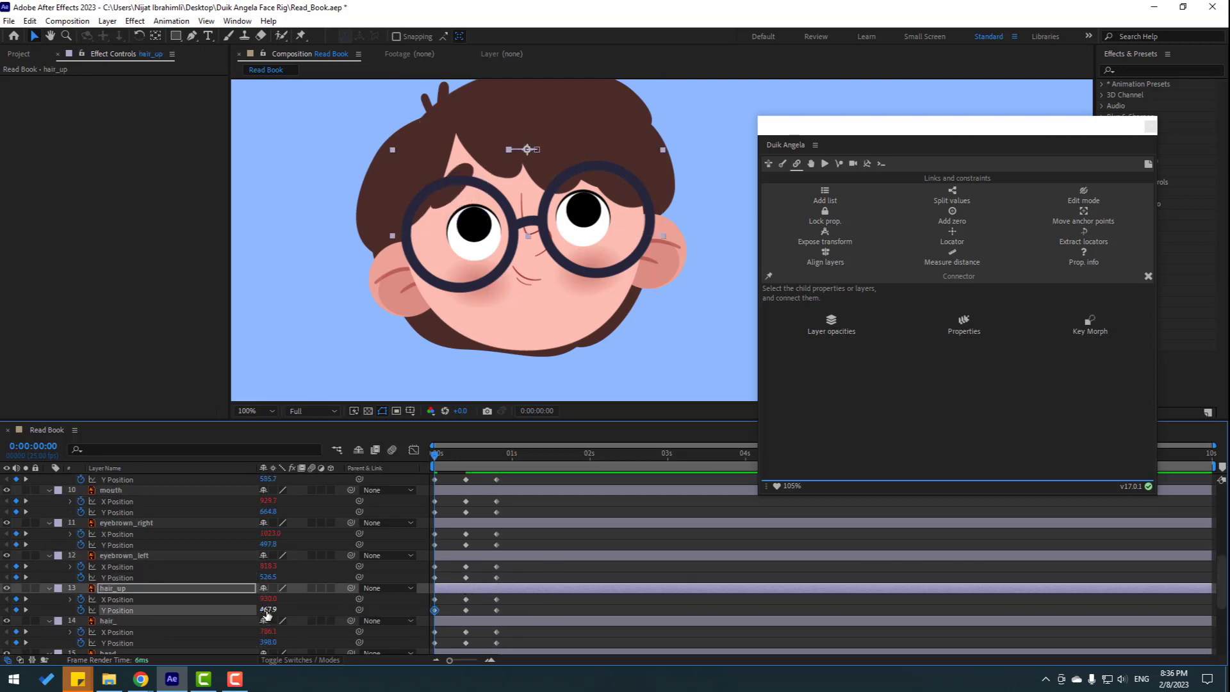
{"action": "left_click_drag", "start_coordinate": [266, 610], "coordinate": [240, 608]}
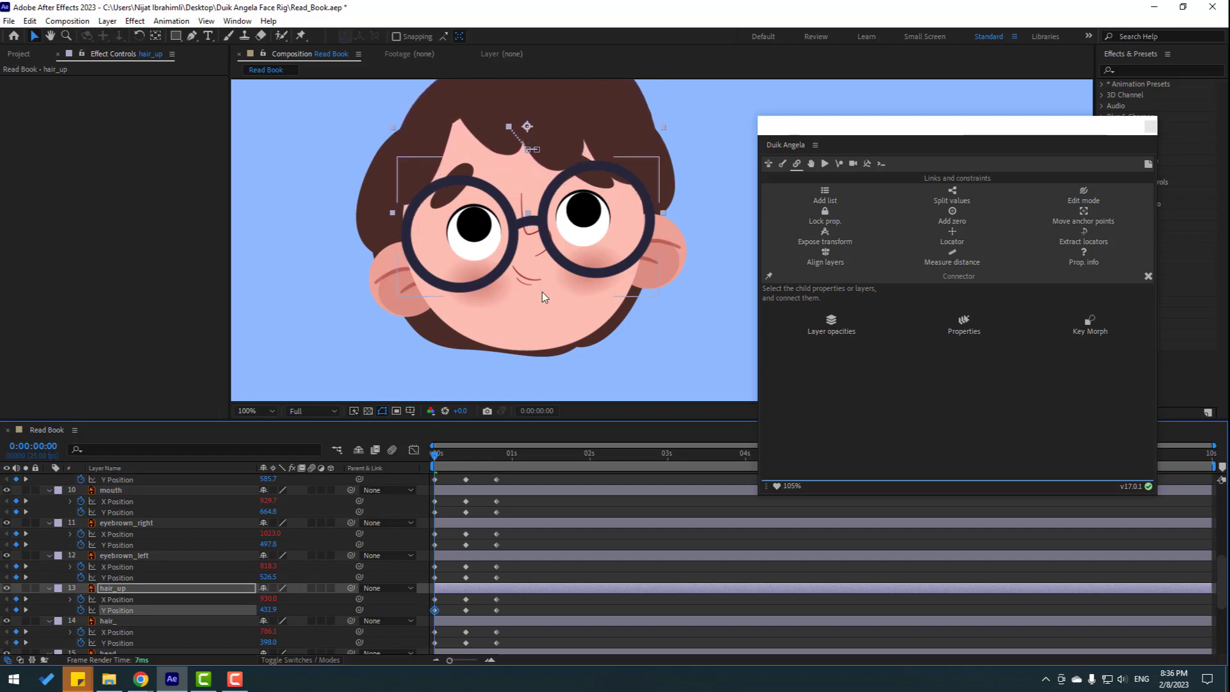
{"action": "key", "text": "comma"}
{"action": "key", "text": "comma"}
{"action": "mouse_move", "coordinate": [433, 458]}
{"action": "left_mouse_down"}
{"action": "mouse_move", "coordinate": [467, 458]}
{"action": "mouse_move", "coordinate": [434, 459]}
{"action": "left_mouse_up"}
{"action": "scroll", "coordinate": [506, 603], "scroll_direction": "down", "scroll_amount": 1}
{"action": "left_click", "coordinate": [87, 592]}
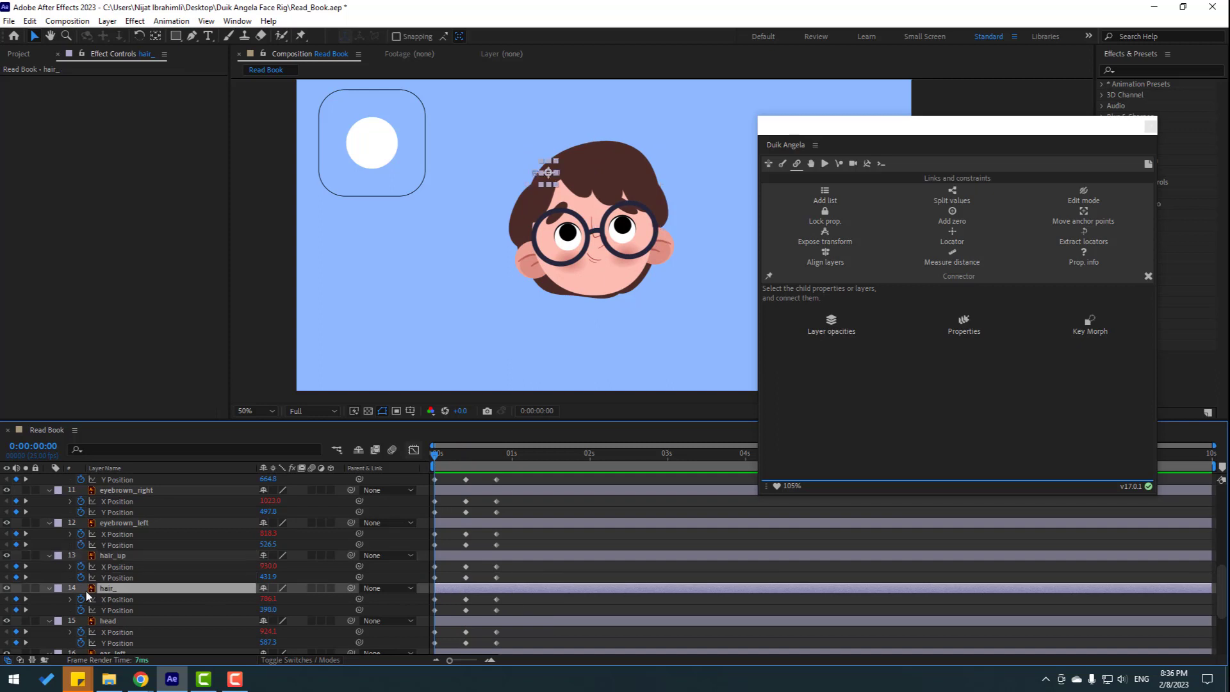
{"action": "left_click", "coordinate": [435, 609]}
{"action": "left_click_drag", "start_coordinate": [268, 609], "coordinate": [245, 606]}
Step: Set the Y Position keyframe of the head layer at 0:00:00:00 to 566.3
{"action": "scroll", "coordinate": [496, 637], "scroll_direction": "down", "scroll_amount": 1}
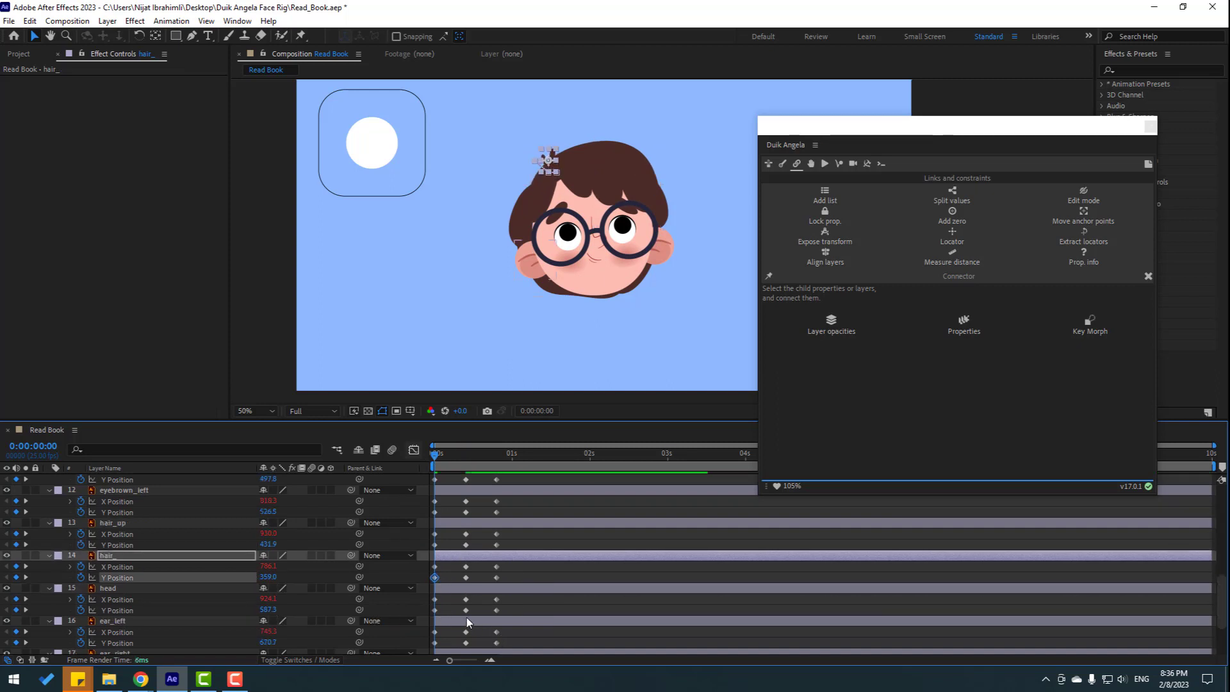
{"action": "left_click", "coordinate": [453, 588]}
{"action": "left_click", "coordinate": [435, 609]}
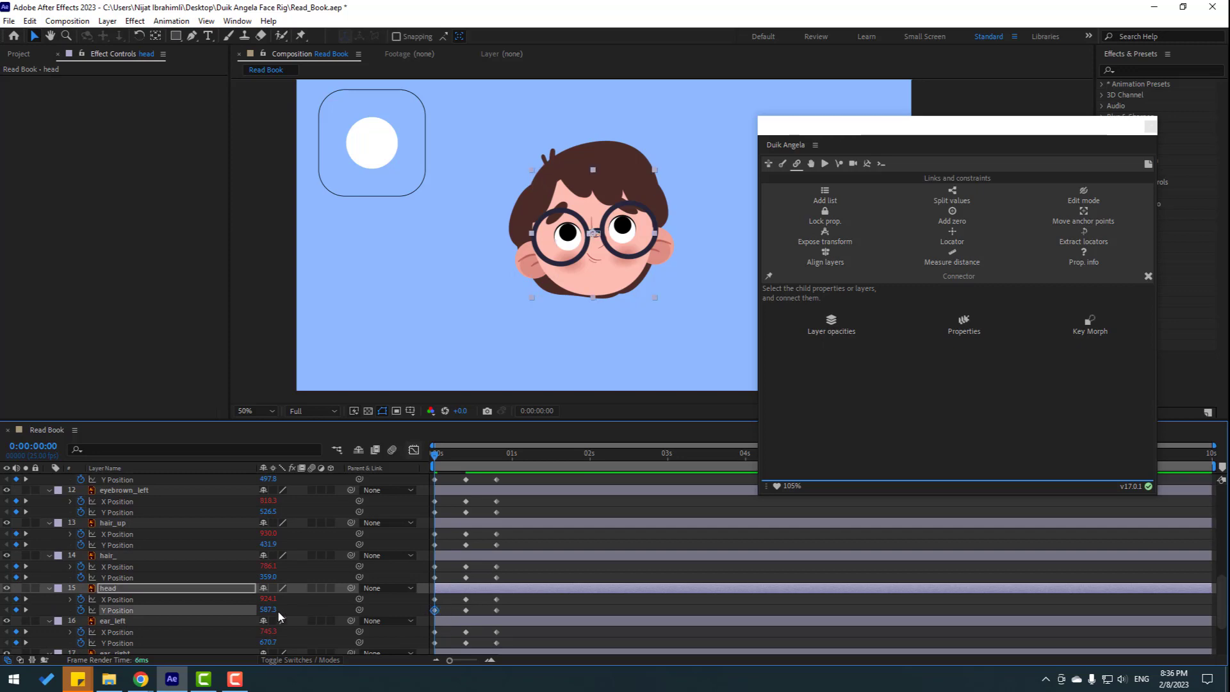
{"action": "left_click_drag", "start_coordinate": [268, 609], "coordinate": [250, 608]}
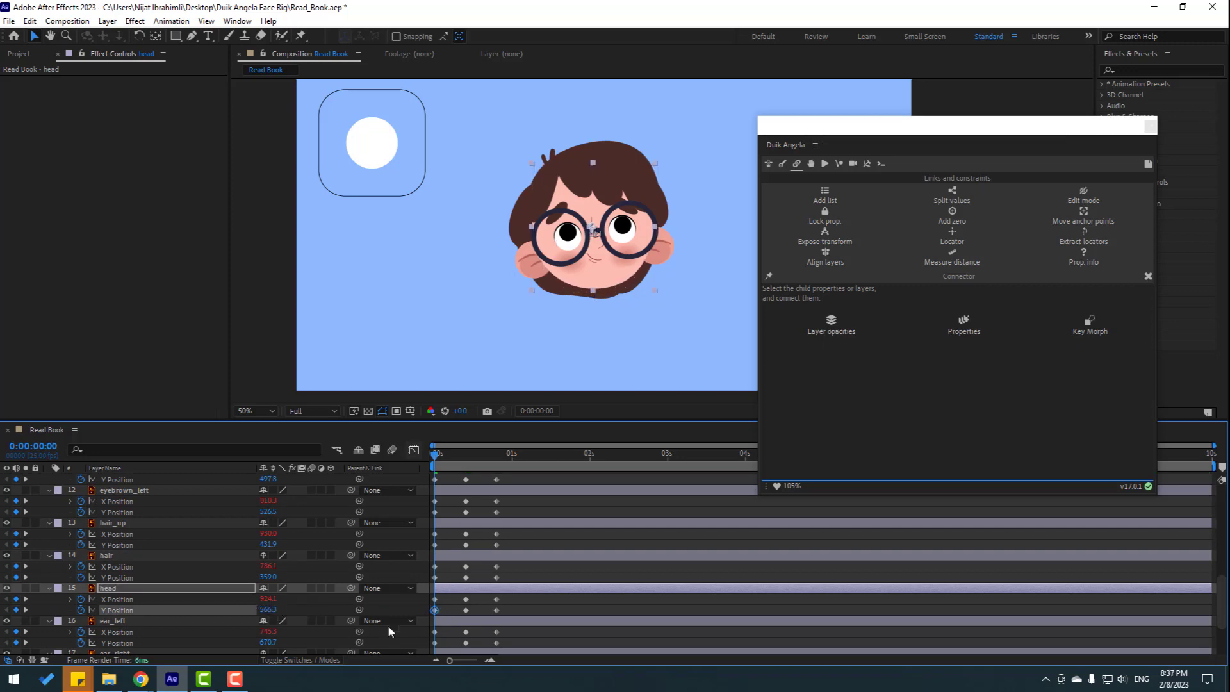
Step: Set the first Y Position keyframe of ear_left to 635.7 and of ear_right to 597.3
{"action": "scroll", "coordinate": [495, 626], "scroll_direction": "down", "scroll_amount": 1}
{"action": "left_click", "coordinate": [459, 589]}
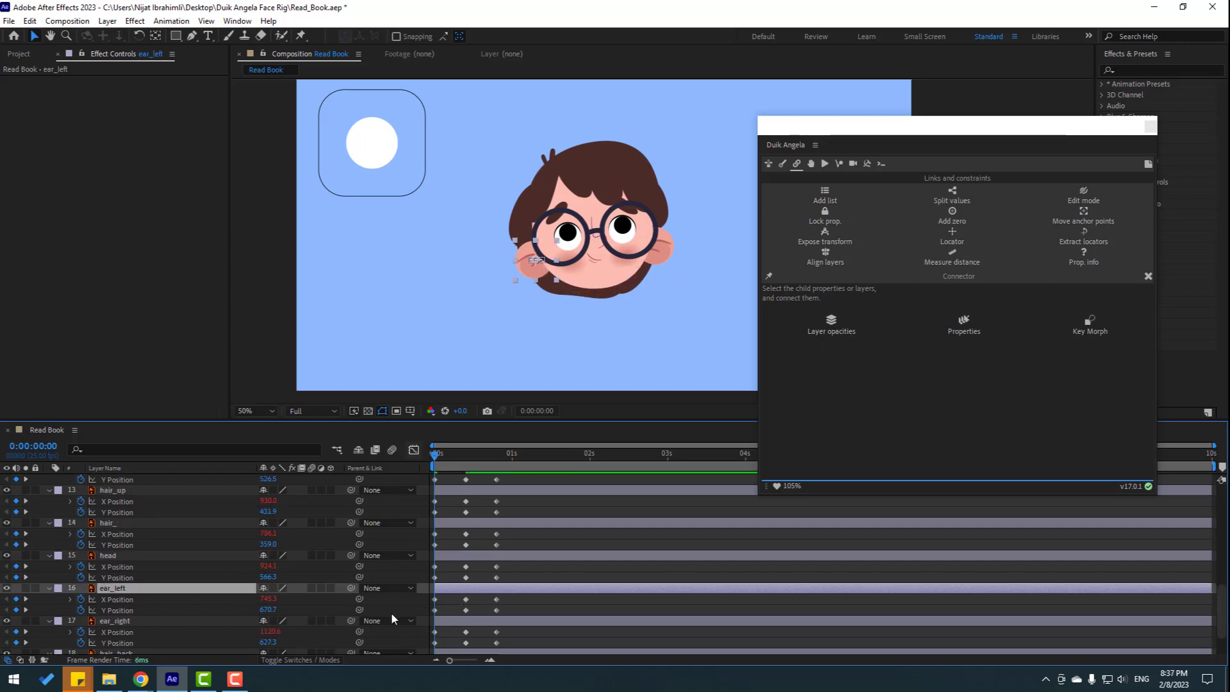
{"action": "left_click", "coordinate": [435, 610]}
{"action": "left_click_drag", "start_coordinate": [268, 609], "coordinate": [250, 647]}
{"action": "left_click", "coordinate": [435, 642]}
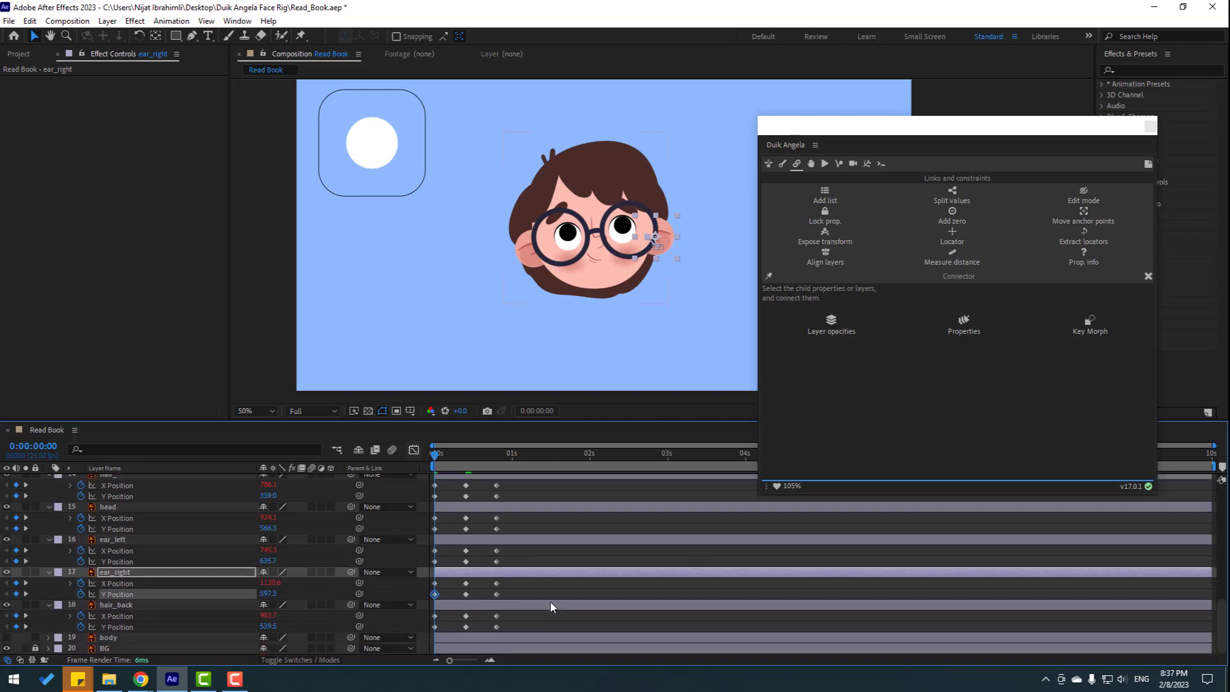
Step: Move hair_back slightly upward by reducing its first Y Position keyframe, and scrub the timeline to preview the upward head turn
{"action": "scroll", "coordinate": [535, 607], "scroll_direction": "down", "scroll_amount": 3}
{"action": "left_click", "coordinate": [450, 607]}
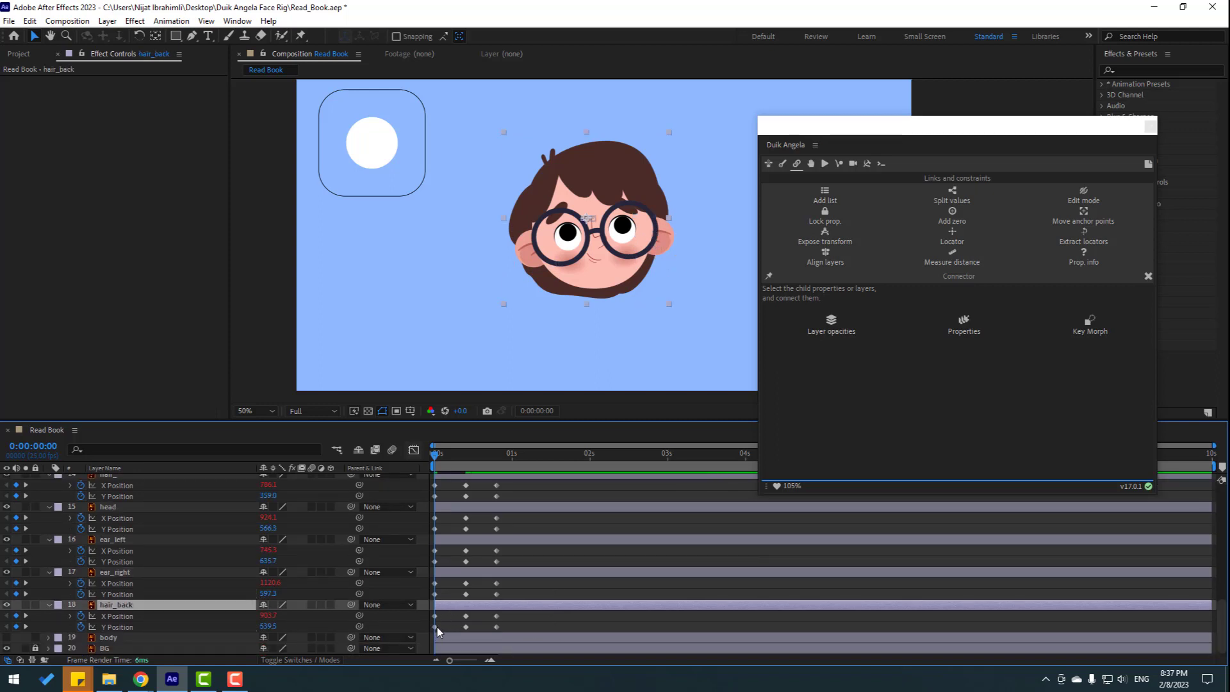
{"action": "left_click", "coordinate": [436, 627]}
{"action": "left_click_drag", "start_coordinate": [262, 626], "coordinate": [246, 626]}
{"action": "mouse_move", "coordinate": [440, 456]}
{"action": "left_mouse_down"}
{"action": "mouse_move", "coordinate": [506, 456]}
{"action": "mouse_move", "coordinate": [420, 455]}
{"action": "left_mouse_up"}
Step: At 0:00:00:20, set the Y Position keyframe of the glass layer to 655.6
{"action": "left_click_drag", "start_coordinate": [453, 456], "coordinate": [497, 456]}
{"action": "scroll", "coordinate": [539, 536], "scroll_direction": "up", "scroll_amount": 10}
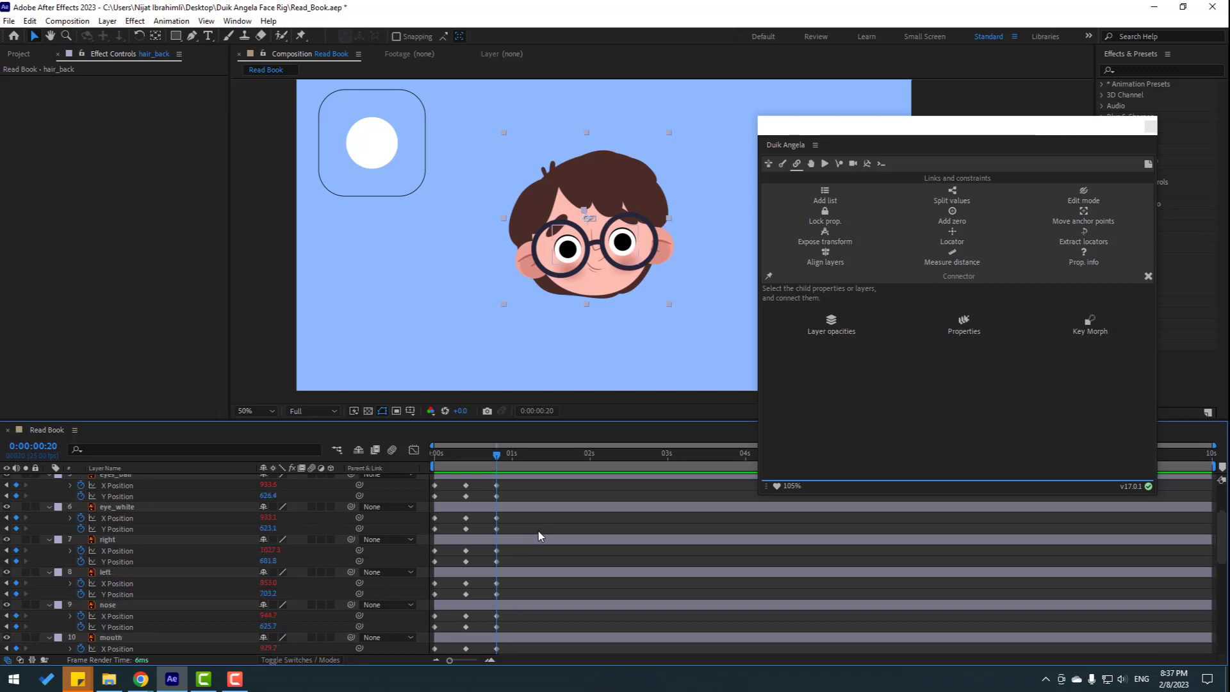
{"action": "scroll", "coordinate": [541, 534], "scroll_direction": "up", "scroll_amount": 4}
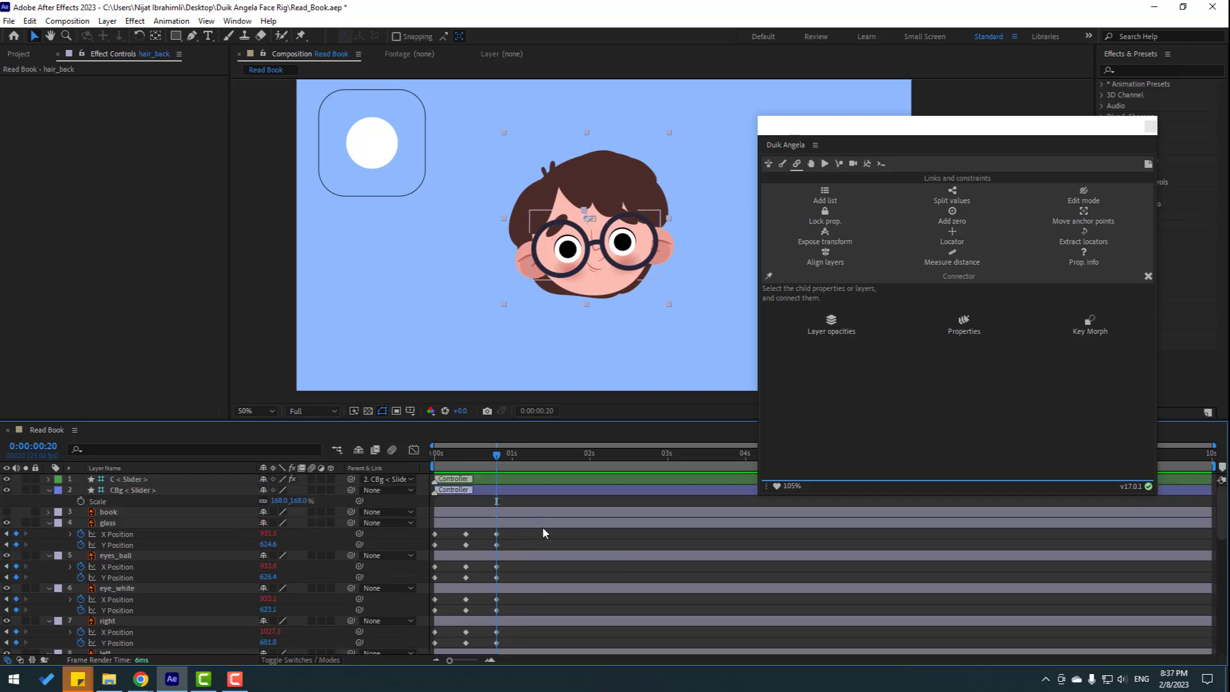
{"action": "left_click", "coordinate": [497, 544]}
{"action": "key", "text": "slash"}
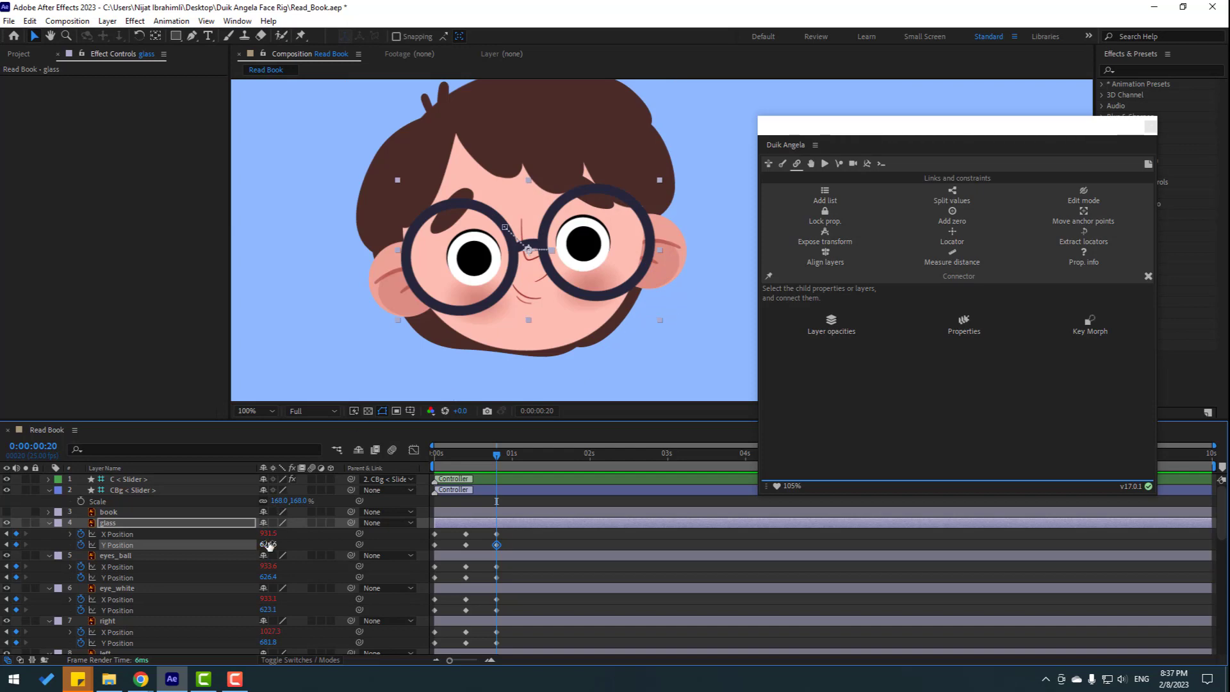
{"action": "left_click_drag", "start_coordinate": [269, 544], "coordinate": [288, 545]}
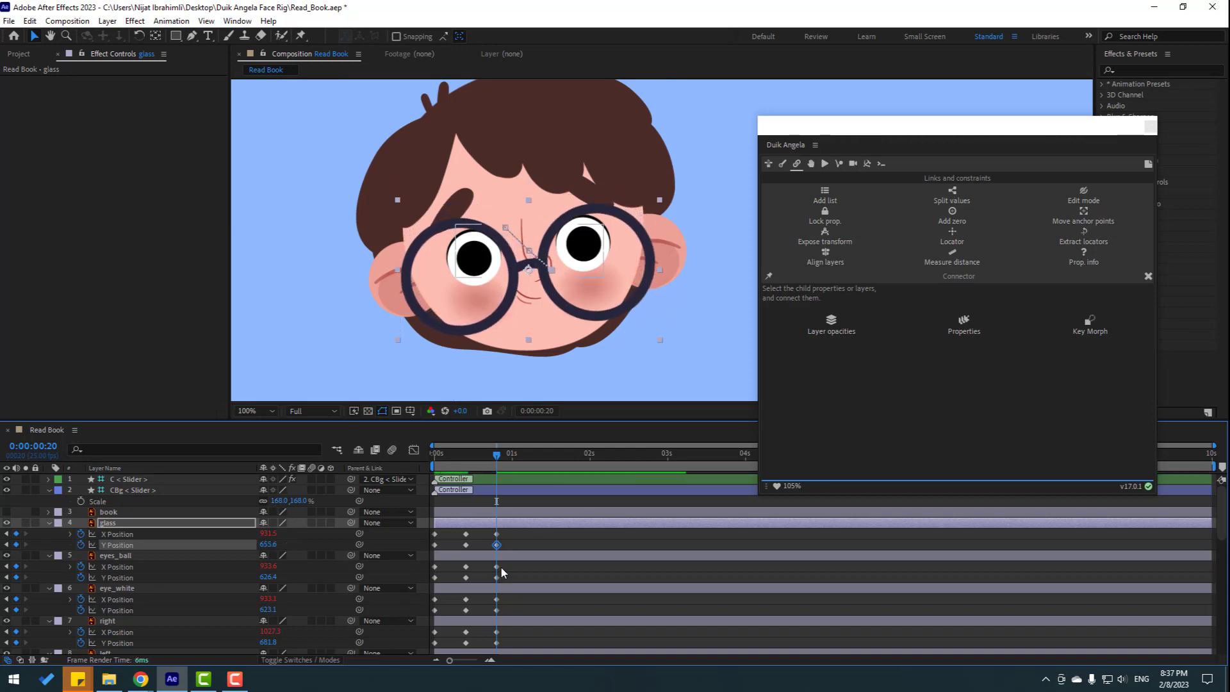
Step: Set the Y Position keyframe at 0:00:00:20 of eyes_ball to 664.4 and of eye_white to 649.1
{"action": "left_click", "coordinate": [496, 577]}
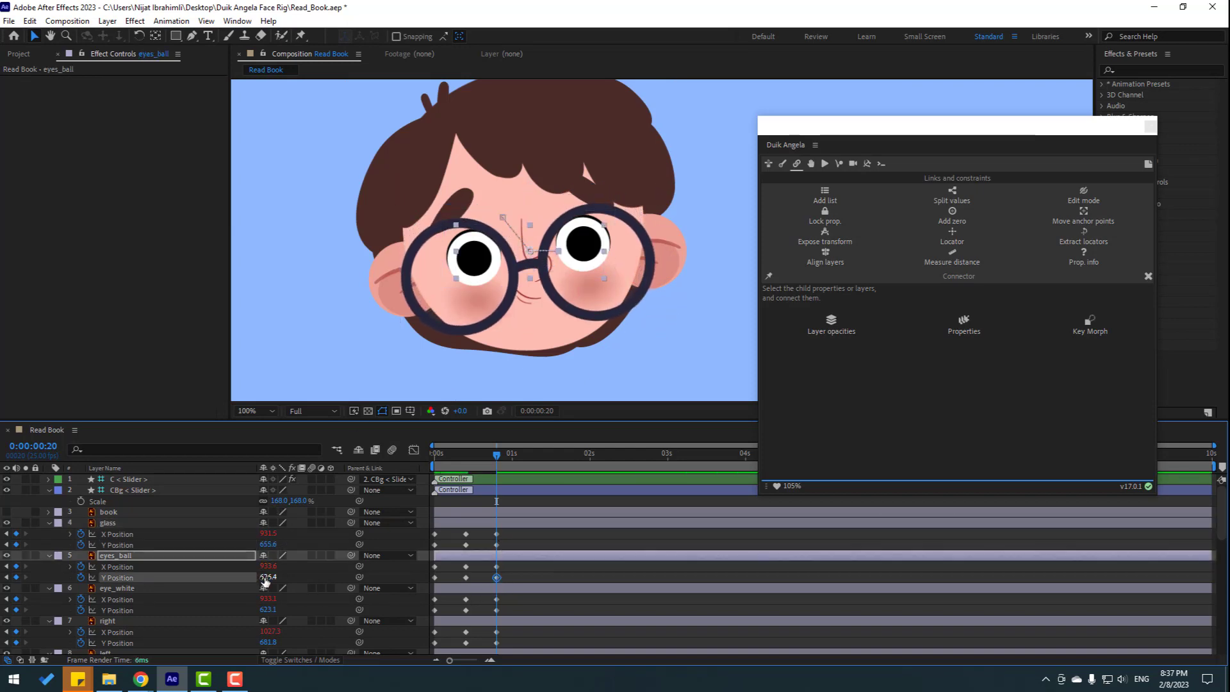
{"action": "mouse_move", "coordinate": [266, 577]}
{"action": "left_mouse_down"}
{"action": "mouse_move", "coordinate": [285, 577]}
{"action": "mouse_move", "coordinate": [286, 610]}
{"action": "mouse_move", "coordinate": [267, 610]}
{"action": "mouse_move", "coordinate": [280, 609]}
{"action": "mouse_move", "coordinate": [264, 577]}
{"action": "mouse_move", "coordinate": [276, 577]}
{"action": "left_mouse_up"}
{"action": "left_click", "coordinate": [496, 610]}
Step: Set the last Y Position keyframe of the right cheek layer to 710.8 and of left to 733.2
{"action": "scroll", "coordinate": [598, 577], "scroll_direction": "down", "scroll_amount": 1}
{"action": "scroll", "coordinate": [598, 576], "scroll_direction": "down", "scroll_amount": 1}
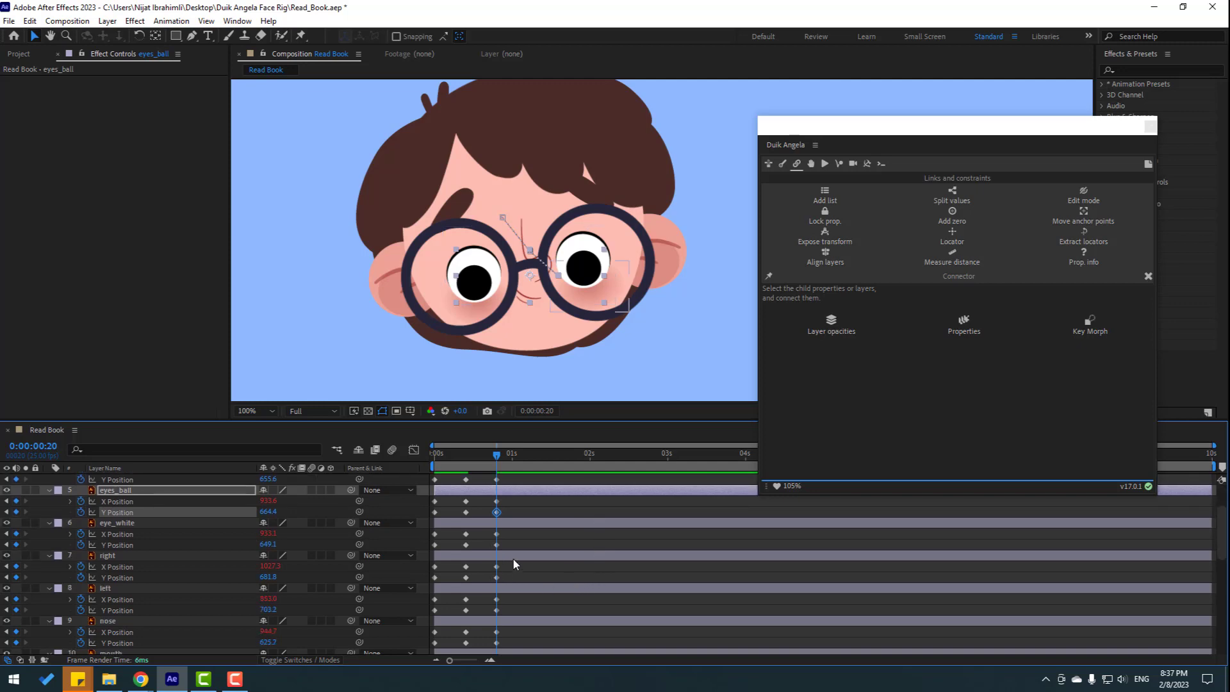
{"action": "left_click", "coordinate": [498, 577]}
{"action": "left_click_drag", "start_coordinate": [268, 577], "coordinate": [282, 610]}
{"action": "left_click", "coordinate": [497, 610]}
Step: Set the last Y Position keyframe of nose to 660.7 and of mouth to 745.8
{"action": "scroll", "coordinate": [285, 610], "scroll_direction": "down", "scroll_amount": 1}
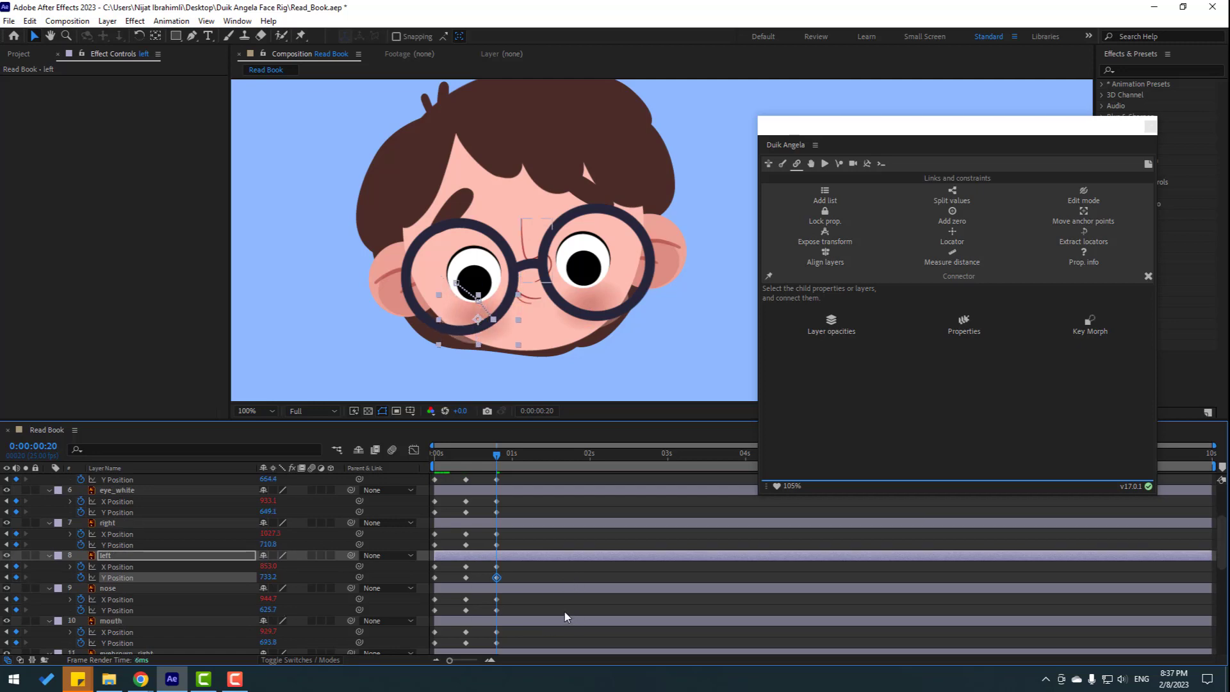
{"action": "left_click", "coordinate": [503, 588]}
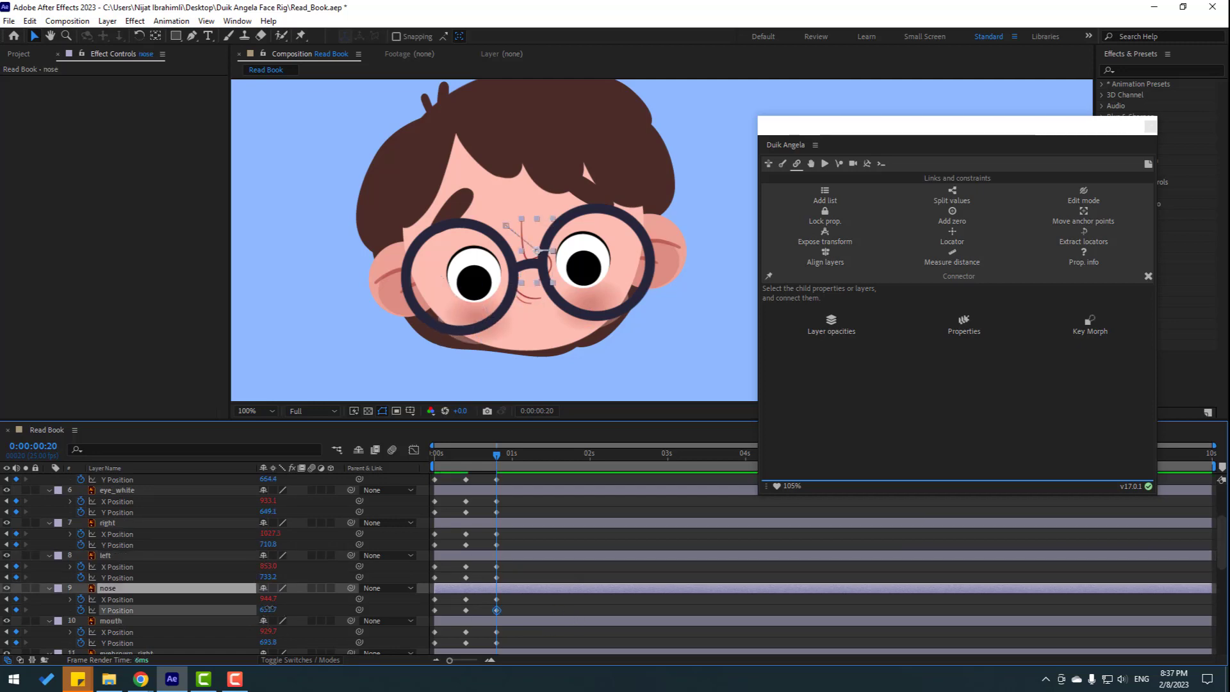
{"action": "left_click_drag", "start_coordinate": [262, 611], "coordinate": [257, 611]}
{"action": "scroll", "coordinate": [488, 624], "scroll_direction": "down", "scroll_amount": 1}
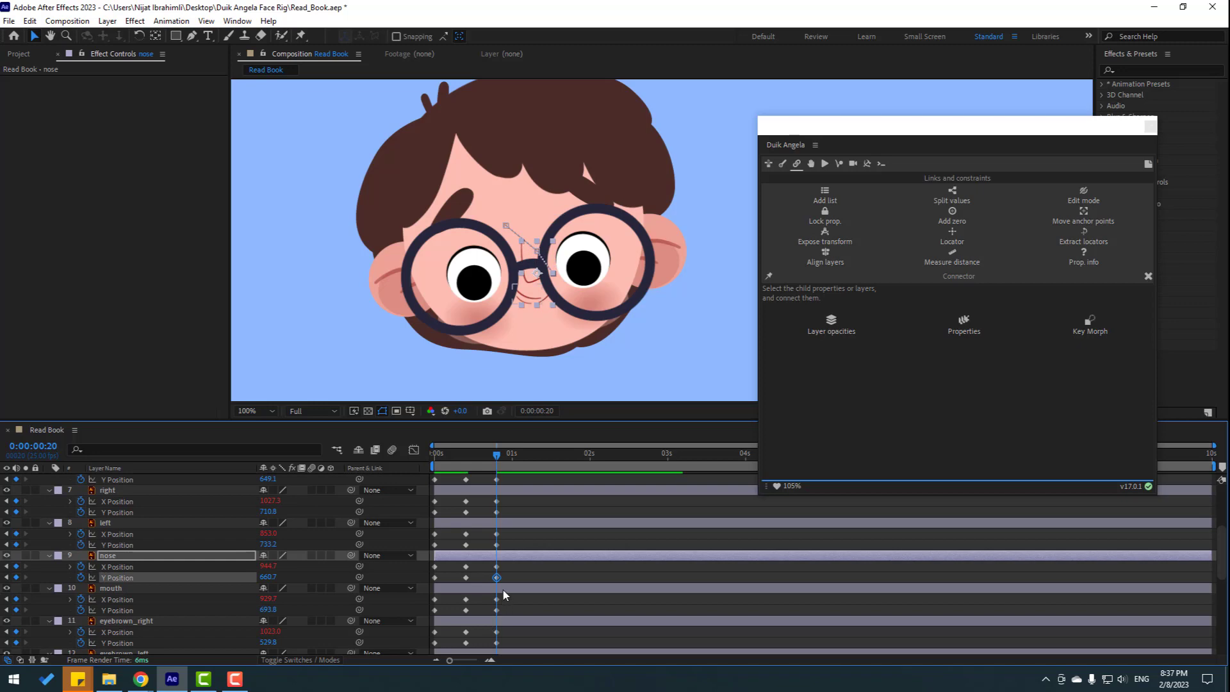
{"action": "left_click", "coordinate": [497, 610]}
{"action": "left_click_drag", "start_coordinate": [267, 610], "coordinate": [302, 610]}
Step: Lower both eyebrows together at 0:00:00:20, setting Y Position to 563.8 for eyebrown_right and 599.5 for eyebrown_left
{"action": "scroll", "coordinate": [535, 585], "scroll_direction": "down", "scroll_amount": 2}
{"action": "scroll", "coordinate": [534, 586], "scroll_direction": "down", "scroll_amount": 1}
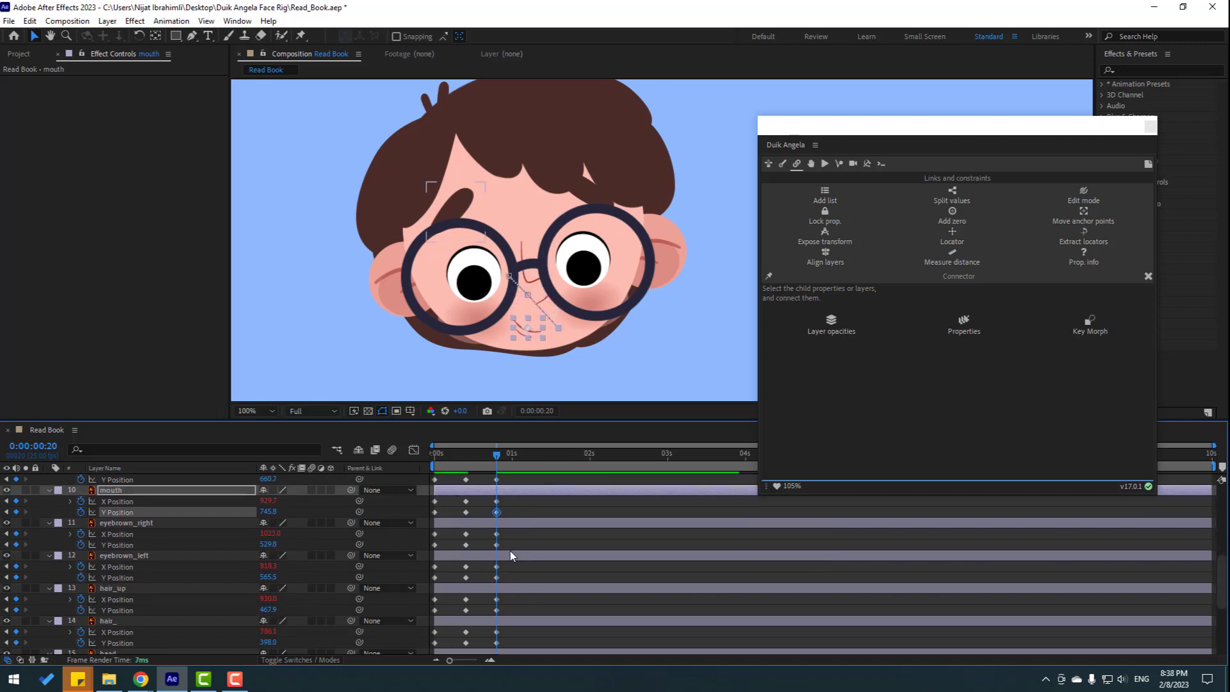
{"action": "left_click", "coordinate": [497, 544]}
{"action": "left_click", "coordinate": [497, 545]}
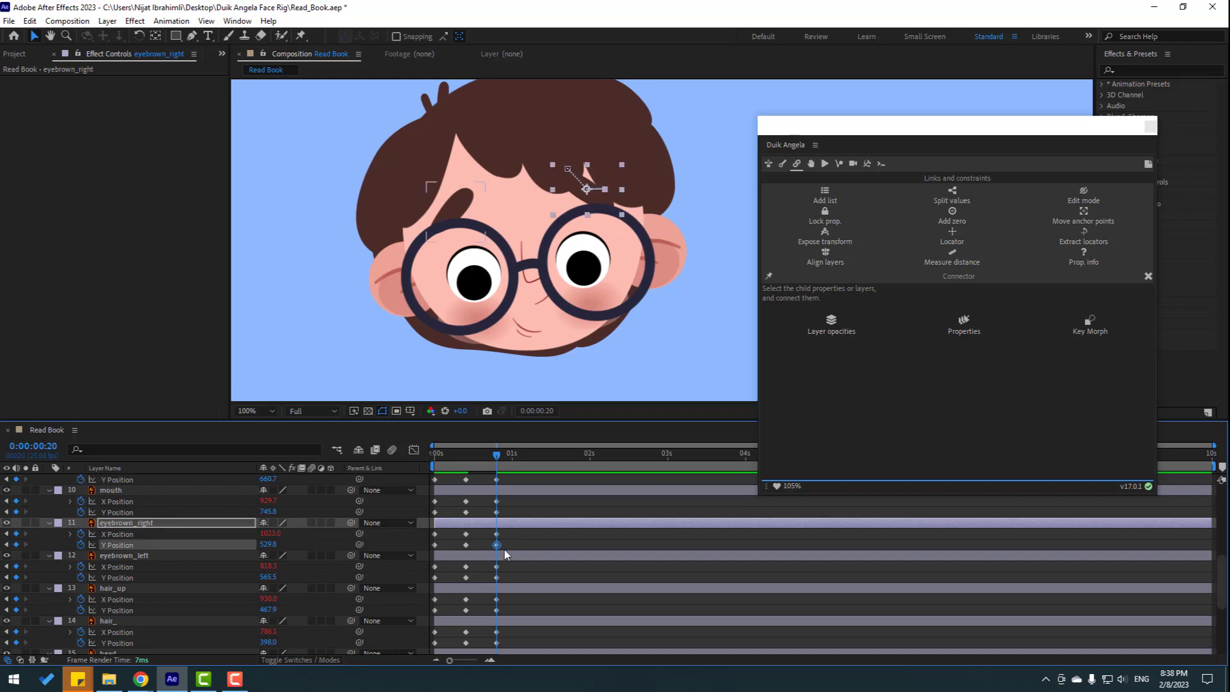
{"action": "left_click", "coordinate": [496, 577], "text": "shift"}
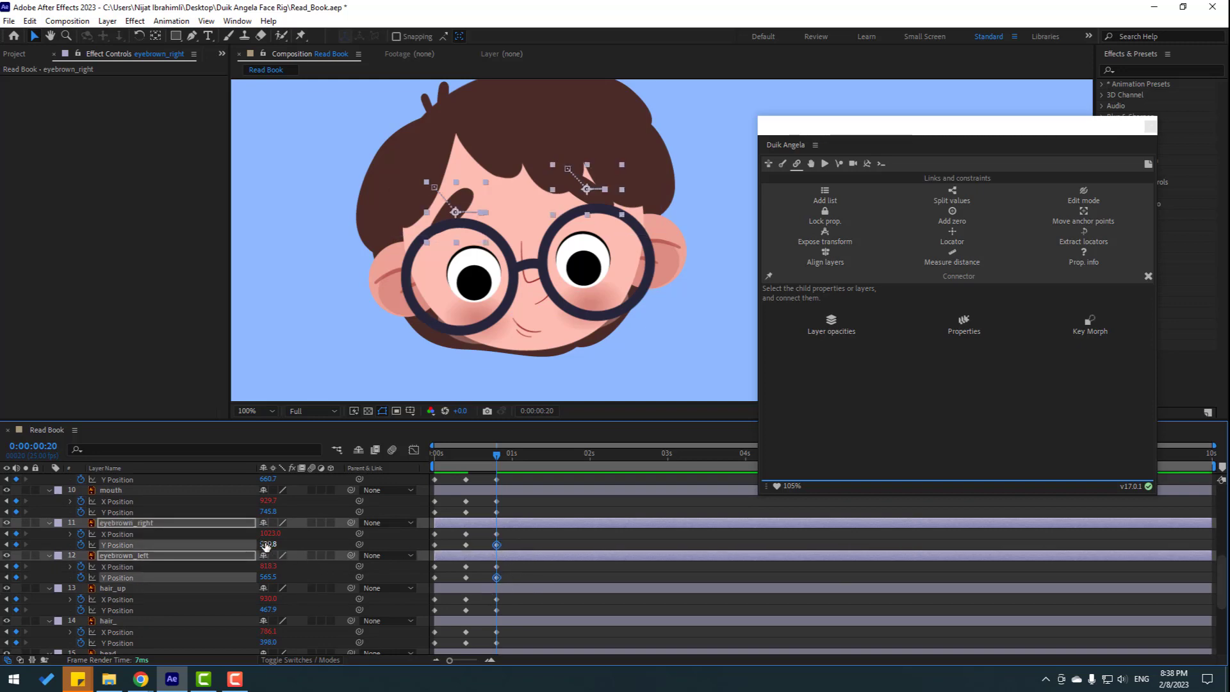
{"action": "left_click_drag", "start_coordinate": [268, 544], "coordinate": [352, 565]}
Step: Set the last Y Position keyframe of hair_up to 490.9 and of hair_ to 420.0
{"action": "scroll", "coordinate": [520, 560], "scroll_direction": "down", "scroll_amount": 1}
{"action": "left_click", "coordinate": [520, 555]}
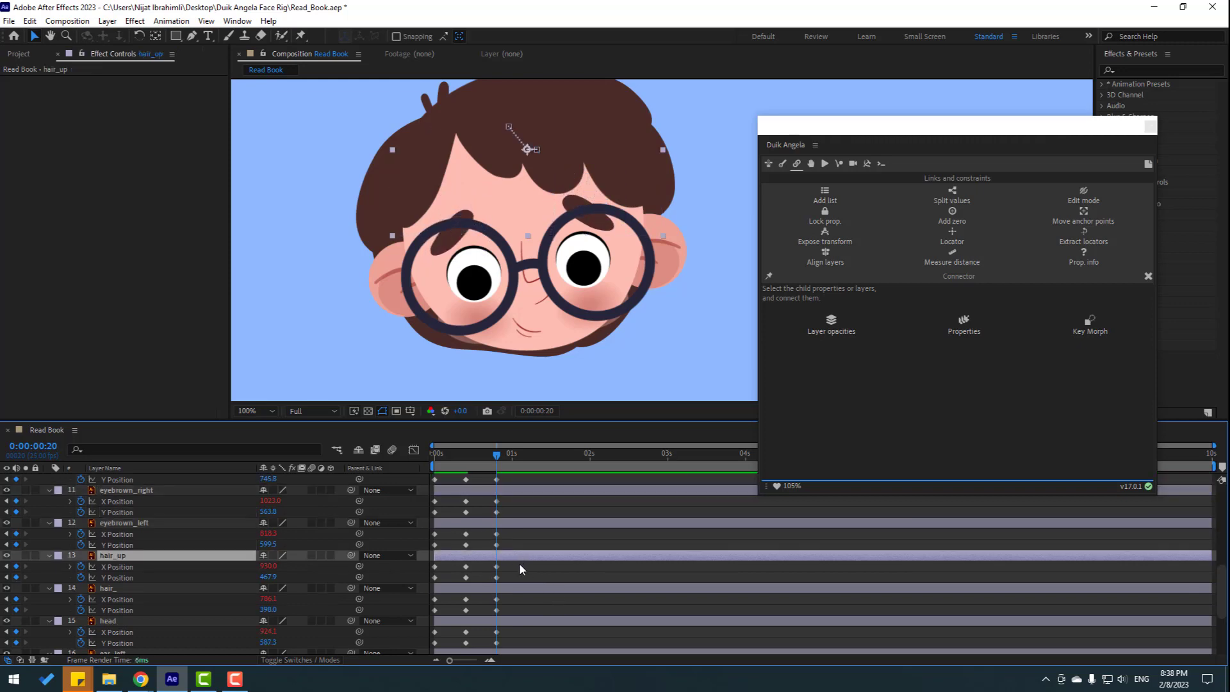
{"action": "left_click", "coordinate": [496, 578]}
{"action": "left_click_drag", "start_coordinate": [262, 585], "coordinate": [518, 599]}
{"action": "scroll", "coordinate": [515, 586], "scroll_direction": "down", "scroll_amount": 1}
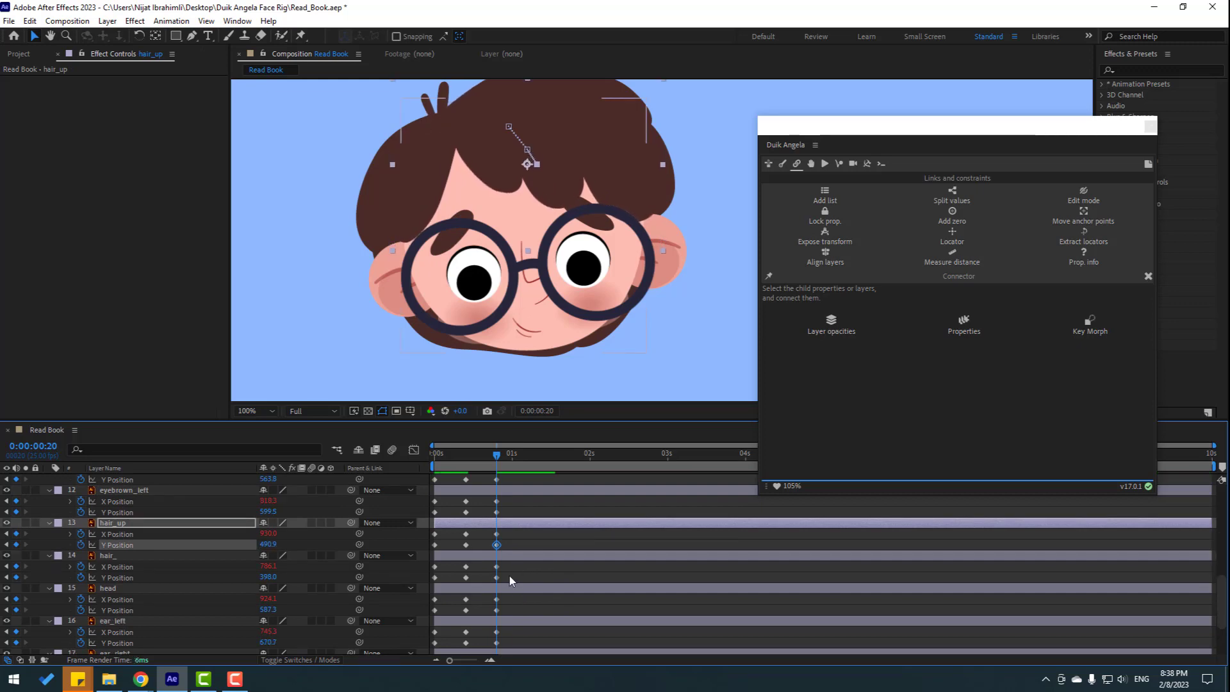
{"action": "left_click", "coordinate": [511, 556]}
{"action": "left_click", "coordinate": [496, 577]}
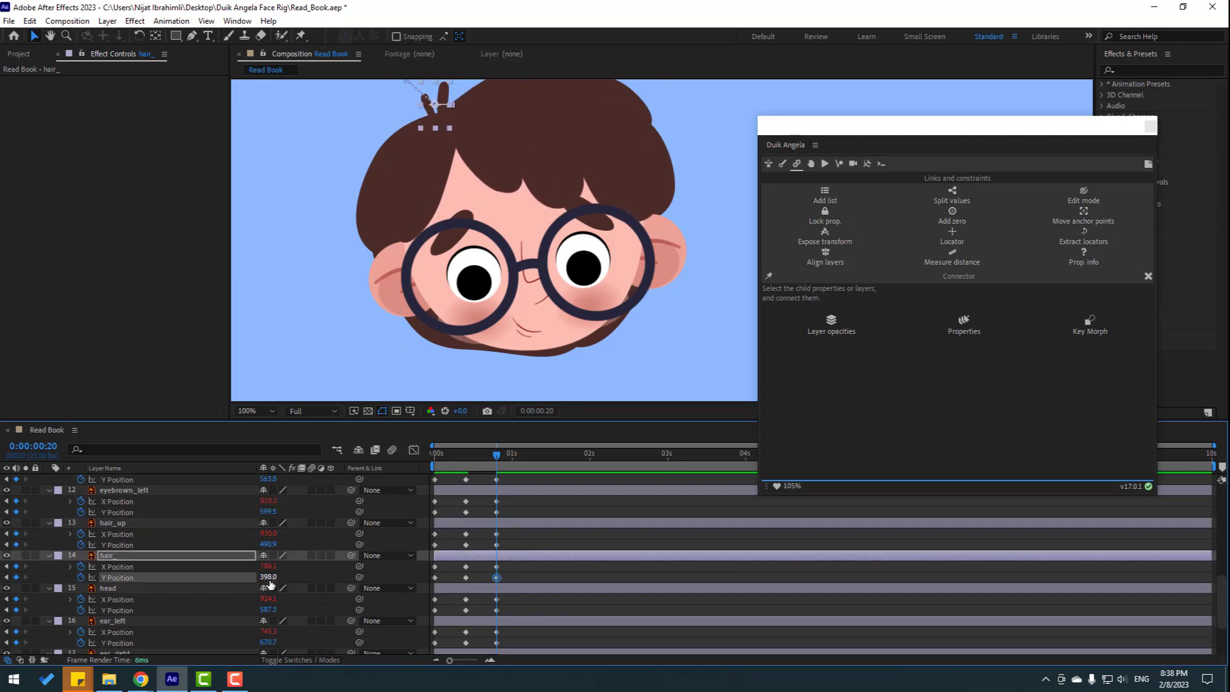
{"action": "left_click_drag", "start_coordinate": [269, 577], "coordinate": [295, 586]}
Step: Set the Y Position keyframe of the head layer at 0:00:00:20 to 595.3
{"action": "scroll", "coordinate": [508, 566], "scroll_direction": "down", "scroll_amount": 1}
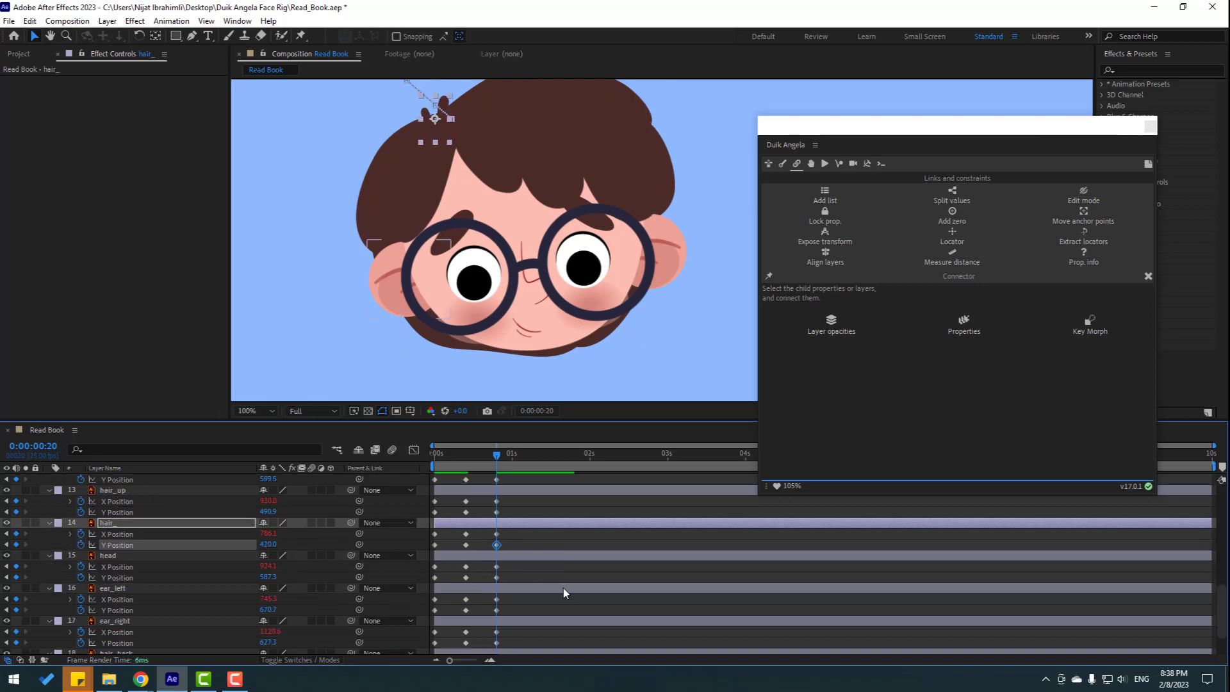
{"action": "left_click", "coordinate": [512, 559]}
{"action": "left_click", "coordinate": [497, 577]}
{"action": "left_click_drag", "start_coordinate": [265, 576], "coordinate": [277, 578]}
Step: Lower both ears together at 0:00:00:20, setting Y Position to 688.7 for ear_left and 645.3 for ear_right
{"action": "scroll", "coordinate": [514, 562], "scroll_direction": "down", "scroll_amount": 1}
{"action": "left_click", "coordinate": [513, 557]}
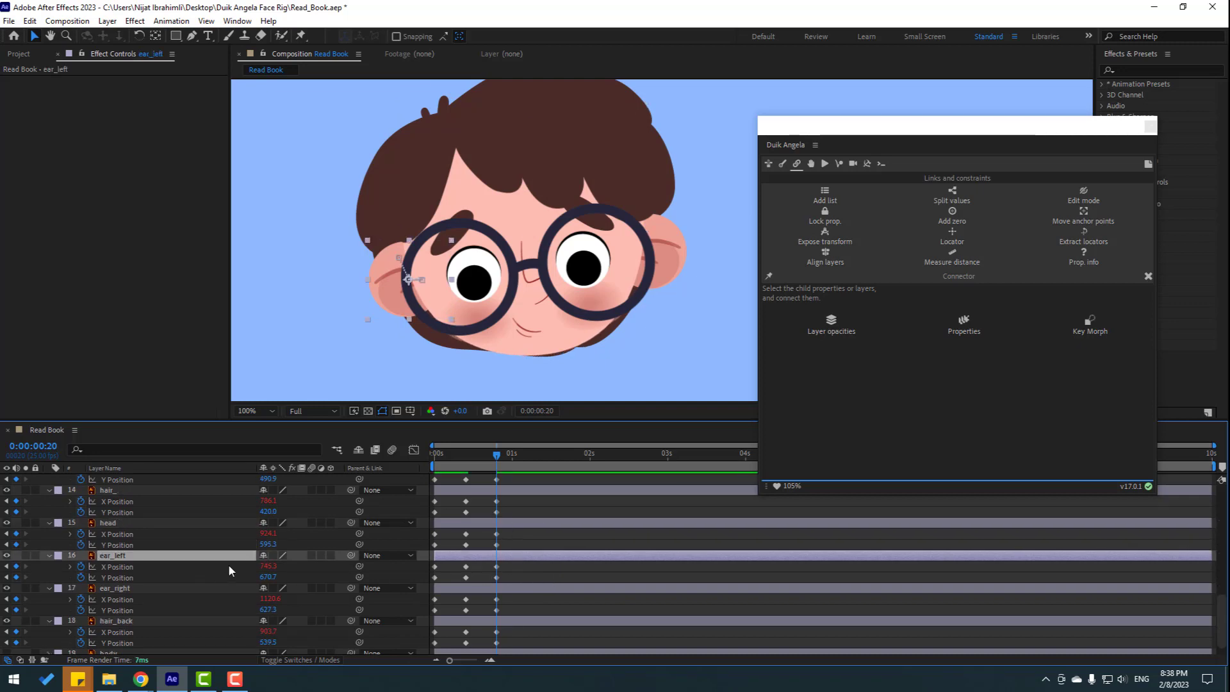
{"action": "left_click", "coordinate": [498, 577]}
{"action": "left_click", "coordinate": [496, 609], "text": "shift"}
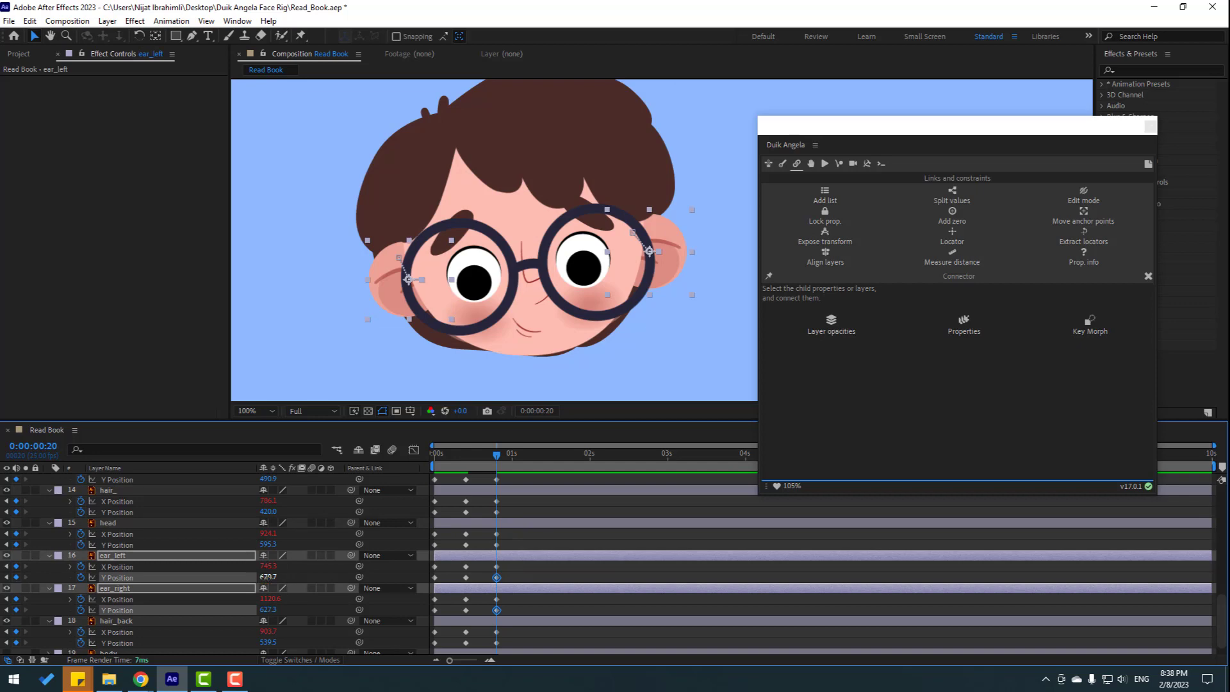
{"action": "left_click_drag", "start_coordinate": [266, 577], "coordinate": [310, 579]}
{"action": "scroll", "coordinate": [565, 581], "scroll_direction": "down", "scroll_amount": 1}
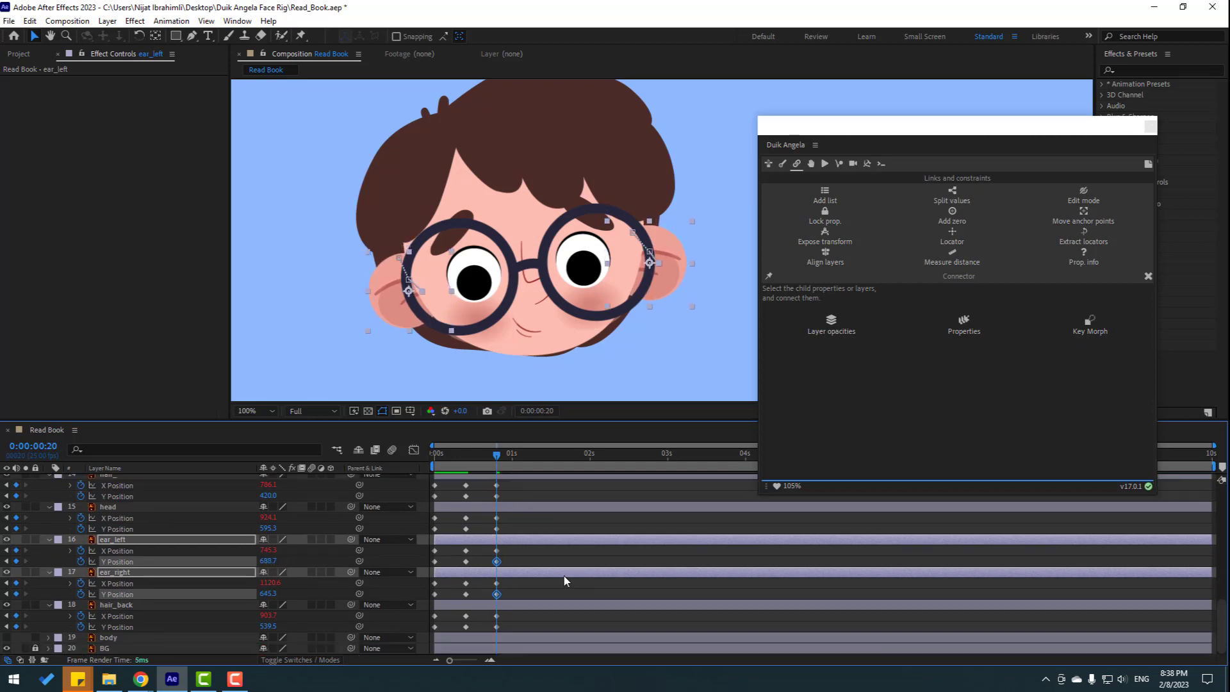
Step: Set the last Y Position keyframe of hair_back to 554.5 and scrub back through the vertical head turn
{"action": "left_click", "coordinate": [508, 603]}
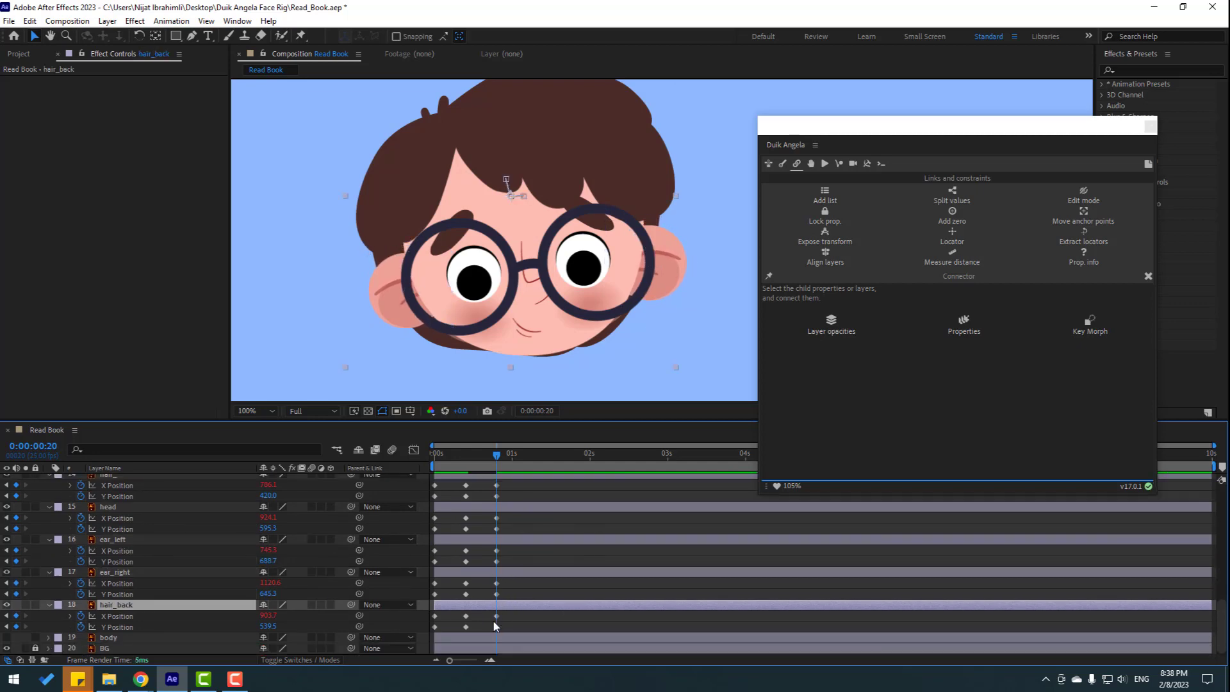
{"action": "left_click", "coordinate": [497, 626]}
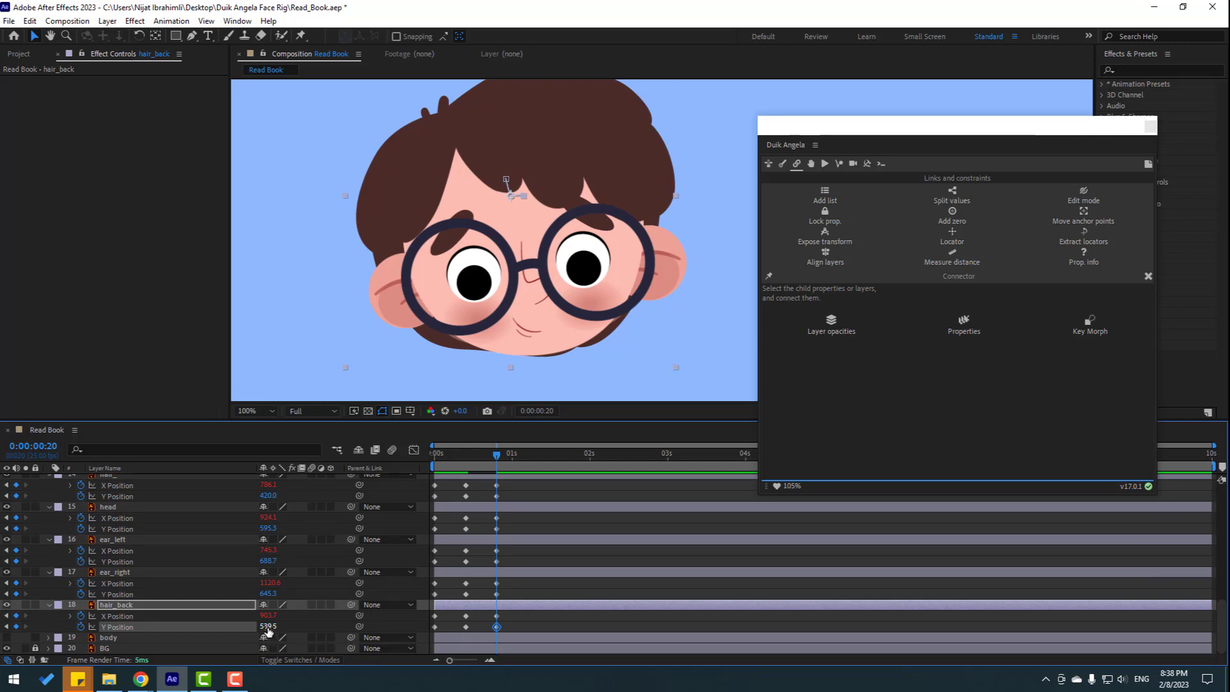
{"action": "left_click_drag", "start_coordinate": [268, 631], "coordinate": [277, 631]}
{"action": "scroll", "coordinate": [540, 345], "scroll_direction": "down", "scroll_amount": 2}
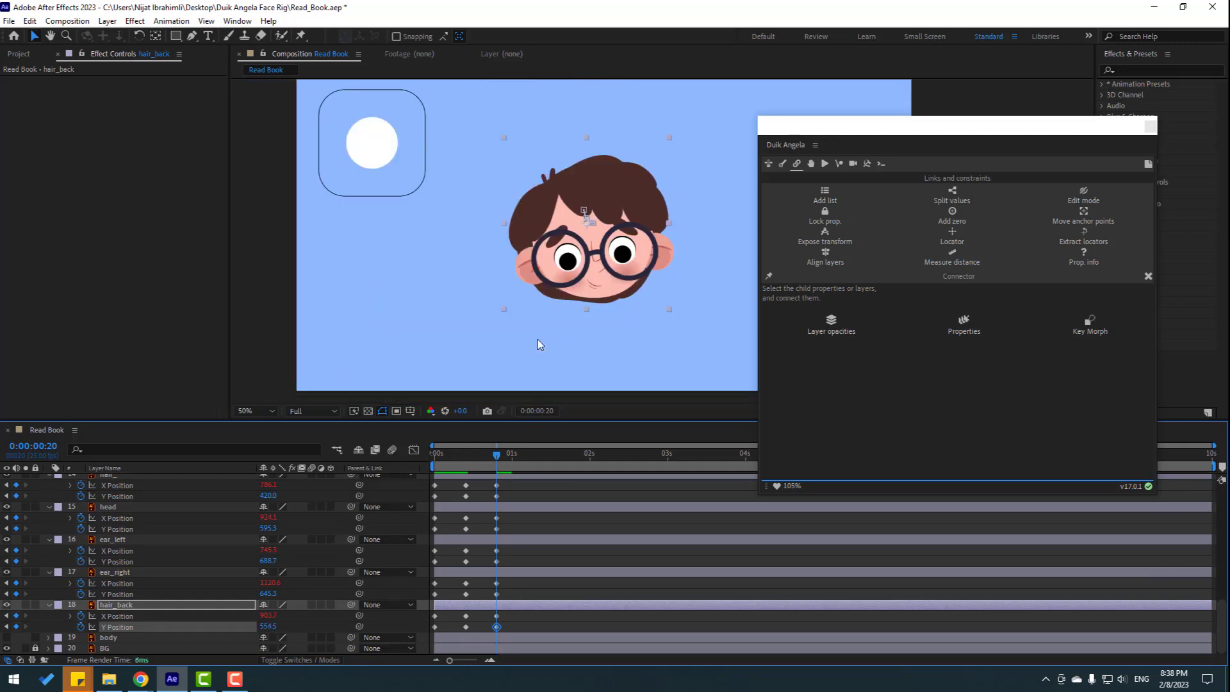
{"action": "left_click", "coordinate": [466, 455]}
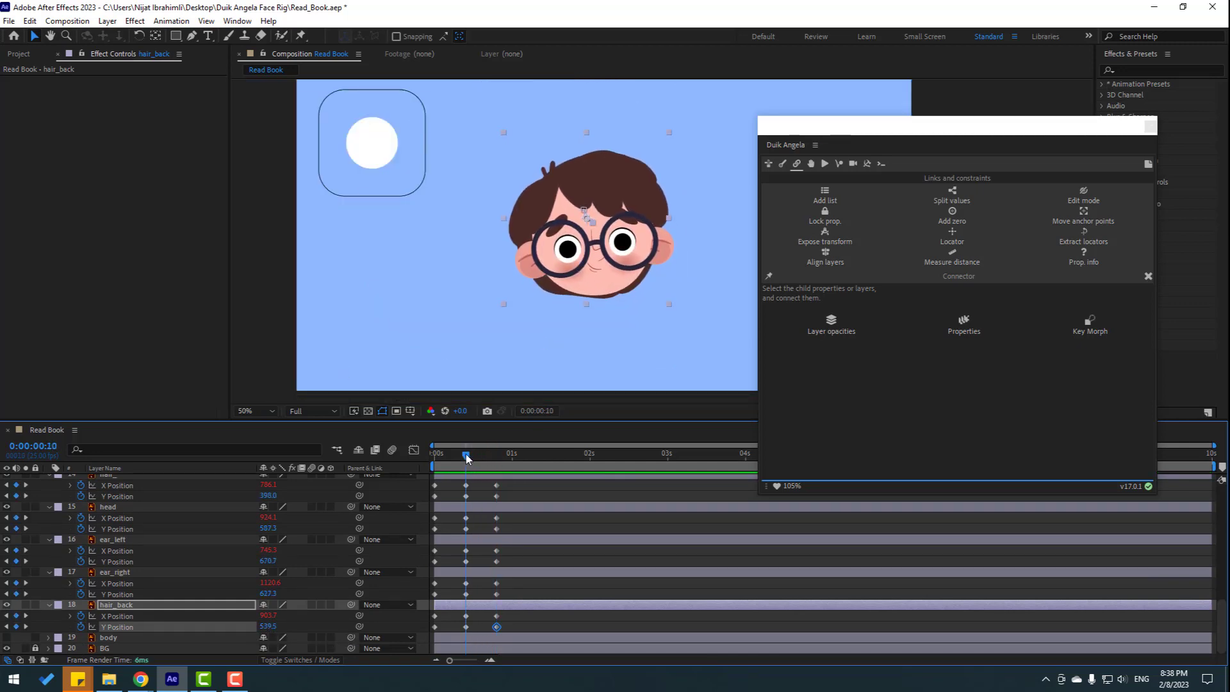
{"action": "left_click_drag", "start_coordinate": [466, 456], "coordinate": [428, 456]}
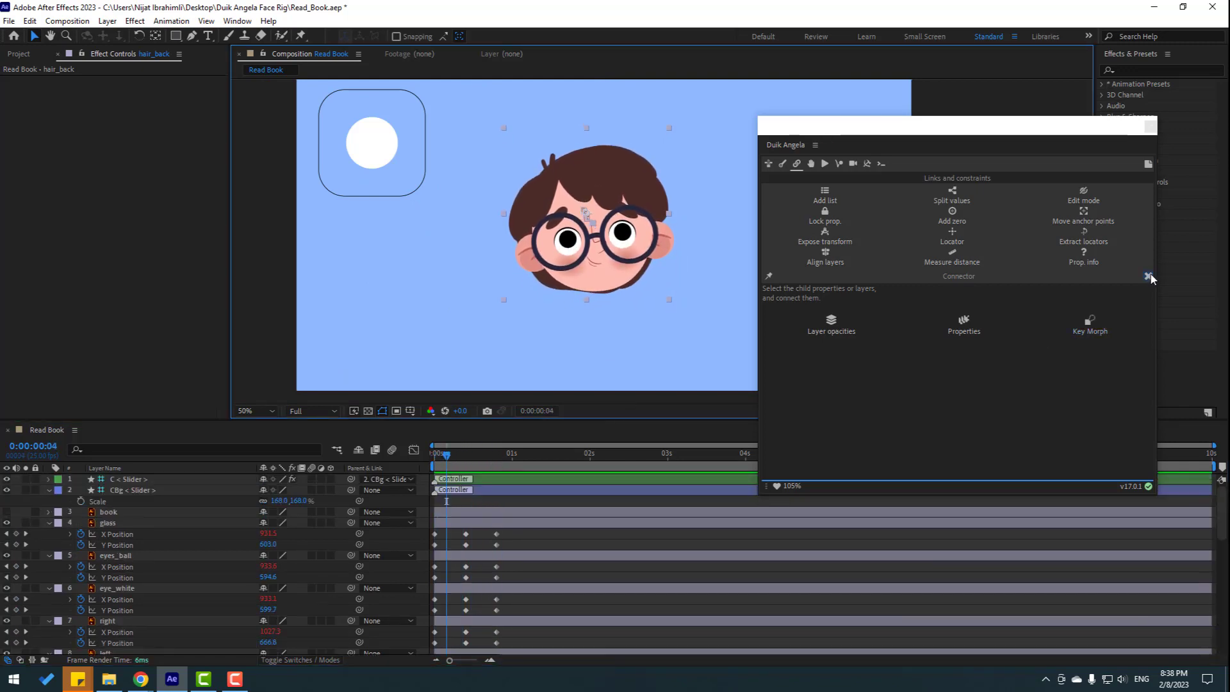
Step: Restart the Duik Connector and pick the 2D Slider of the C < Slider > layer as its control
{"action": "left_click", "coordinate": [1148, 276]}
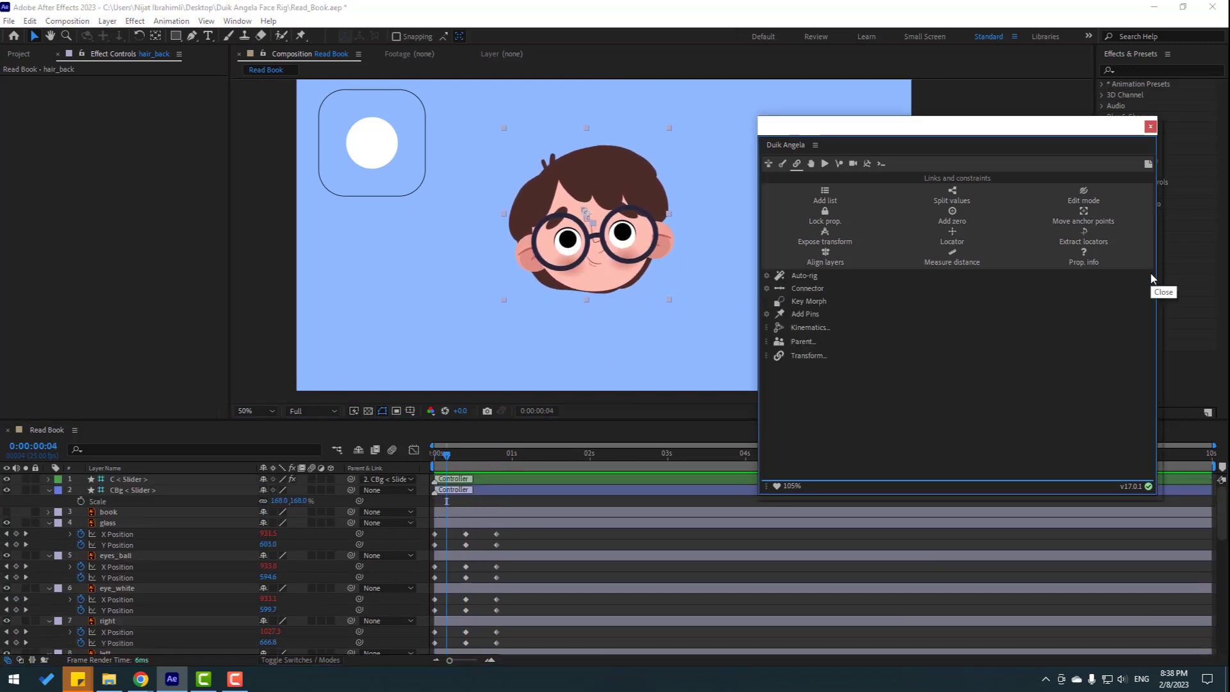
{"action": "left_click", "coordinate": [806, 289]}
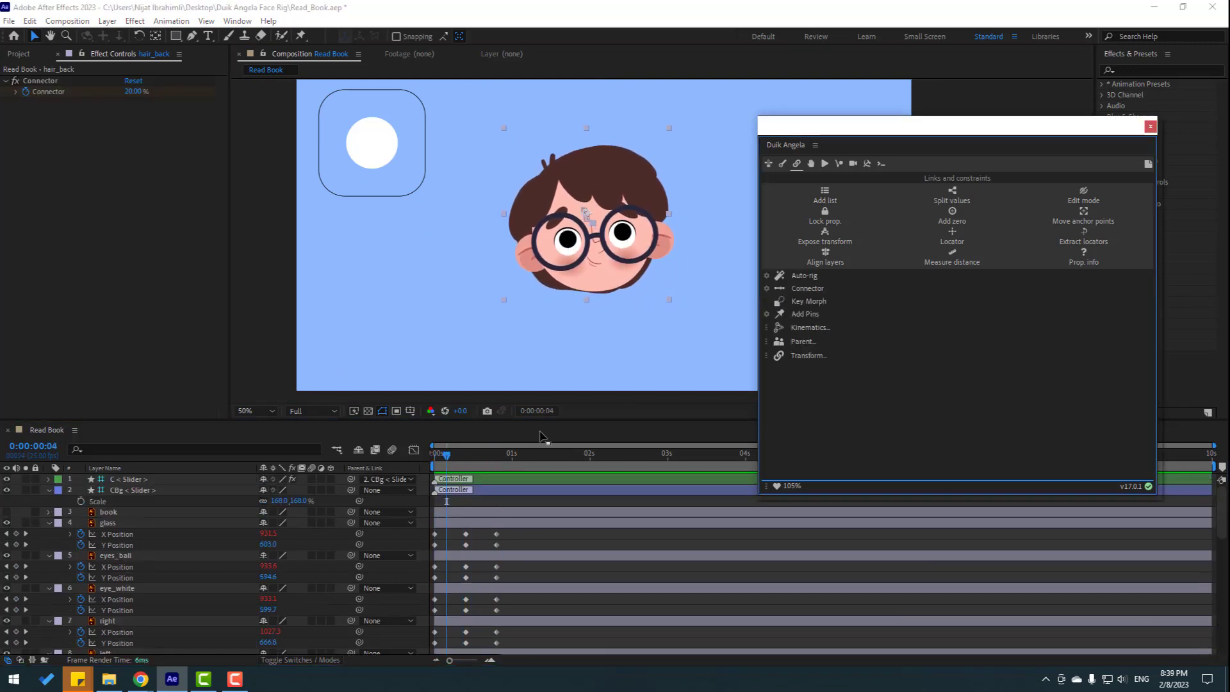
{"action": "left_click", "coordinate": [807, 288]}
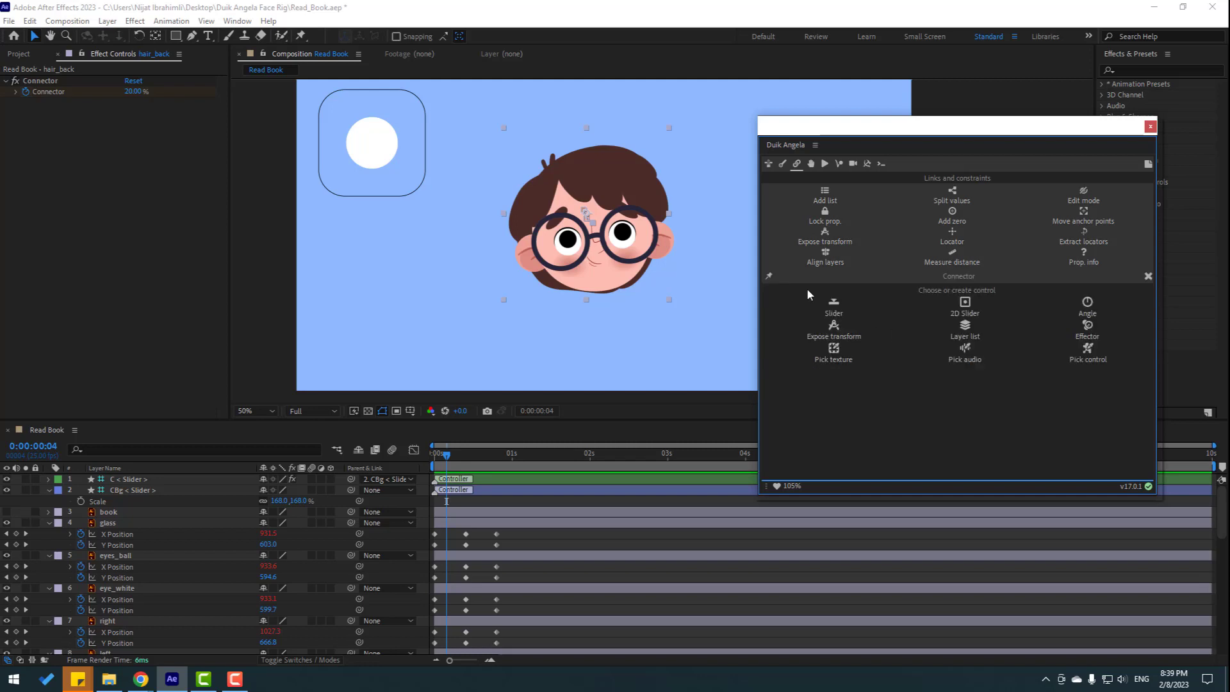
{"action": "left_click", "coordinate": [127, 480]}
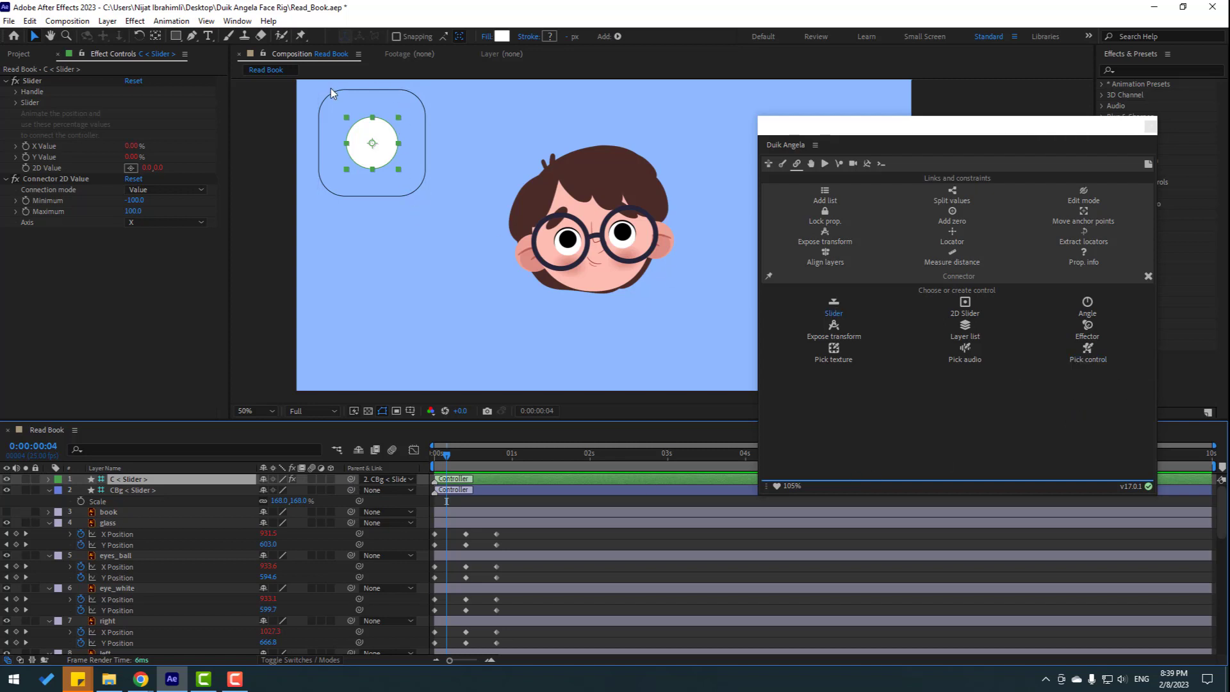
{"action": "left_click", "coordinate": [1087, 359]}
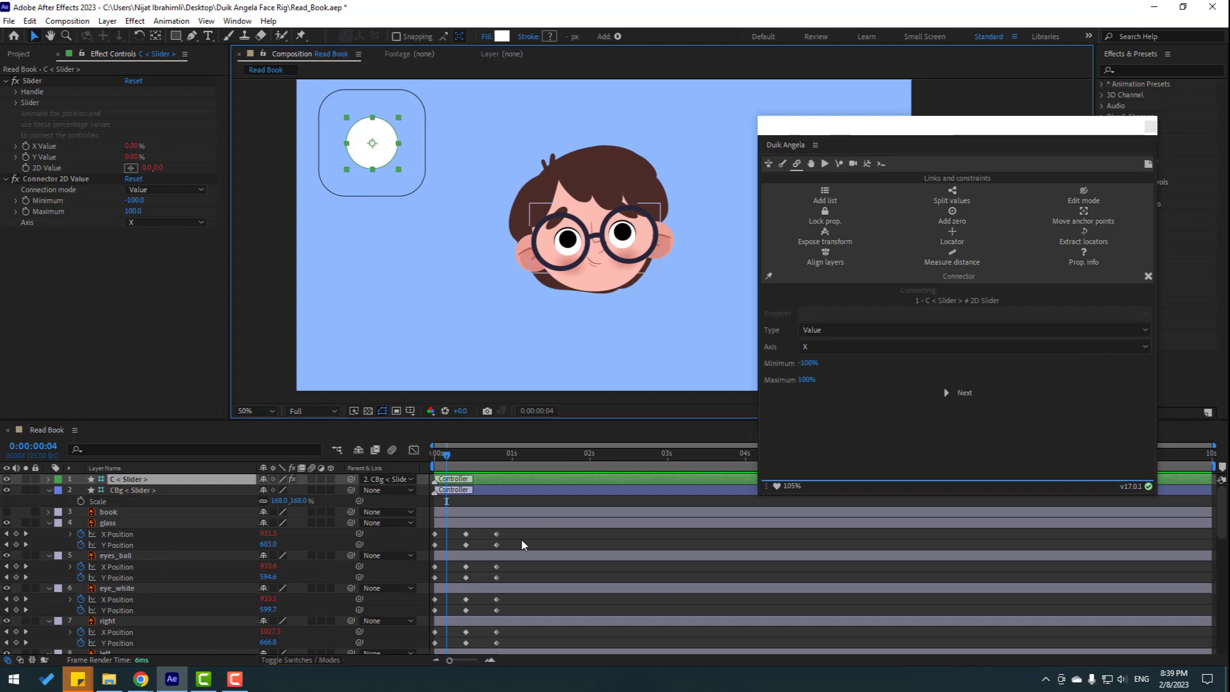
Step: Select all Y Position keyframes of the glass, eyes_ball, eye_white, right, left, nose, mouth and eyebrown_right layers
{"action": "left_click_drag", "start_coordinate": [511, 561], "coordinate": [416, 542]}
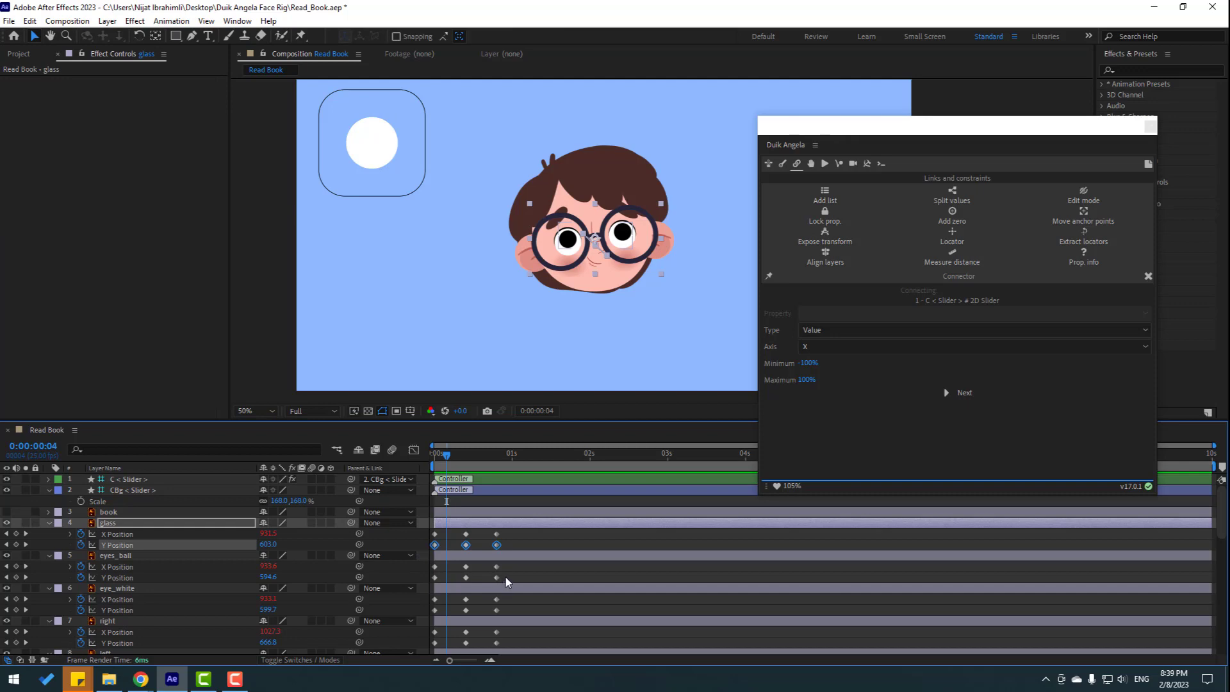
{"action": "left_click_drag", "start_coordinate": [506, 581], "coordinate": [429, 573]}
{"action": "left_click_drag", "start_coordinate": [509, 616], "coordinate": [429, 605]}
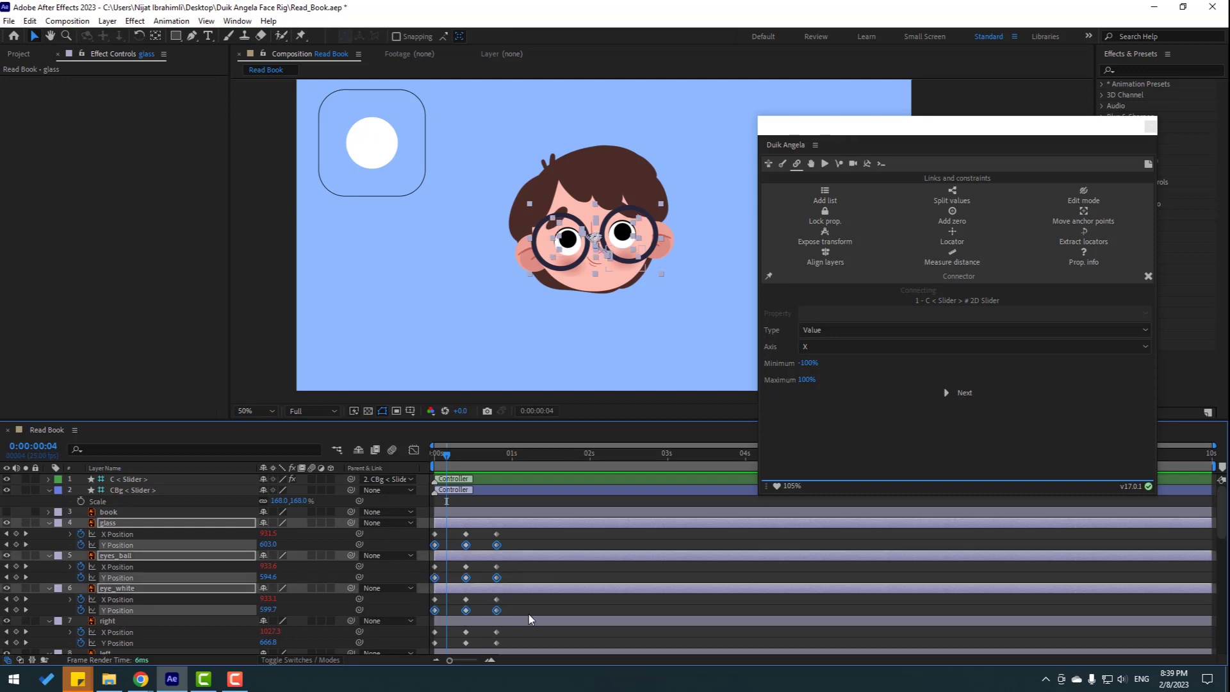
{"action": "scroll", "coordinate": [535, 613], "scroll_direction": "down", "scroll_amount": 1}
{"action": "scroll", "coordinate": [508, 609], "scroll_direction": "down", "scroll_amount": 1}
{"action": "left_click_drag", "start_coordinate": [509, 616], "coordinate": [509, 572]}
{"action": "scroll", "coordinate": [507, 609], "scroll_direction": "down", "scroll_amount": 1}
{"action": "scroll", "coordinate": [510, 609], "scroll_direction": "down", "scroll_amount": 2}
{"action": "left_click_drag", "start_coordinate": [510, 616], "coordinate": [429, 606]}
{"action": "scroll", "coordinate": [507, 609], "scroll_direction": "down", "scroll_amount": 1}
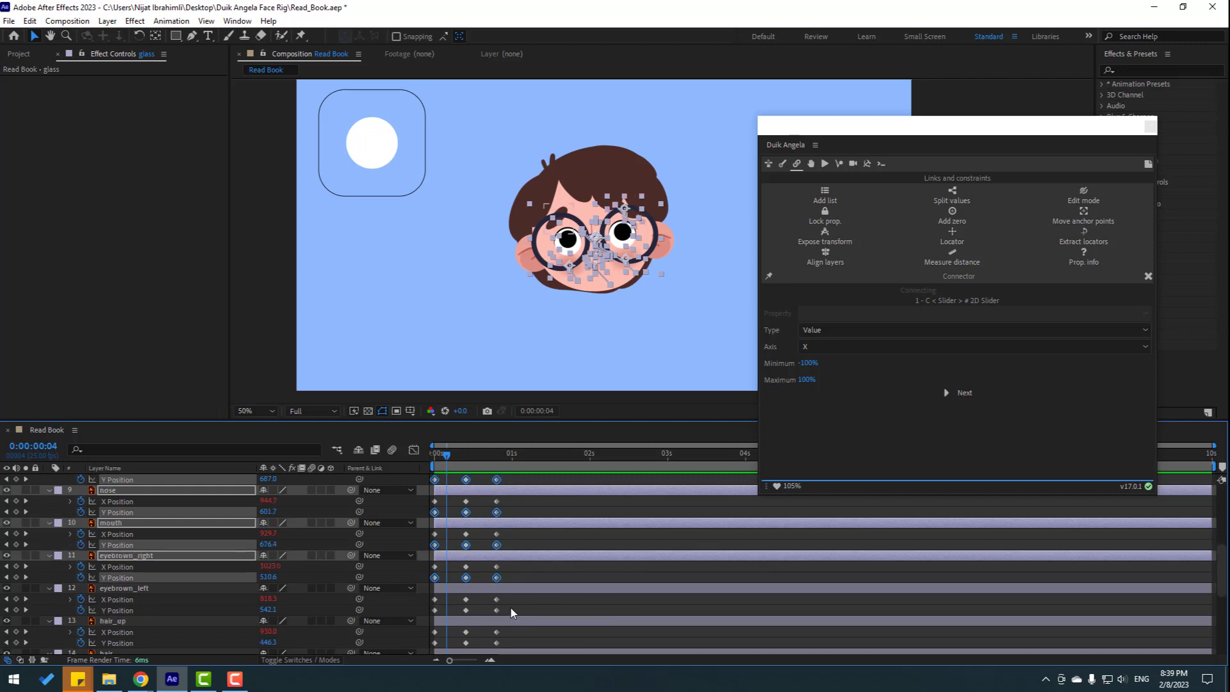
Step: Add all Y Position keyframes of eyebrown_left, hair_up, hair_, head, ear_left, ear_right and hair_back to the selection
{"action": "left_click_drag", "start_coordinate": [509, 617], "coordinate": [429, 605]}
{"action": "left_click_drag", "start_coordinate": [510, 648], "coordinate": [429, 637]}
{"action": "scroll", "coordinate": [535, 620], "scroll_direction": "down", "scroll_amount": 4}
{"action": "left_click_drag", "start_coordinate": [509, 552], "coordinate": [429, 541]}
{"action": "left_click_drag", "start_coordinate": [509, 585], "coordinate": [429, 574]}
{"action": "scroll", "coordinate": [449, 589], "scroll_direction": "down", "scroll_amount": 1}
{"action": "left_click_drag", "start_coordinate": [509, 616], "coordinate": [434, 620]}
{"action": "scroll", "coordinate": [462, 618], "scroll_direction": "down", "scroll_amount": 1}
{"action": "left_click_drag", "start_coordinate": [510, 631], "coordinate": [429, 621]}
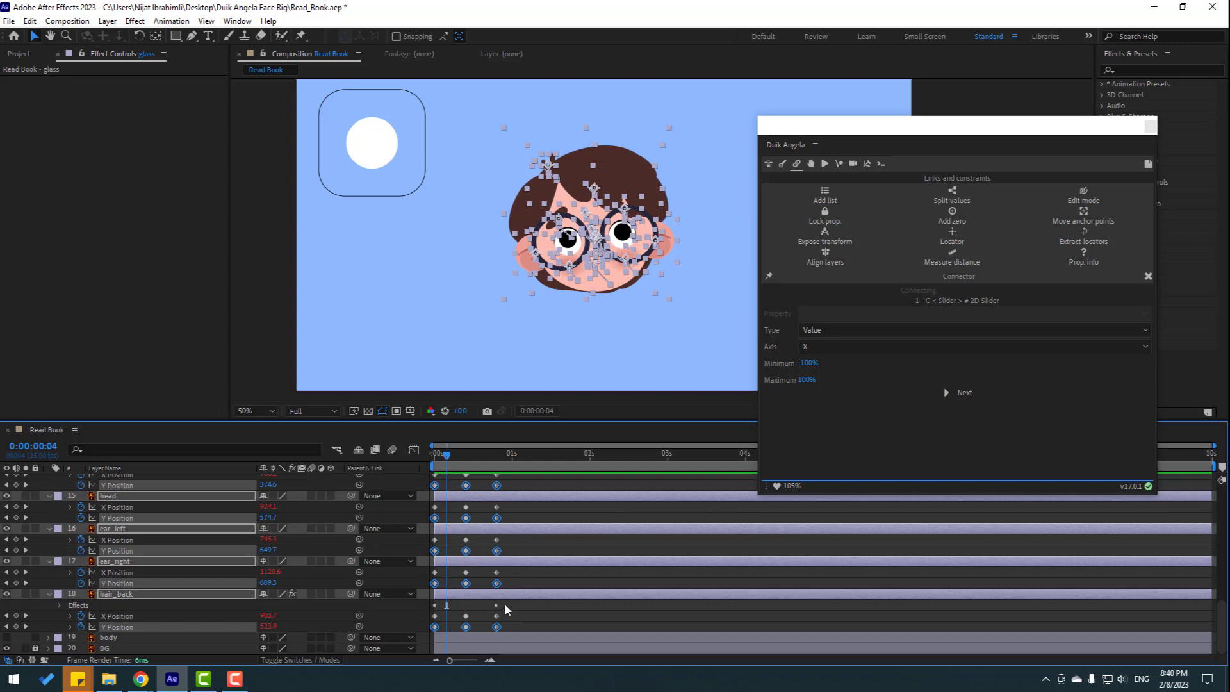
{"action": "scroll", "coordinate": [508, 609], "scroll_direction": "up", "scroll_amount": 4}
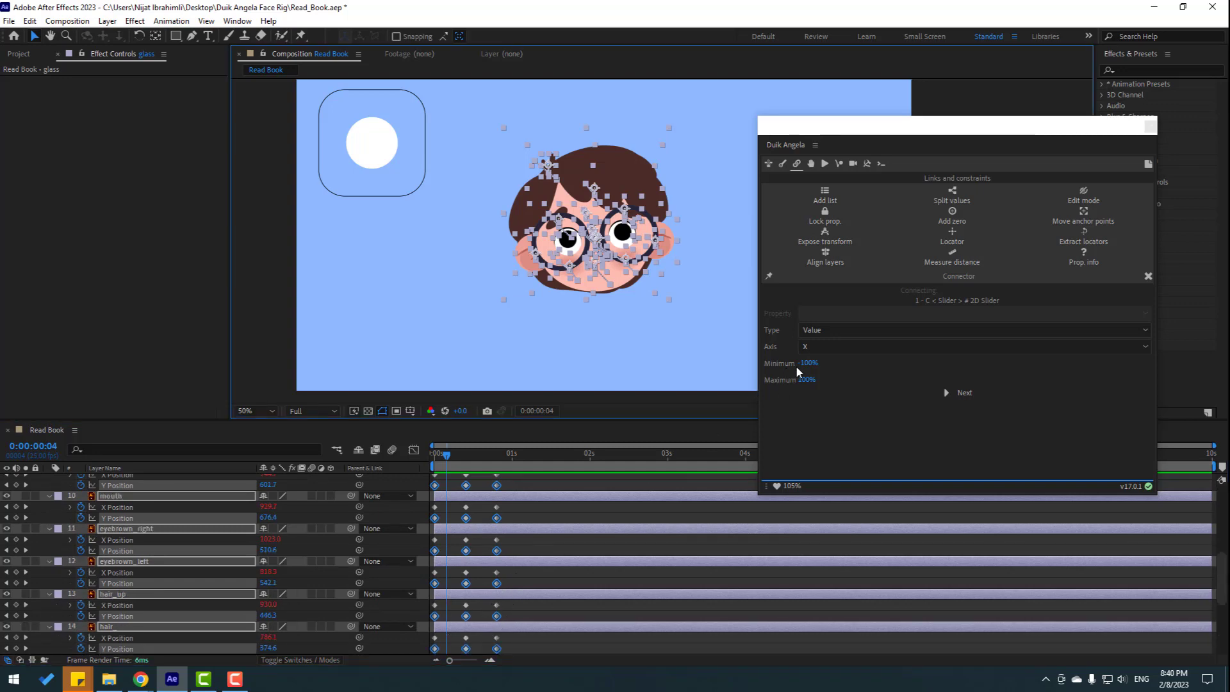
Step: Set the connector axis to Y and connect the selected Y Position properties to the 2D Slider
{"action": "left_click", "coordinate": [810, 347]}
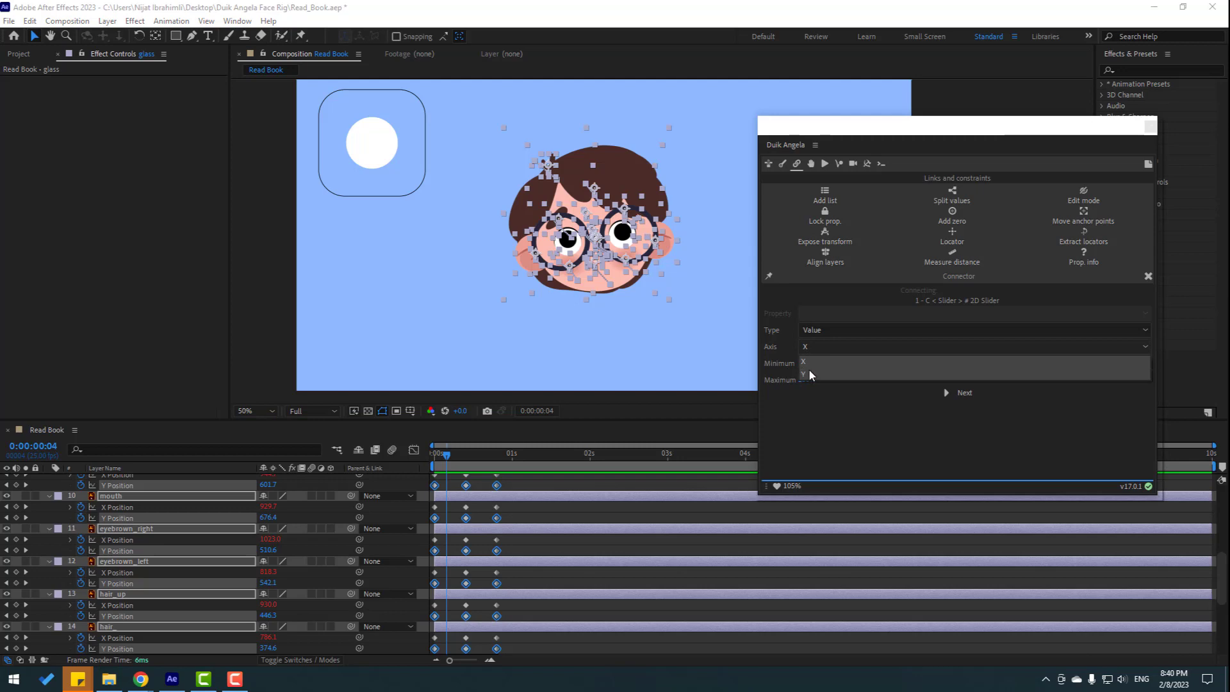
{"action": "left_click", "coordinate": [810, 374]}
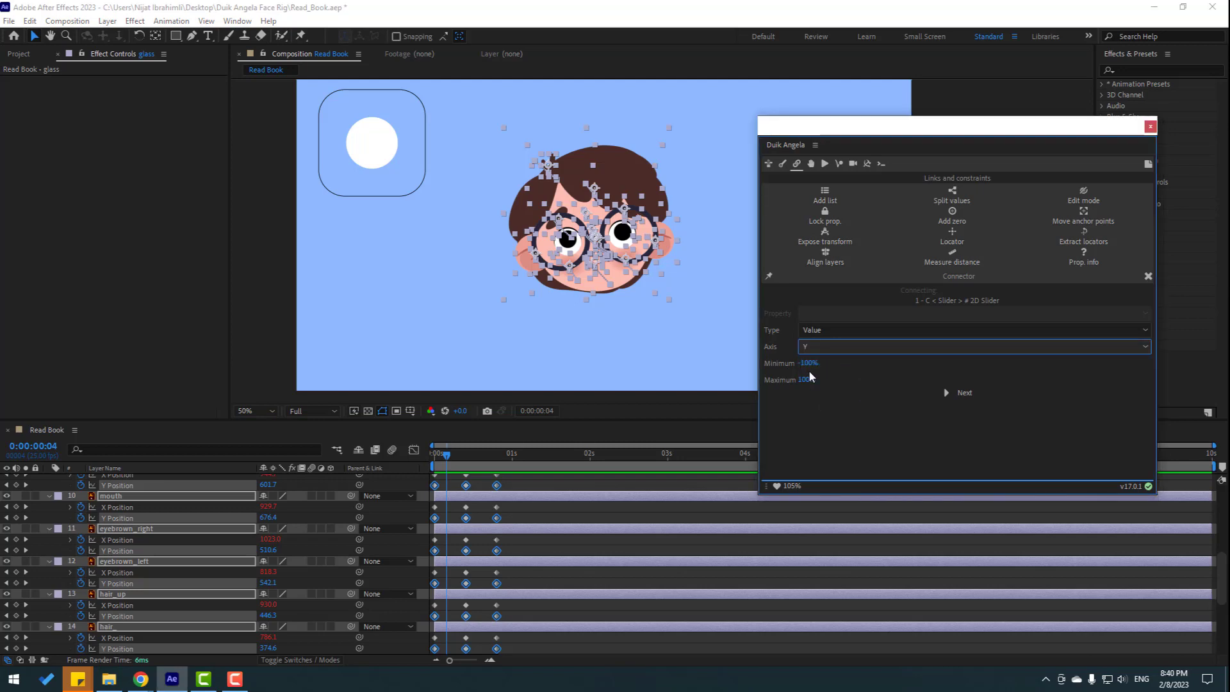
{"action": "left_click", "coordinate": [965, 393]}
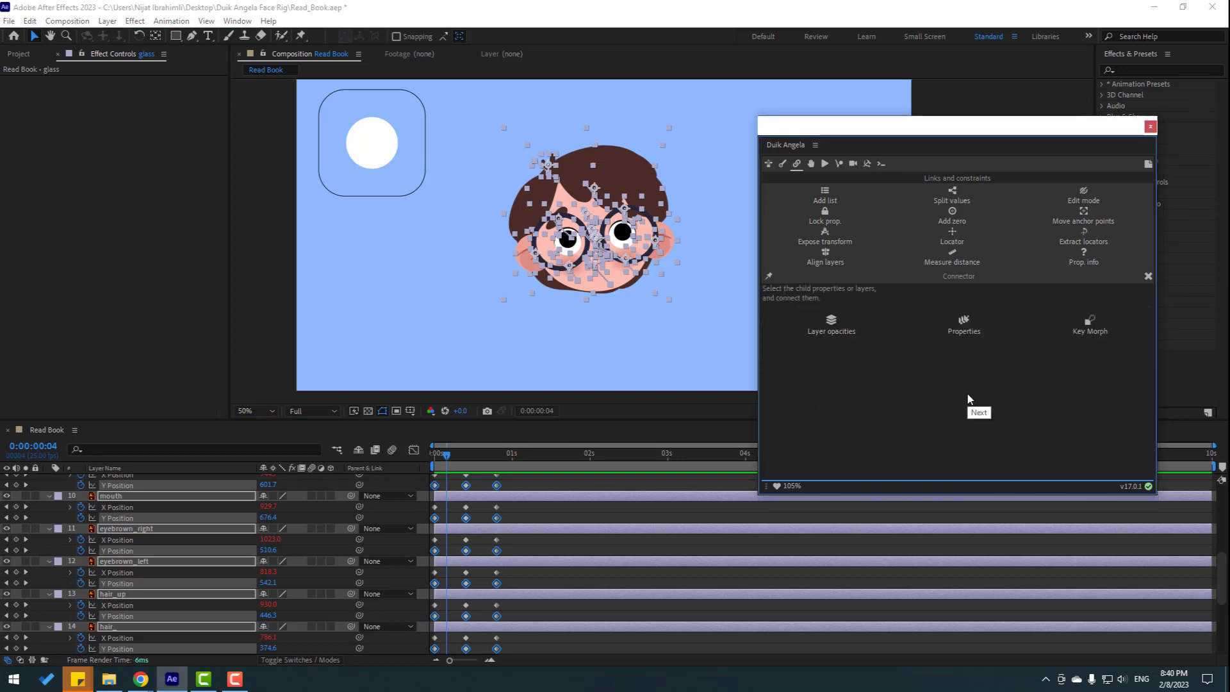
{"action": "left_click", "coordinate": [964, 325]}
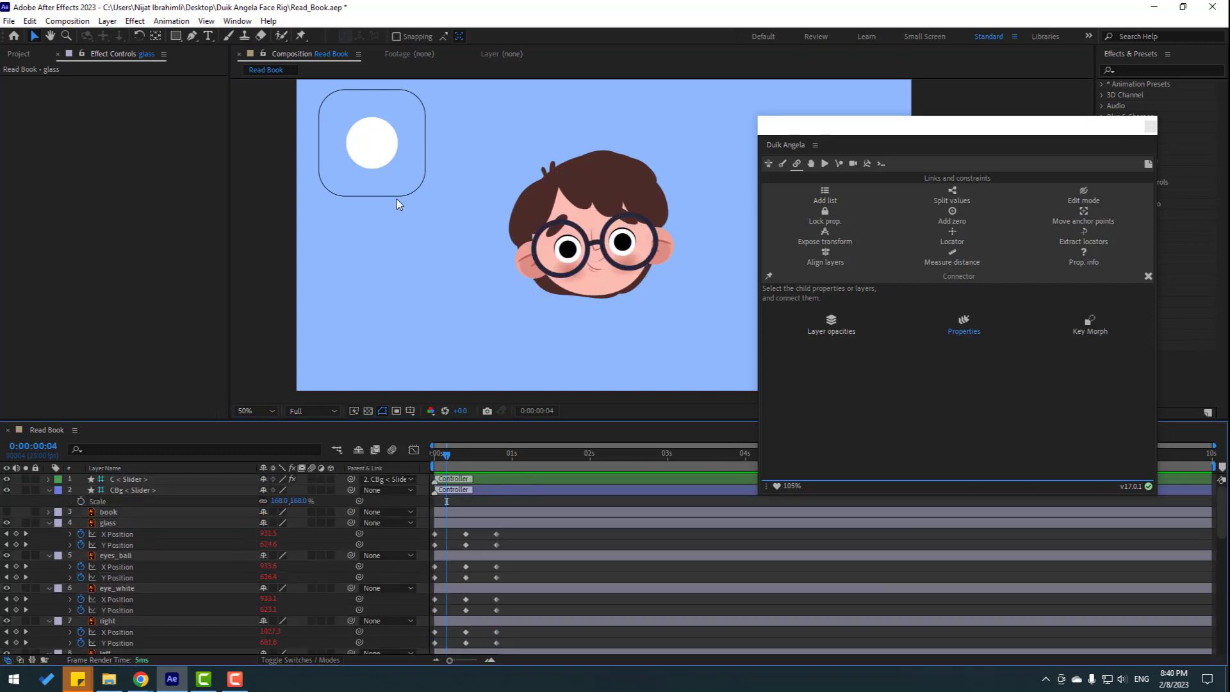
Step: Test the head turn by moving the slider handle around its box, and close the Duik Angela window
{"action": "left_click", "coordinate": [377, 143]}
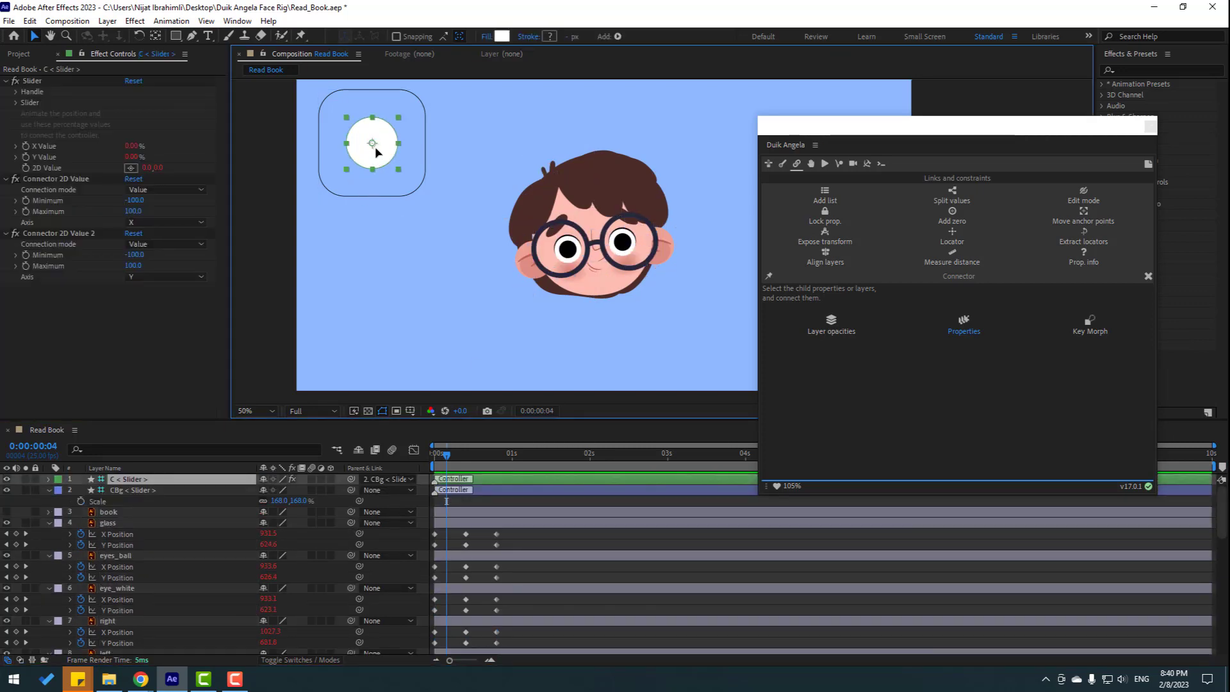
{"action": "left_click_drag", "start_coordinate": [376, 154], "coordinate": [404, 141]}
{"action": "left_click", "coordinate": [1150, 126]}
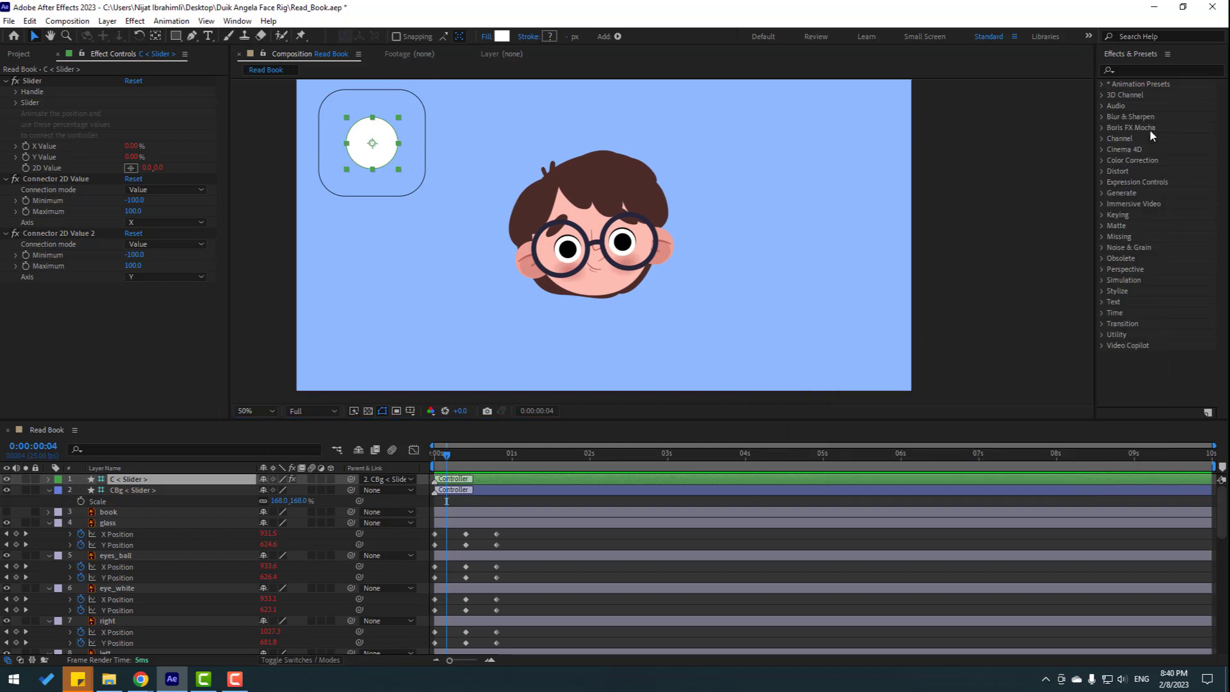
Step: Collapse the expanded properties of the slider background and of all layers from glass to hair_back
{"action": "left_click", "coordinate": [46, 489]}
{"action": "left_click", "coordinate": [106, 512]}
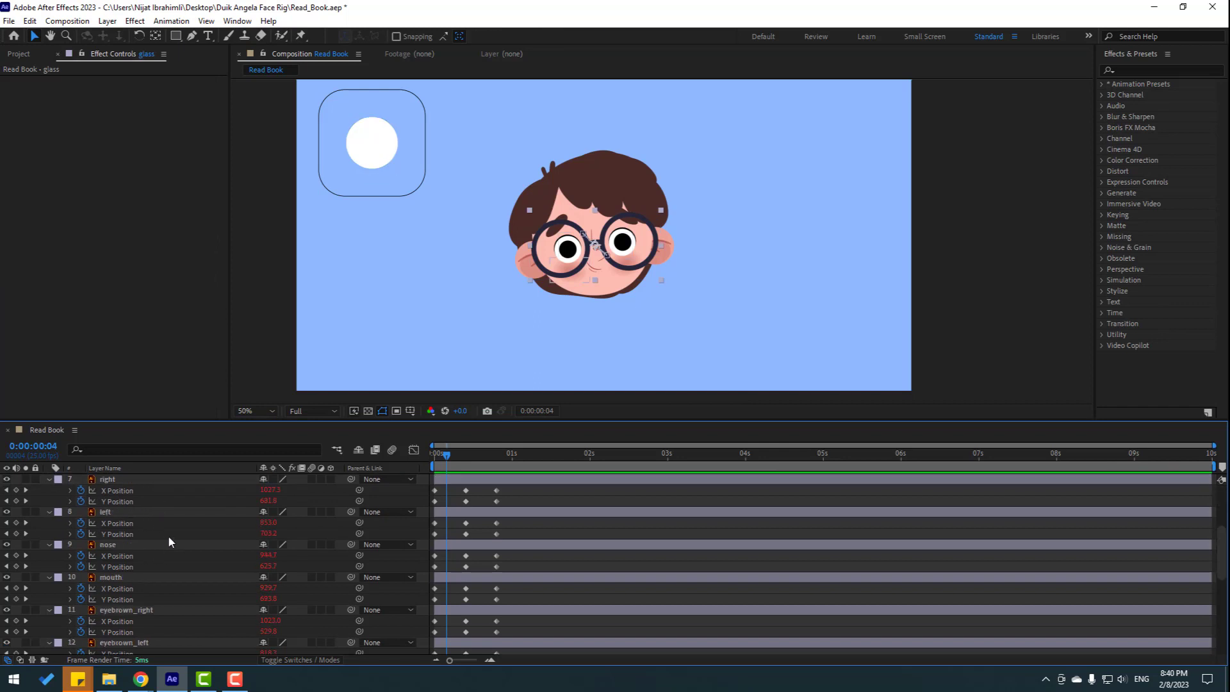
{"action": "scroll", "coordinate": [153, 550], "scroll_direction": "down", "scroll_amount": 8}
{"action": "left_click", "coordinate": [115, 595], "text": "shift"}
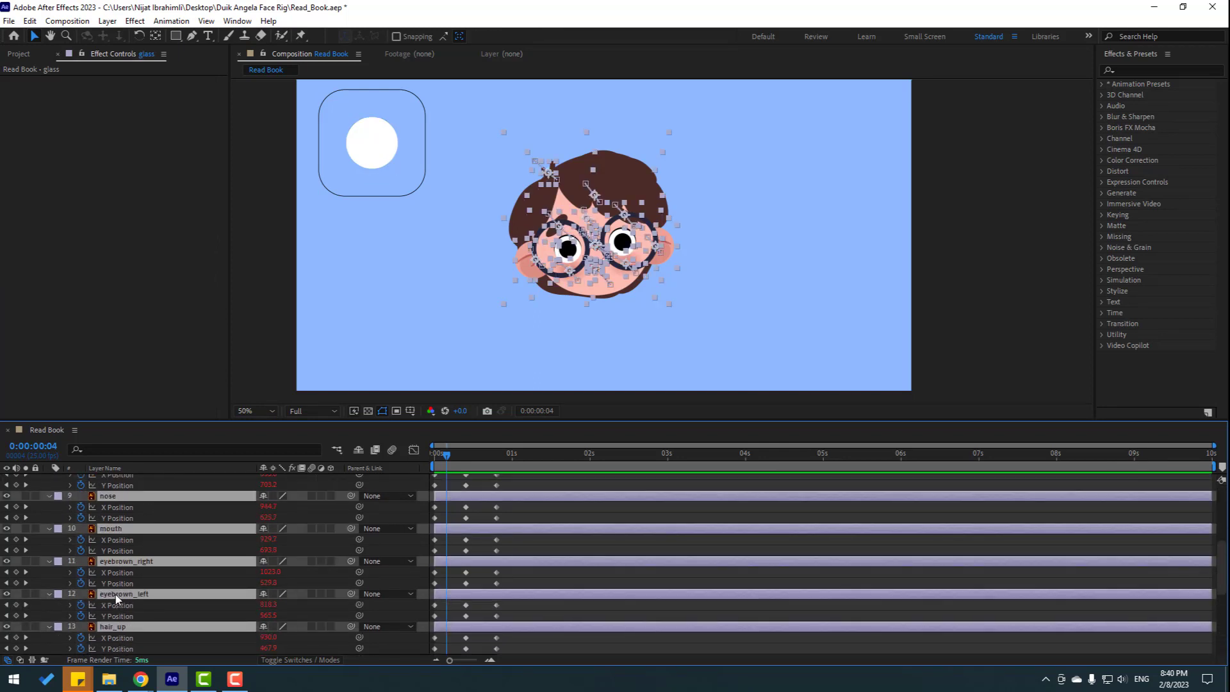
{"action": "scroll", "coordinate": [67, 538], "scroll_direction": "up", "scroll_amount": 8}
{"action": "left_click", "coordinate": [49, 513]}
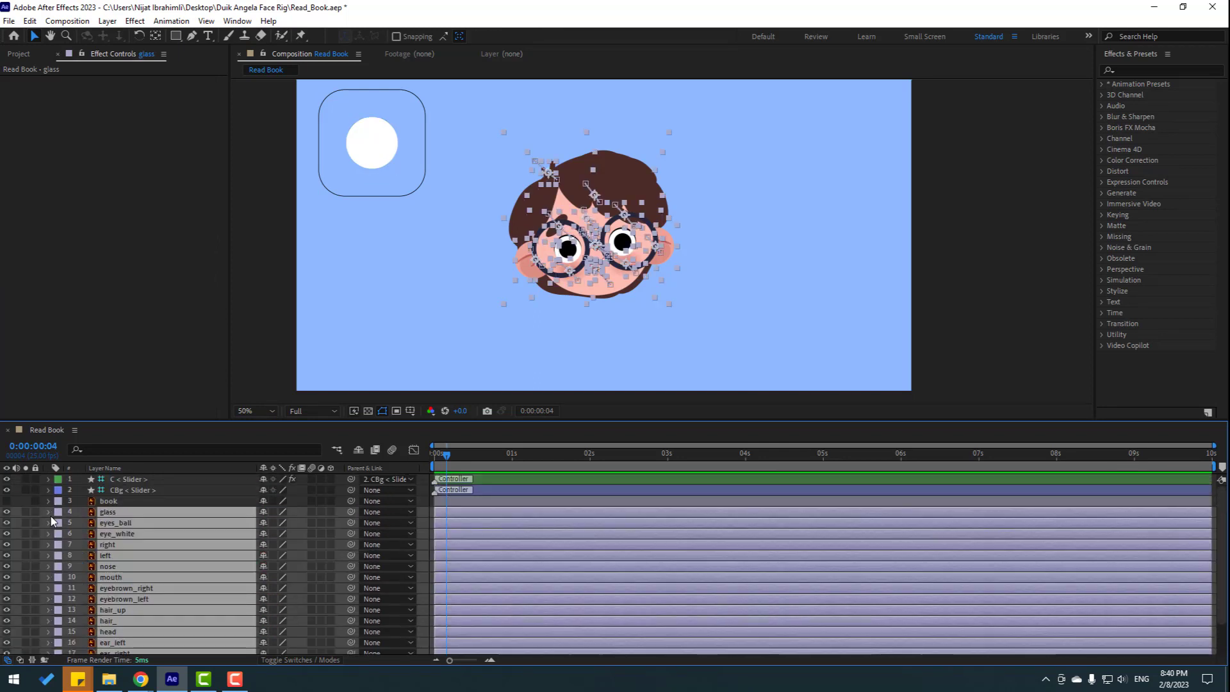
Step: Make the book layer visible and move the slider handle to the lower-left corner of its box
{"action": "left_click", "coordinate": [107, 501]}
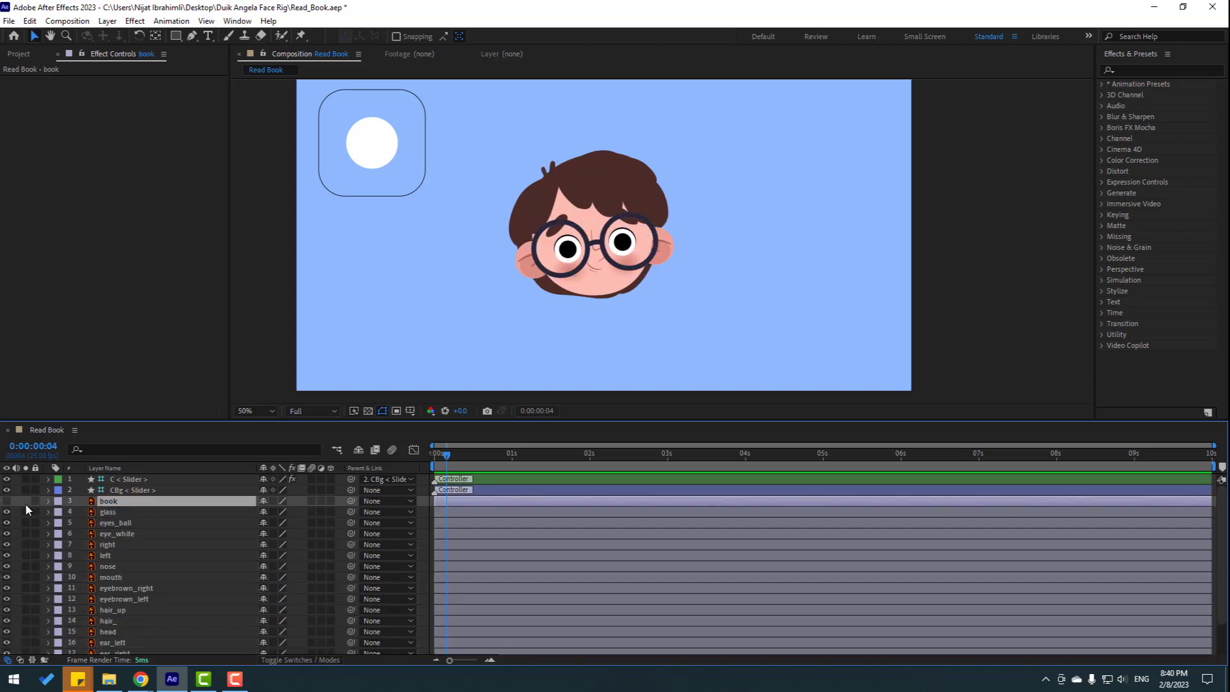
{"action": "left_click", "coordinate": [7, 501]}
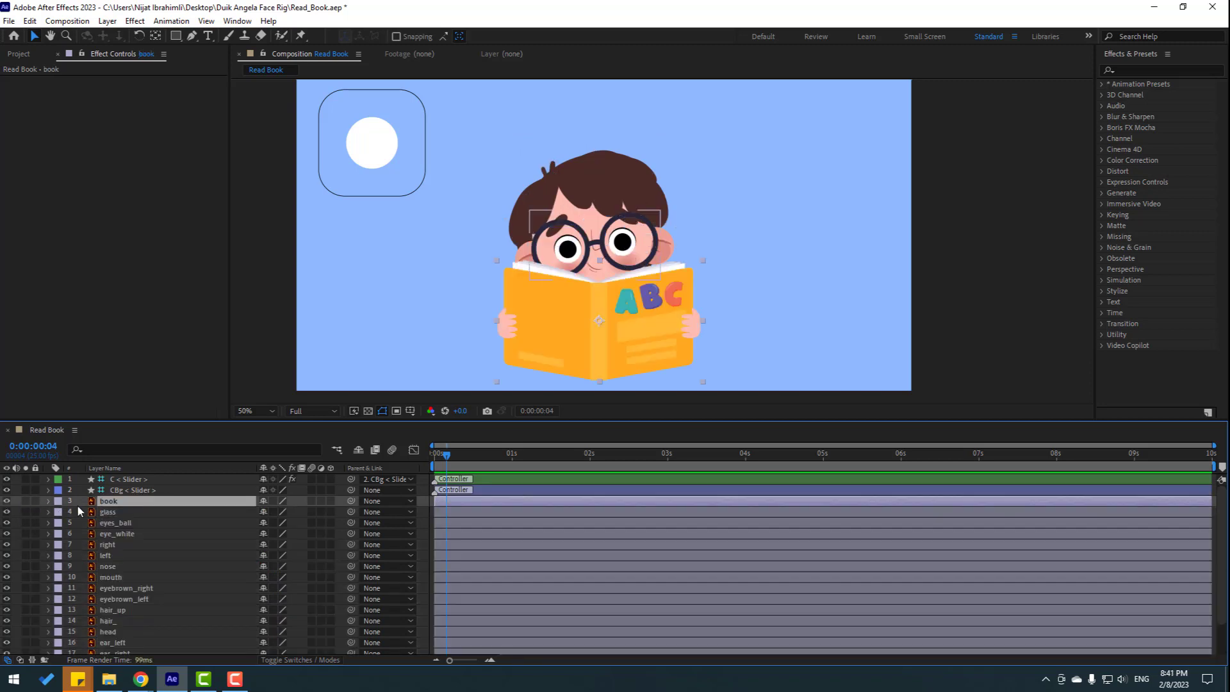
{"action": "left_click", "coordinate": [368, 160]}
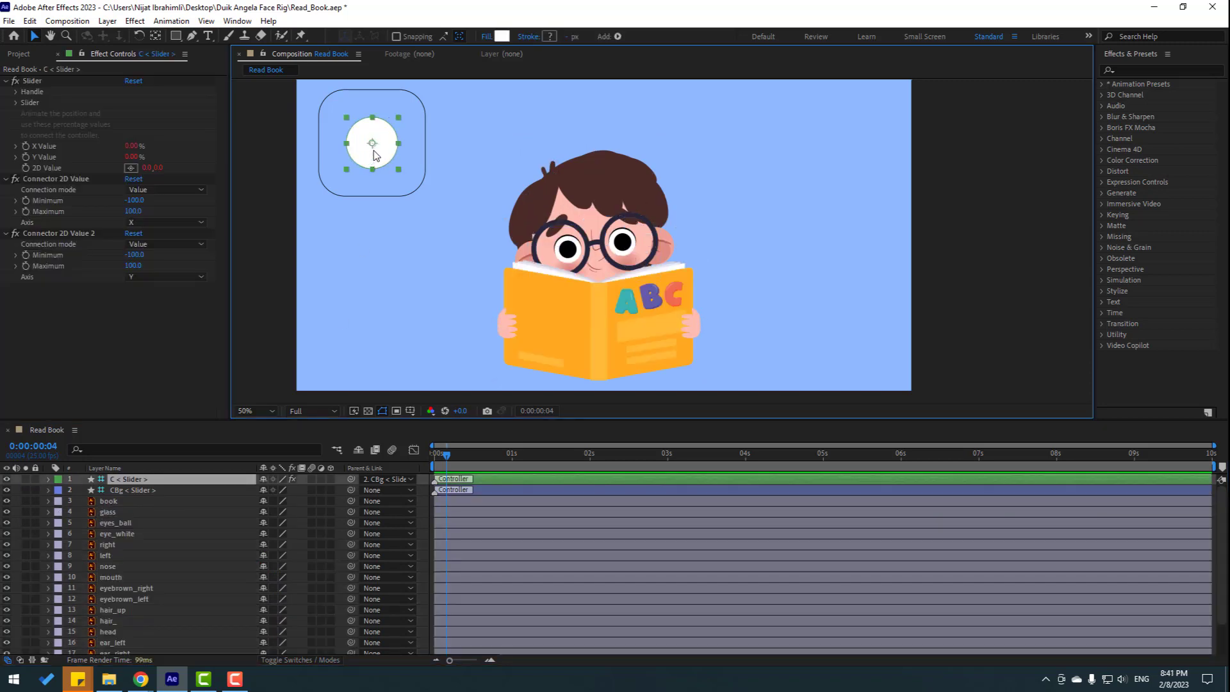
{"action": "left_click_drag", "start_coordinate": [376, 156], "coordinate": [345, 182]}
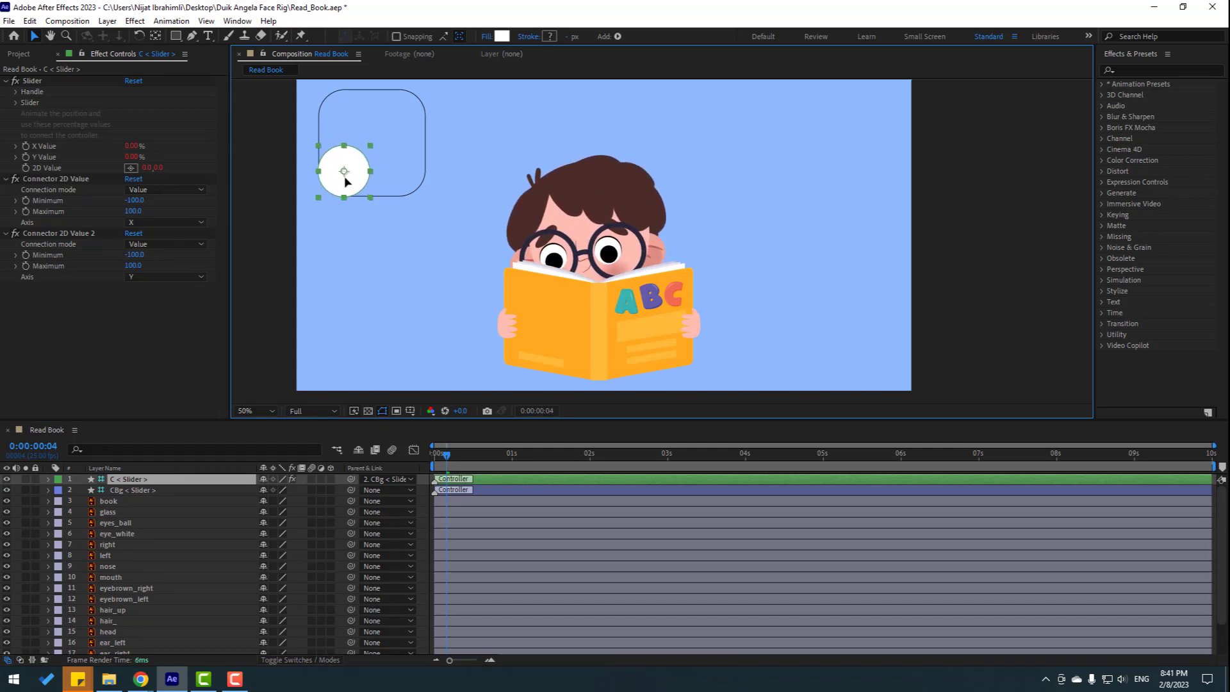
Step: Keyframe the slider handle's Position at 0:00:00:00, and move it to the box's lower right, about 40.5, 60.7, at 0:00:00:16
{"action": "left_click", "coordinate": [331, 447]}
{"action": "key", "text": "space"}
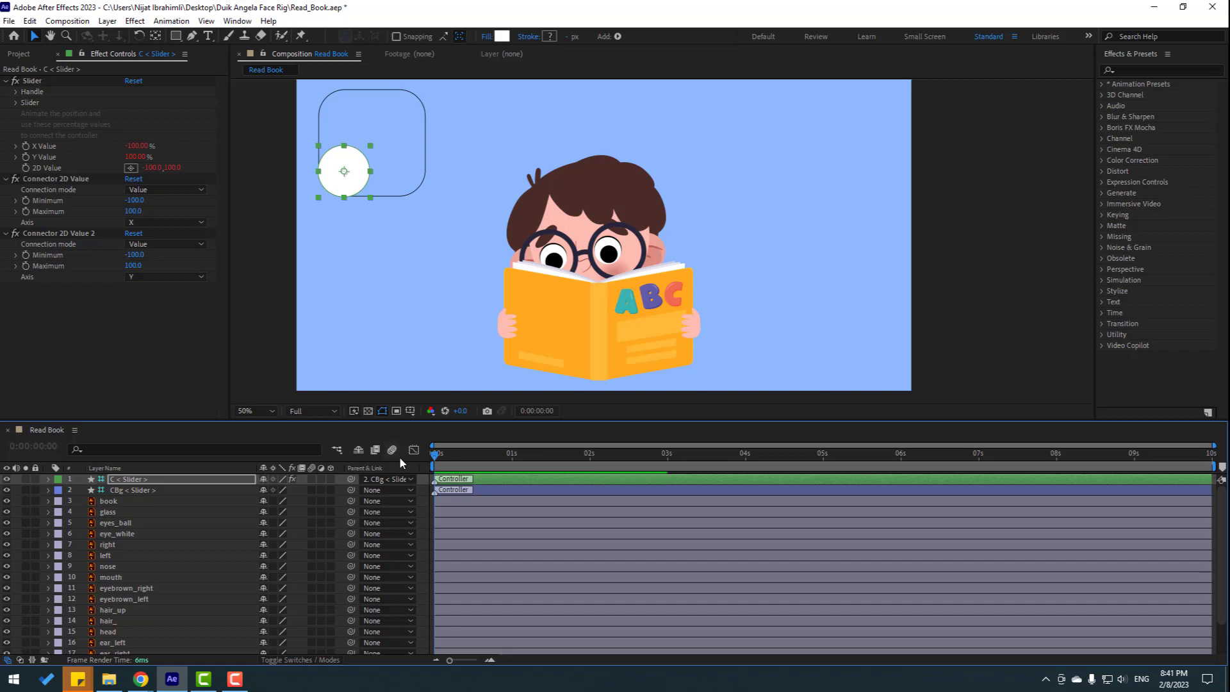
{"action": "key", "text": "p"}
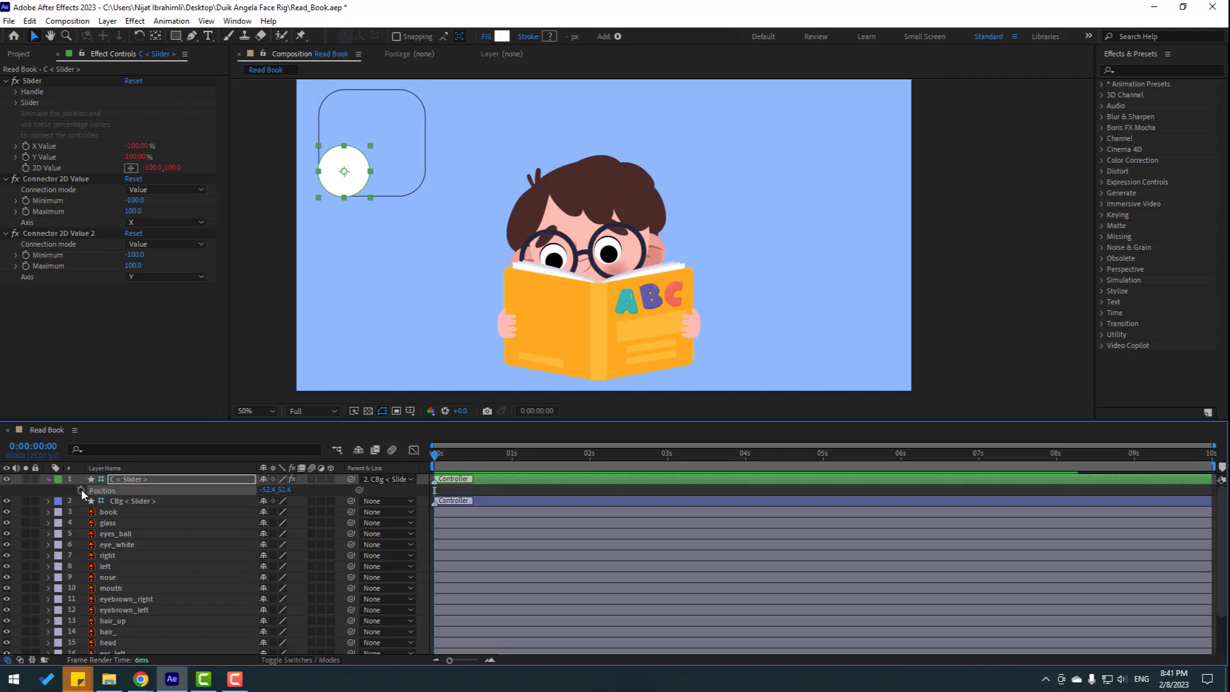
{"action": "left_click", "coordinate": [80, 490]}
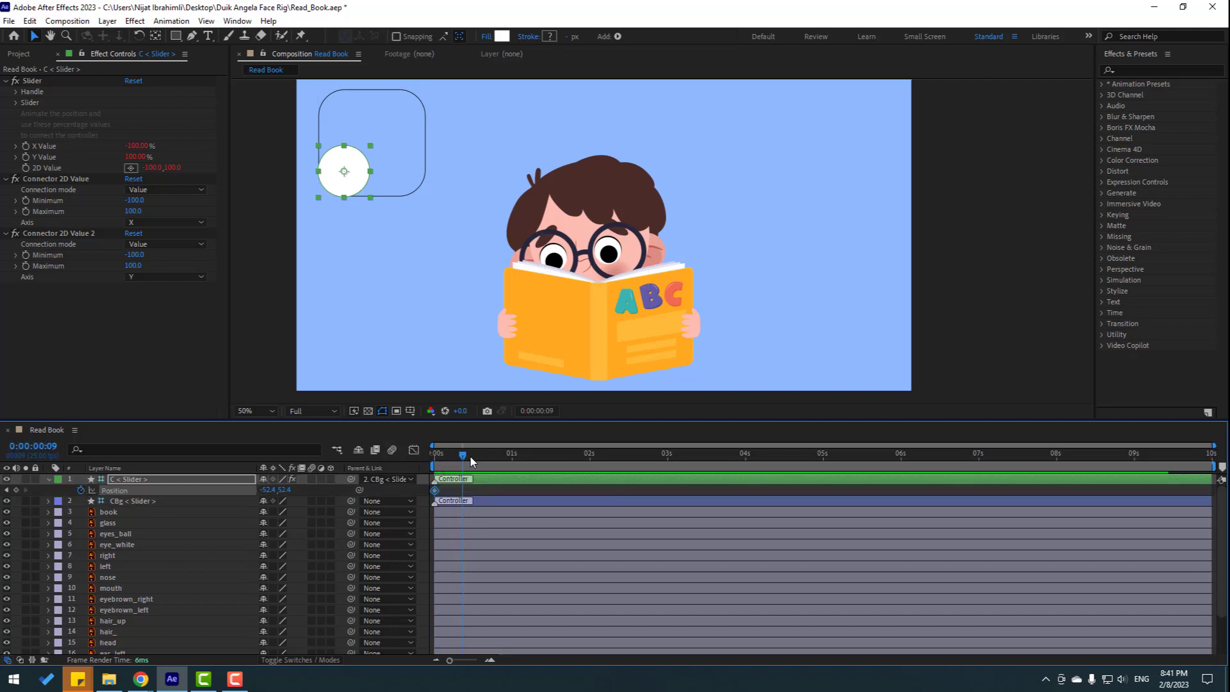
{"action": "left_click_drag", "start_coordinate": [470, 460], "coordinate": [484, 463]}
{"action": "left_click_drag", "start_coordinate": [339, 188], "coordinate": [388, 193]}
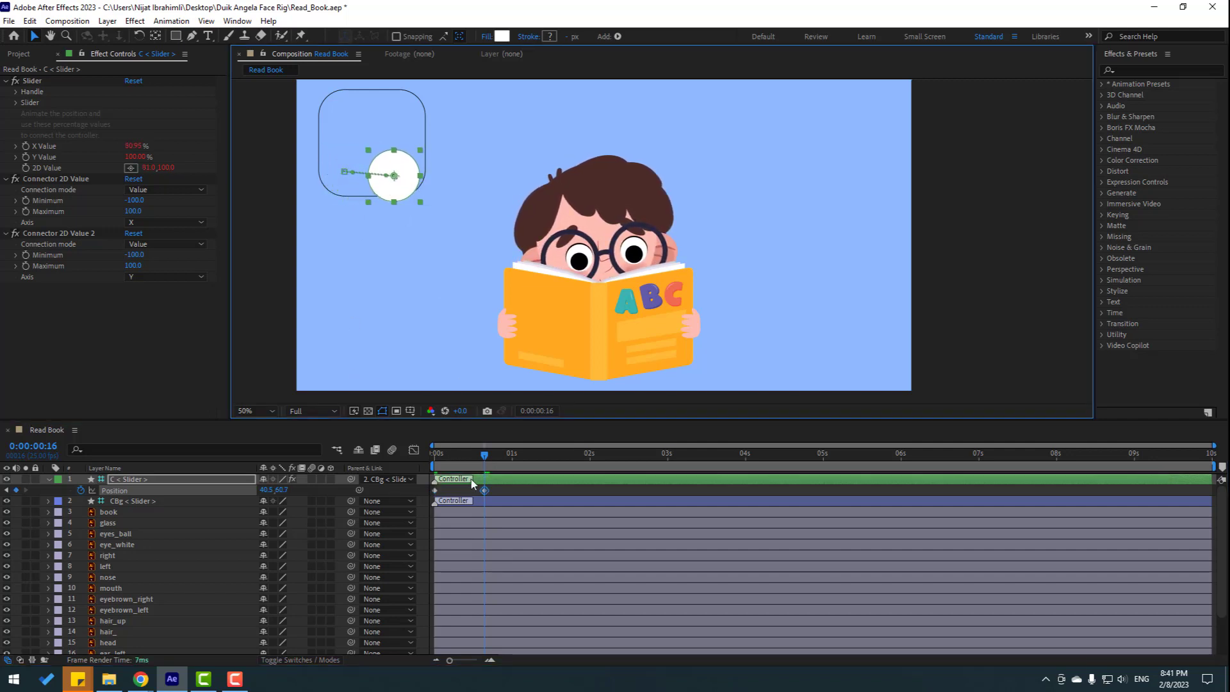
Step: Preview the head turn, delay the handle's second Position keyframe to about 1.3 seconds to slow the turn, and preview it again
{"action": "key", "text": "space"}
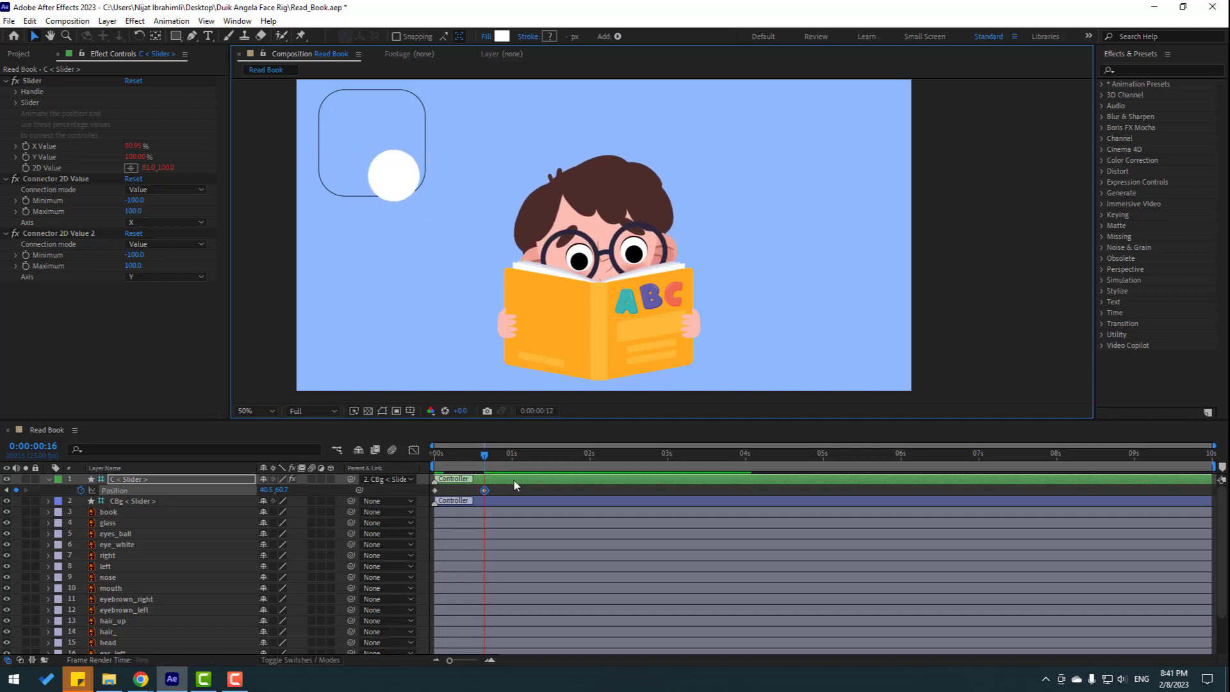
{"action": "left_click_drag", "start_coordinate": [486, 491], "coordinate": [537, 490]}
{"action": "key", "text": "space"}
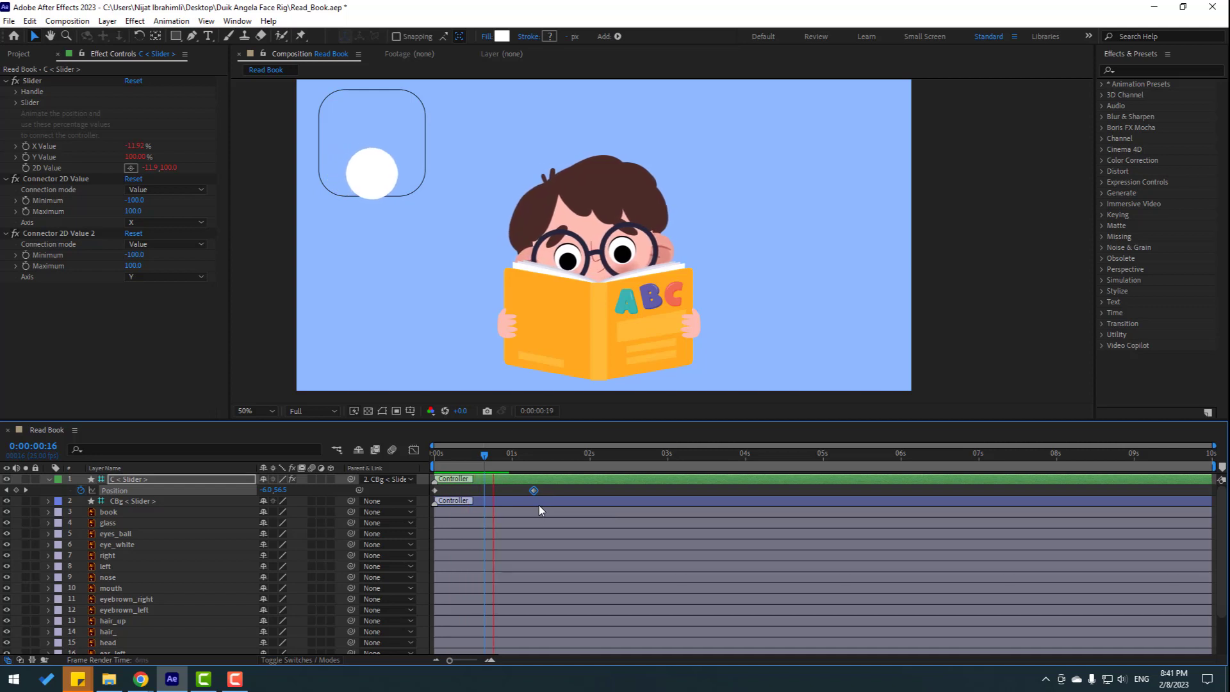
Step: Hold the handle's Position with a keyframe at about 1.4 seconds, and move it to the box's upper middle, about 2.4, -51.2, at 0:00:01:24
{"action": "left_click", "coordinate": [535, 456]}
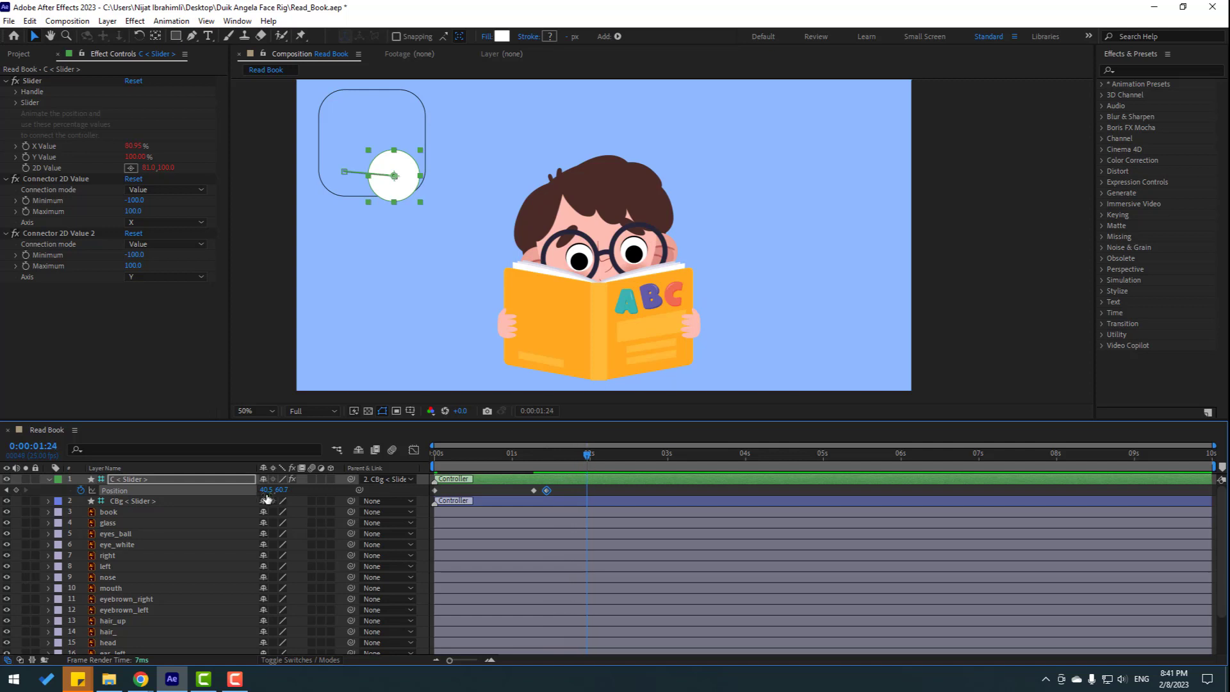
{"action": "left_click_drag", "start_coordinate": [393, 191], "coordinate": [376, 132]}
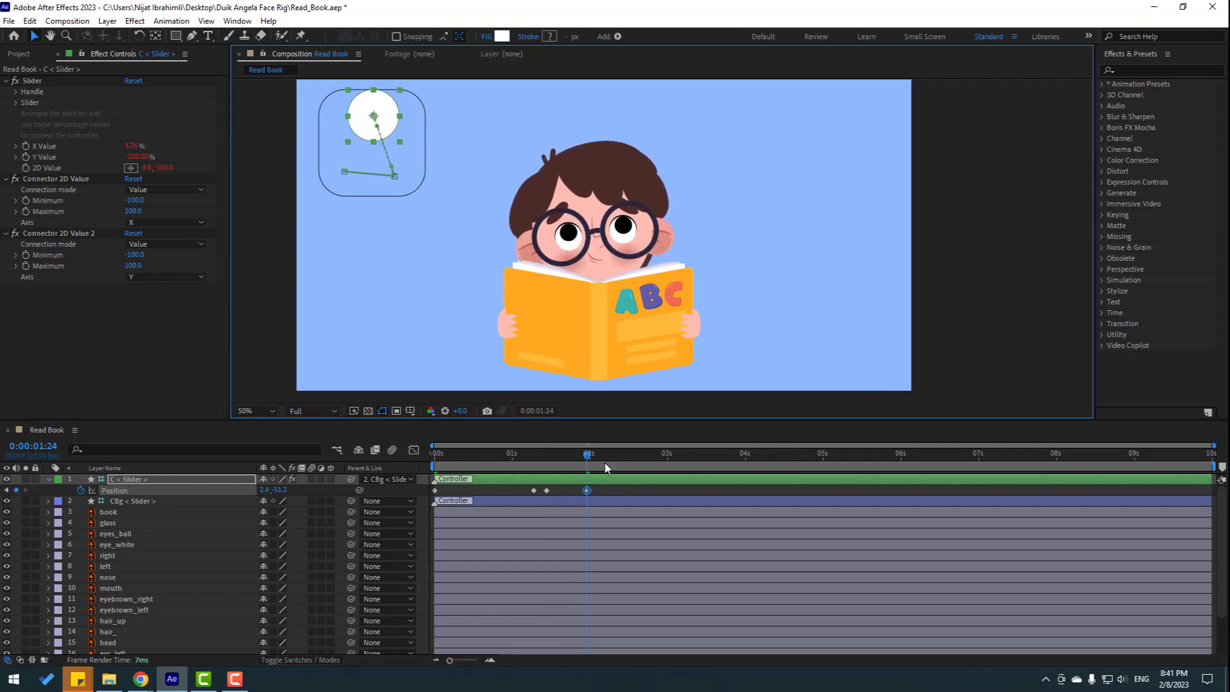
{"action": "left_click_drag", "start_coordinate": [537, 460], "coordinate": [589, 458]}
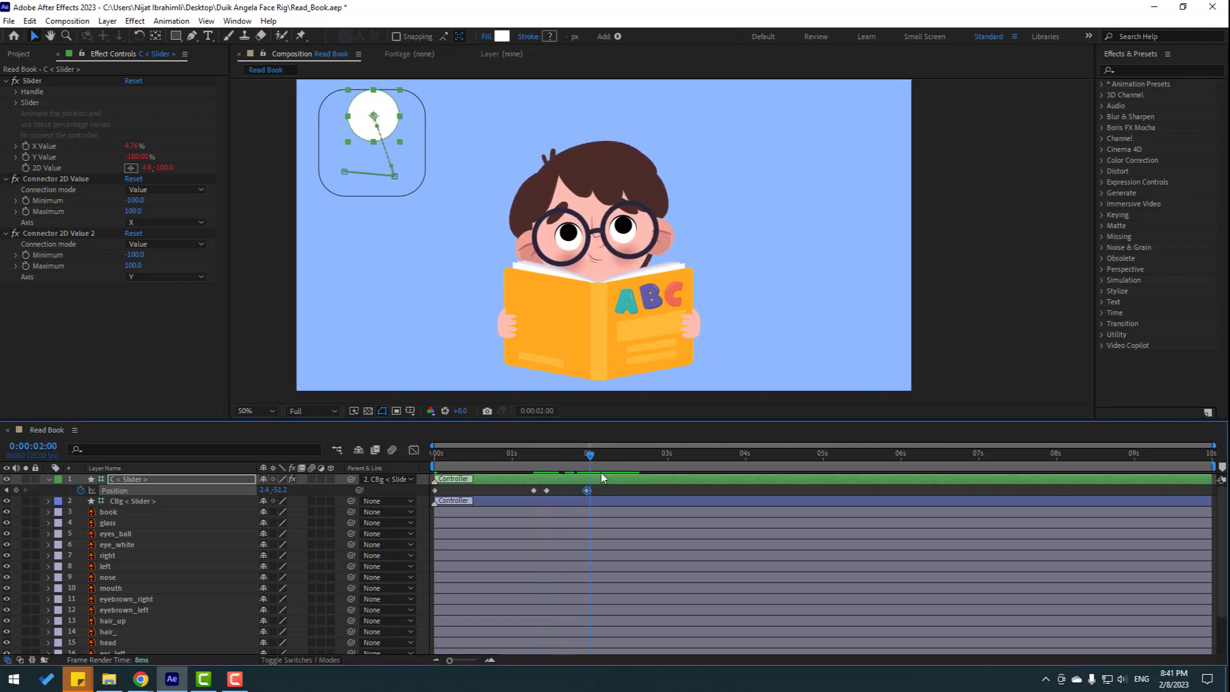
Step: Hold the handle's Position with a keyframe at about 2.4 seconds, and move it to the box's lower right, about 53.6, 33.3, at 0:00:02:22
{"action": "left_click", "coordinate": [17, 490]}
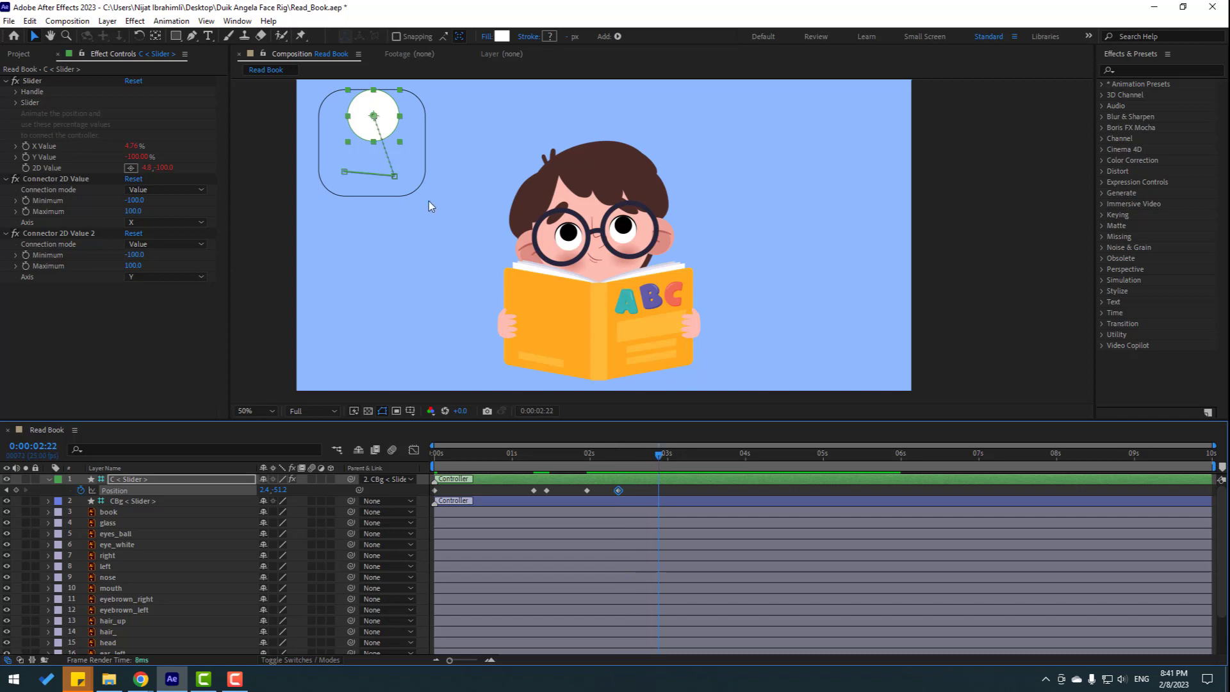
{"action": "left_click_drag", "start_coordinate": [386, 122], "coordinate": [413, 166]}
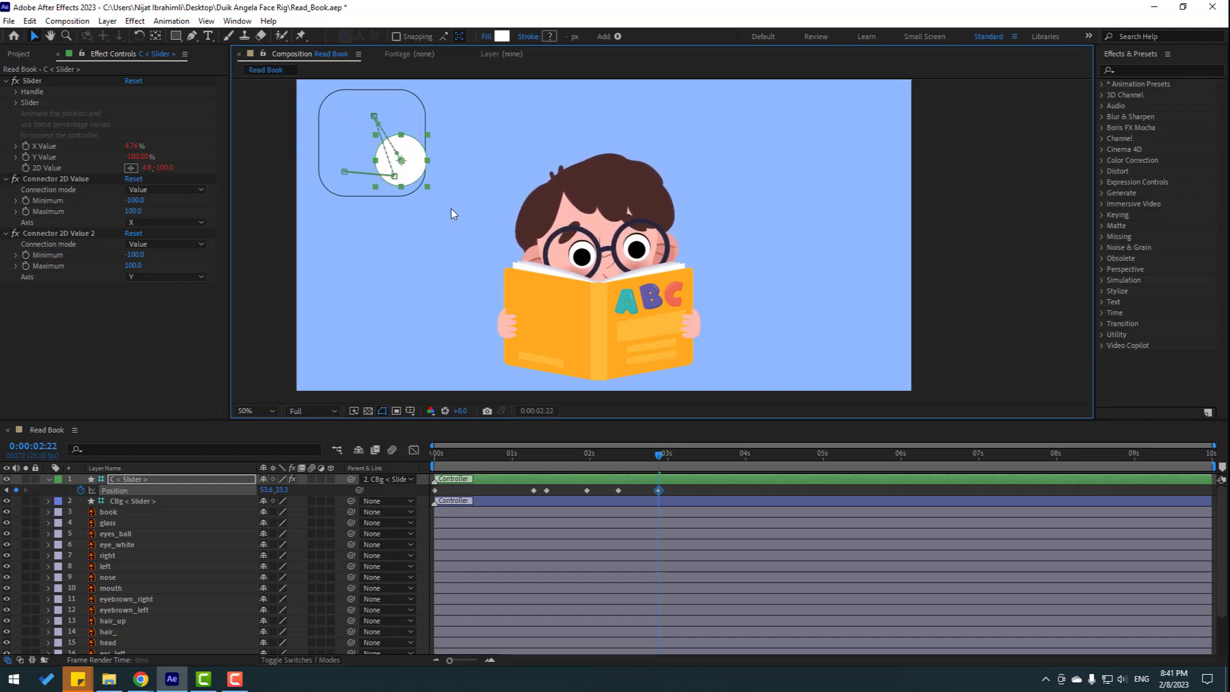
Step: Preview the animation and end the work area just after the last Position keyframe, at about 3 seconds
{"action": "left_click", "coordinate": [595, 455]}
{"action": "key", "text": "space"}
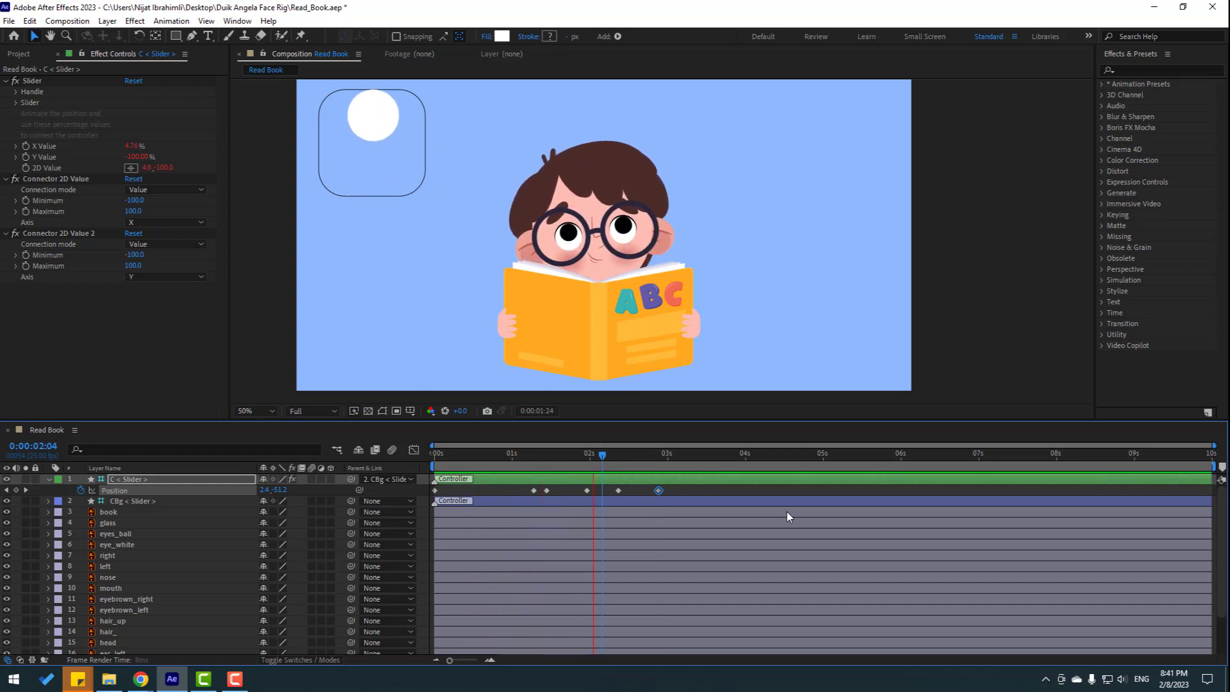
{"action": "key", "text": "n"}
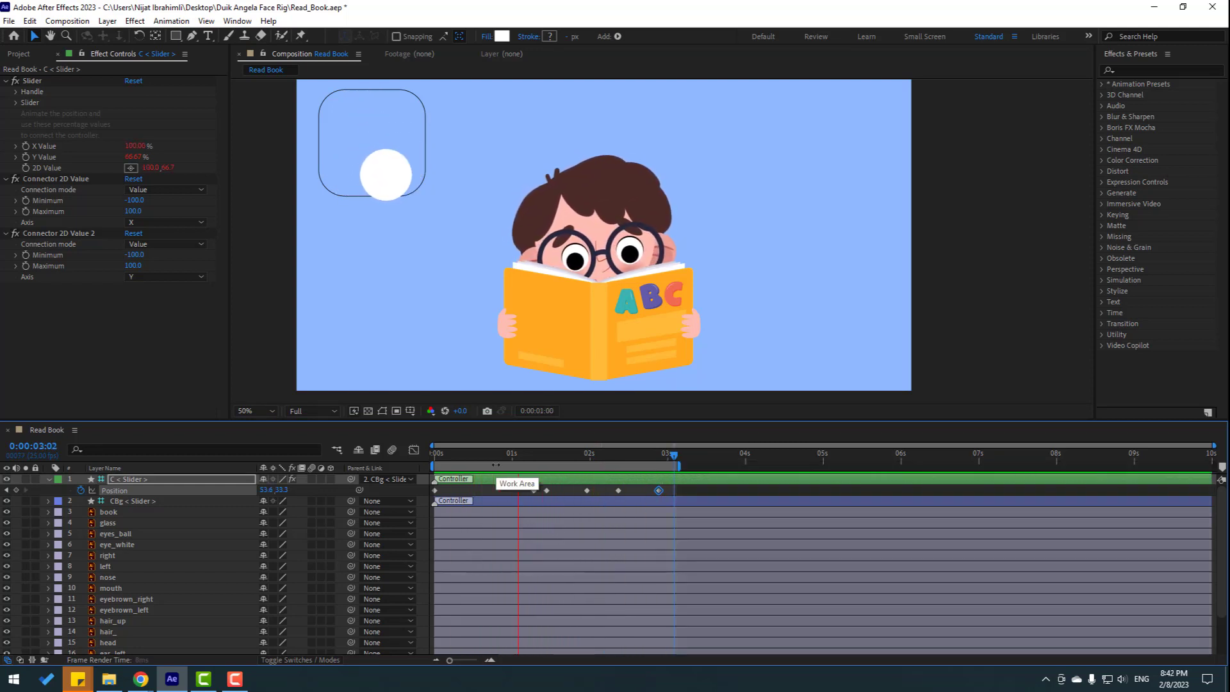